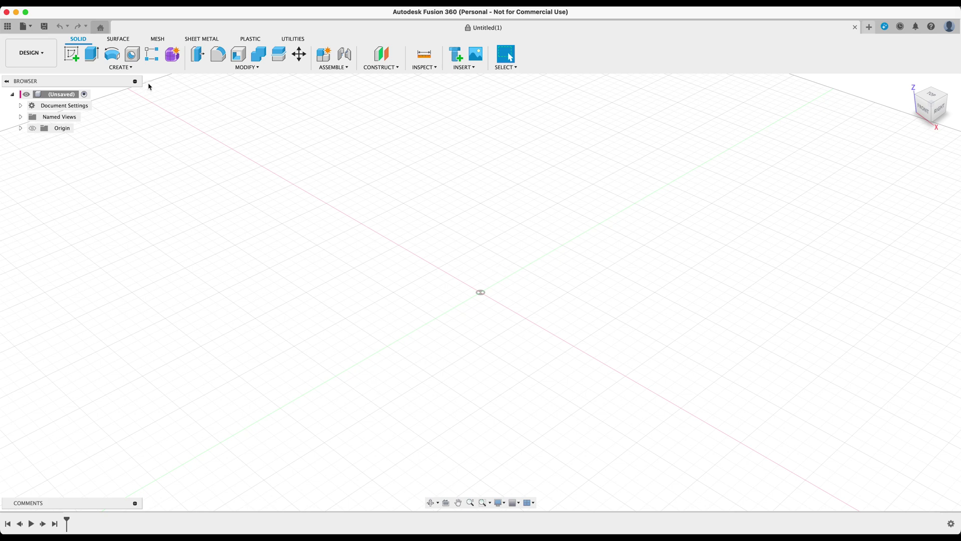
Step: Create a new internal standard component named "3D Printable Shipping Container"
left_click(134, 72)
left_click(131, 77)
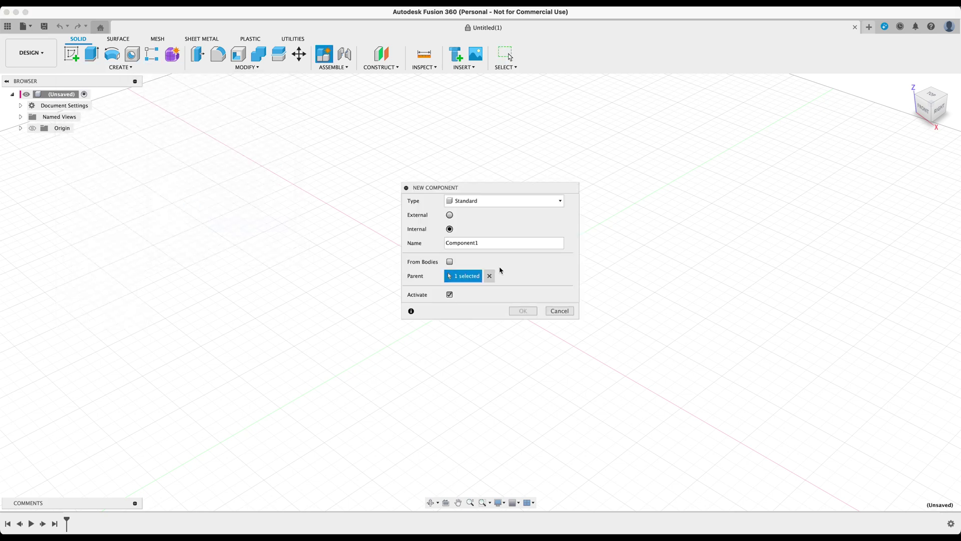
left_click_drag(506, 243, 447, 241)
type("3D")
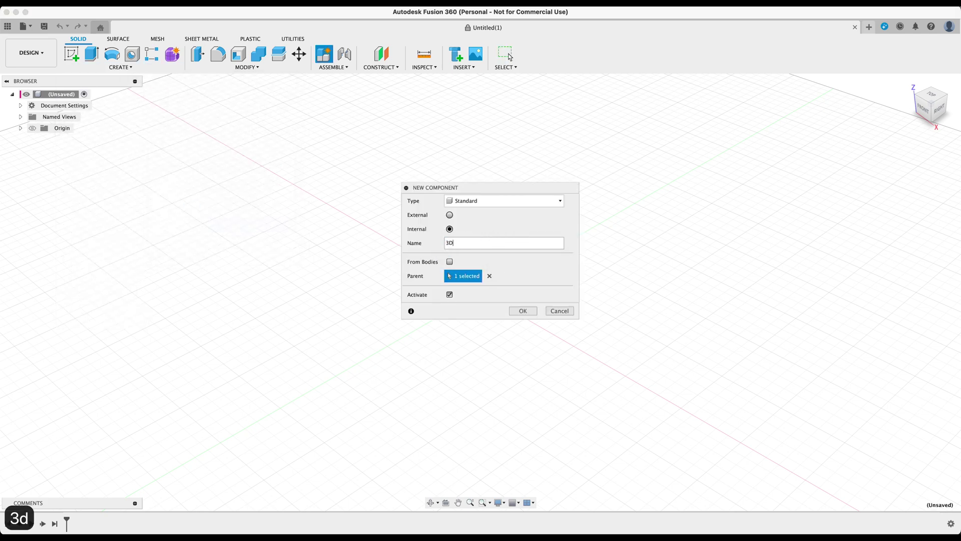
type(" Printable S")
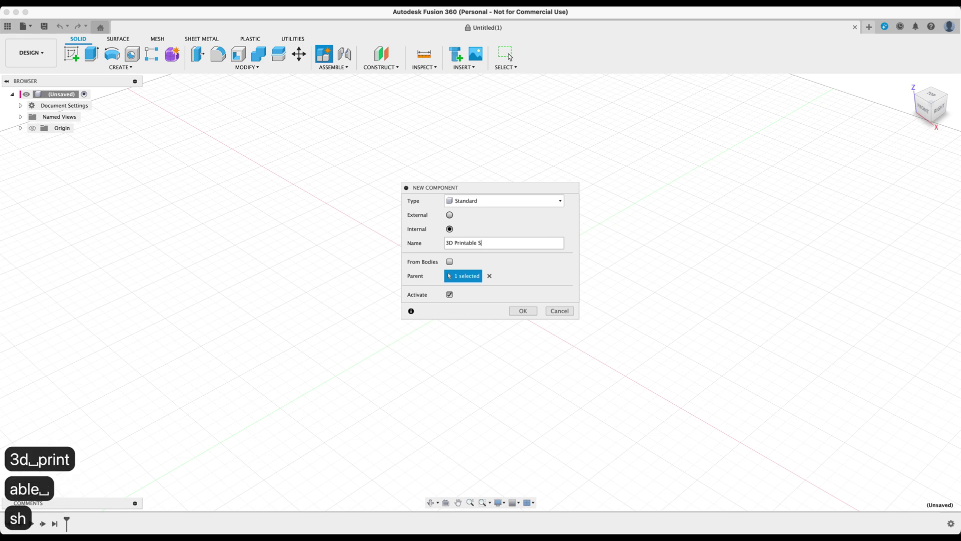
type("hipping Container")
key("Return")
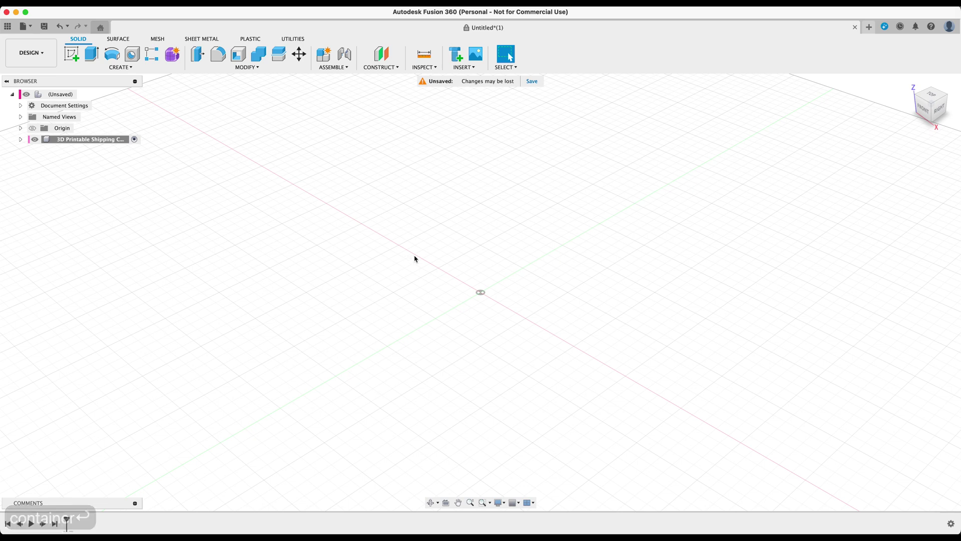
Step: Sketch a center rectangle on the horizontal ground plane, centred on the origin, 60 mm high and 120 mm wide
left_click(82, 57)
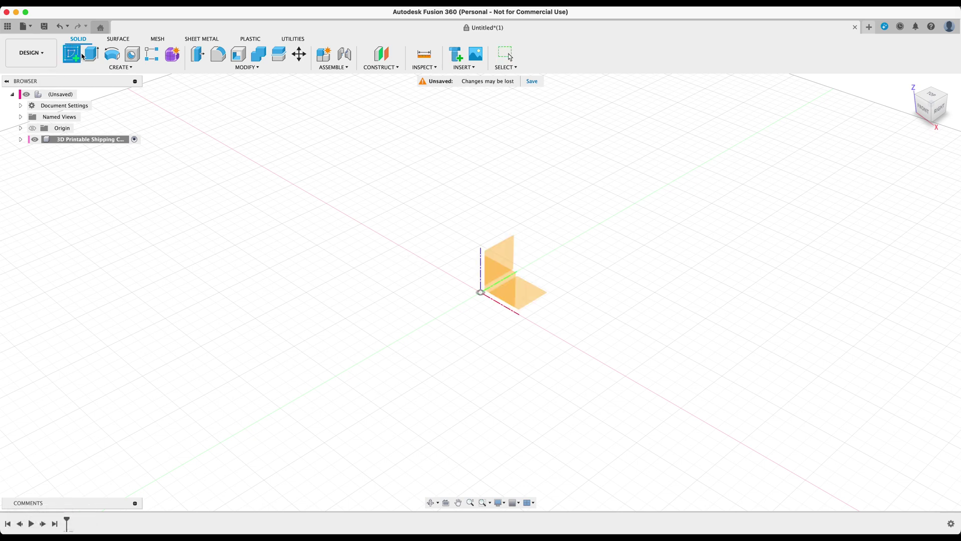
left_click(531, 294)
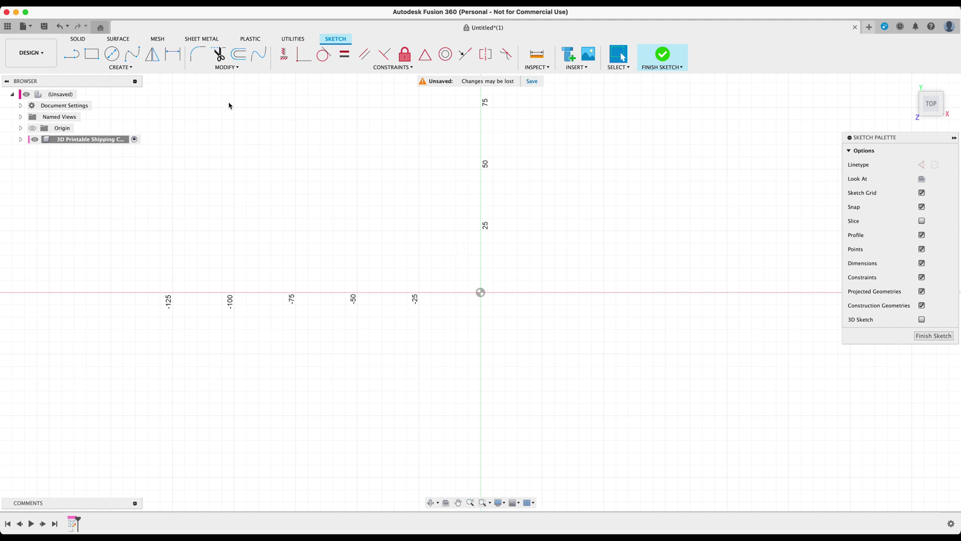
left_click(123, 67)
mouse_move(100, 87)
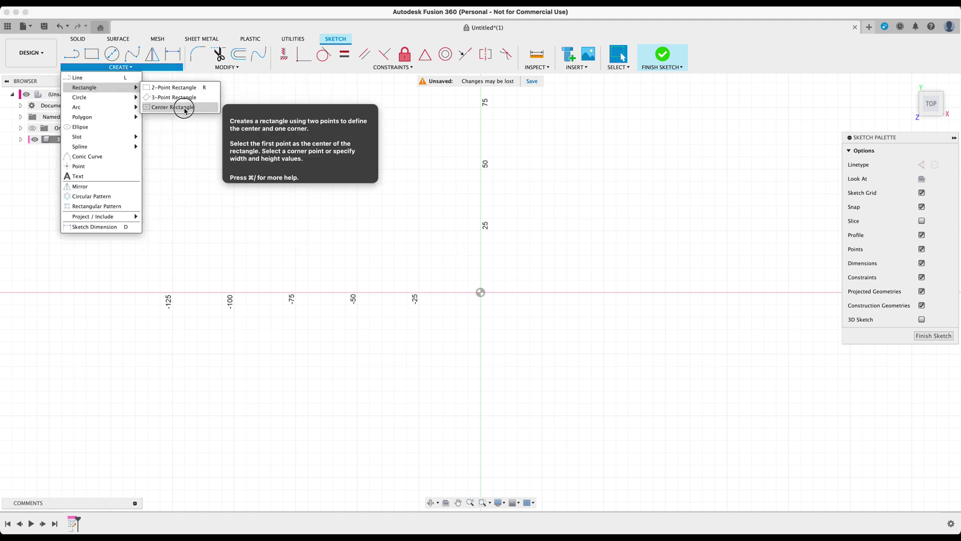
left_click(184, 107)
left_click(481, 292)
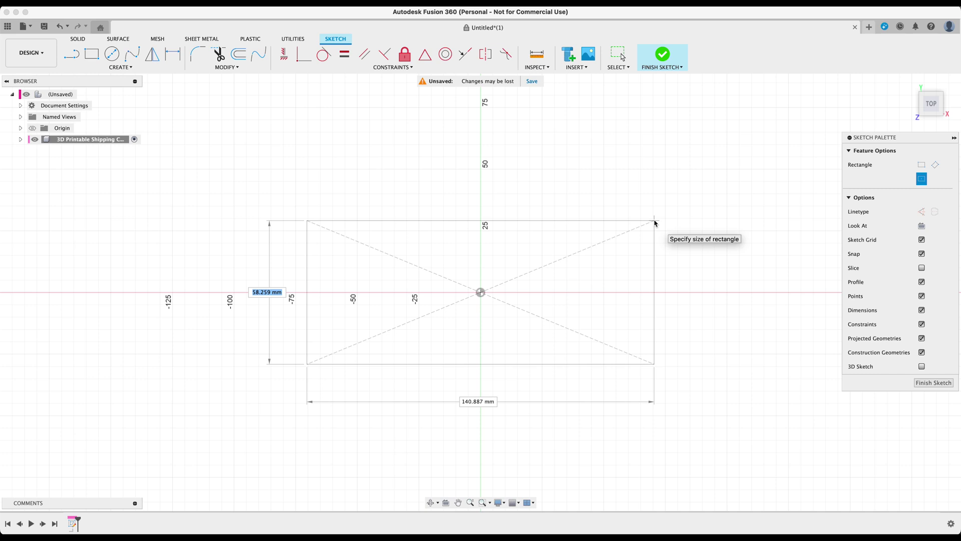
type("60")
key("Tab")
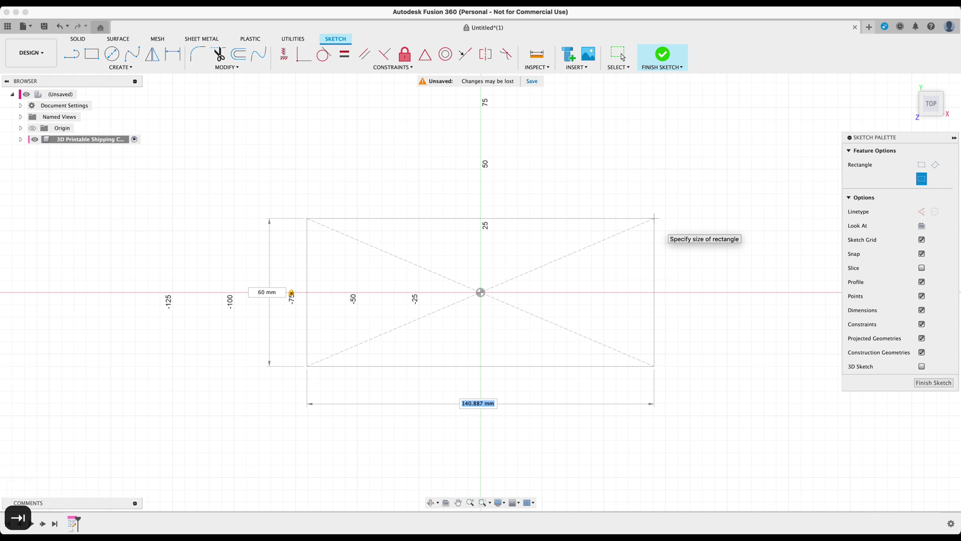
type("120")
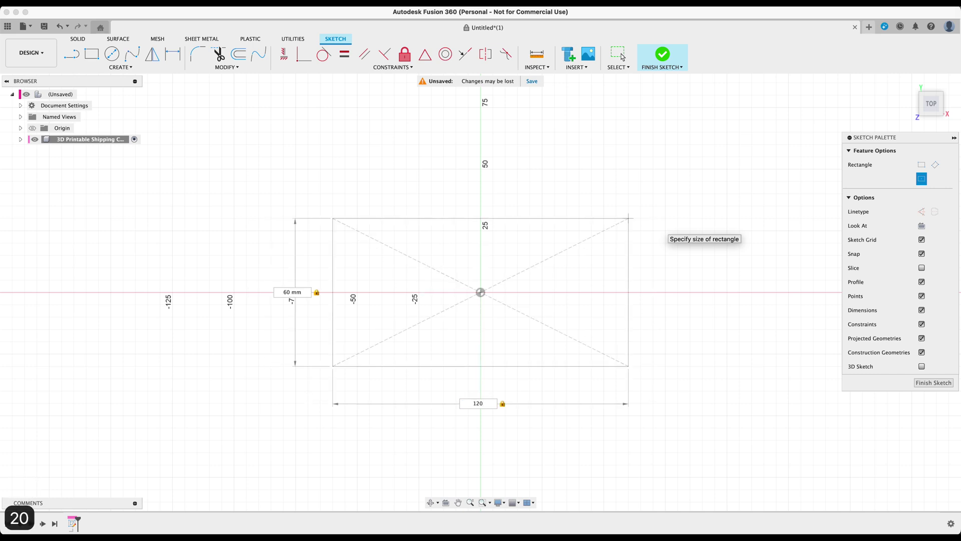
key("Return")
Step: Extrude the rectangle profile 60 mm upward as a new body
mouse_move(374, 314)
middle_mouse_down("shift")
mouse_move(401, 273)
mouse_move(437, 269)
middle_mouse_up("shift")
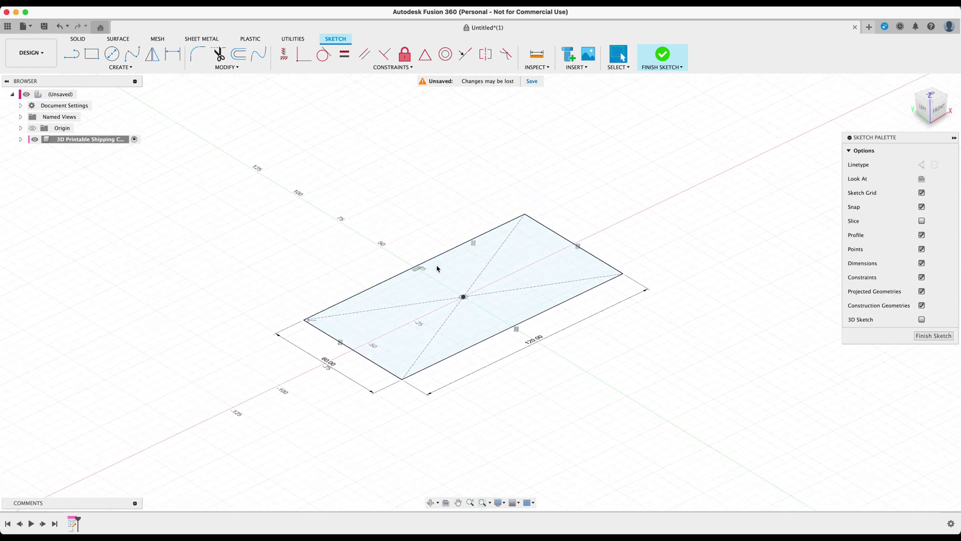
key("e")
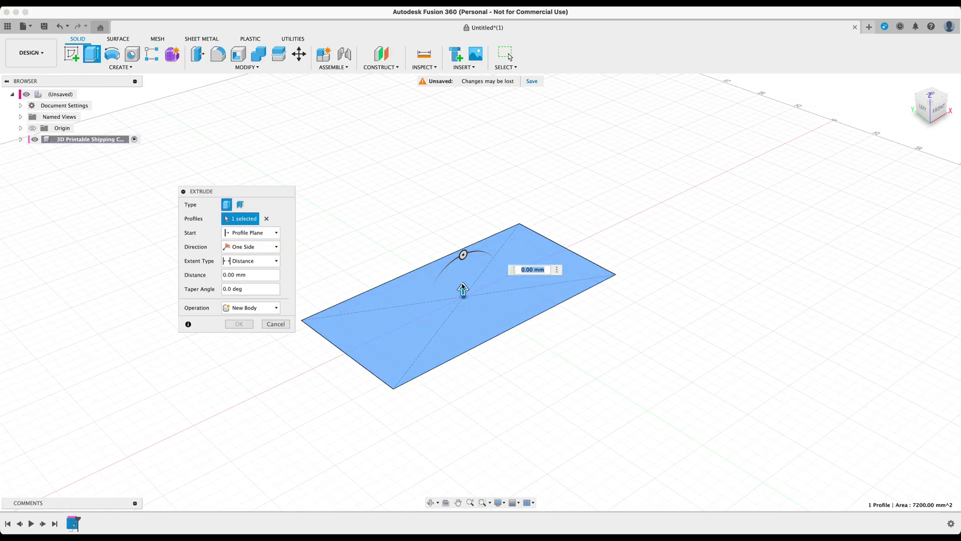
type("60")
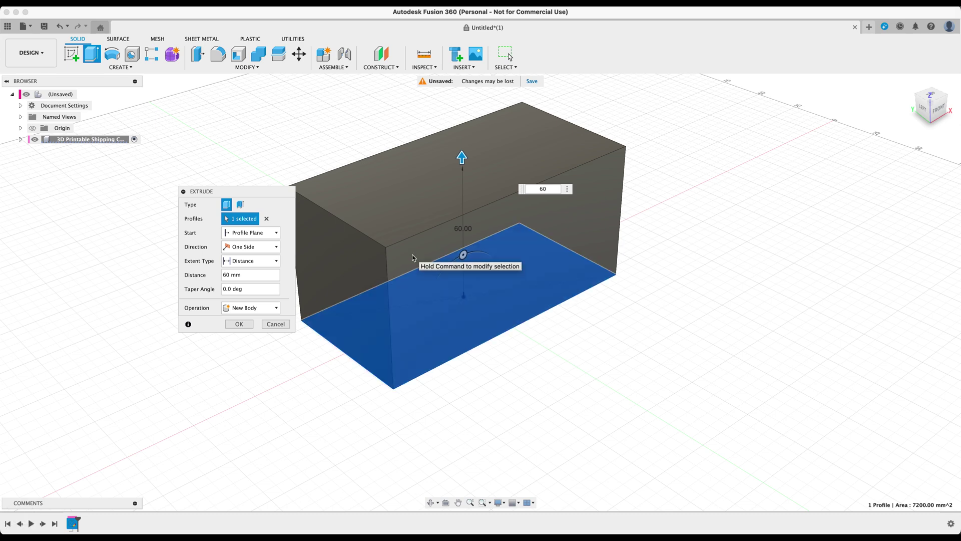
key("Return")
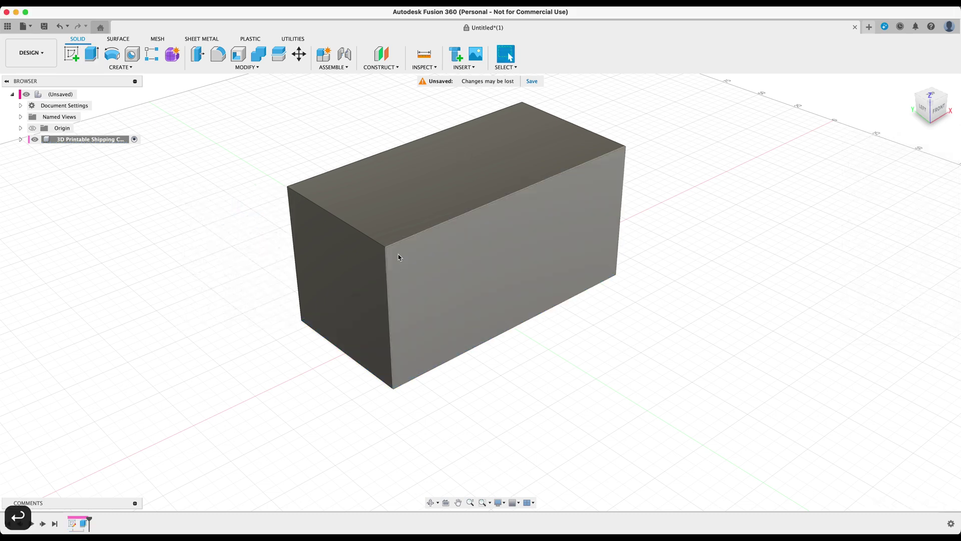
Step: Start a sketch on the box's long front face and draw a narrow upright rectangle about 9 by 54 mm near its left edge
middle_click_drag(203, 355, 302, 309, "shift")
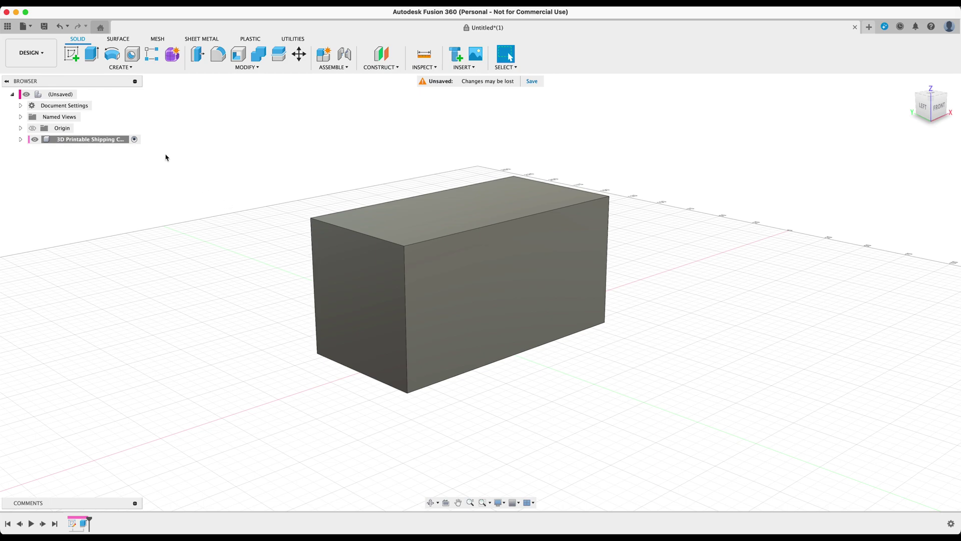
left_click(72, 53)
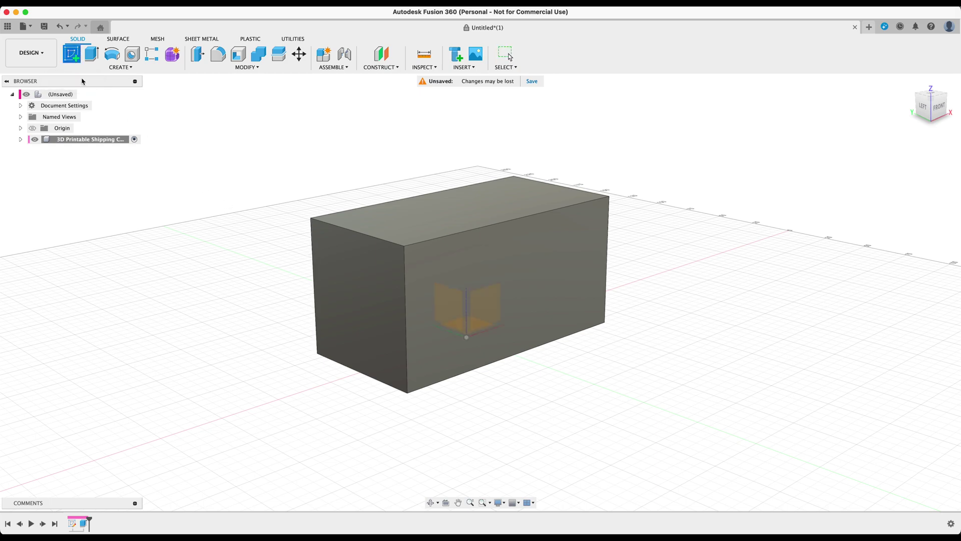
left_click(499, 270)
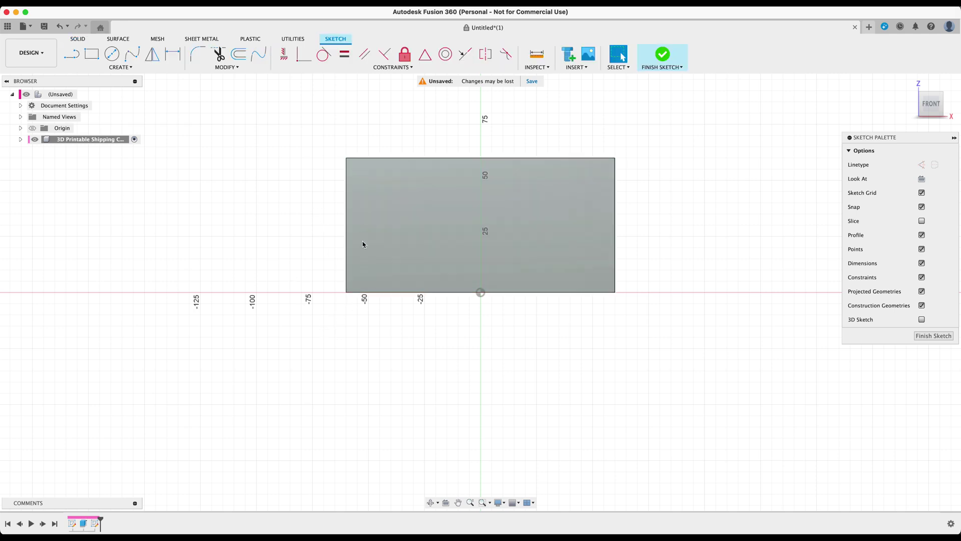
scroll(334, 195, "up", 3)
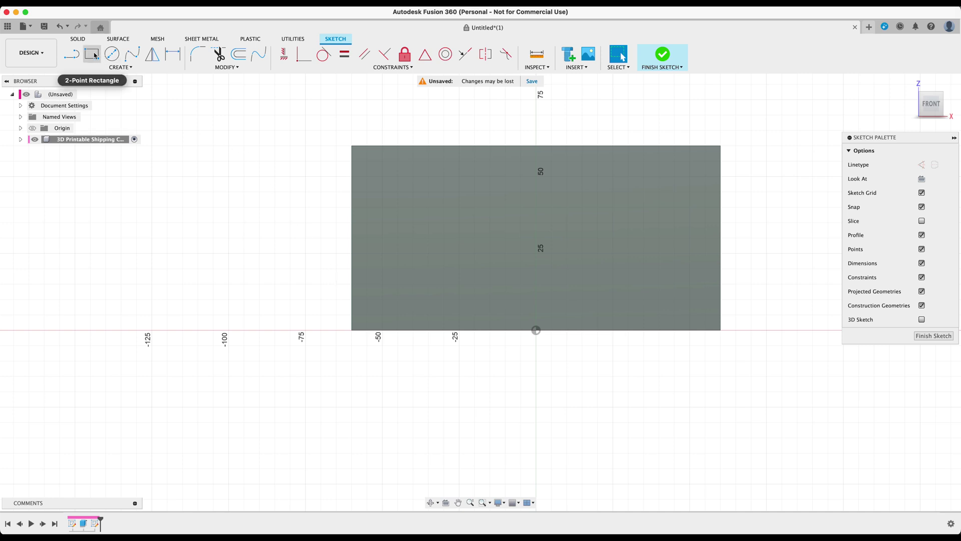
left_click(92, 54)
left_click(362, 156)
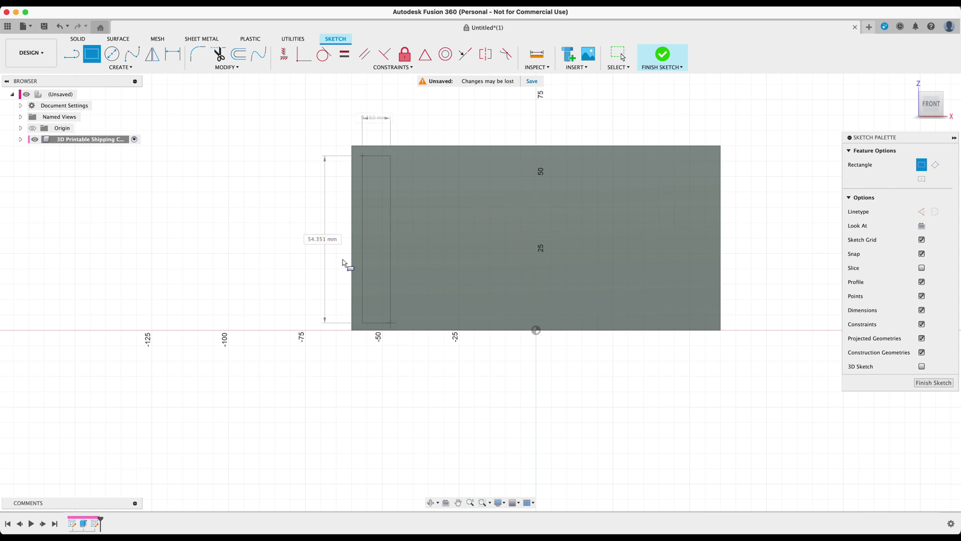
left_click(391, 323)
Step: Dimension the gap between the narrow rectangle's top line and the face's top edge to 2 mm
scroll(317, 224, "up", 2)
middle_click_drag(321, 202, 305, 239)
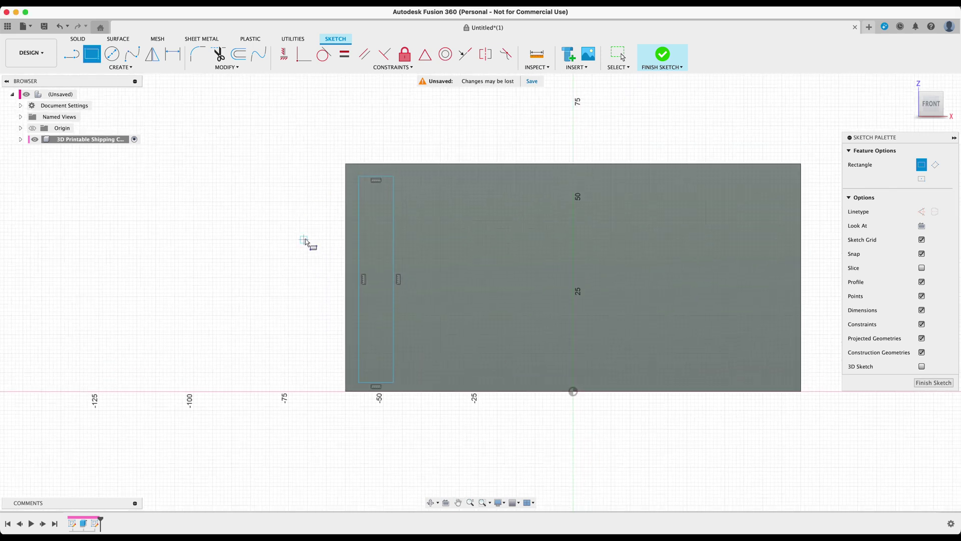
key("d")
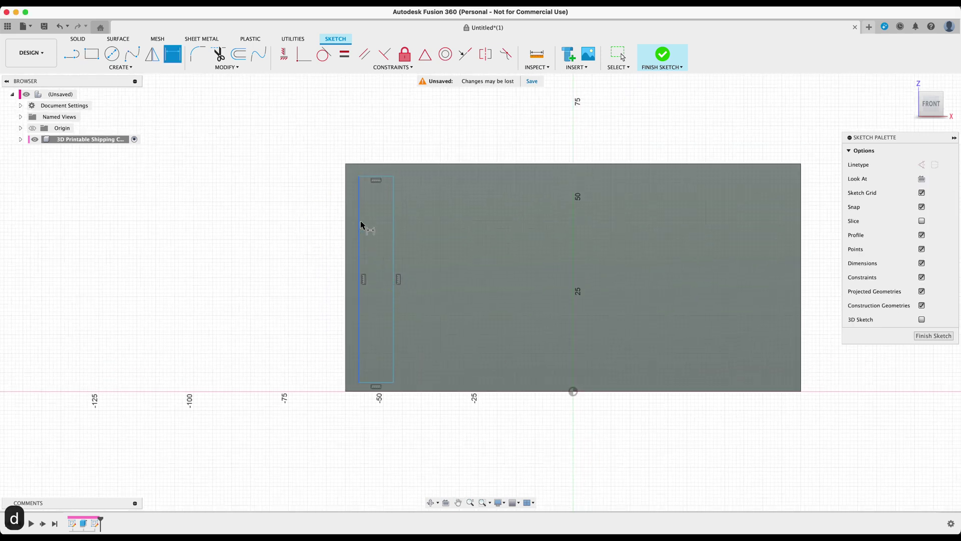
left_click(383, 176)
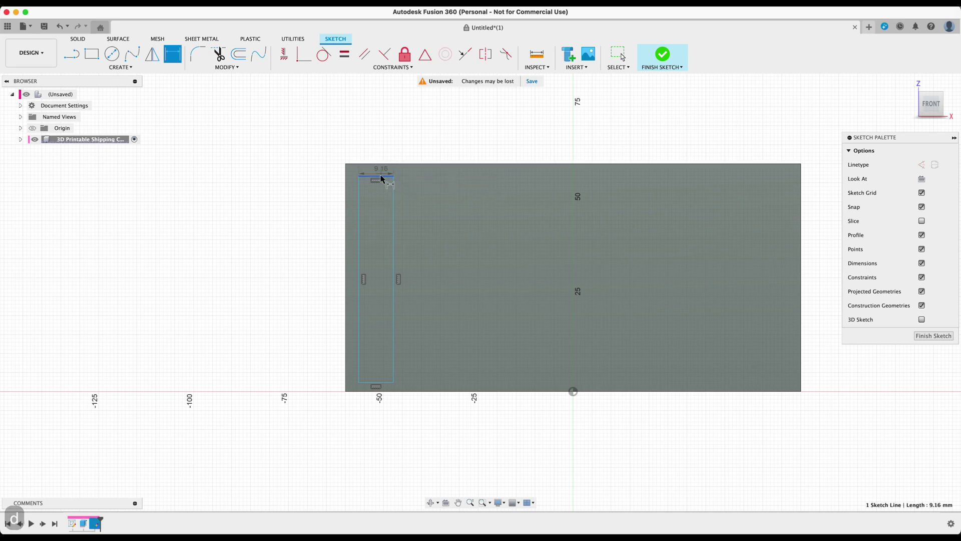
left_click(381, 164)
left_click(325, 172)
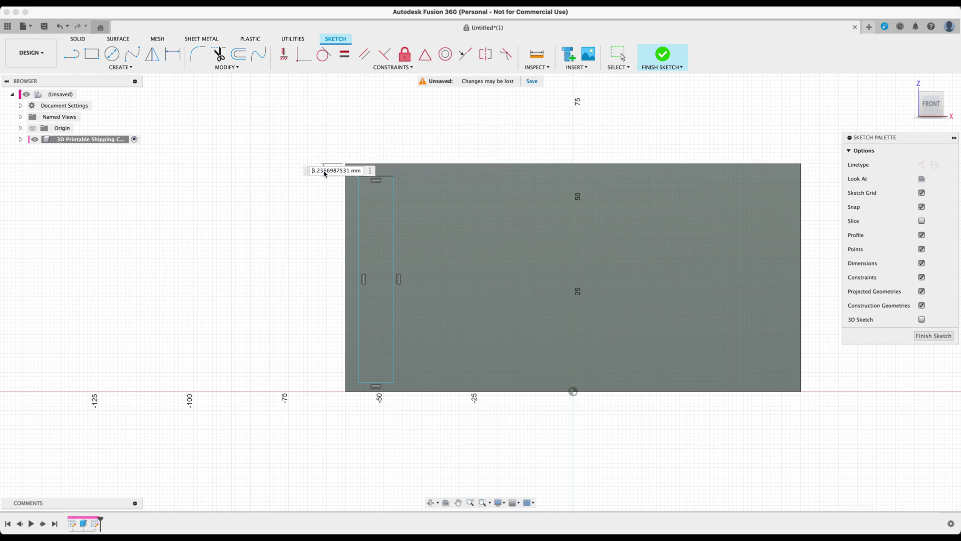
type("2")
key("Return")
Step: Set the narrow rectangle's distances from the face's left and bottom edges to 2 mm each
scroll(371, 221, "up", 3)
left_click(352, 248)
left_click(333, 261)
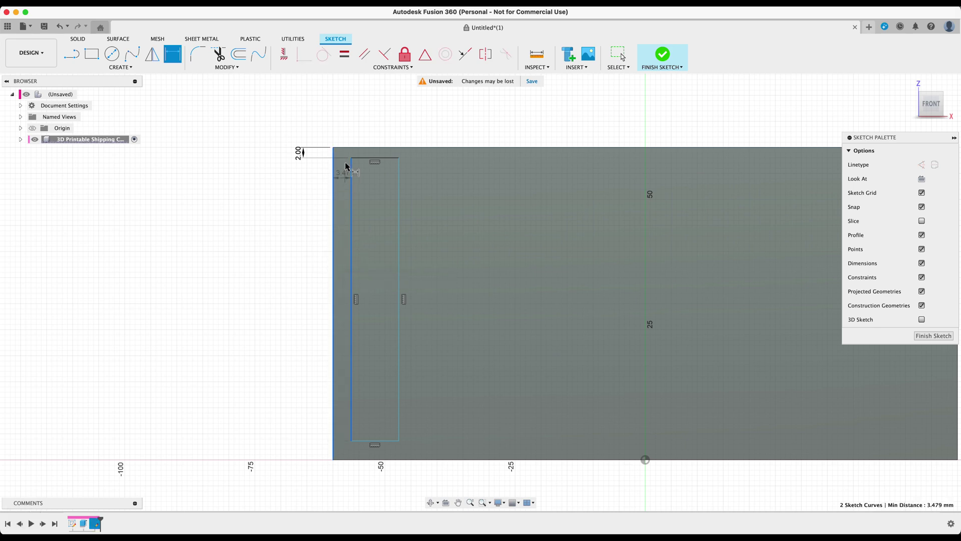
left_click(341, 128)
type("2")
key("Return")
left_click(375, 441)
left_click(377, 459)
left_click(297, 453)
type("2")
key("Return")
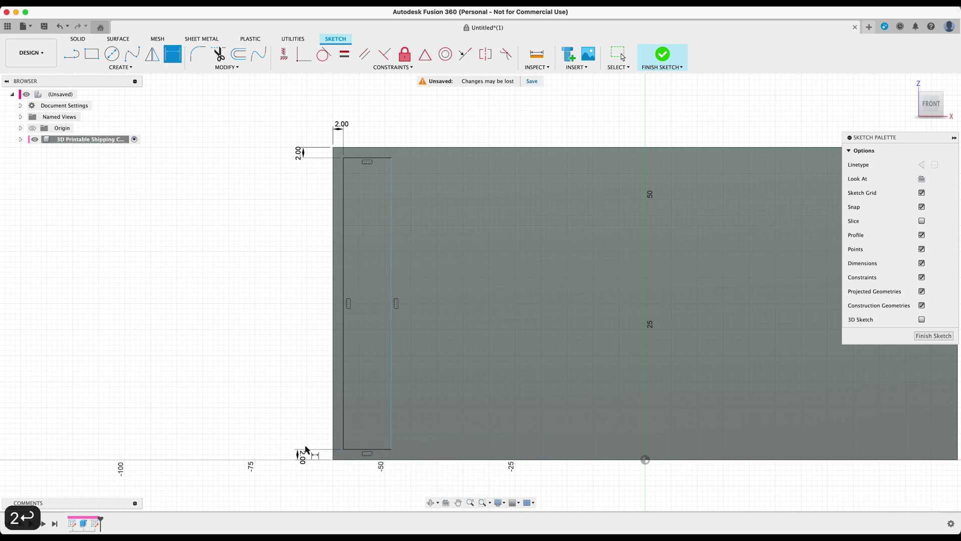
Step: Dimension the narrow rectangle's width between its two vertical lines to 6 mm
left_click(390, 419)
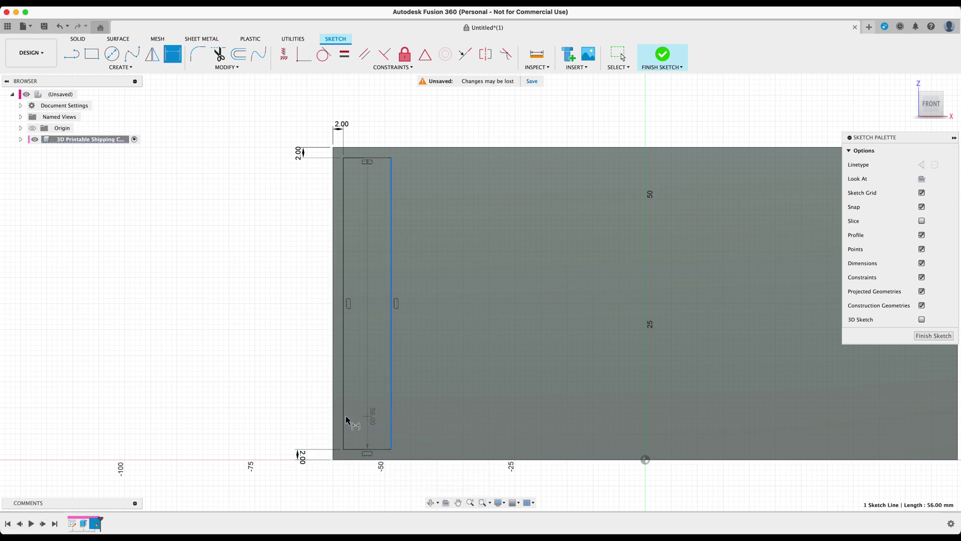
left_click(342, 424)
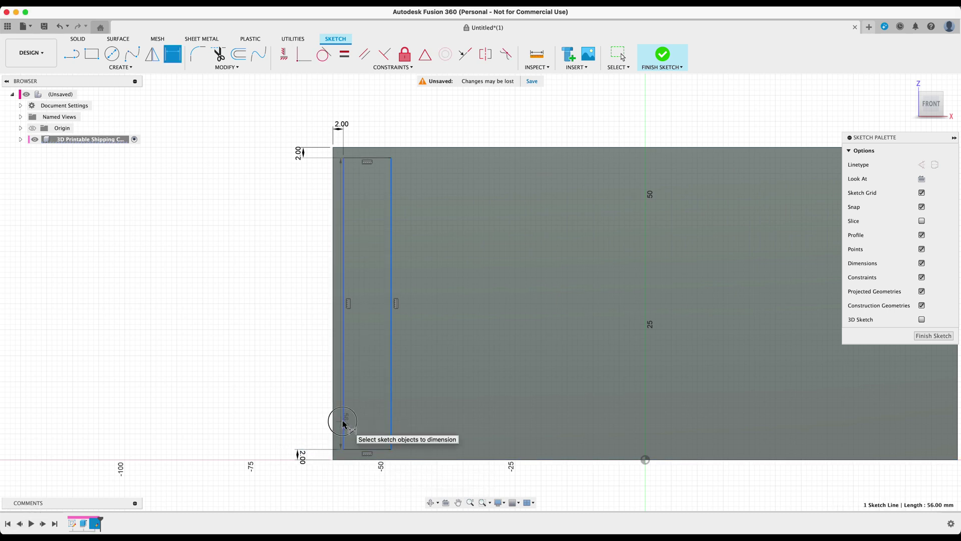
left_click(369, 386)
type("6")
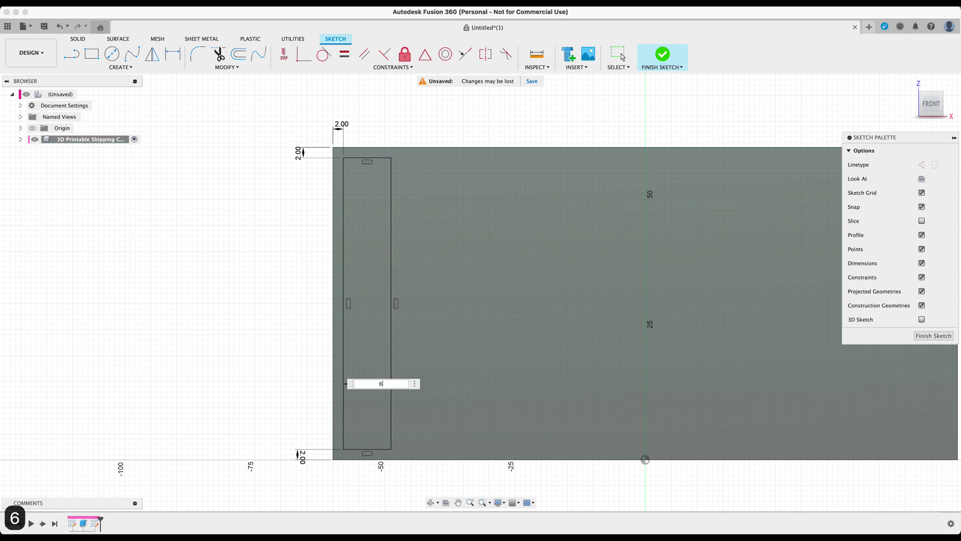
key("Return")
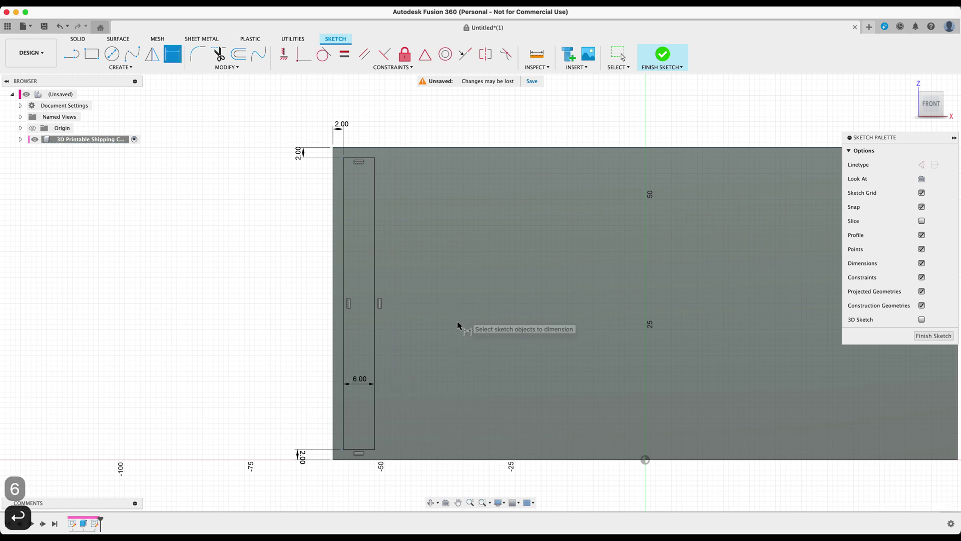
Step: Extrude the narrow rectangle by -1.25 mm as a cut to recess it into the box's front face
key("e")
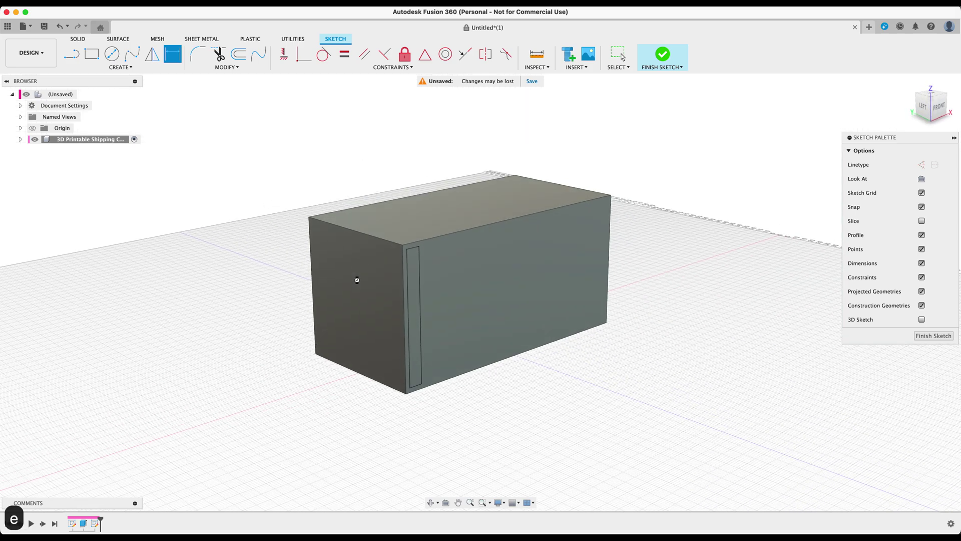
left_click(421, 285)
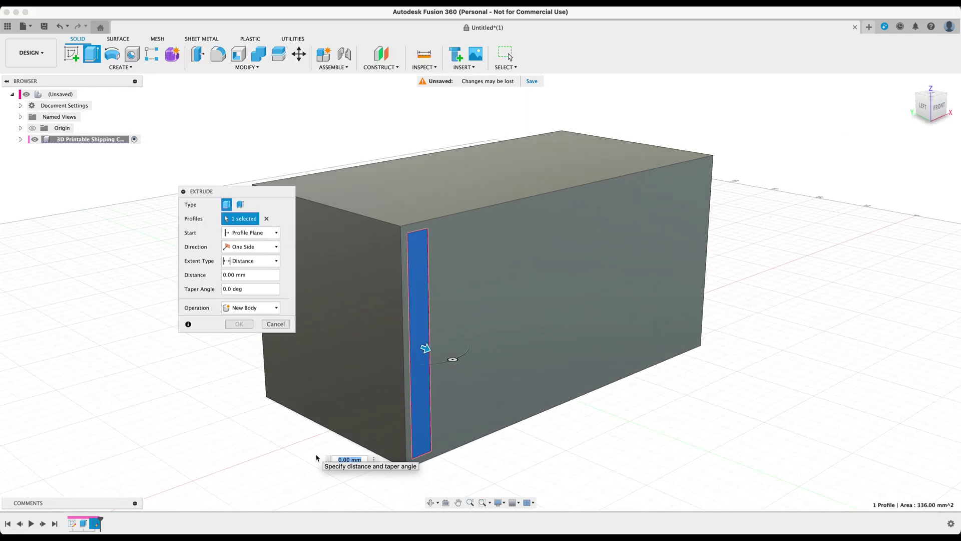
type("-1")
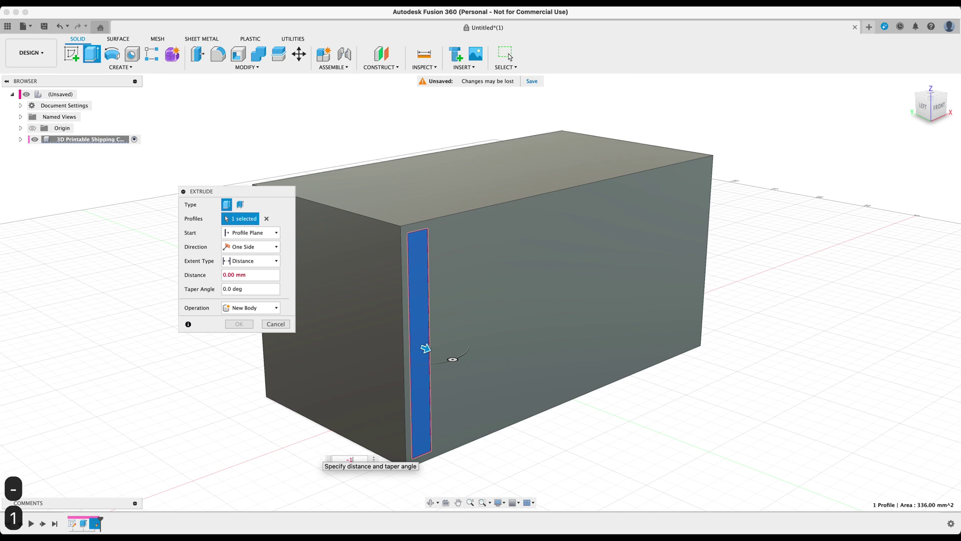
type(".25")
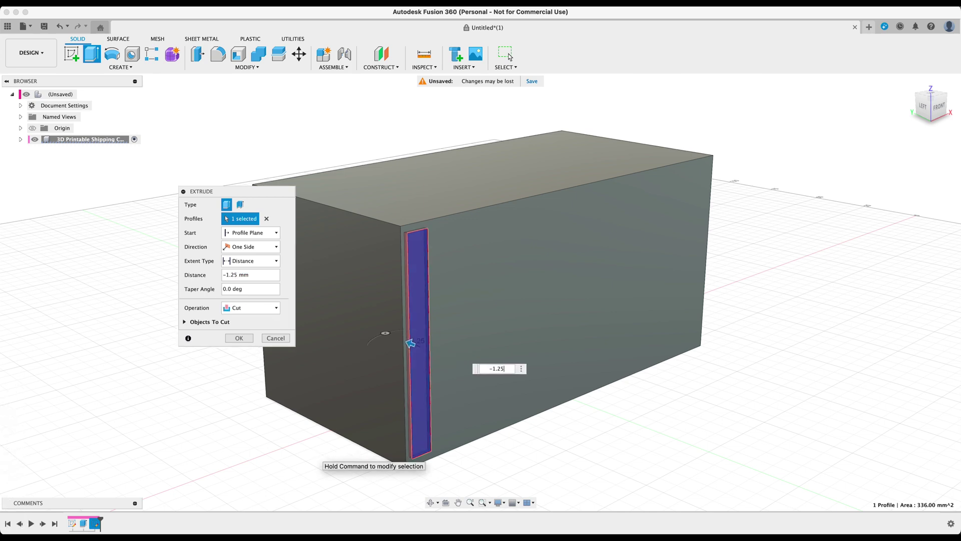
left_click(239, 336)
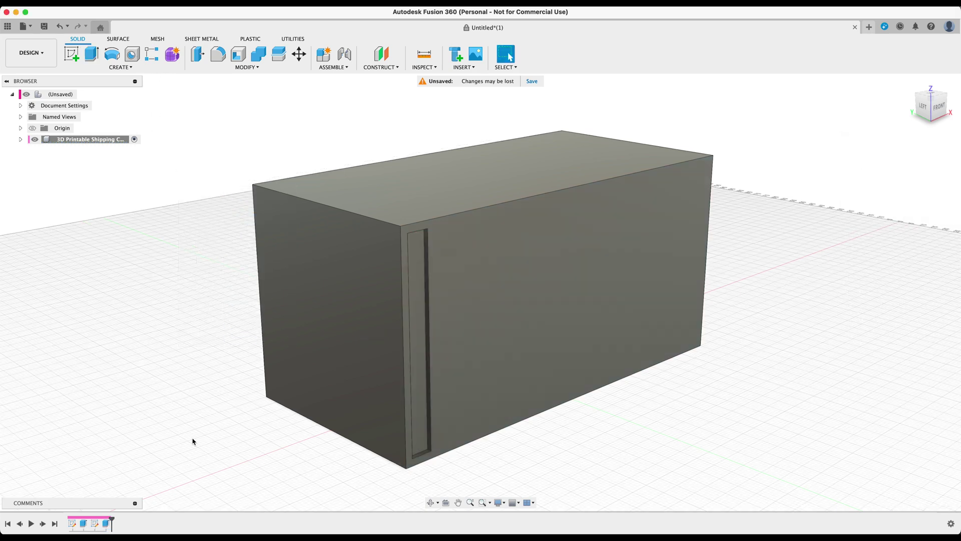
middle_click_drag(217, 442, 239, 424)
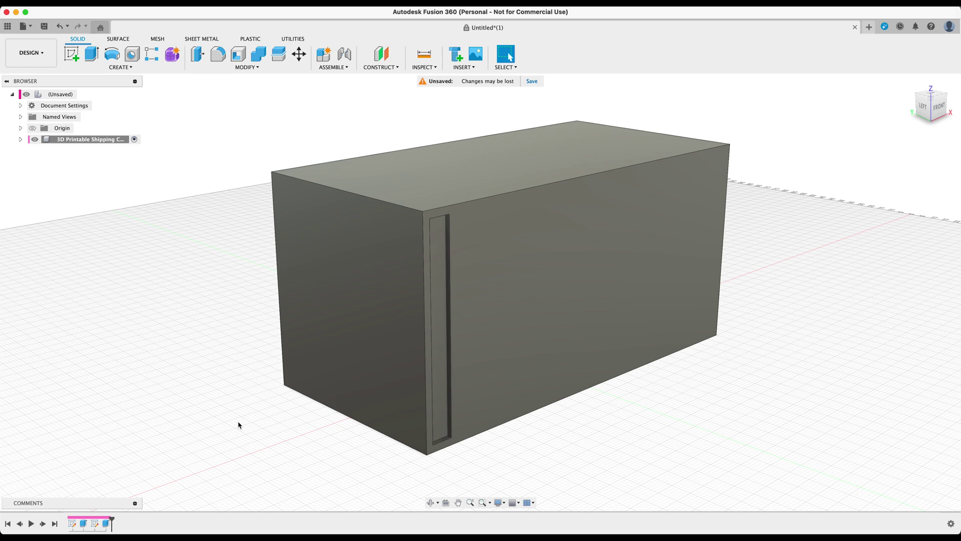
Step: Chamfer the two long vertical edges of the recessed groove on the front face by 1.25 mm with equal distance
left_click(447, 370)
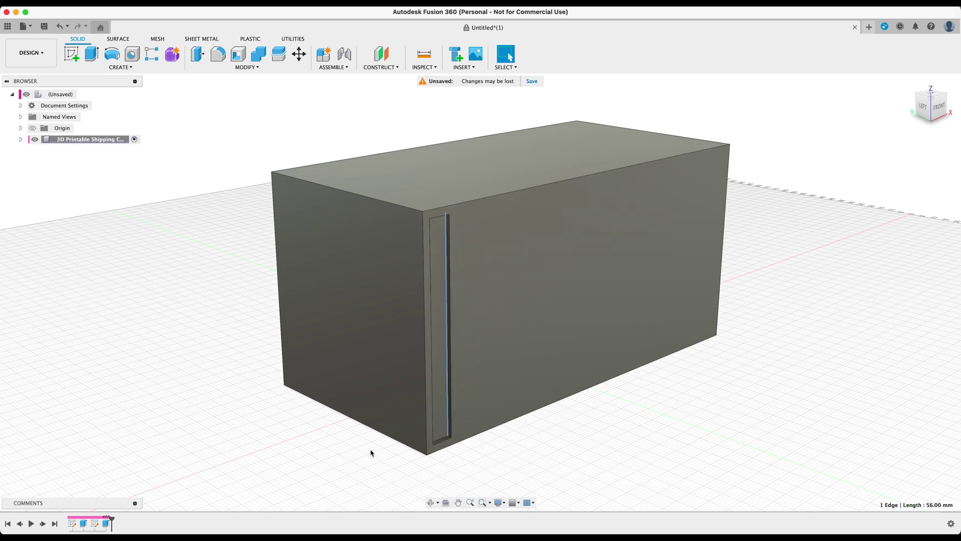
type("s")
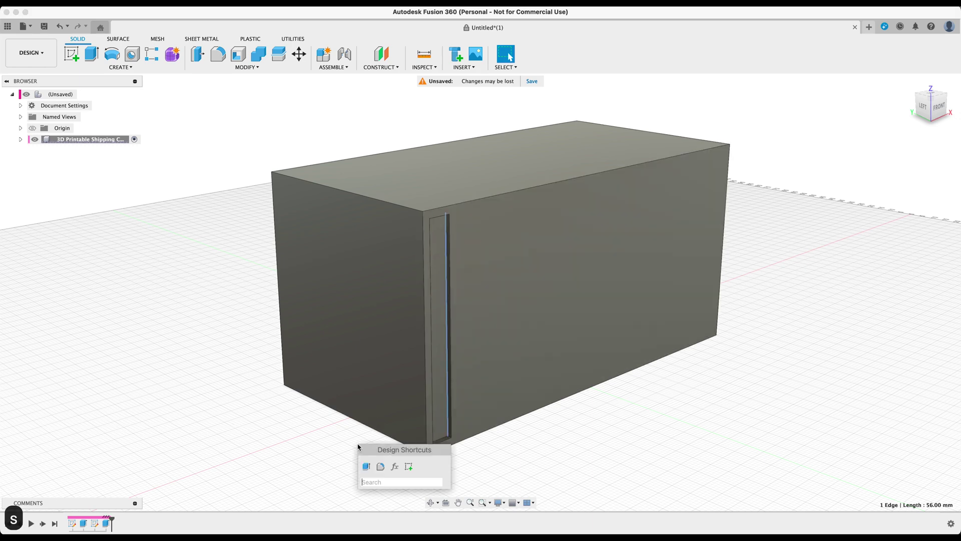
type("ch")
left_click(397, 407)
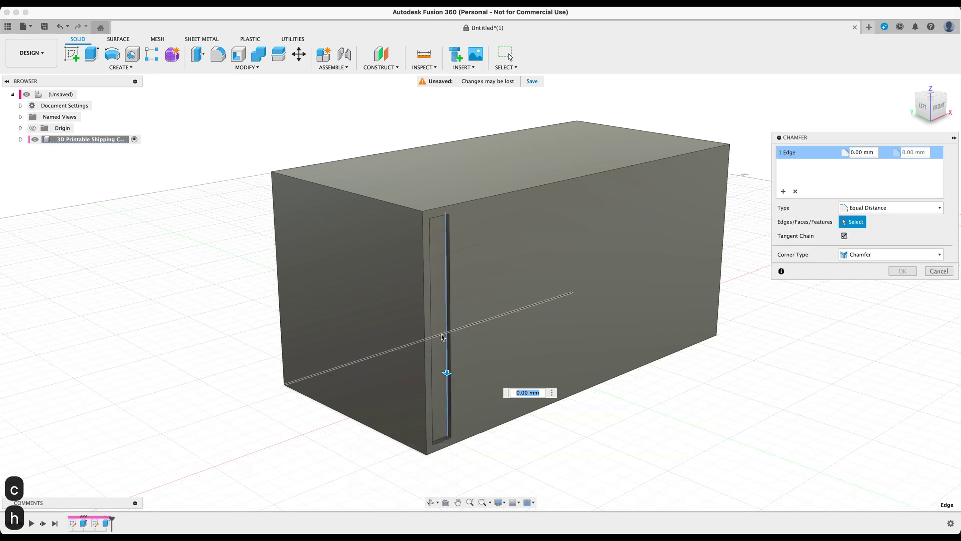
middle_click_drag(436, 379, 398, 389, "shift")
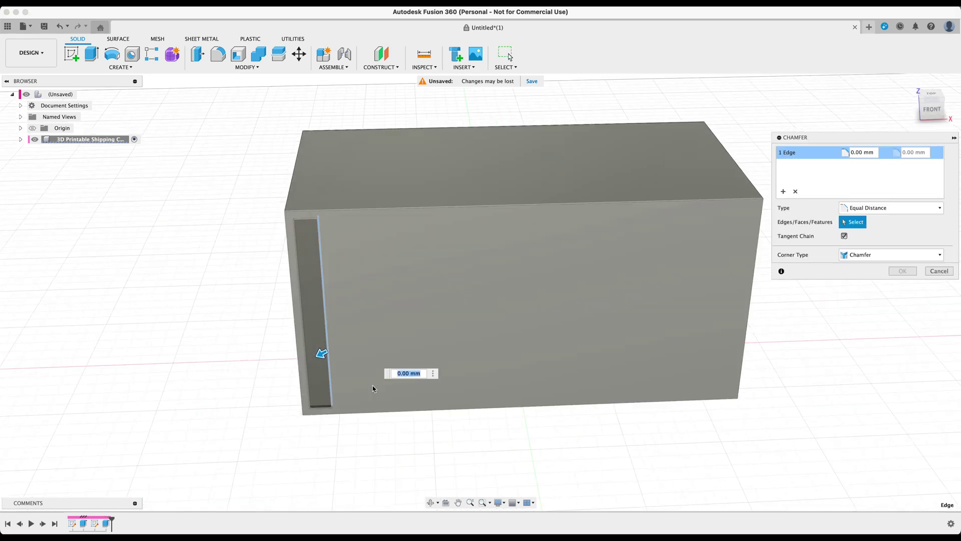
scroll(290, 288, "up", 5)
left_click(286, 290)
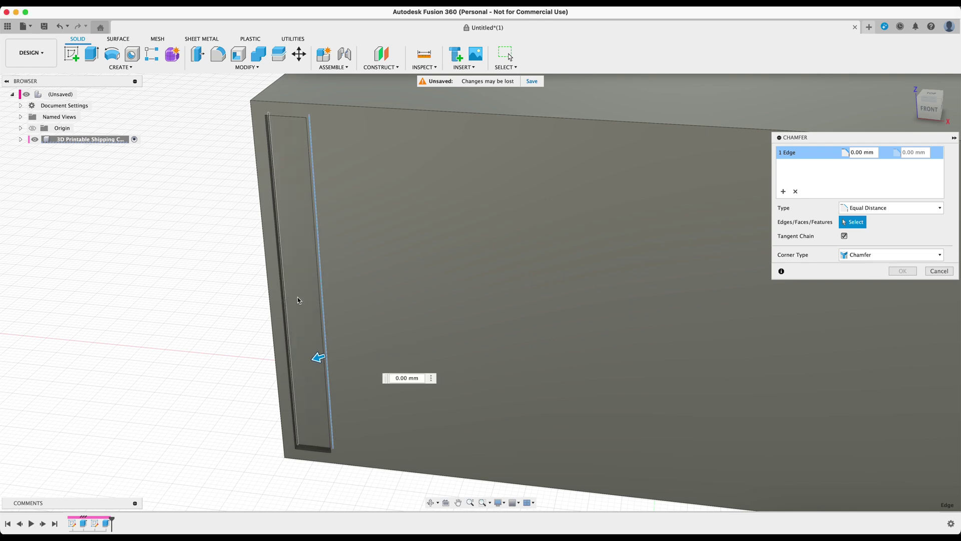
middle_click_drag(217, 378, 401, 346)
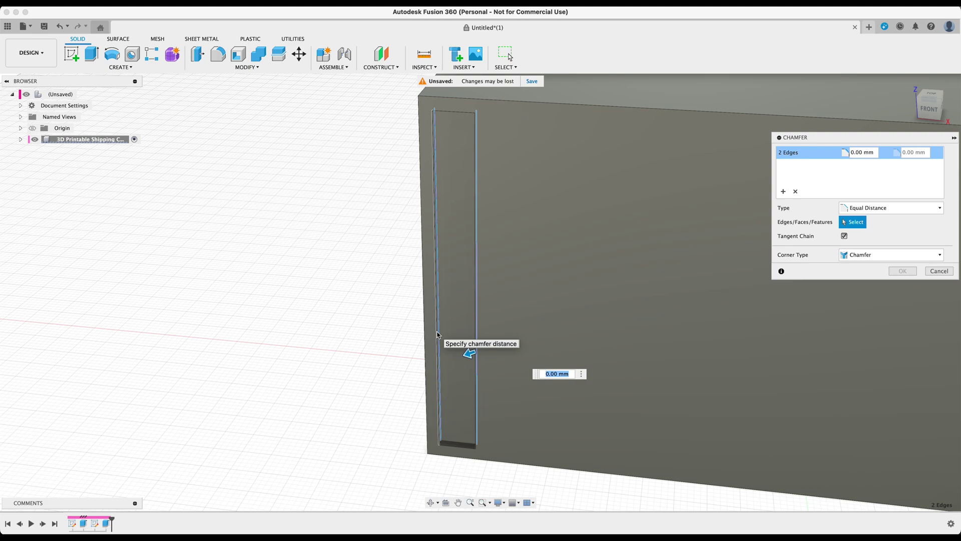
type("1.25")
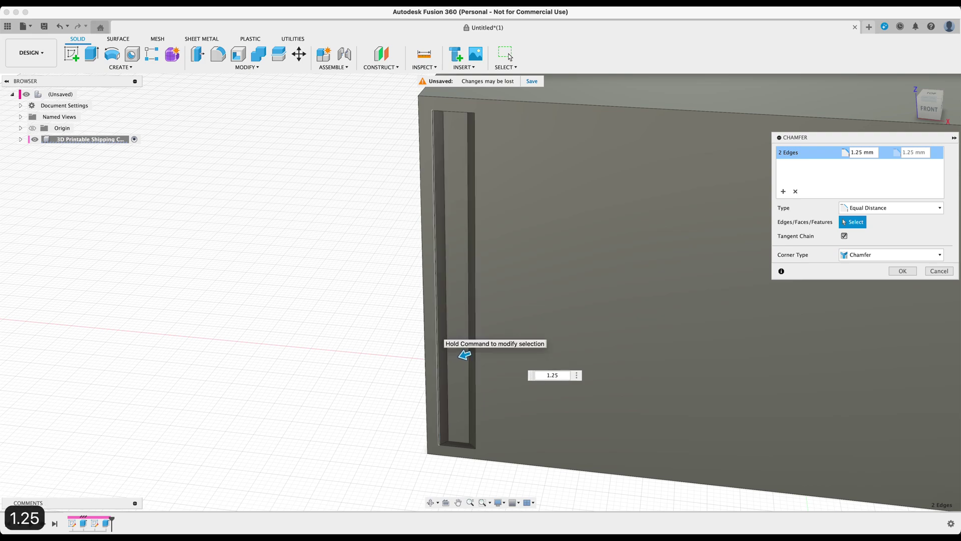
key("Return")
Step: Set up a Pattern on Path of the groove's cut and chamfer features along the front face's top edge, spanning about 114 mm
scroll(392, 336, "down", 3)
middle_click_drag(327, 370, 423, 380, "shift")
scroll(423, 383, "down", 5)
middle_click_drag(582, 429, 504, 340, "shift")
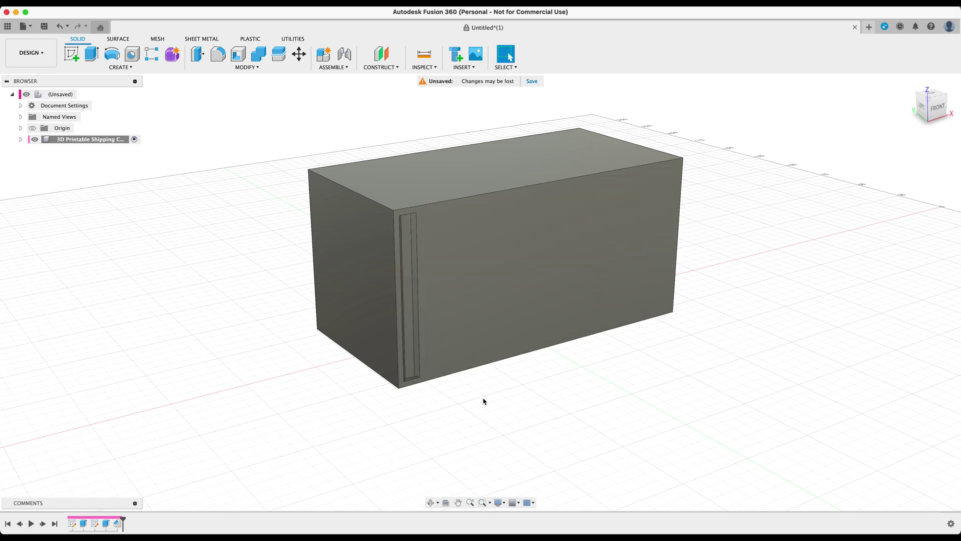
type("s")
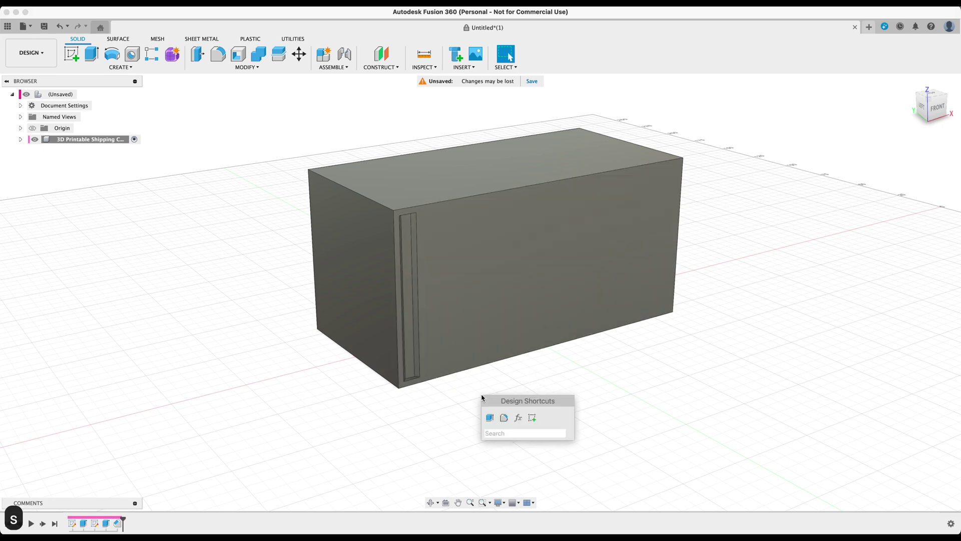
type("pattern")
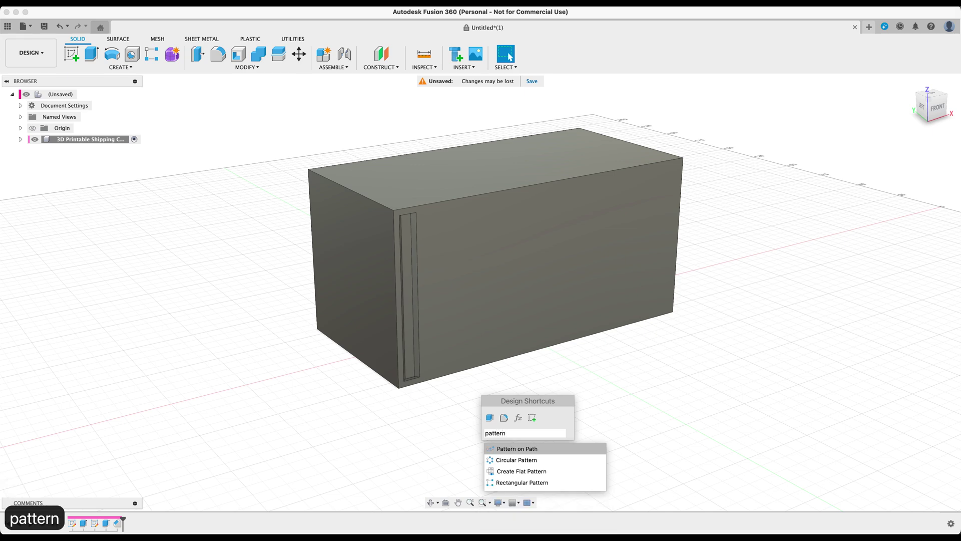
key("Return")
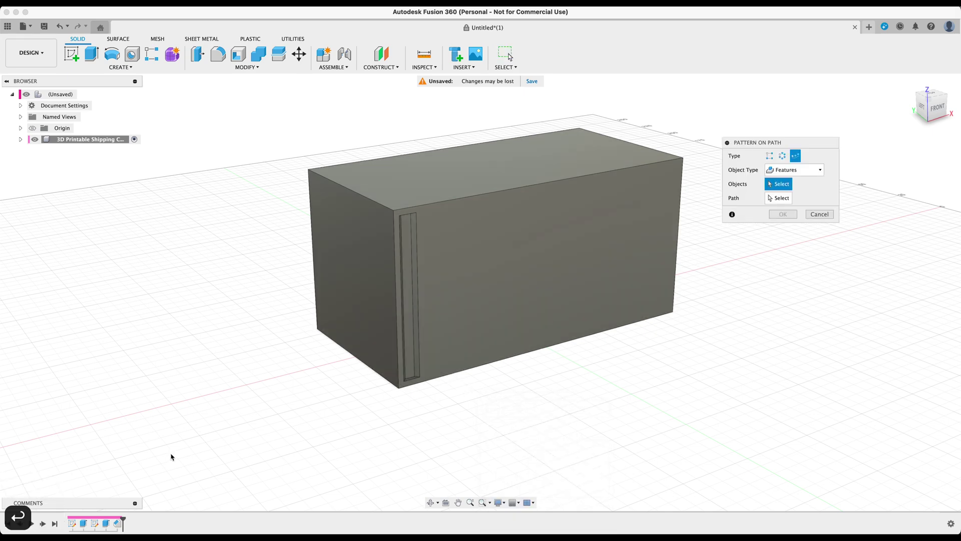
left_click(106, 525)
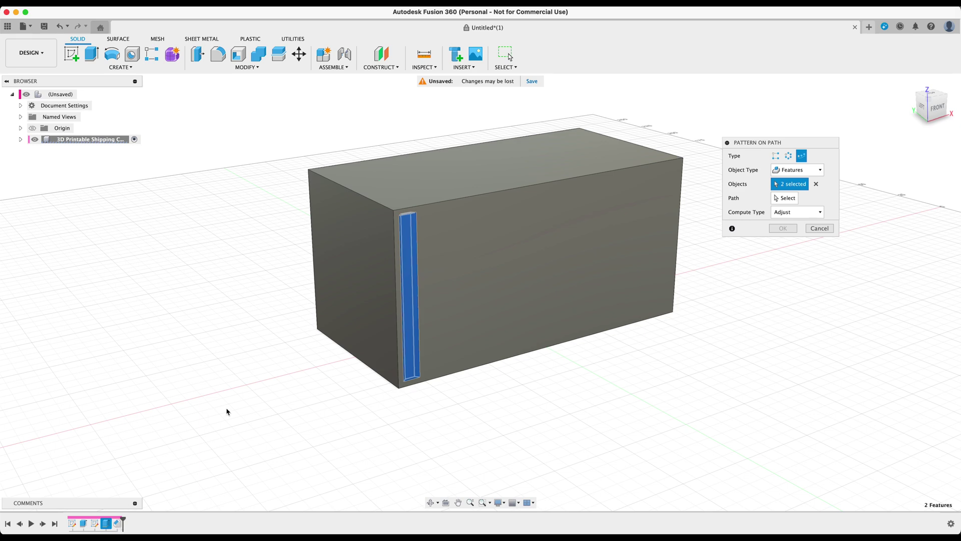
left_click_drag(780, 146, 731, 210)
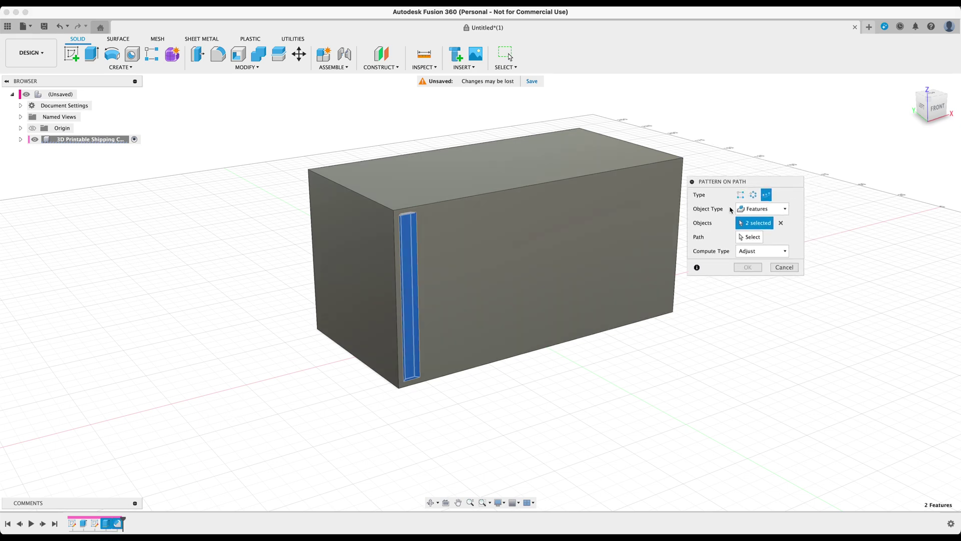
left_click(761, 209)
left_click(754, 208)
left_click(749, 237)
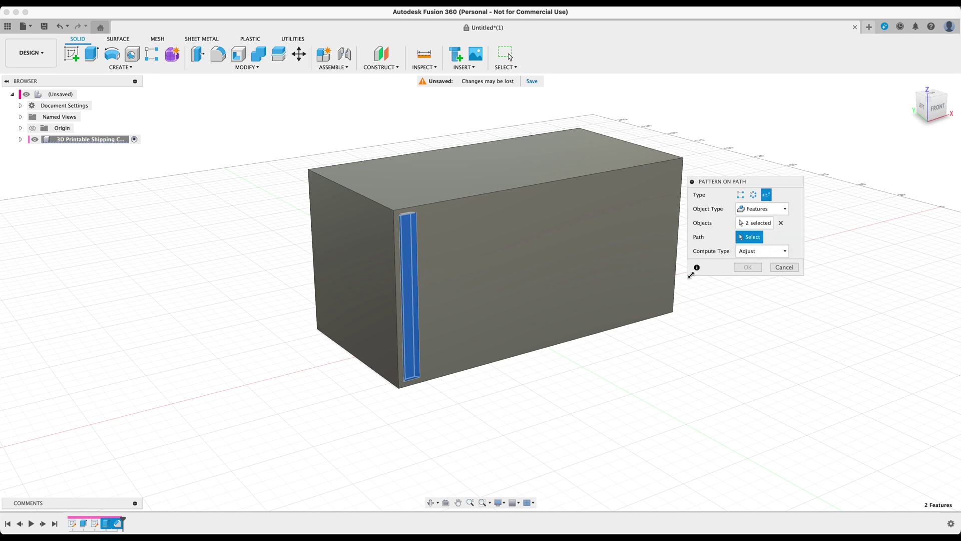
left_click(539, 187)
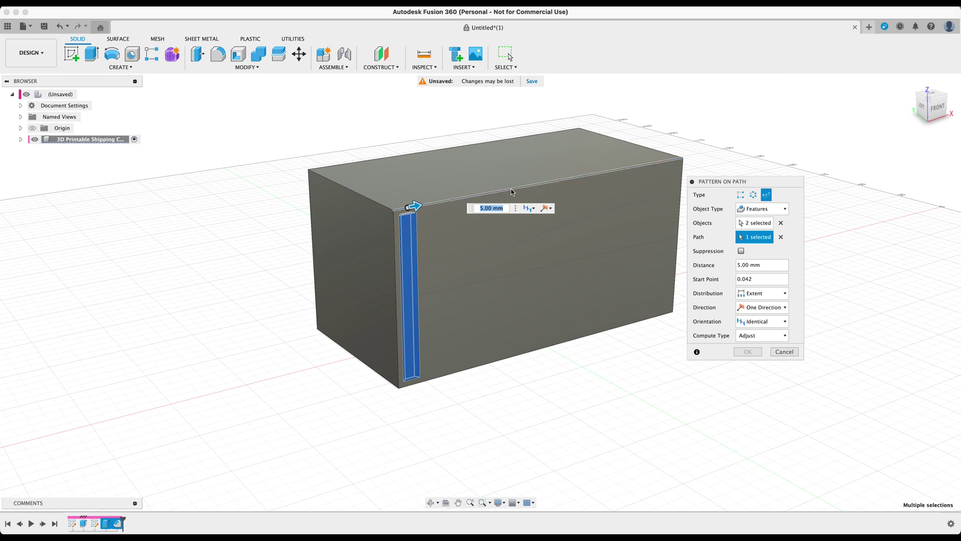
middle_click_drag(546, 357, 478, 362)
left_click_drag(336, 212, 612, 164)
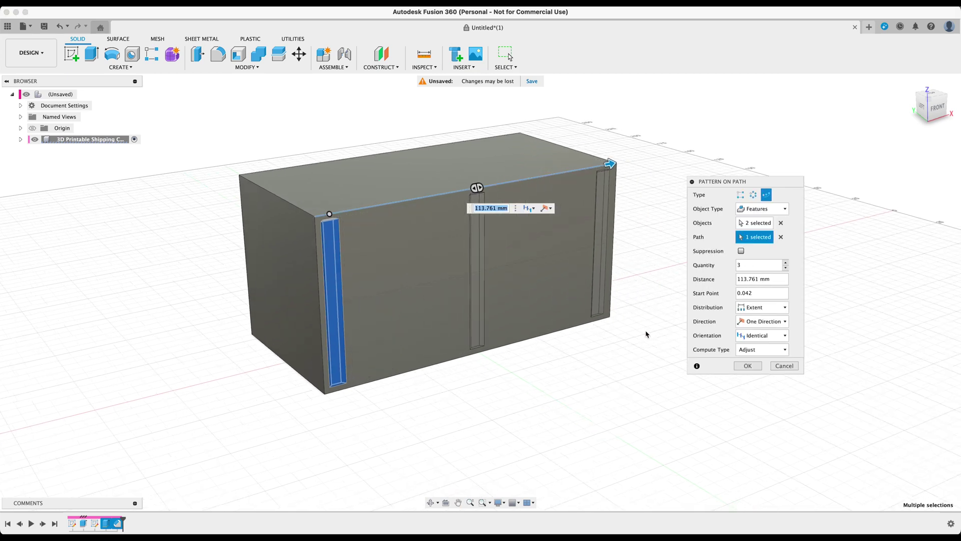
Step: Set the path pattern's quantity to 12 and its distance to 115 mm, and create the row of grooves
left_click(935, 107)
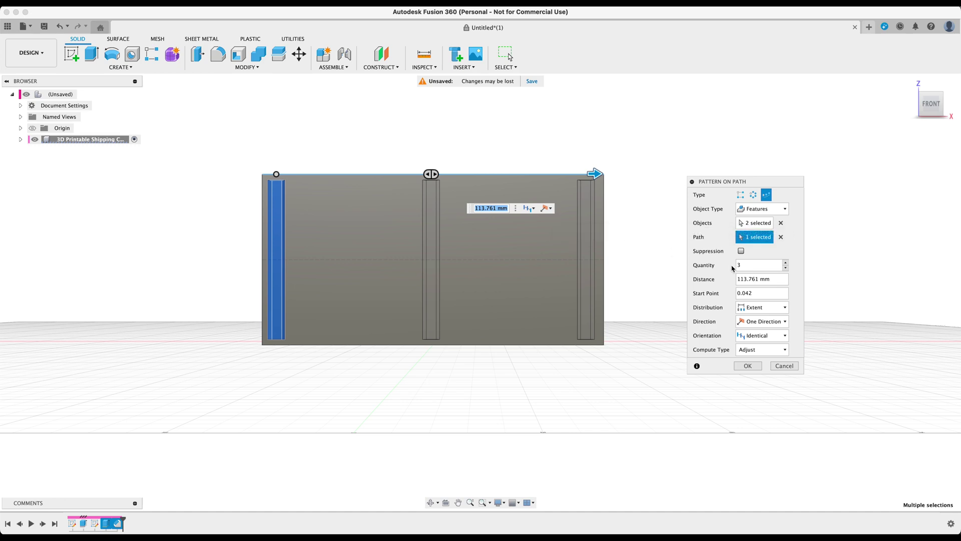
left_click(785, 263)
left_click(784, 263)
left_click(784, 263)
left_click(784, 263)
left_click(784, 264)
left_click(784, 263)
left_click(784, 263)
left_click(784, 263)
left_click(784, 263)
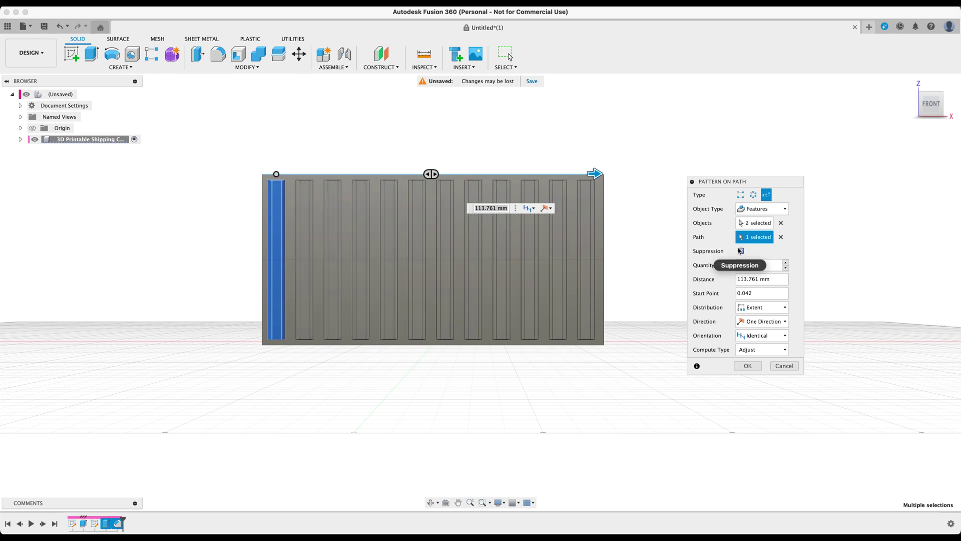
left_click(714, 278)
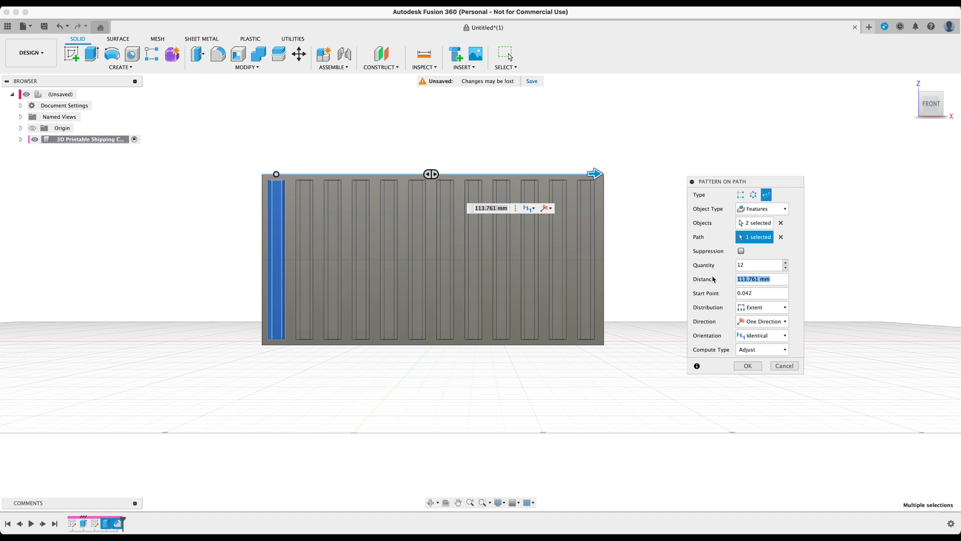
type("115")
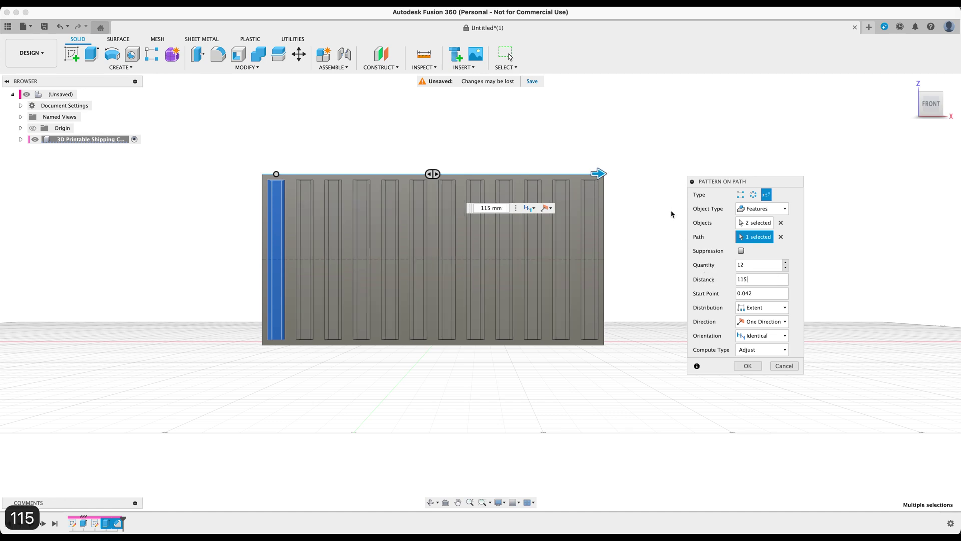
left_click(747, 365)
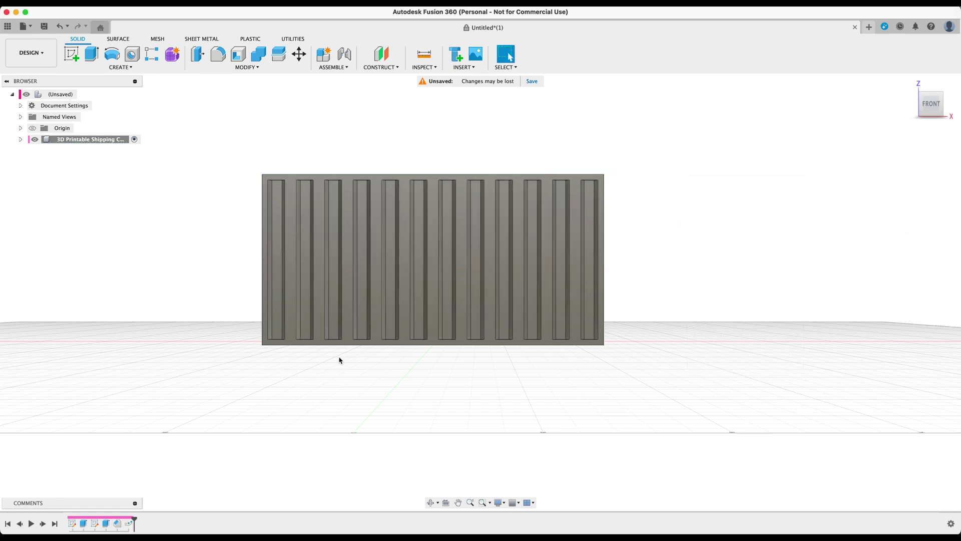
Step: Mirror the groove cut, chamfer and path pattern features across the lengthwise vertical origin plane onto the box's opposite long side
middle_click_drag(253, 321, 342, 307, "shift")
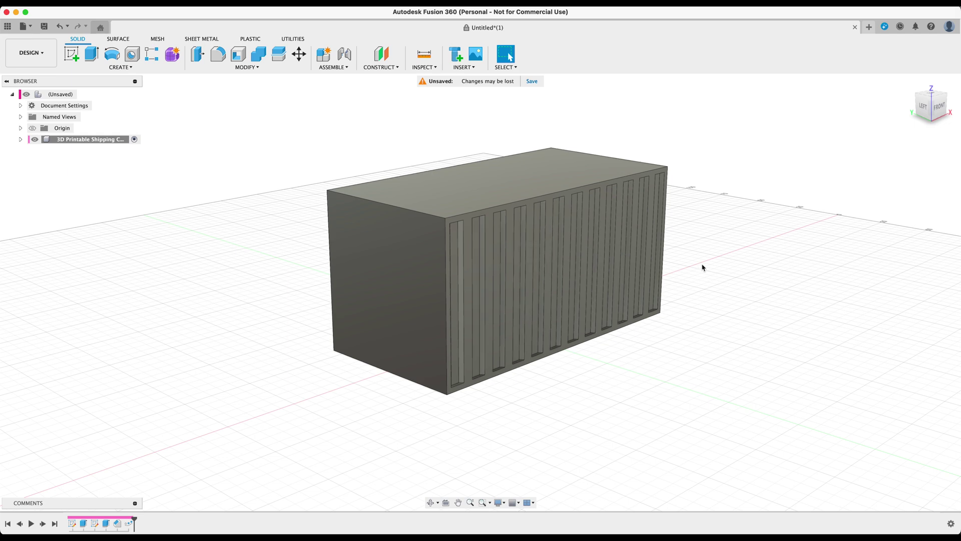
left_click(128, 523)
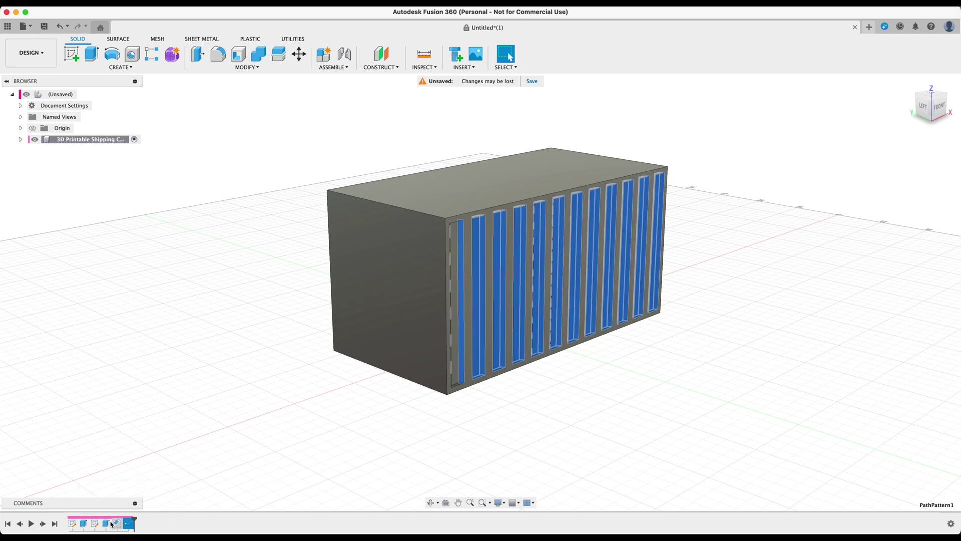
left_click(198, 420)
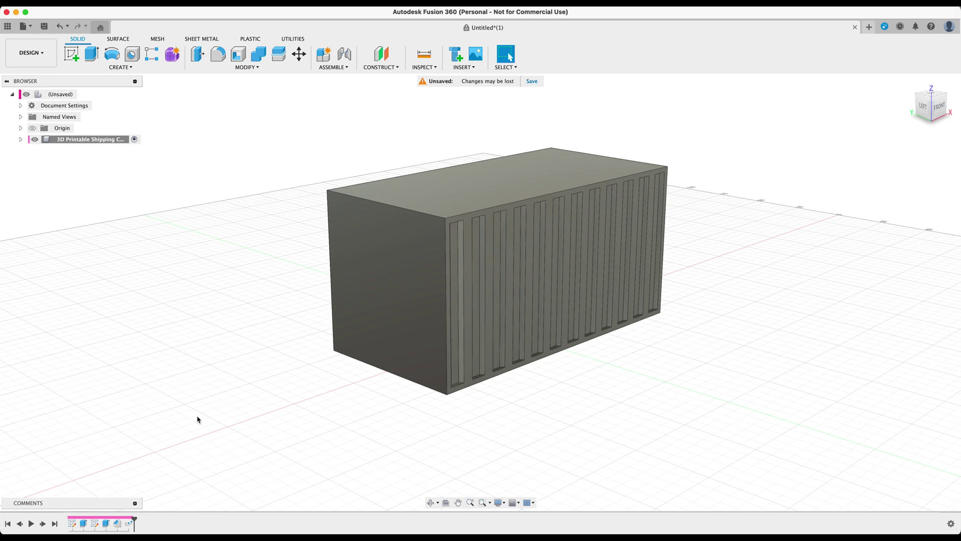
key("s")
type("mirror")
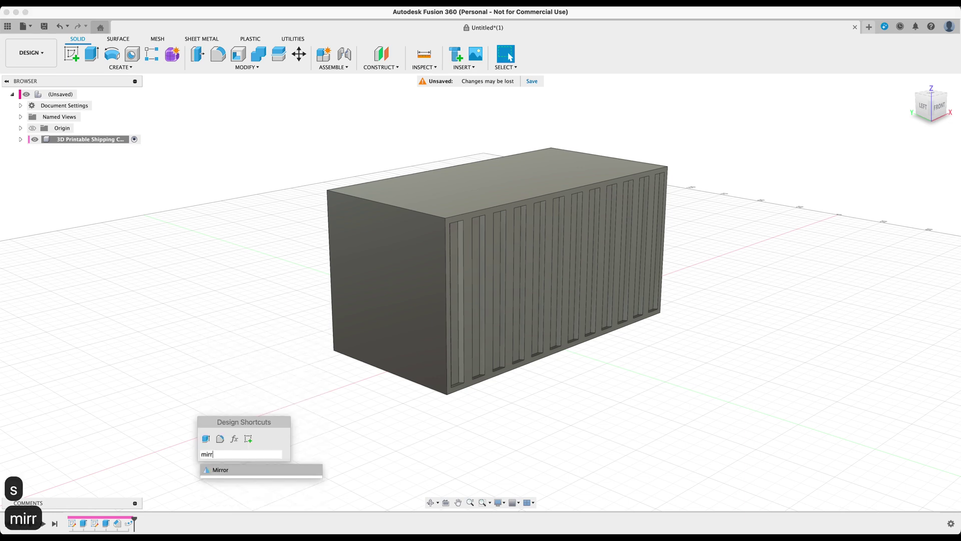
key("Return")
left_click_drag(104, 517, 125, 524)
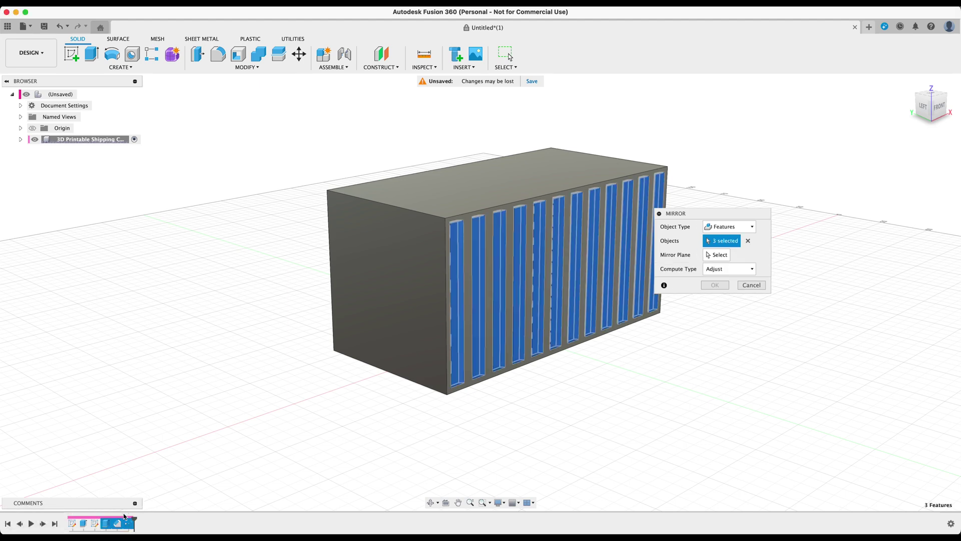
left_click(715, 256)
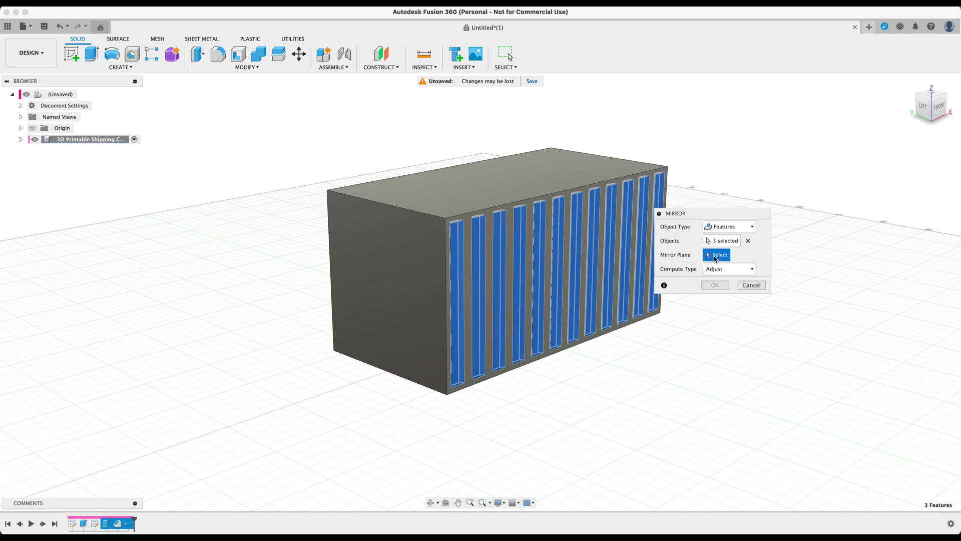
left_click(34, 140)
middle_click_drag(230, 294, 415, 298, "shift")
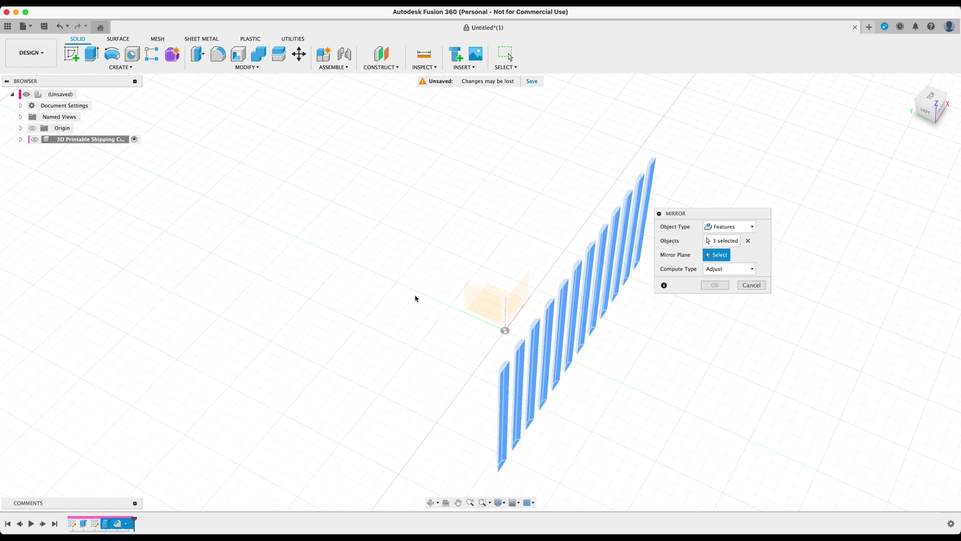
left_click(521, 295)
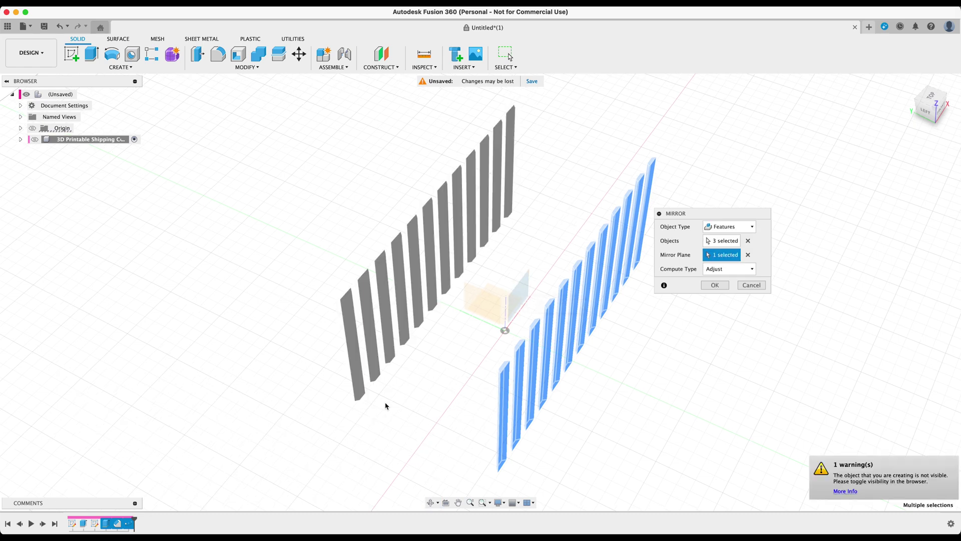
left_click(34, 140)
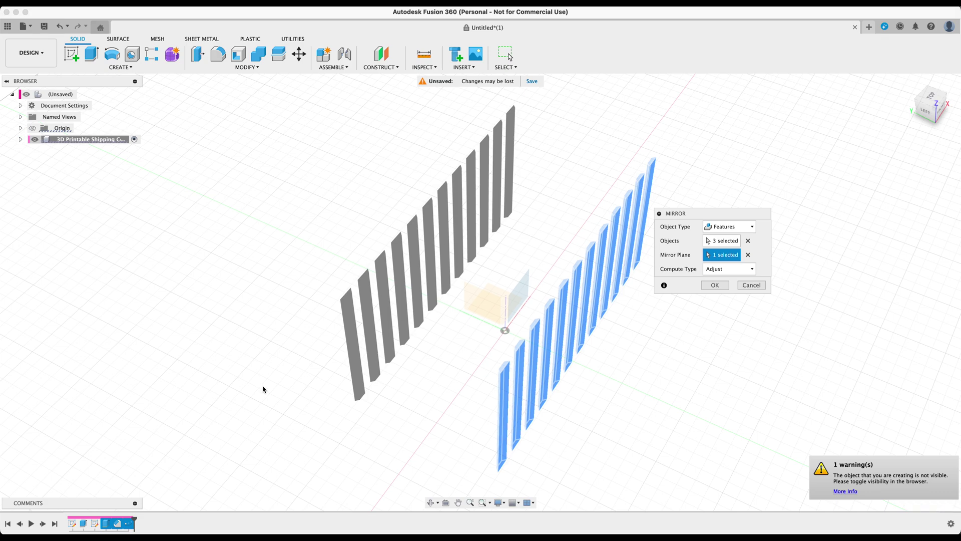
left_click(711, 289)
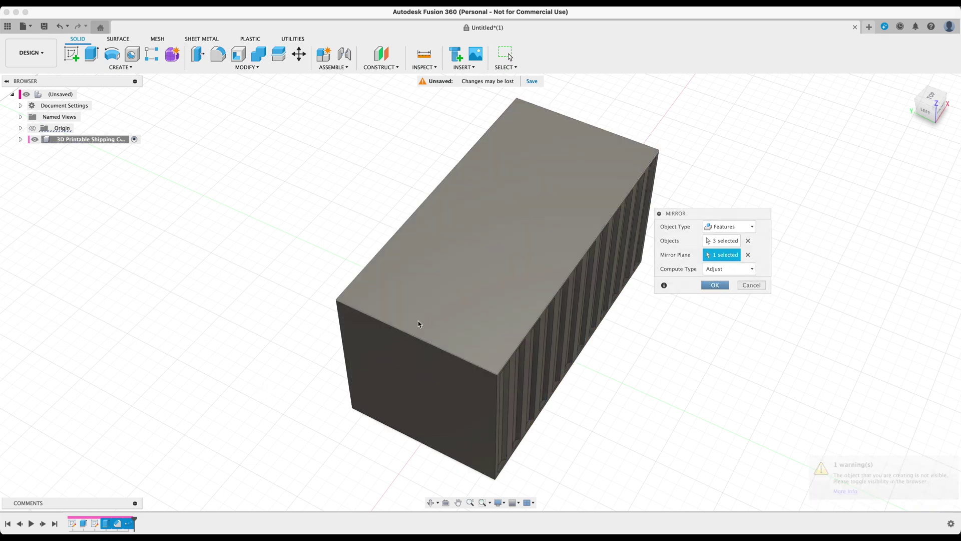
Step: Start a new sketch on the box's left end face
middle_click_drag(356, 360, 432, 324, "shift")
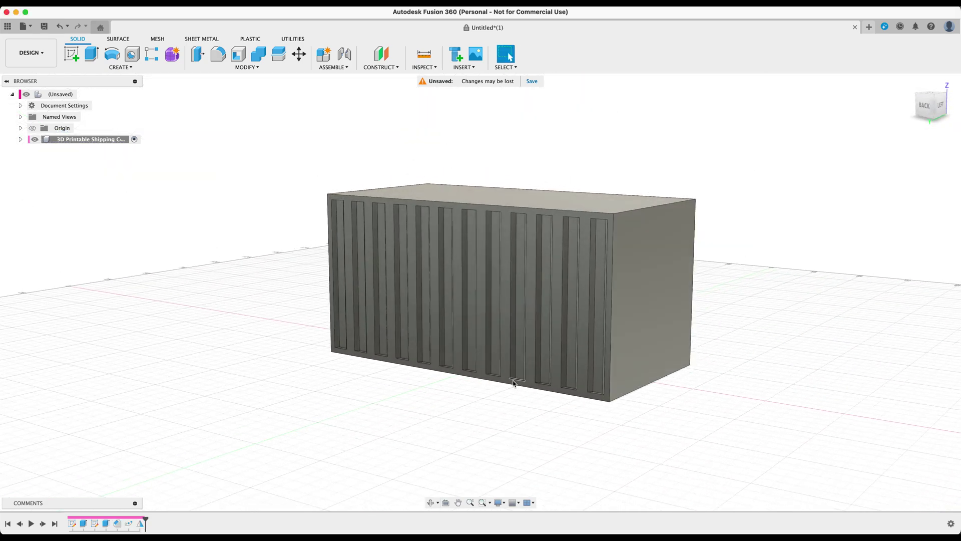
middle_click_drag(551, 319, 647, 311, "shift")
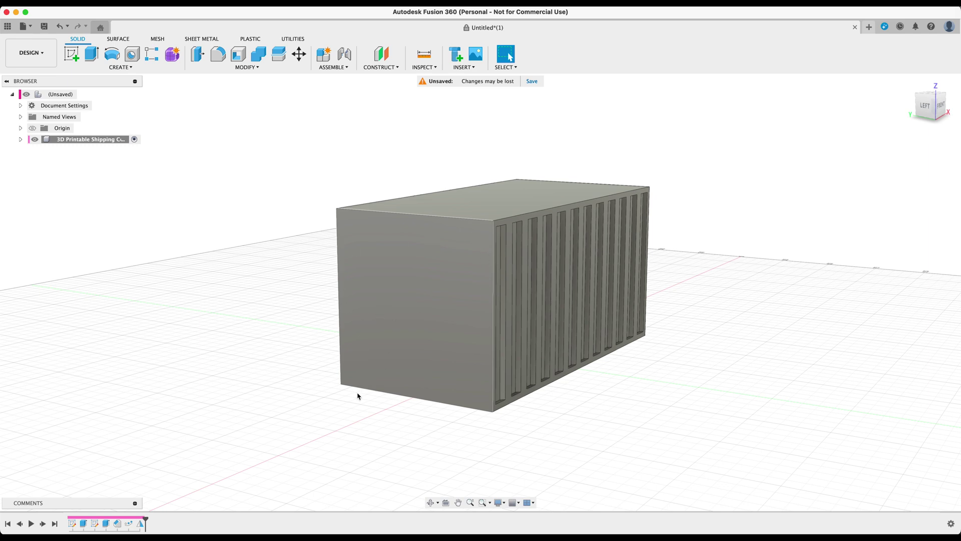
middle_click_drag(402, 429, 433, 421)
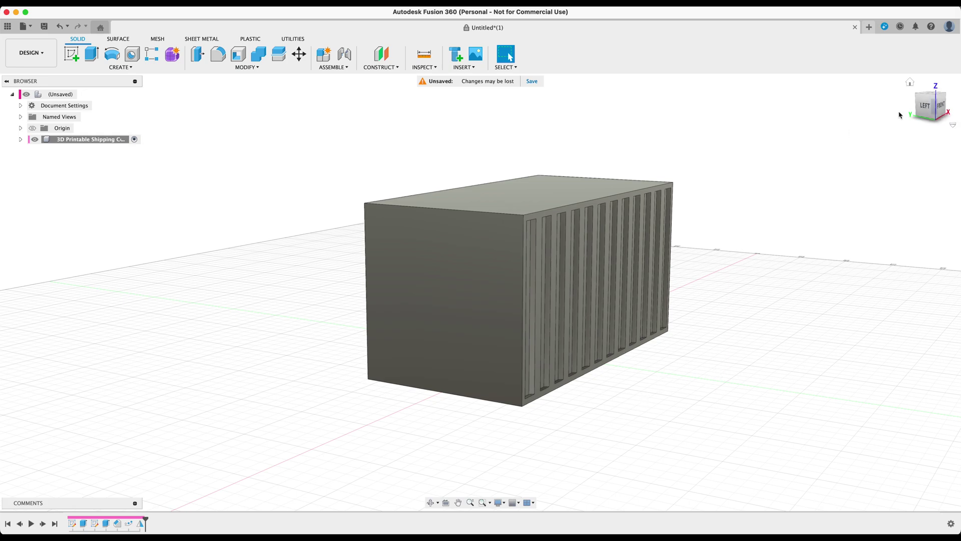
left_click(926, 106)
middle_click_drag(406, 303, 322, 296)
left_click(71, 54)
left_click(423, 302)
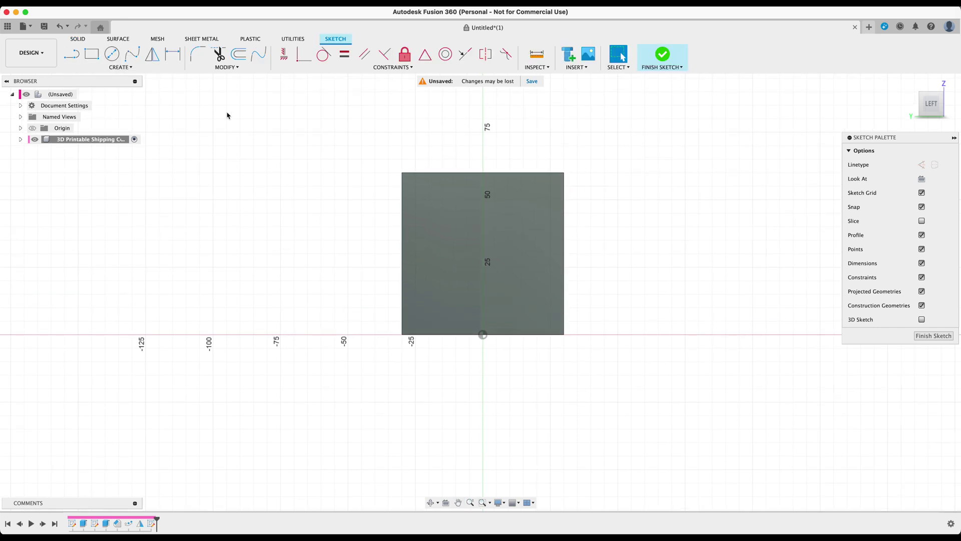
Step: Draw a vertical centre line on the end face from the origin to the midpoint of the face's top edge
key("l")
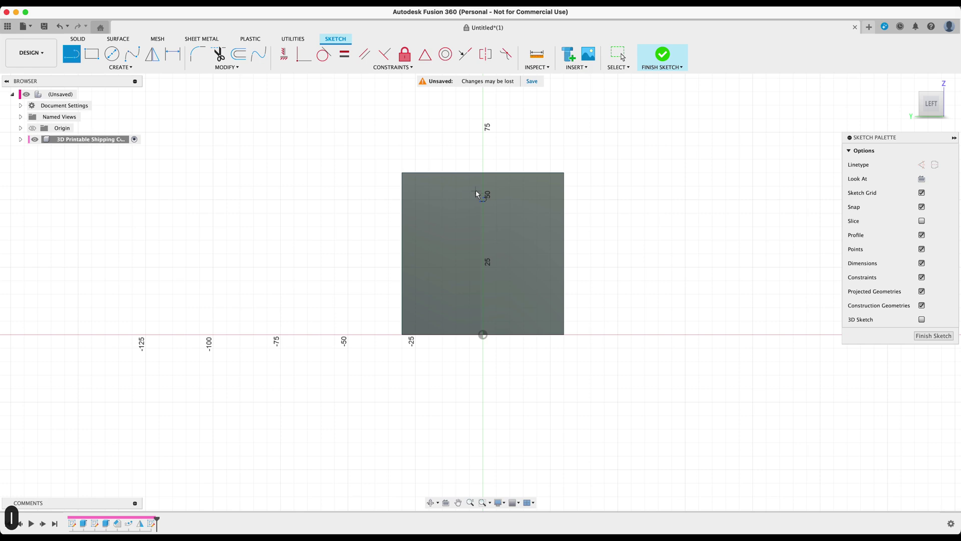
left_click(483, 334)
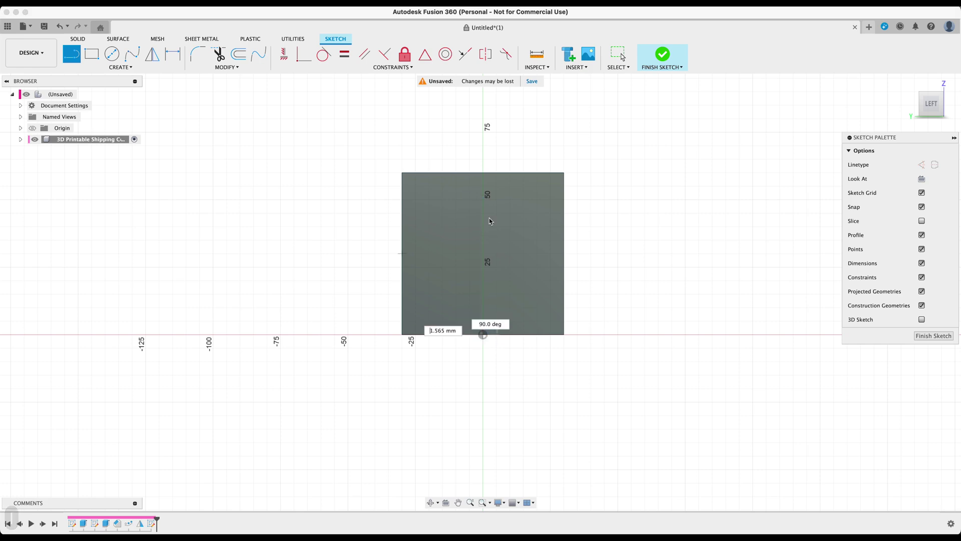
double_click(483, 173)
scroll(369, 277, "up", 5)
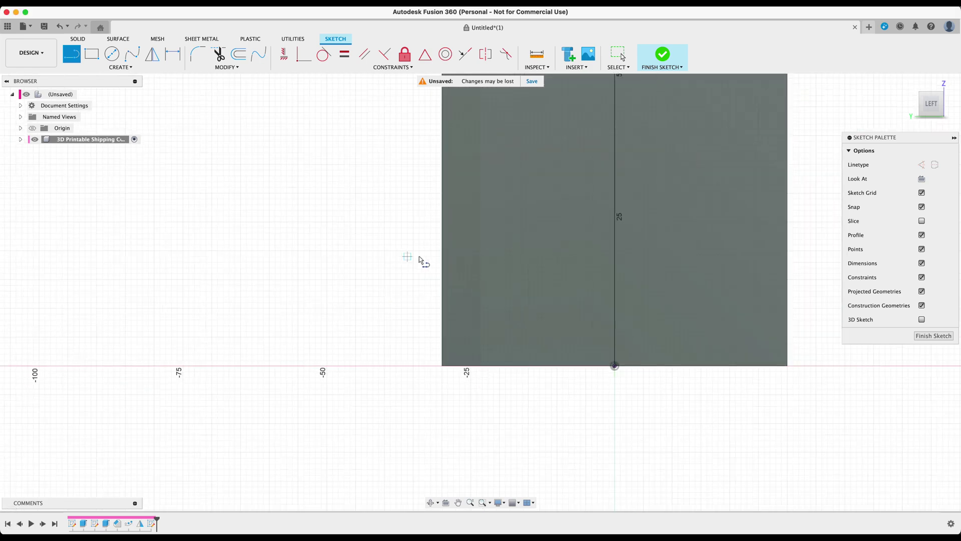
Step: Sketch a two-point rectangle about 10 mm tall in the end face's lower-left area, between the outer edge and the centre line
key("r")
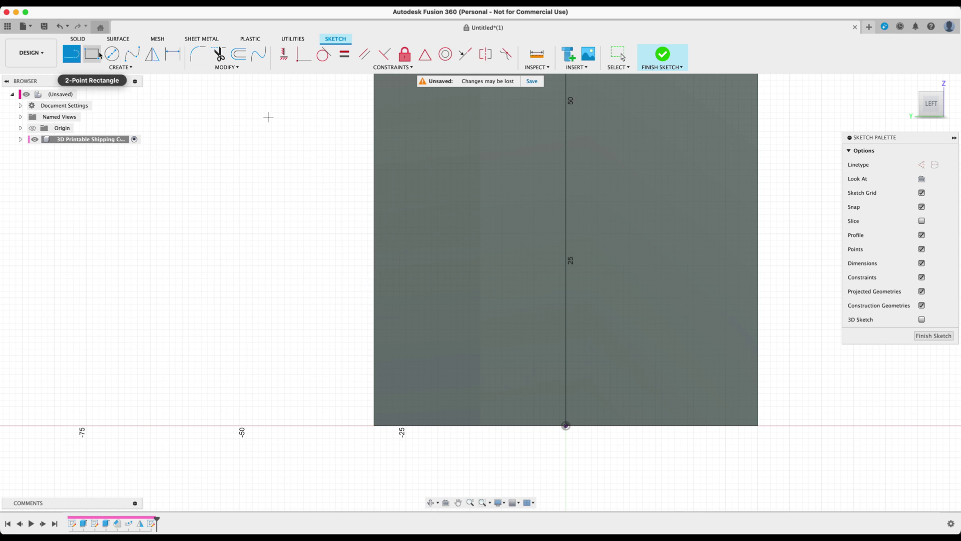
left_click(388, 343)
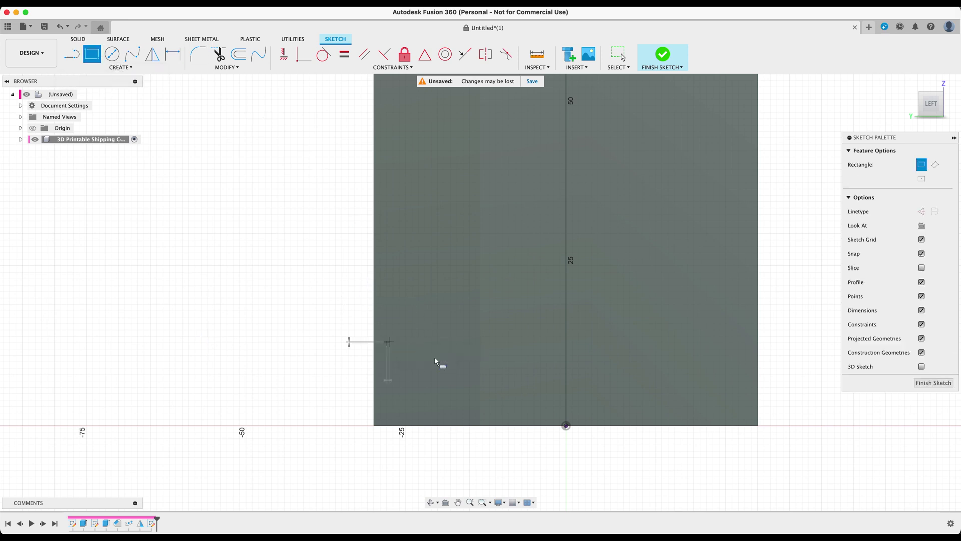
left_click(545, 407)
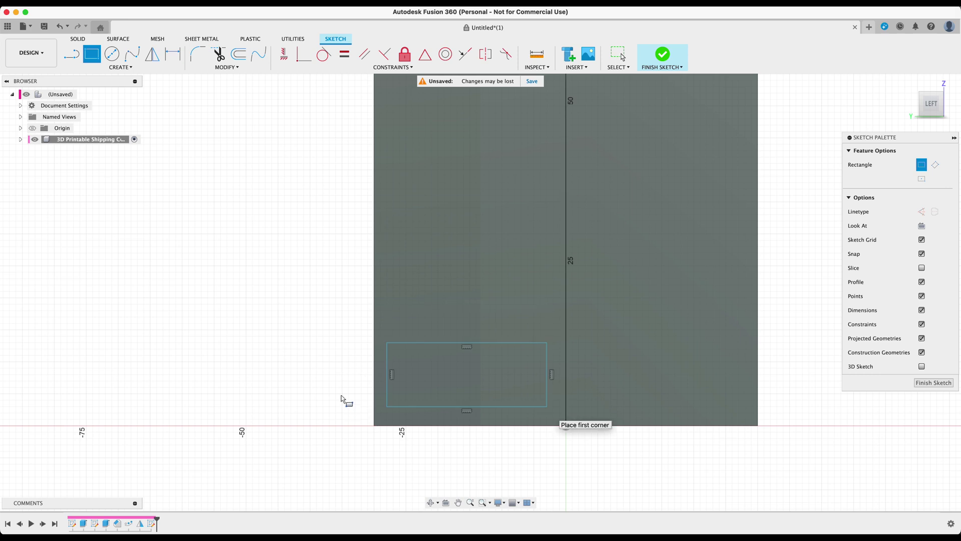
middle_click_drag(299, 350, 260, 318)
Step: Dimension the rectangle's outer side 3 mm from the box's vertical edge and its bottom side 3 mm from the box's bottom edge
key("d")
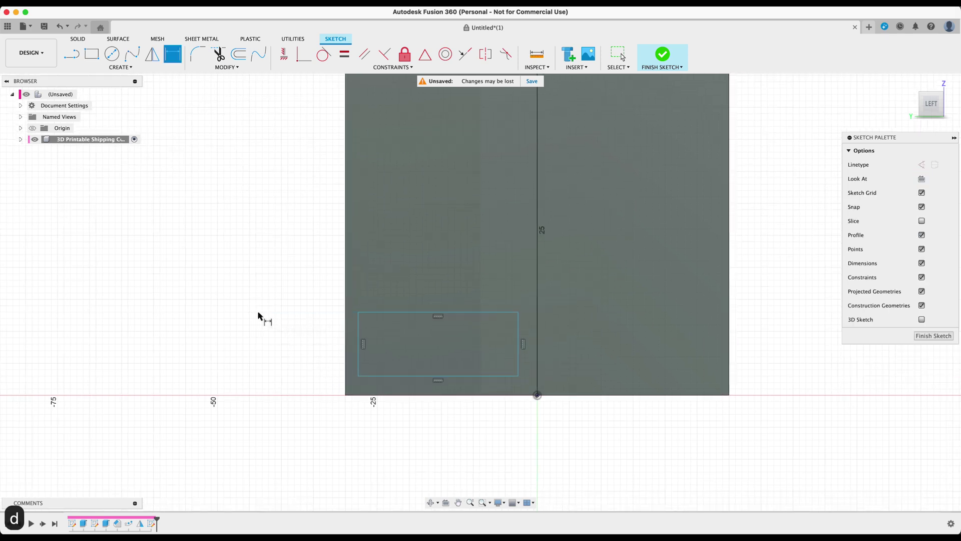
left_click(358, 356)
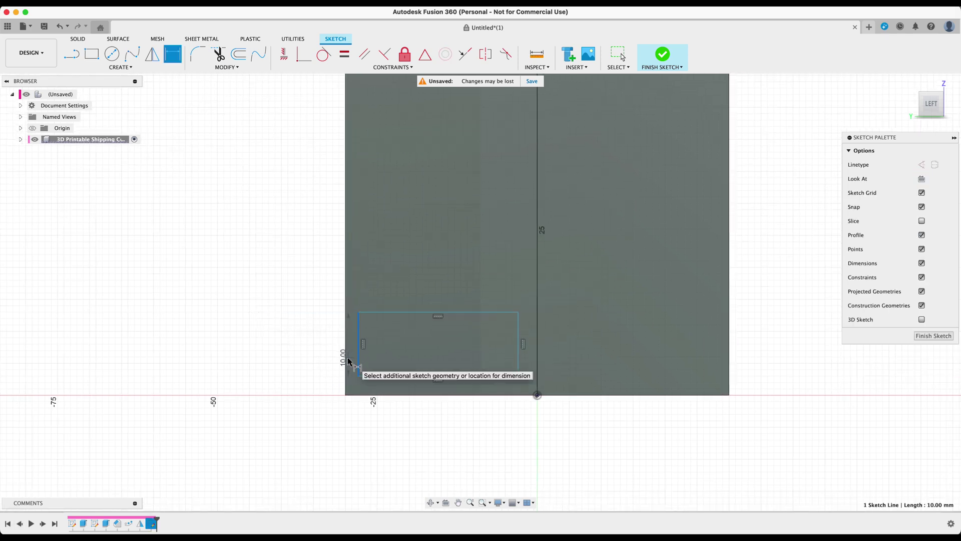
left_click(346, 360)
left_click(307, 354)
type("3")
key("Return")
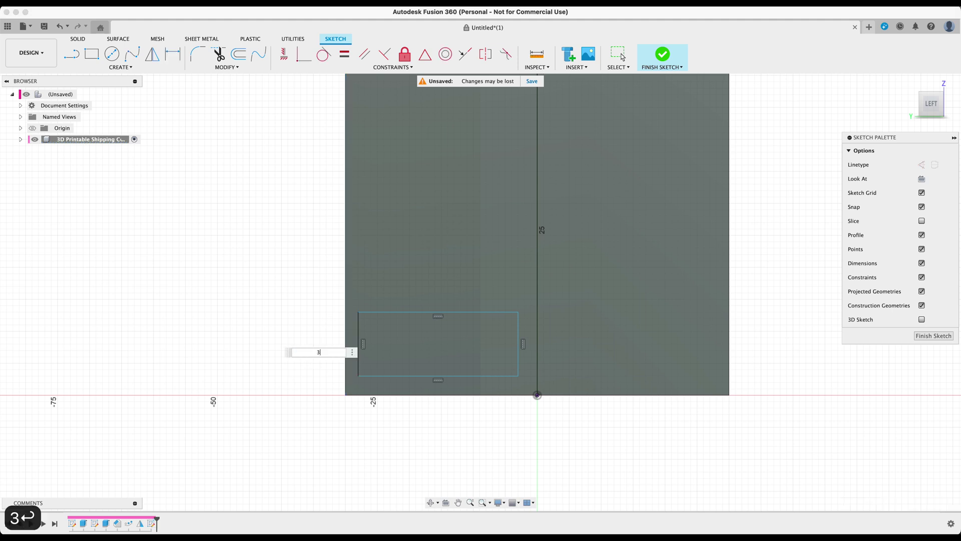
left_click(392, 377)
left_click(398, 396)
left_click(387, 426)
key("Return")
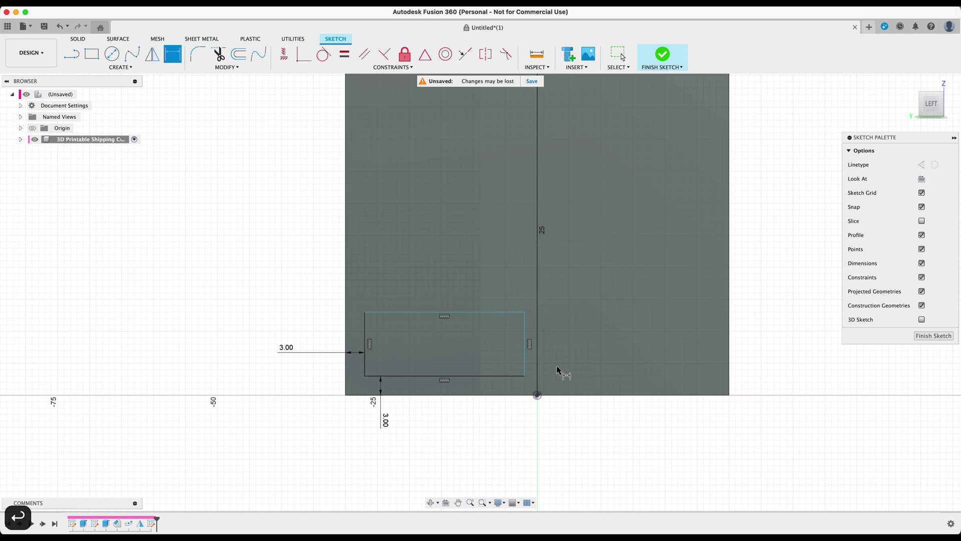
Step: Dimension the rectangle's inner side 3 mm from the vertical centre line
left_click(523, 354)
left_click(538, 358)
left_click(527, 438)
type("3")
key("Return")
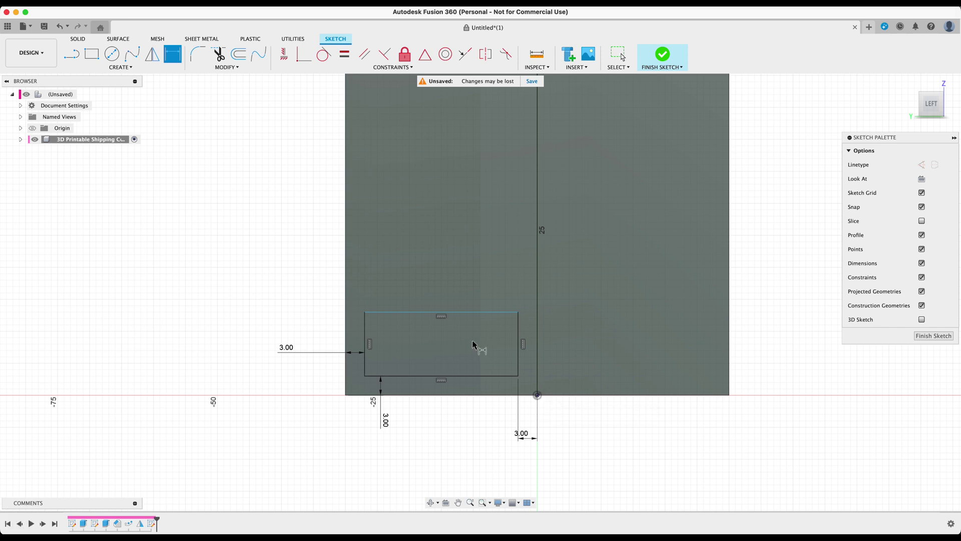
Step: Dimension the rectangle's height between its top and bottom sides as 7.5 mm
middle_click_drag(579, 349, 561, 360, "shift")
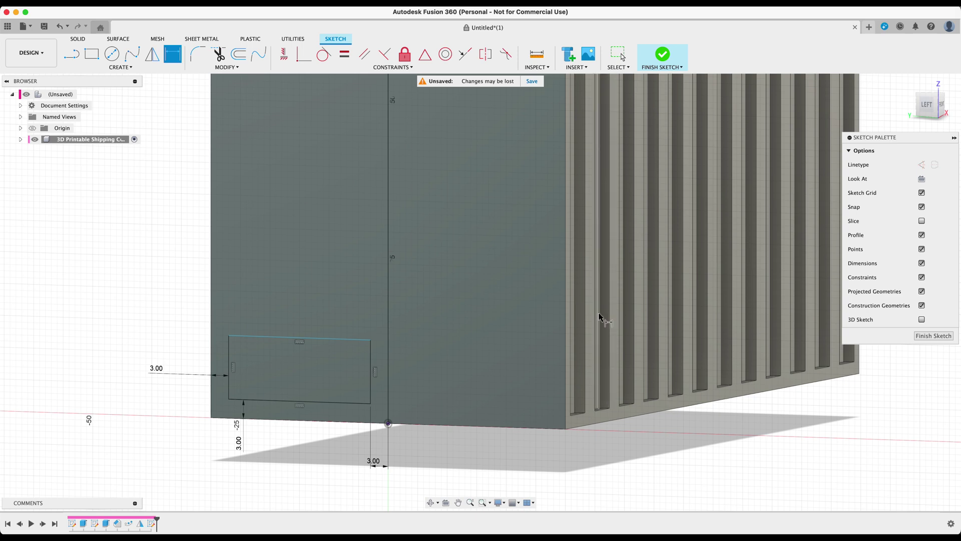
left_click(926, 105)
left_click(316, 343)
left_click(310, 406)
scroll(163, 337, "left", 5)
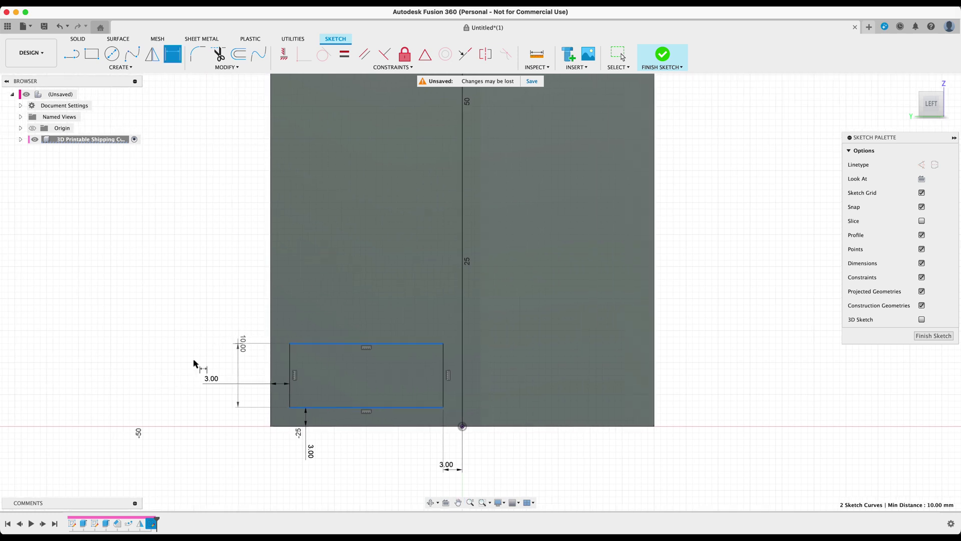
left_click(173, 365)
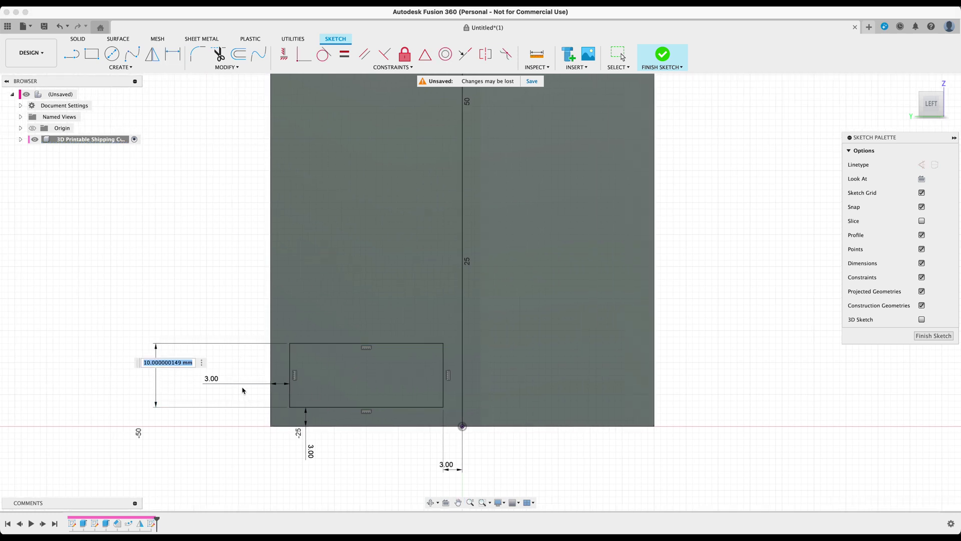
type("7.5")
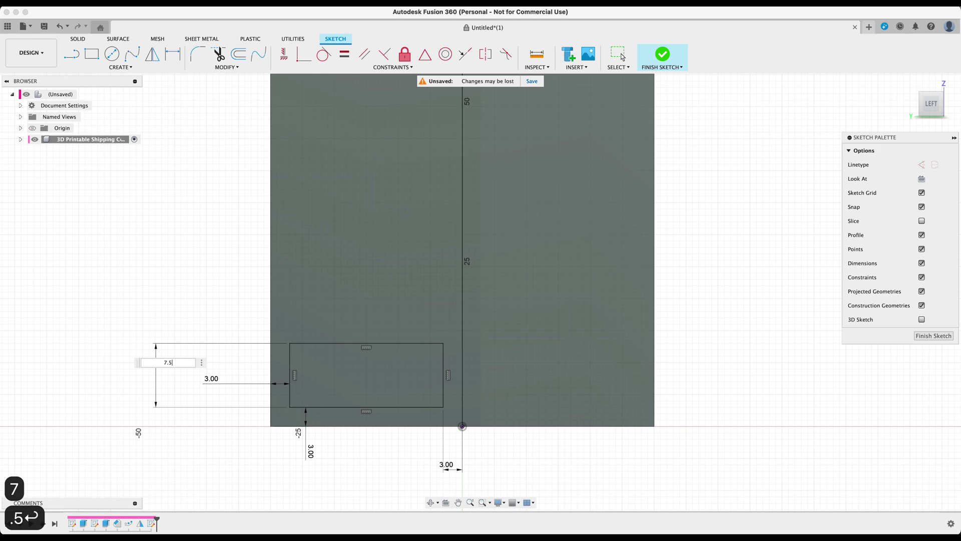
key("Return")
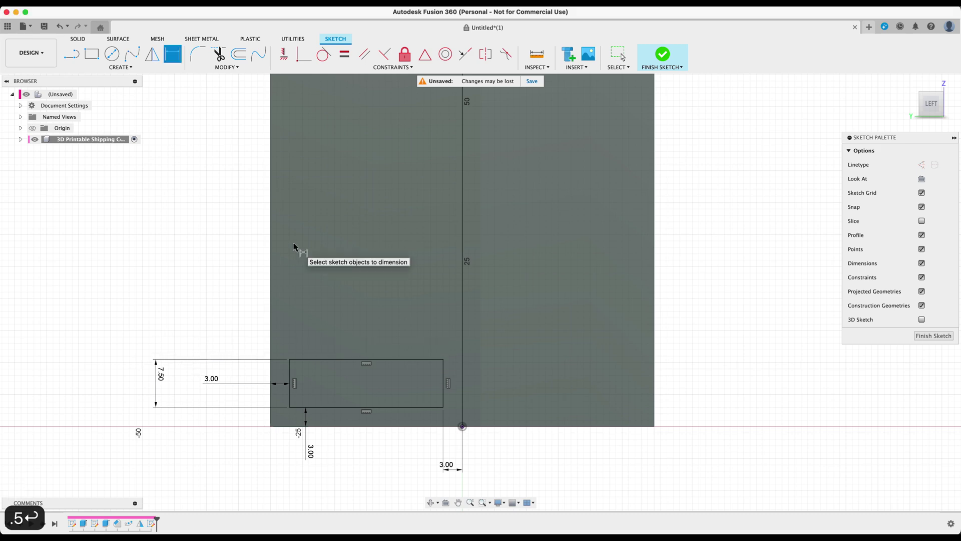
Step: Extrude the rectangle profile by -1.25 mm as a cut into the box's end face
key("e")
scroll(435, 355, "up", 5)
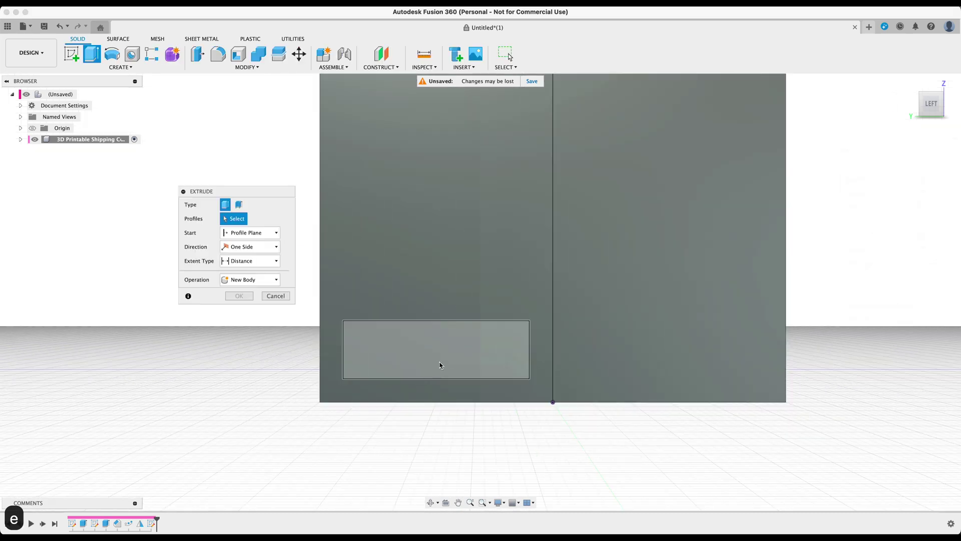
left_click(438, 358)
middle_click_drag(298, 394, 423, 366, "shift")
type("-1.25")
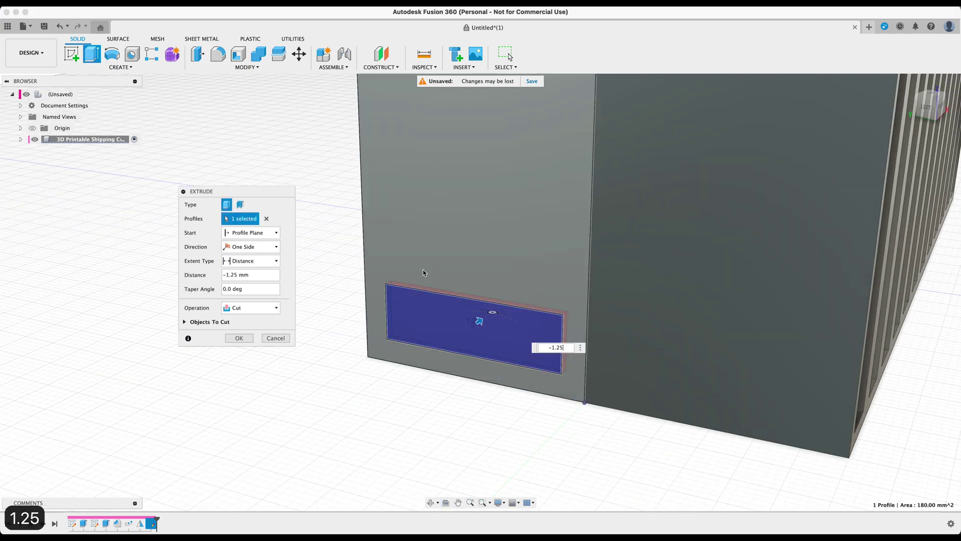
left_click(239, 338)
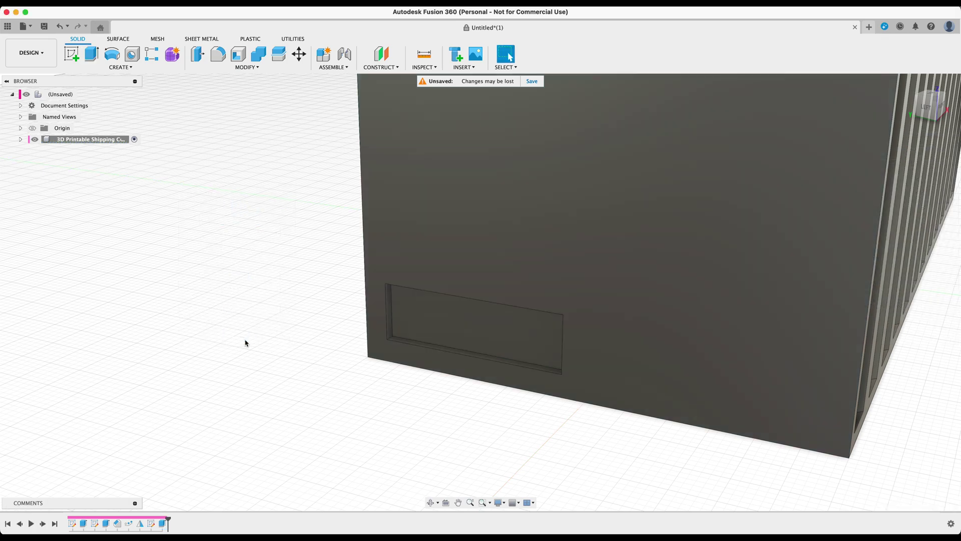
Step: Chamfer the recess's two long horizontal edges with an equal distance of 1.25 mm
middle_click_drag(305, 354, 310, 325, "shift")
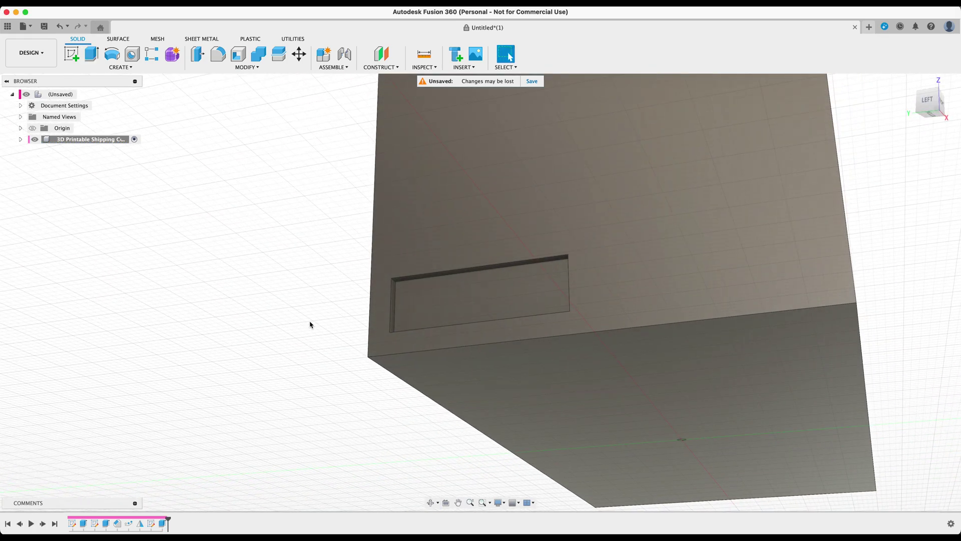
type("sch")
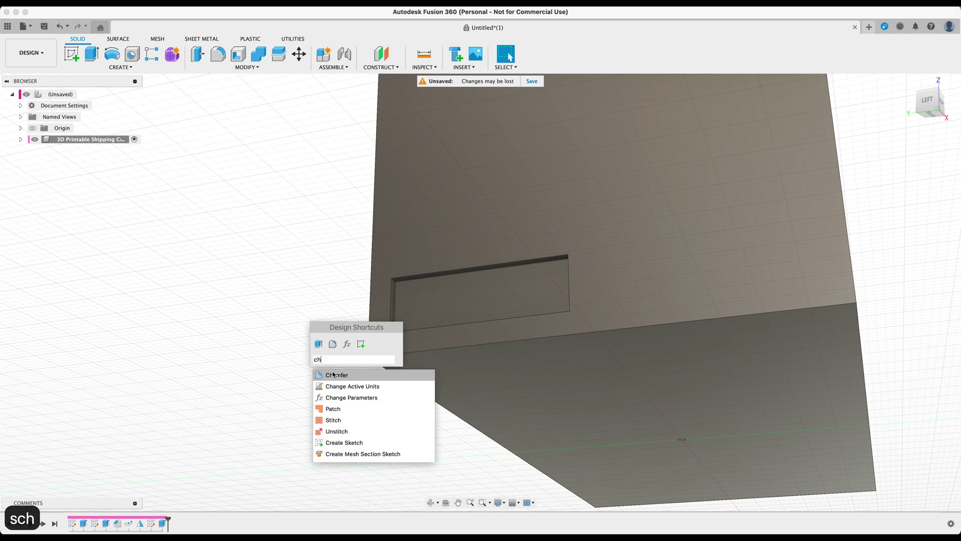
key("Return")
left_click(424, 280)
middle_click_drag(333, 326, 410, 347, "shift")
left_click(409, 346)
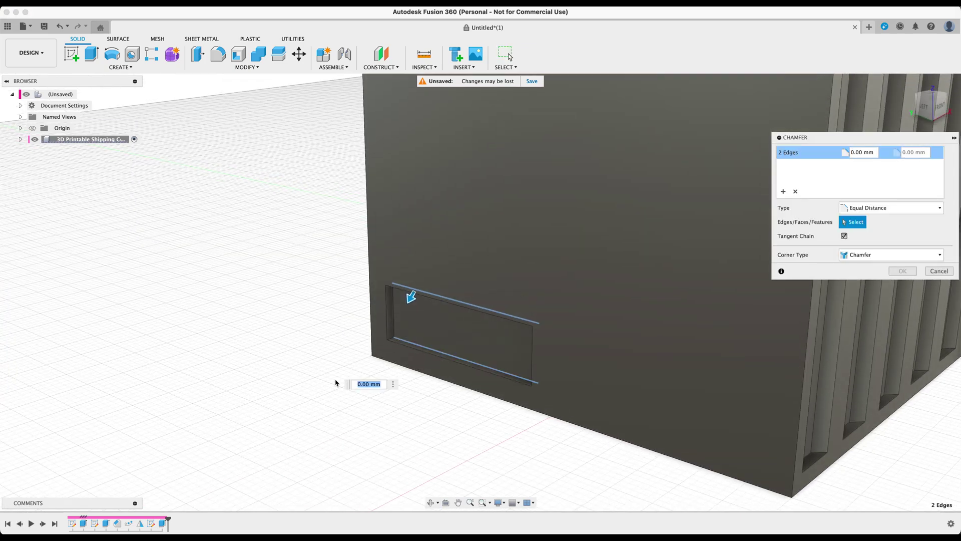
type("1.25")
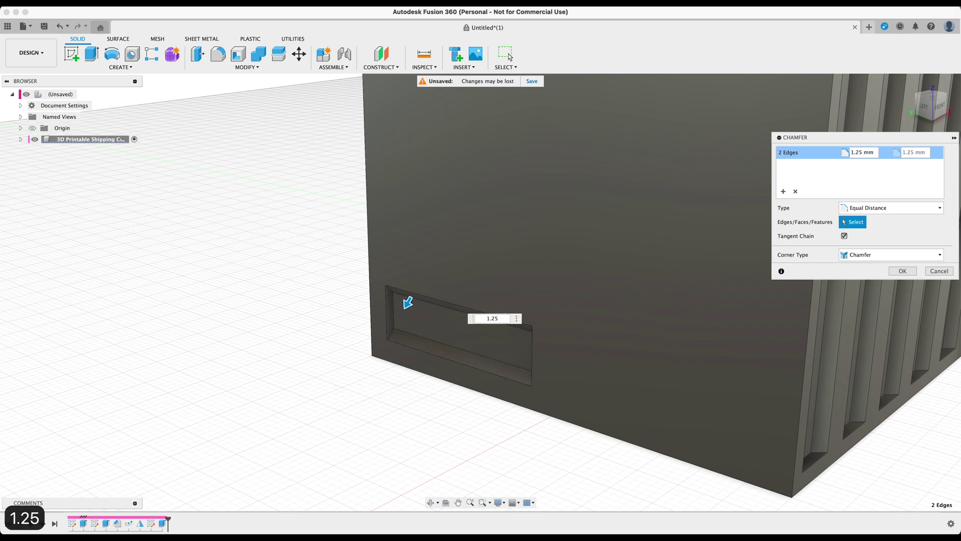
left_click(903, 271)
Step: Set up a Pattern on Path of the recess's cut and chamfer features up the end face's adjacent vertical edge, spanning about 55 mm
middle_click_drag(295, 259, 331, 222, "shift")
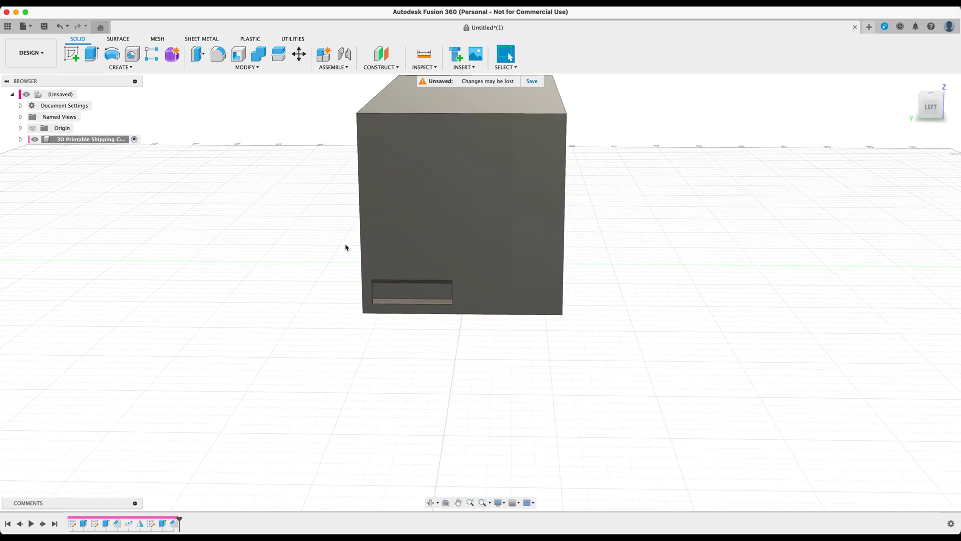
type("spattern")
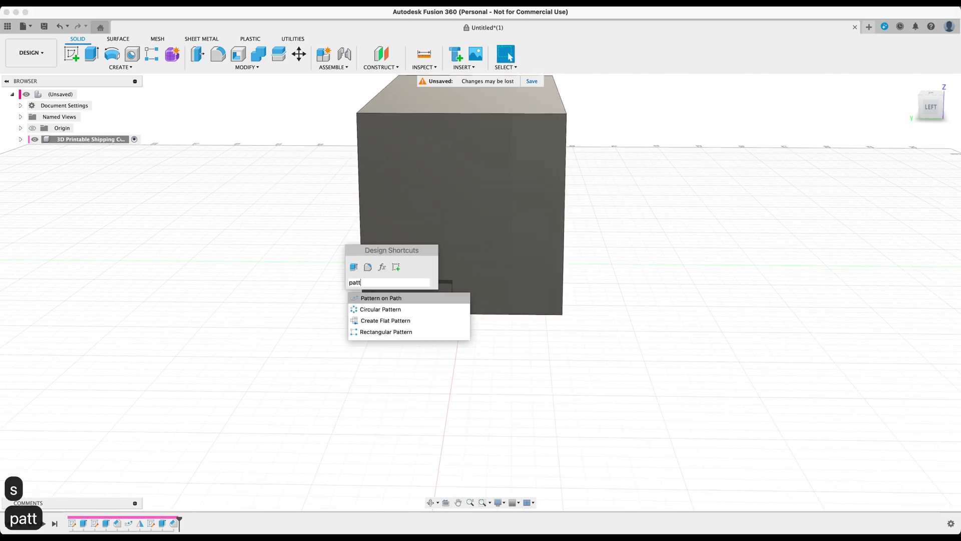
key("Return")
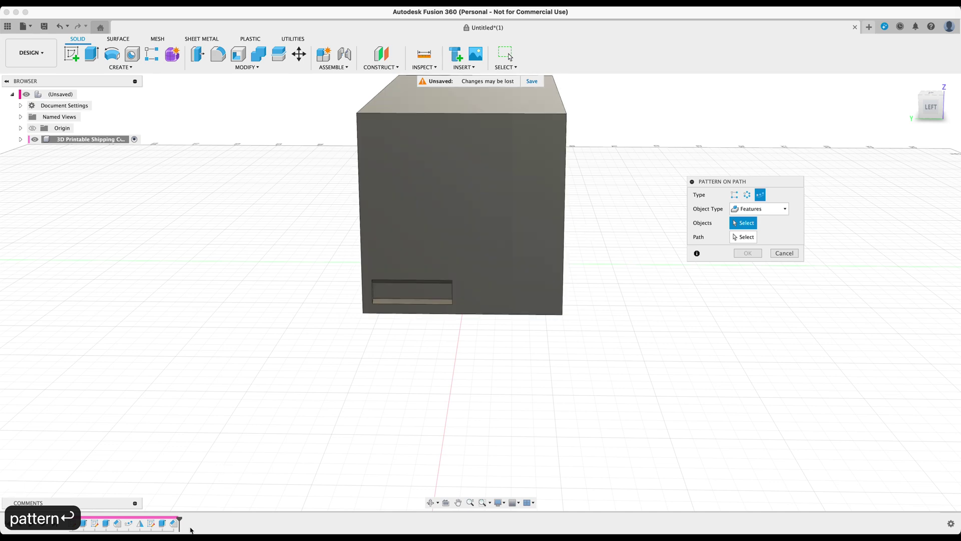
left_click(175, 524)
left_click(163, 524)
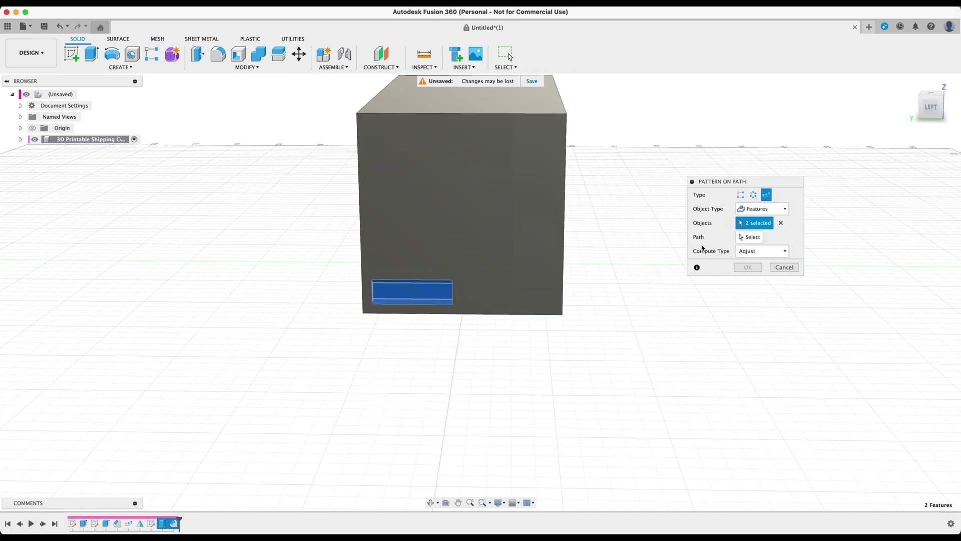
left_click(749, 237)
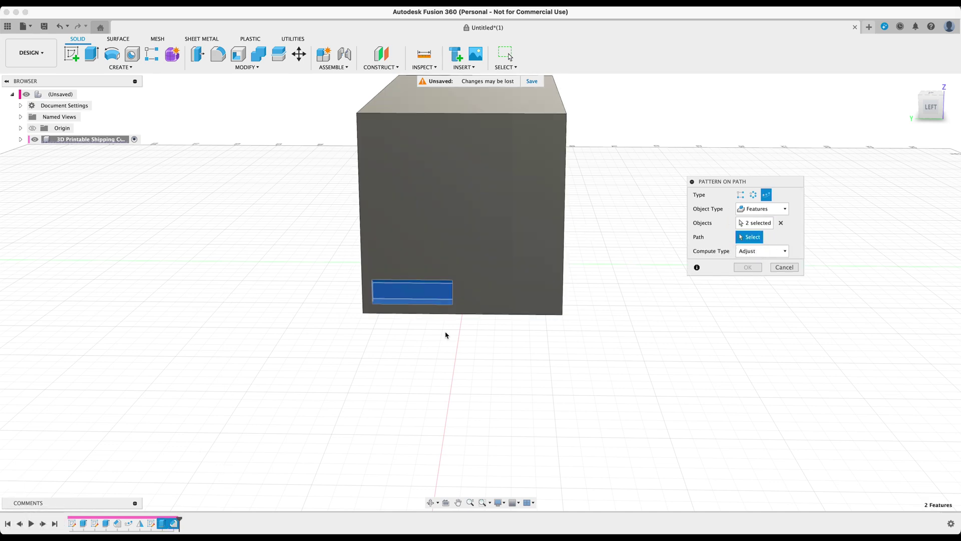
left_click(357, 205)
left_click_drag(362, 285, 363, 126)
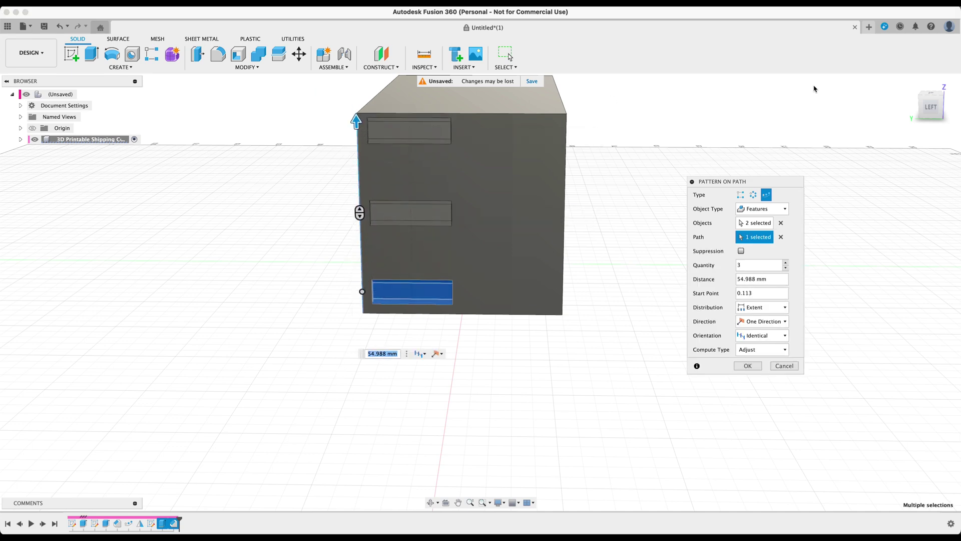
Step: Adjust the recess pattern's distance along the vertical edge to 53.5 mm
left_click(931, 106)
middle_click_drag(294, 210, 324, 262)
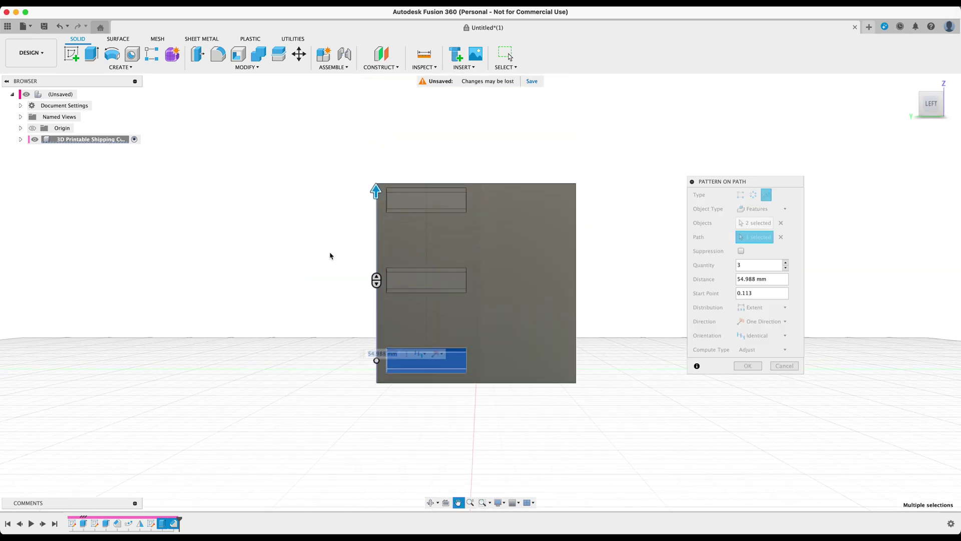
scroll(360, 222, "up", 4)
left_click_drag(390, 176, 389, 180)
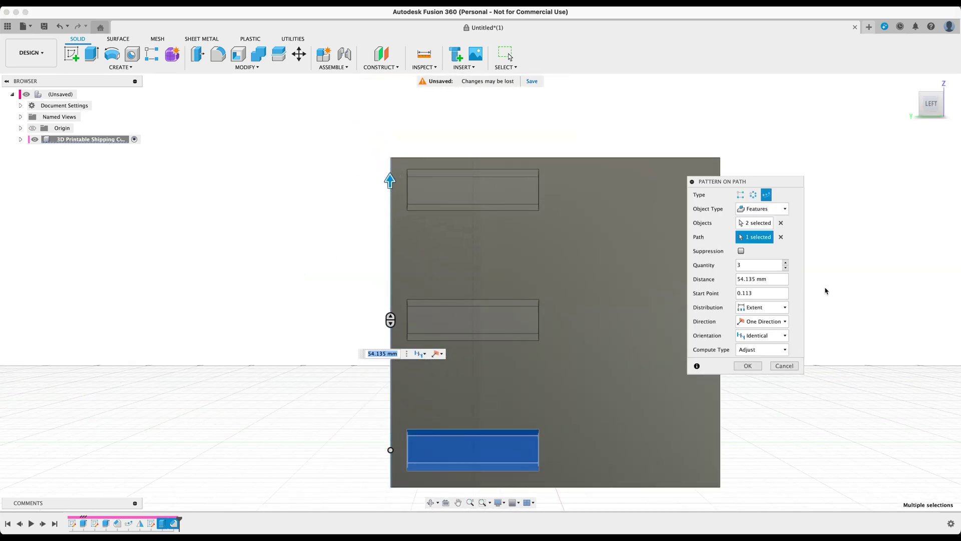
type("55")
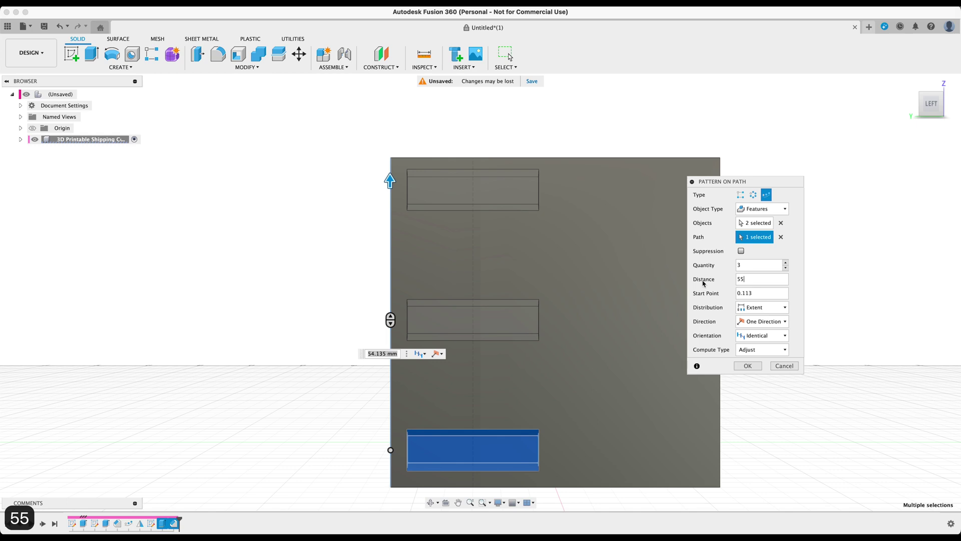
key("BackSpace")
type("4")
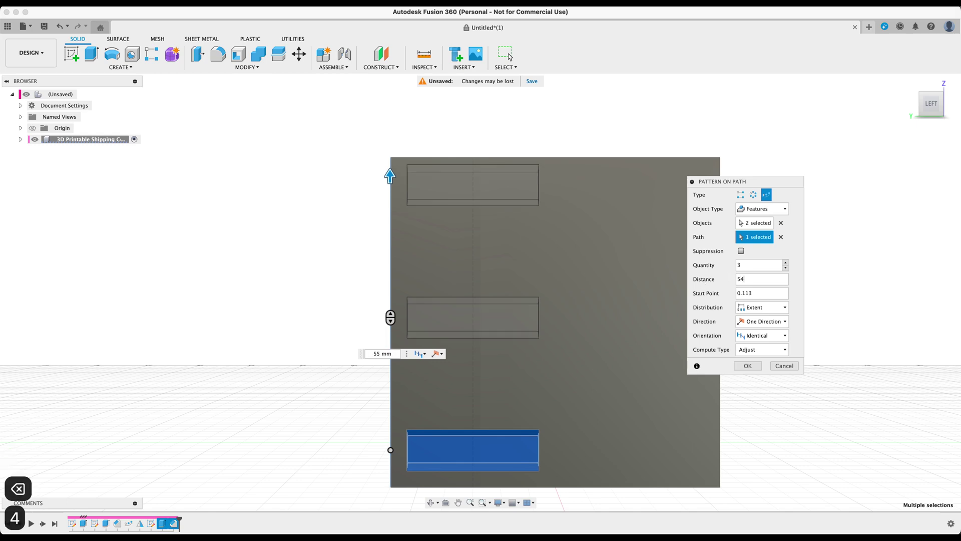
key("BackSpace")
type("3")
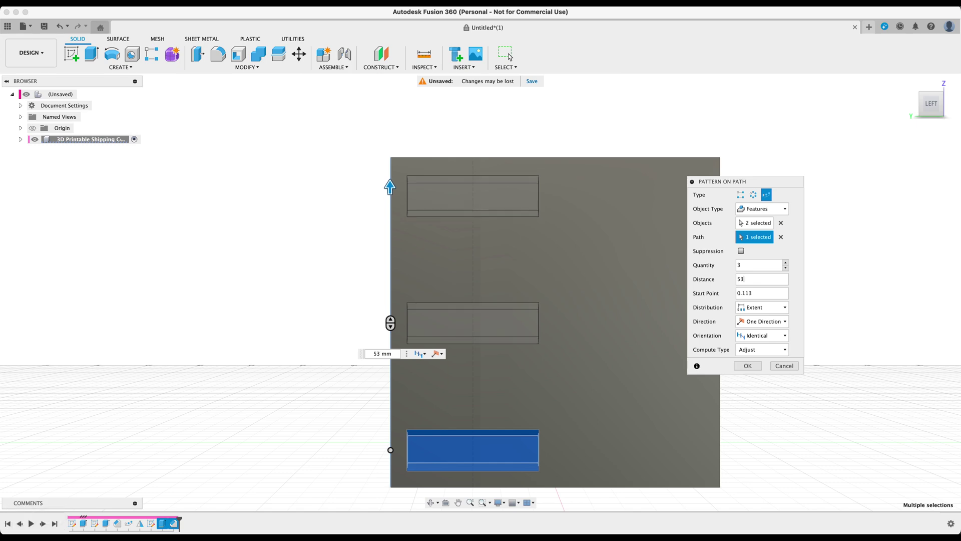
left_click_drag(774, 279, 729, 281)
left_click(747, 278)
type(".5")
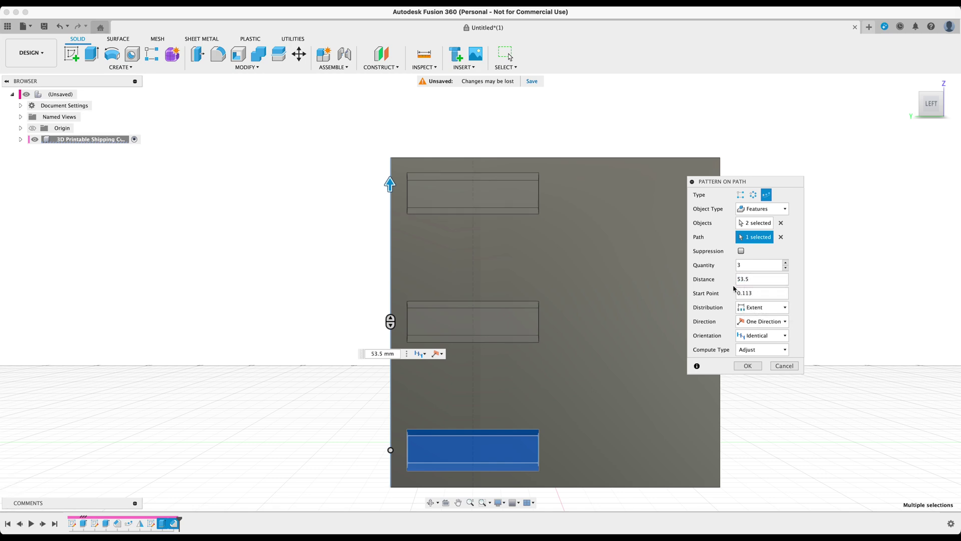
Step: Raise the recess pattern's quantity to 5 and complete the Pattern on Path
left_click(786, 264)
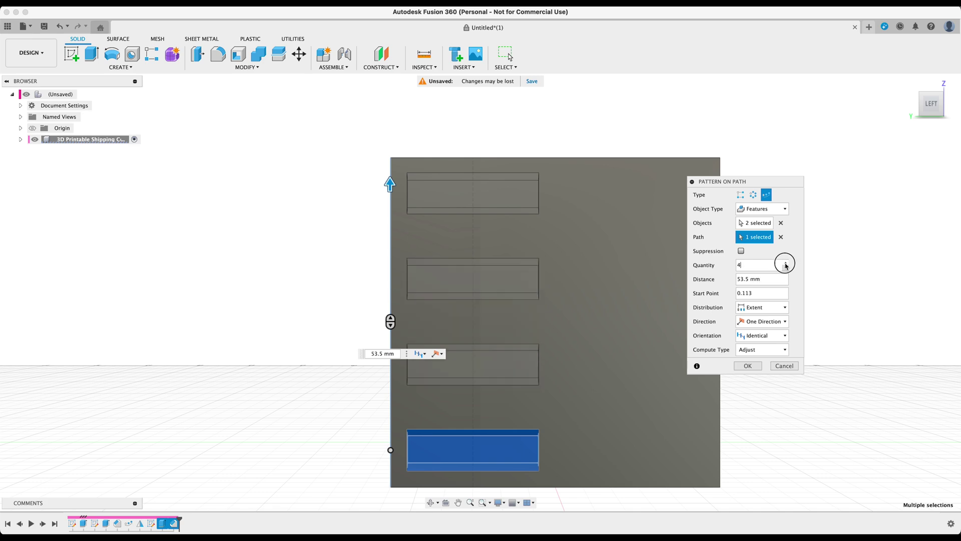
left_click(786, 262)
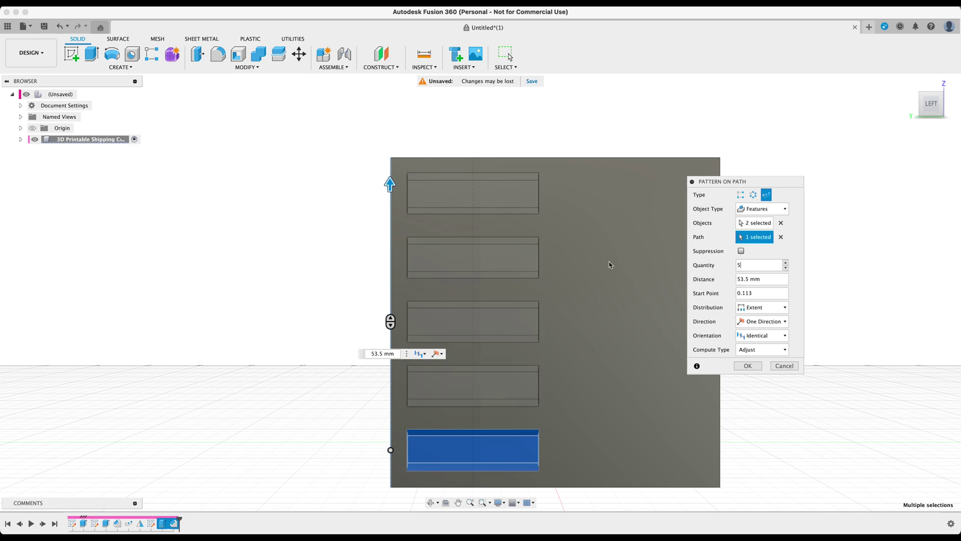
scroll(381, 358, "down", 2)
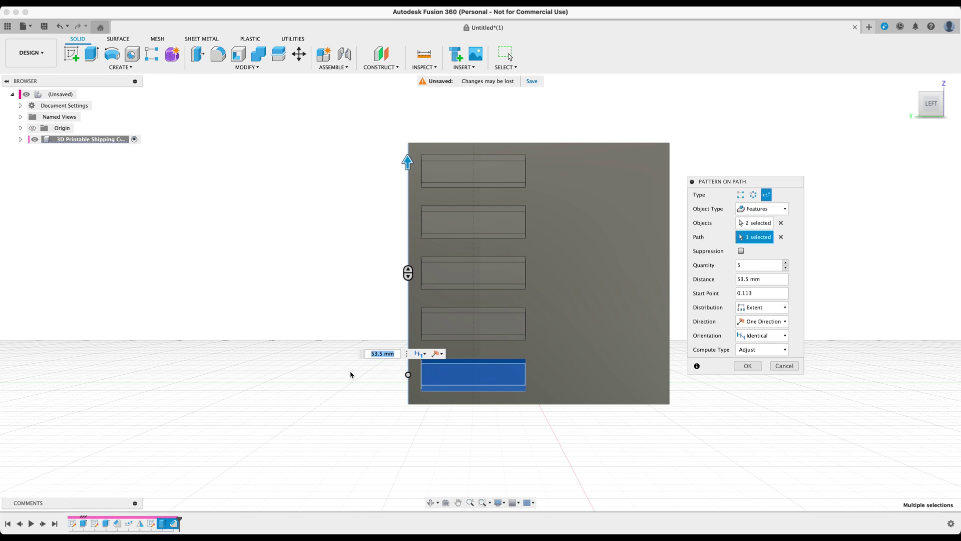
middle_click_drag(352, 374, 327, 403, "shift")
left_click(747, 367)
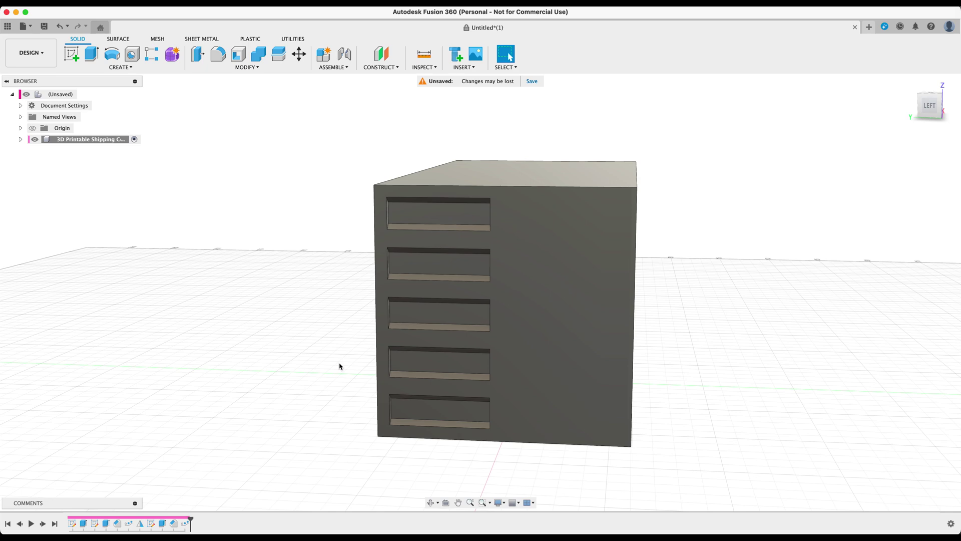
Step: Try suppressing individual recess copies in the Pattern on Path, starting with the middle and top ones, and undo it
double_click(186, 523)
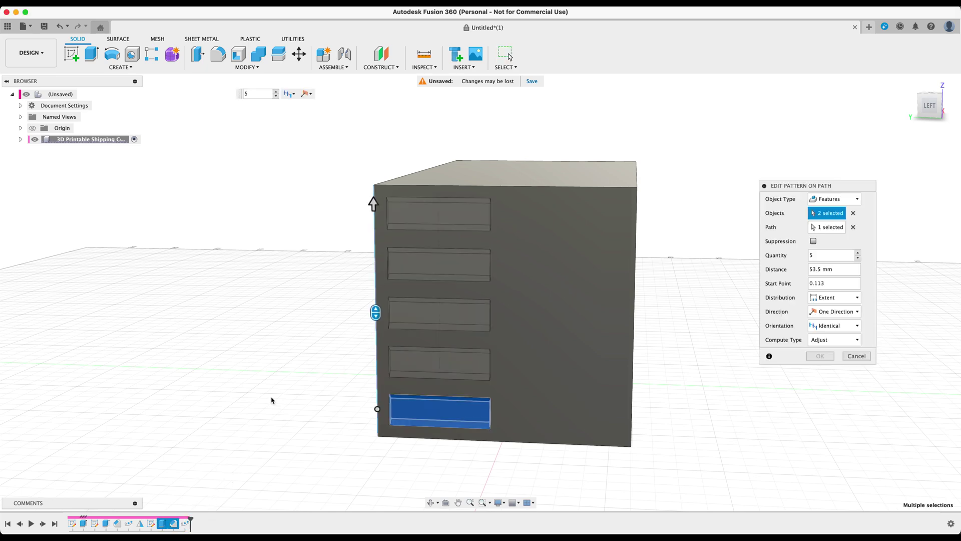
left_click(813, 241)
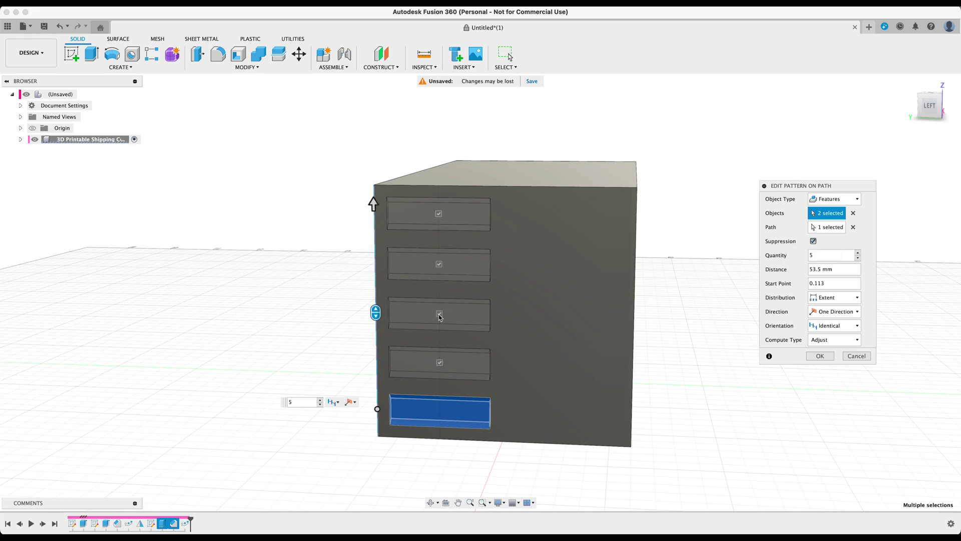
left_click(440, 315)
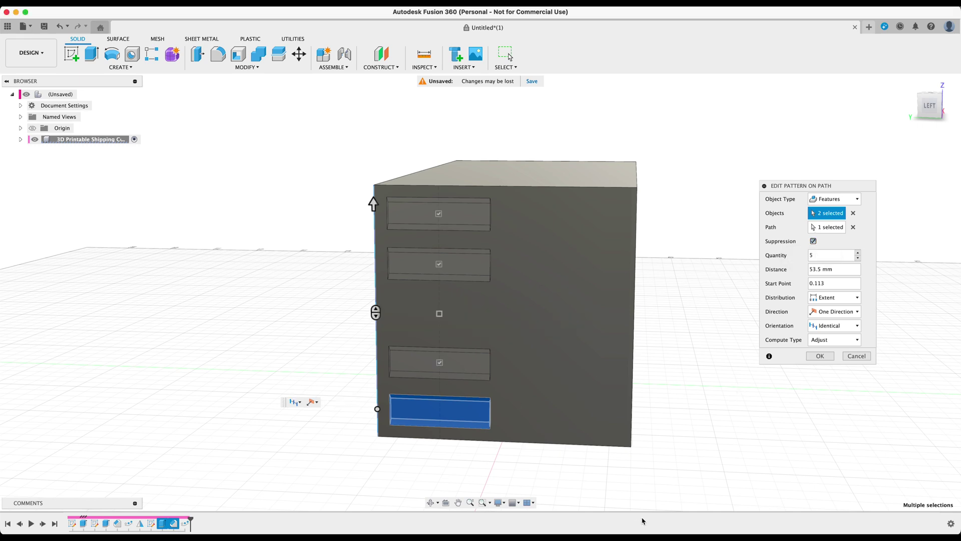
left_click(439, 314)
left_click(438, 214)
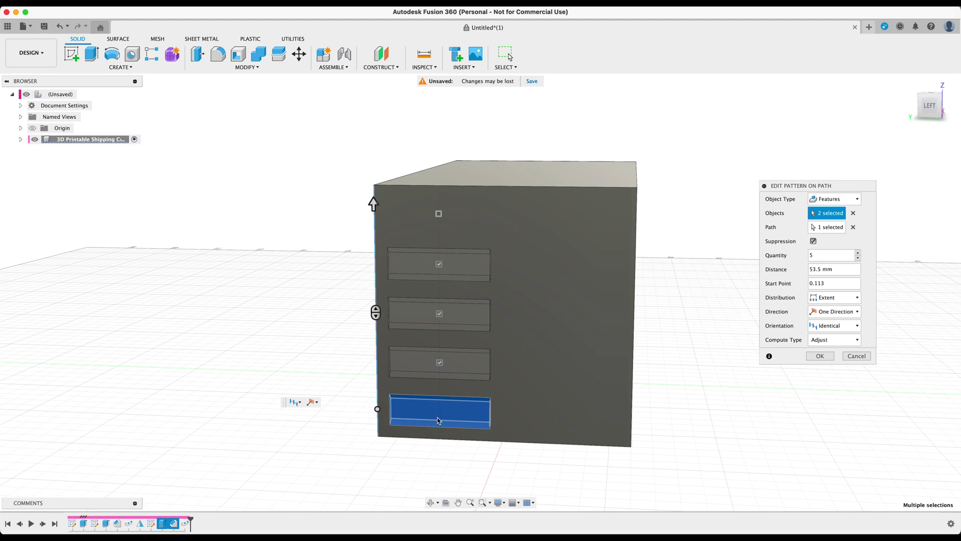
left_click(820, 355)
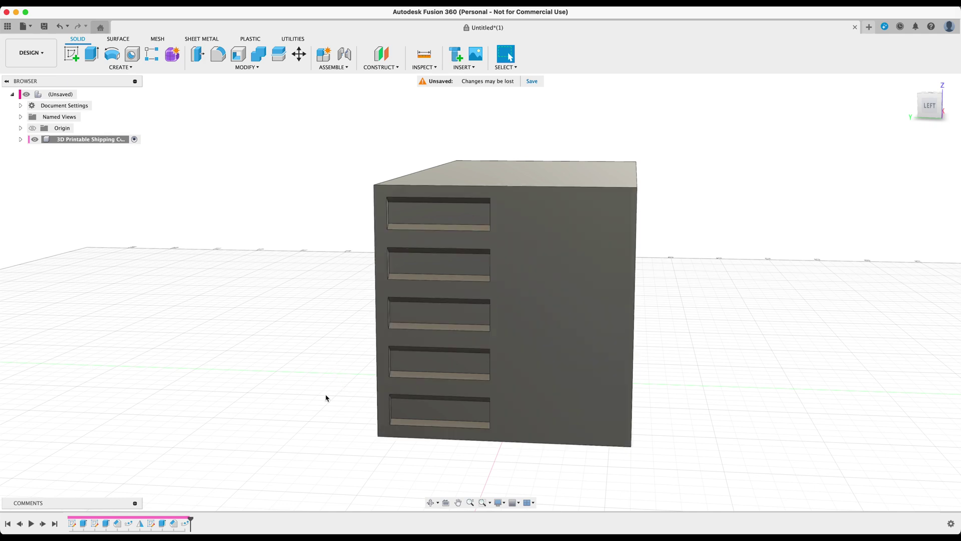
left_click(439, 363)
left_click(439, 313)
key("super+z")
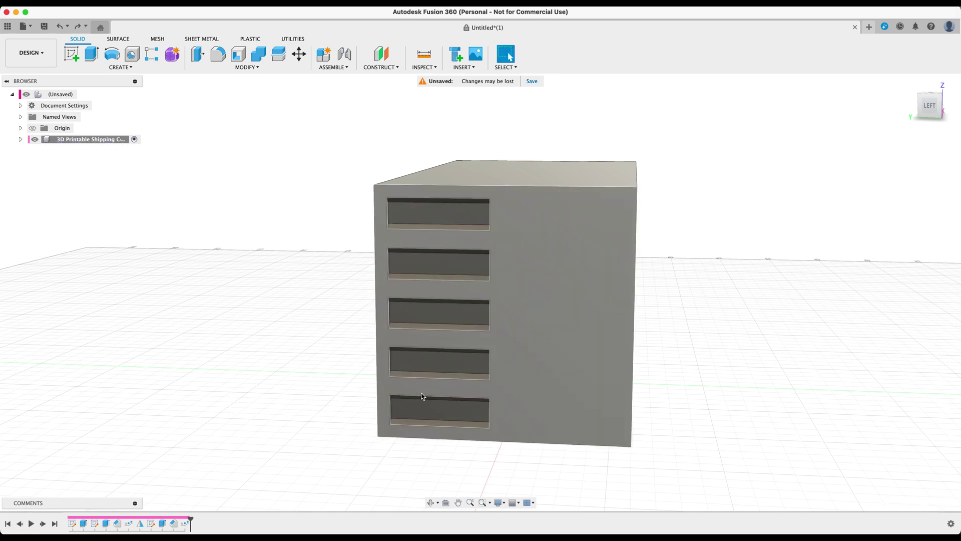
Step: Start a sketch on the box's recessed end face and draw a 60 mm vertical line from its top edge to its bottom edge through the recesses
left_click(929, 105)
middle_click_drag(287, 264, 251, 284)
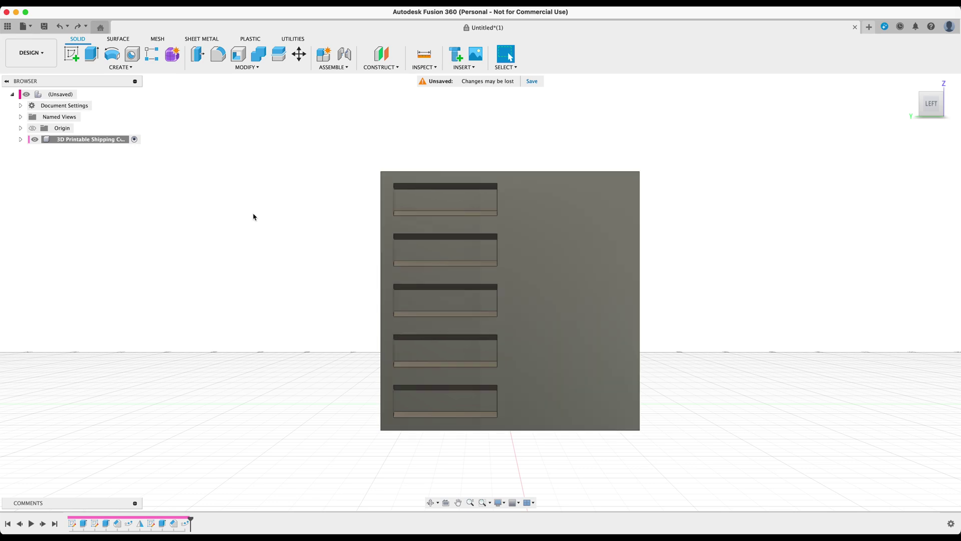
left_click(71, 54)
left_click(384, 183)
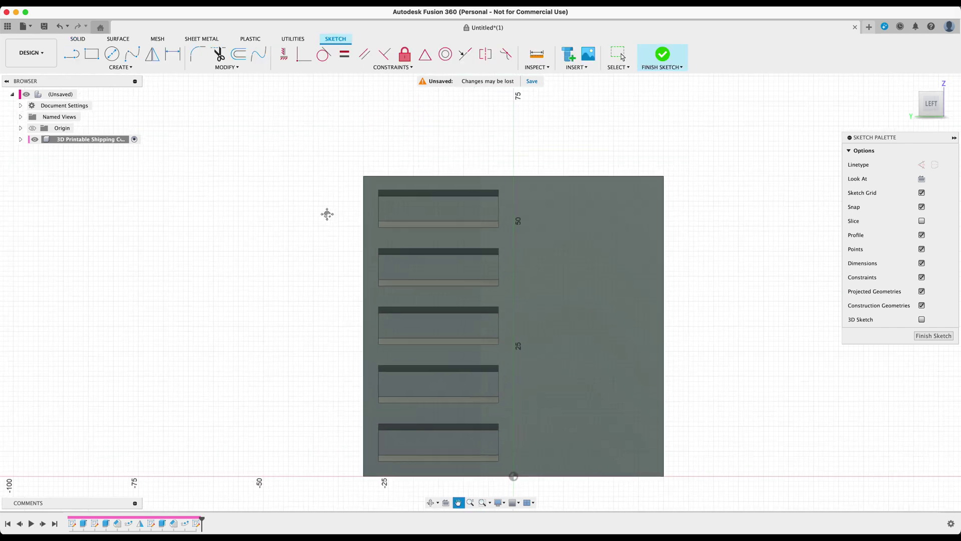
scroll(337, 217, "up", 3)
middle_click_drag(337, 217, 249, 259)
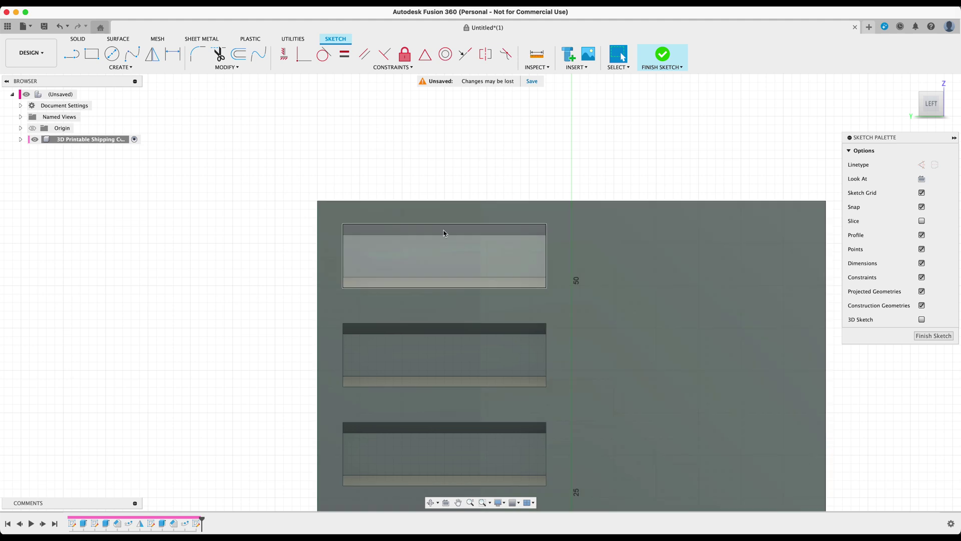
scroll(444, 230, "down", 1)
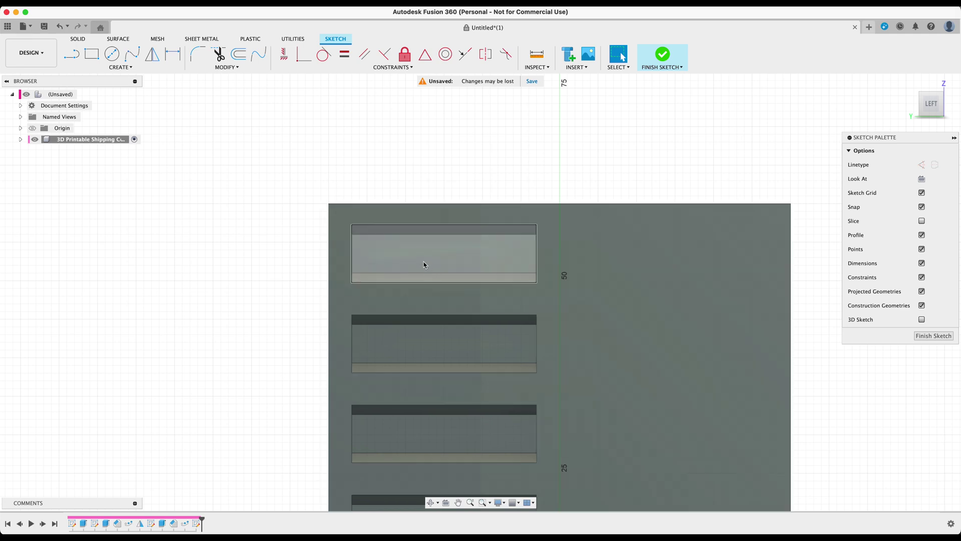
key("l")
scroll(371, 238, "down", 5)
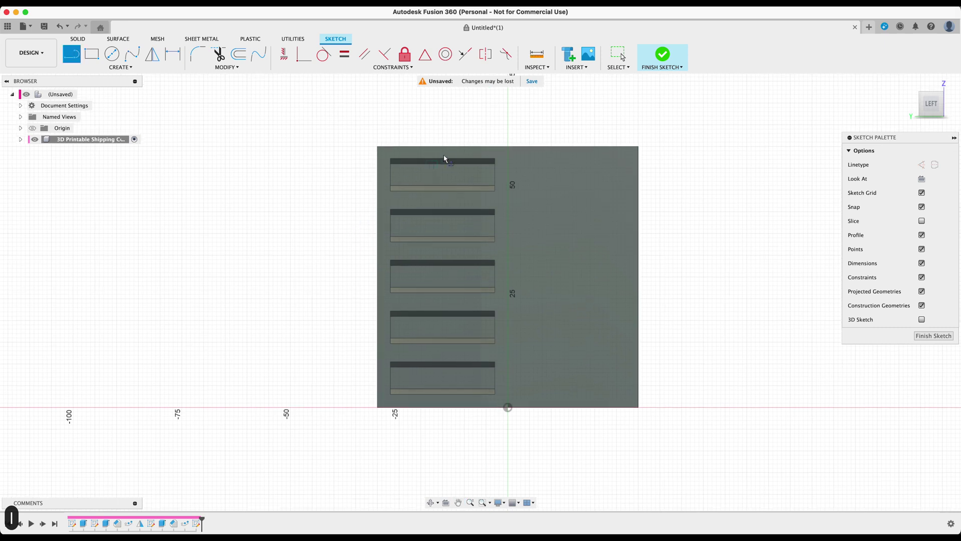
left_click(441, 146)
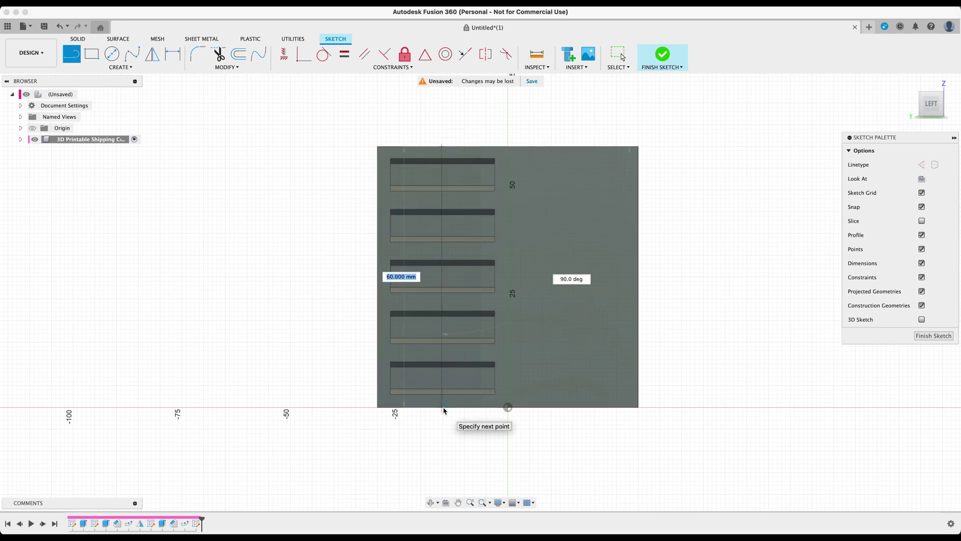
left_click(442, 407)
Step: Dimension the vertical line 15 mm from the end face's nearest vertical edge
key("d")
left_click(441, 306)
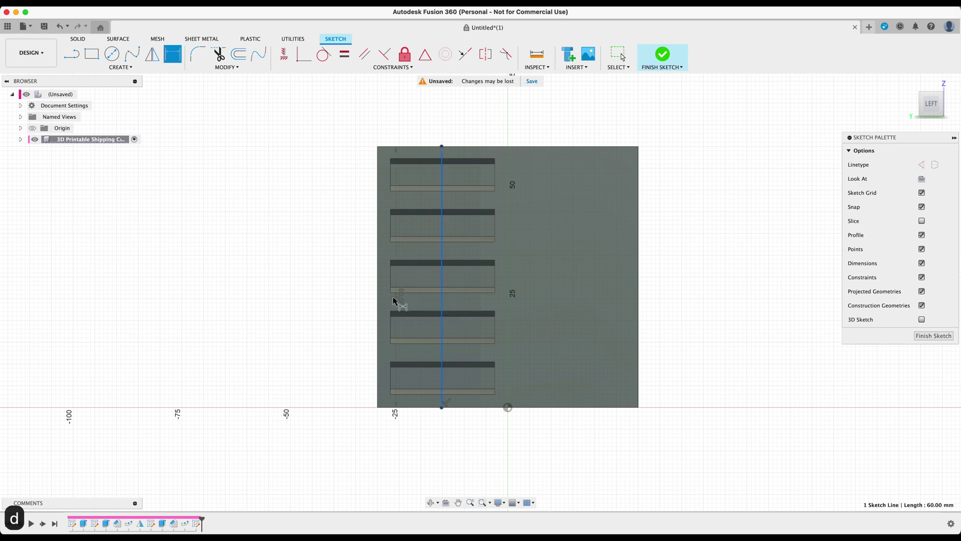
left_click(376, 313)
left_click(420, 133)
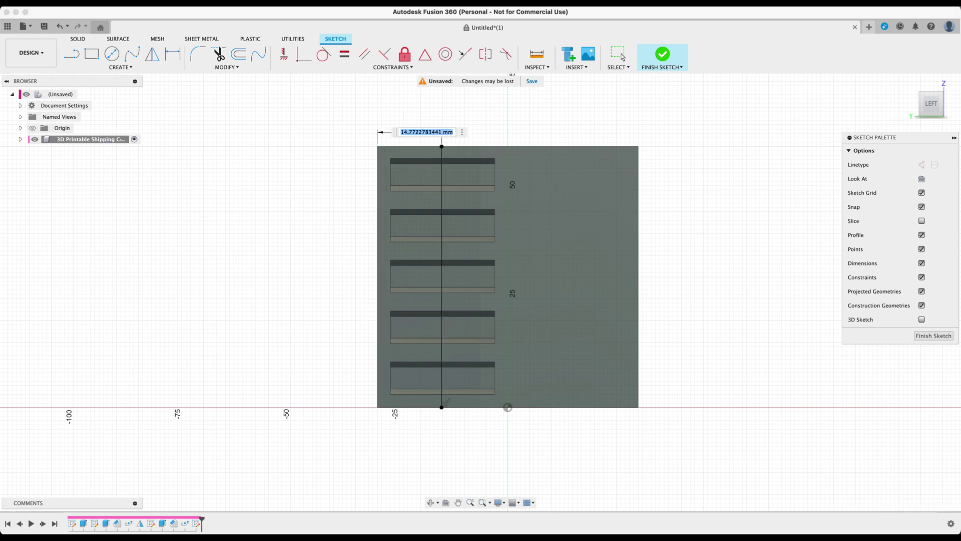
type("15")
key("Return")
Step: Sketch a small rectangle between the end face's top edge and the uppermost recess, beside the vertical line
scroll(403, 162, "up", 5)
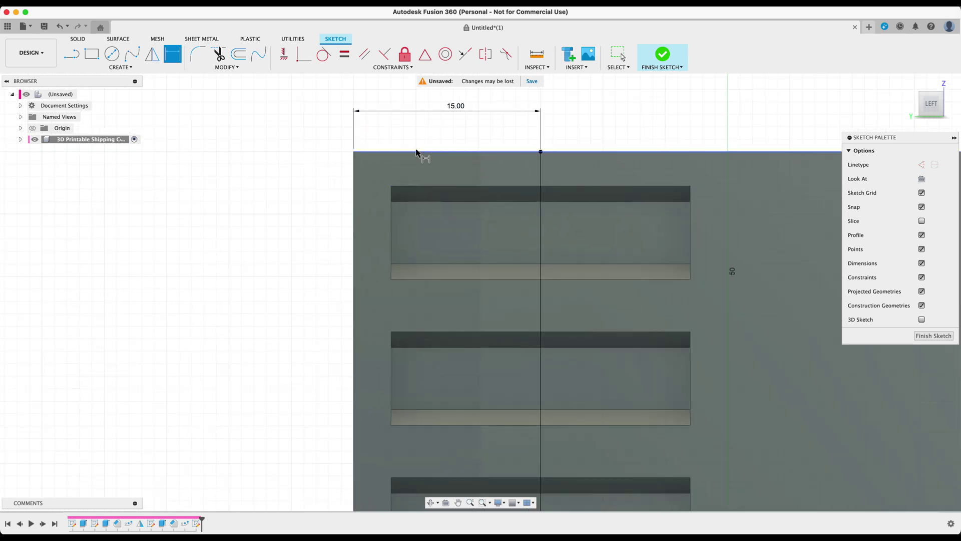
key("r")
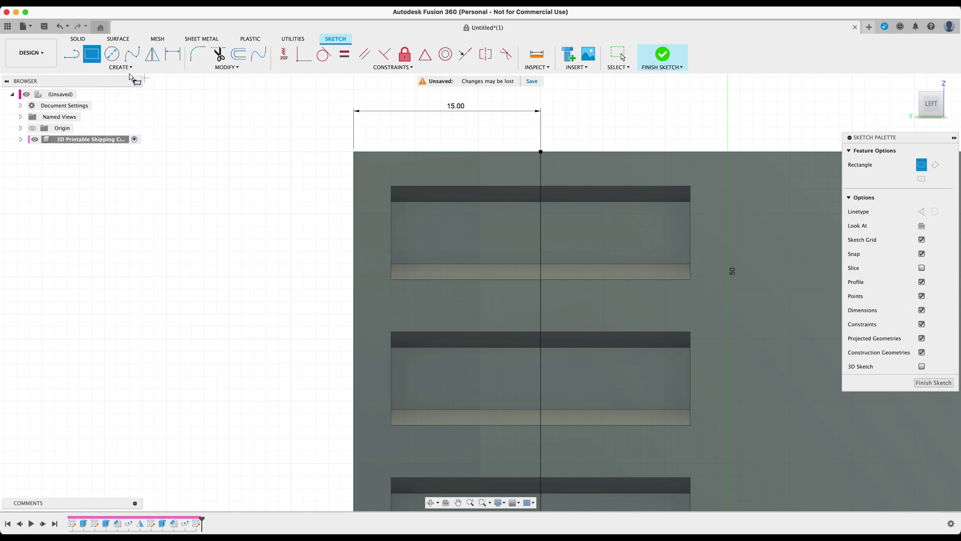
left_click(391, 152)
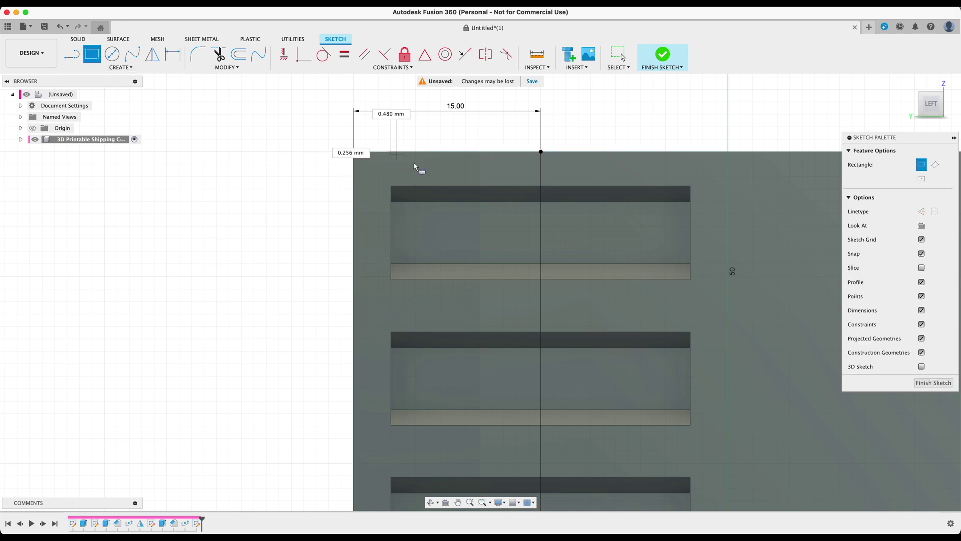
left_click(470, 186)
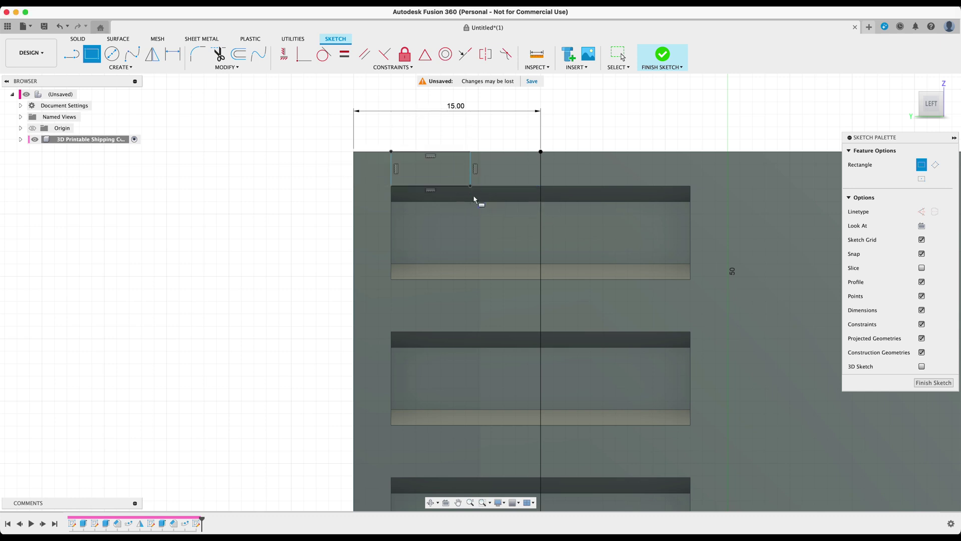
Step: Dimension the small rectangle's sides 6 mm from the vertical line and 6 mm from the face's outer vertical edge
key("d")
left_click(471, 167)
left_click(541, 178)
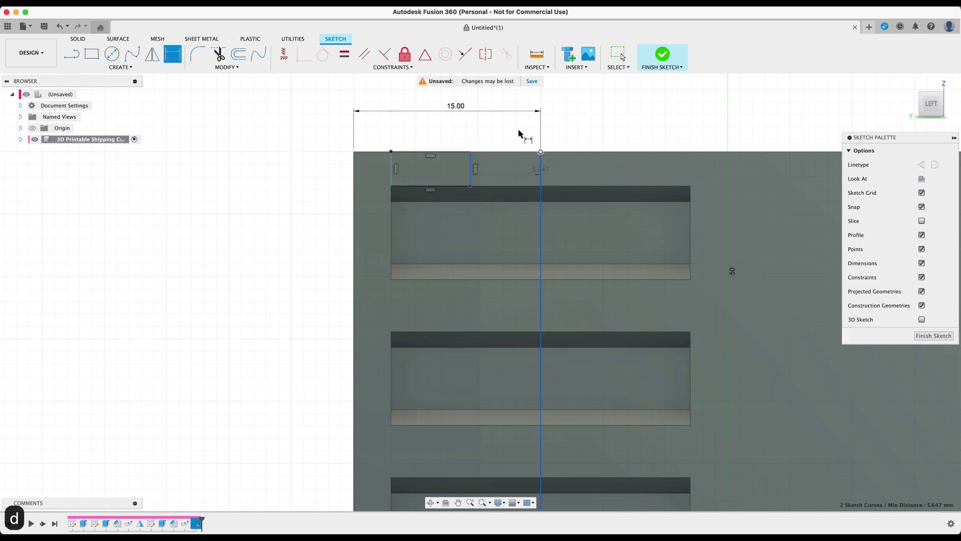
left_click(519, 131)
type("6")
key("Return")
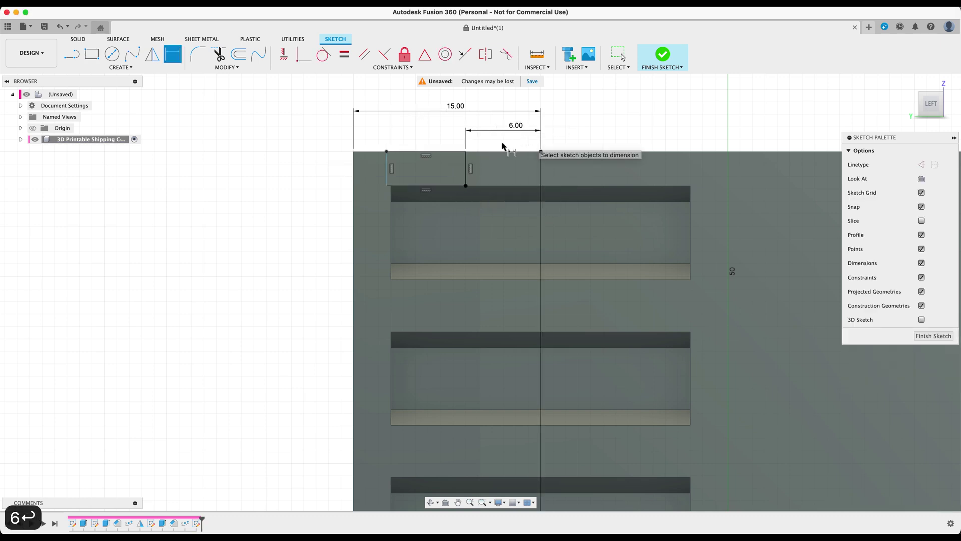
left_click(388, 168)
left_click(354, 180)
left_click(326, 204)
type("6")
key("Return")
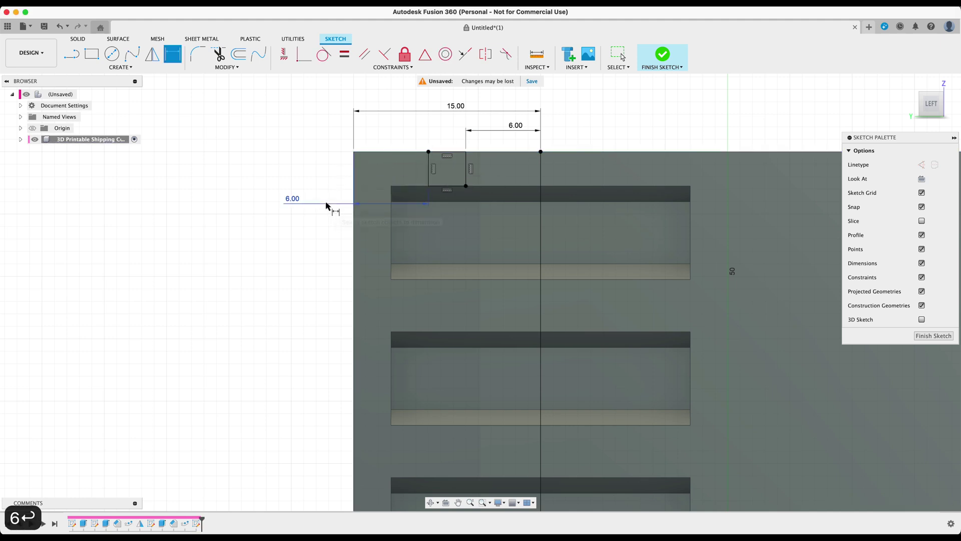
Step: Change both of the small rectangle's side offsets to 5 mm
double_click(292, 200)
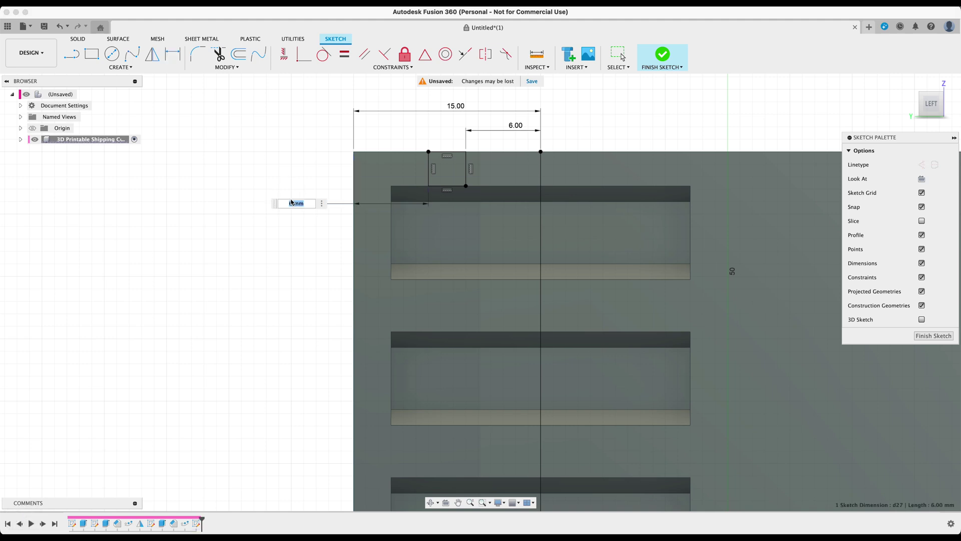
type("5")
key("Return")
double_click(516, 126)
type("5")
key("Return")
key("d")
Step: Extrude the small rectangle profile 1 mm outward from the end face
middle_click_drag(310, 271, 410, 225, "shift")
key("e")
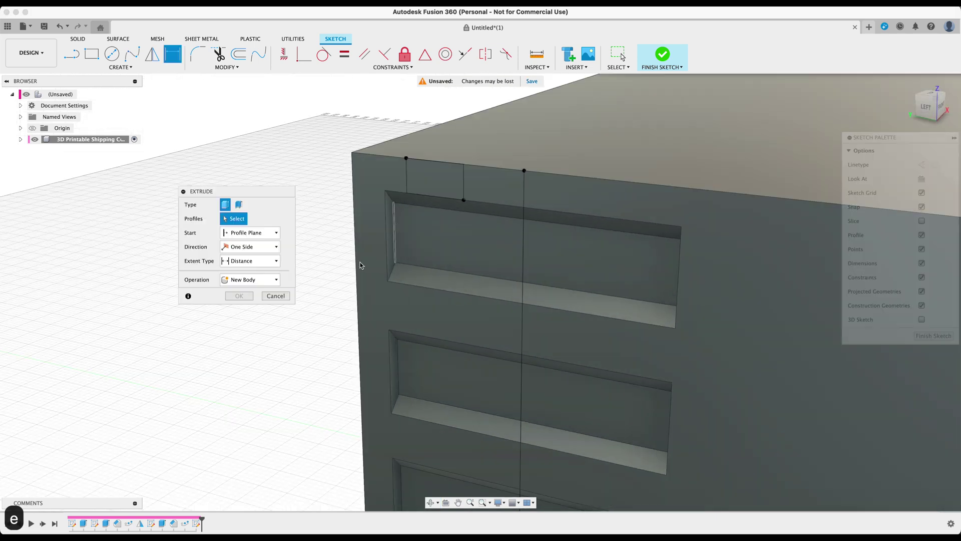
left_click(441, 180)
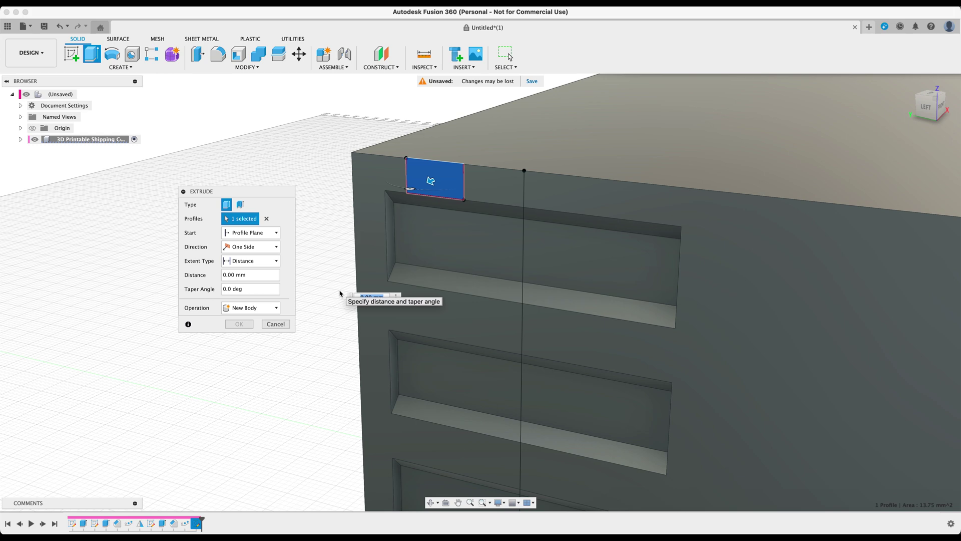
type("1")
key("Return")
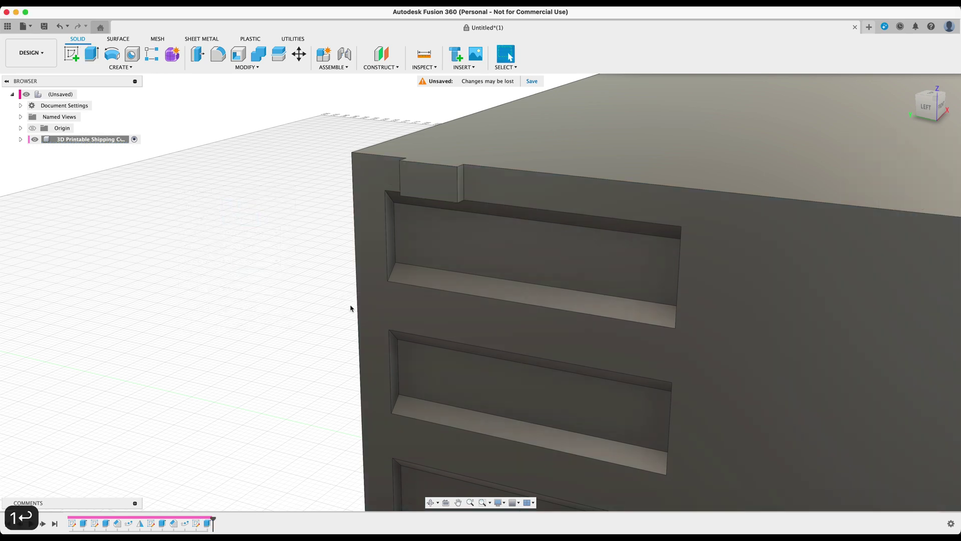
Step: Start a sketch on the raised block's front face and draw a rectangle about 3.1 mm wide across the block's full 2.75 mm height
left_click(71, 54)
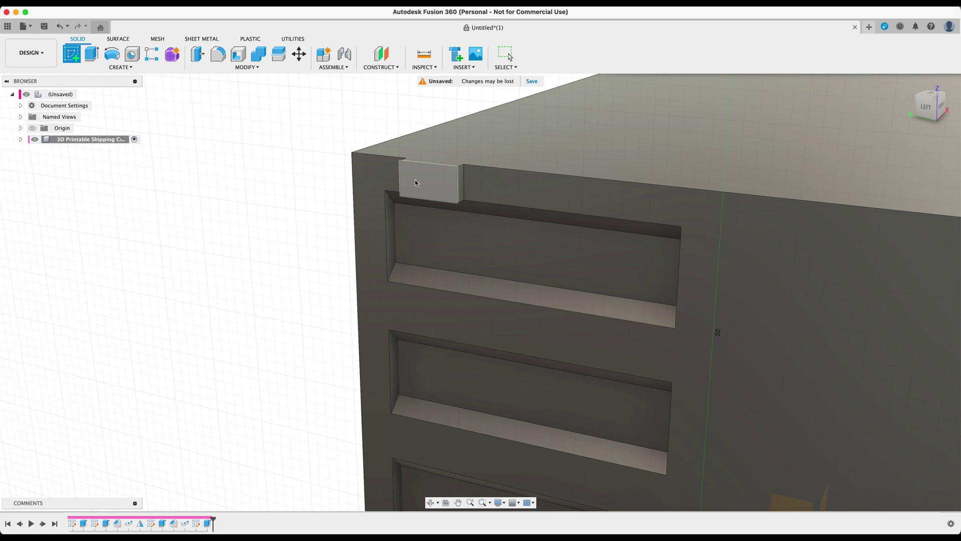
left_click(416, 183)
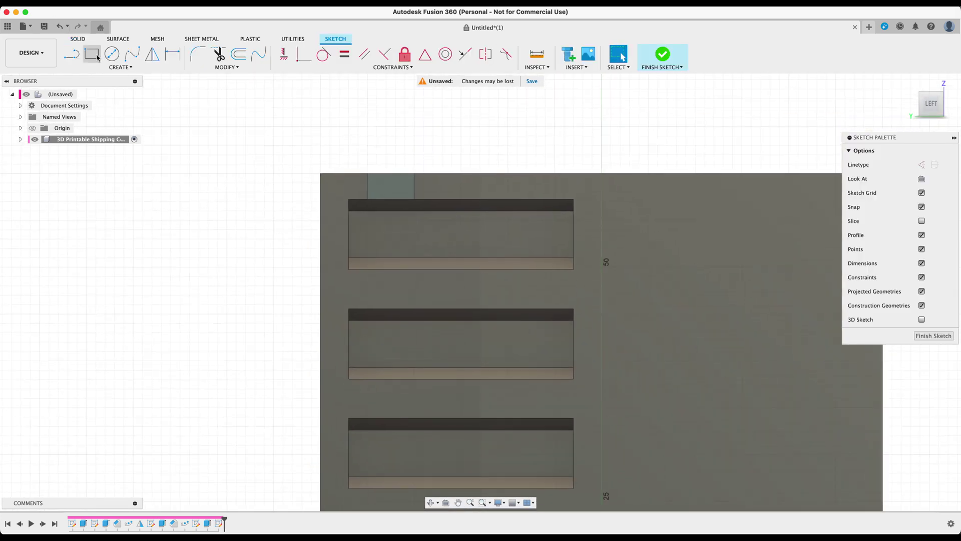
left_click(97, 57)
scroll(310, 150, "up", 5)
middle_click_drag(459, 197, 368, 163)
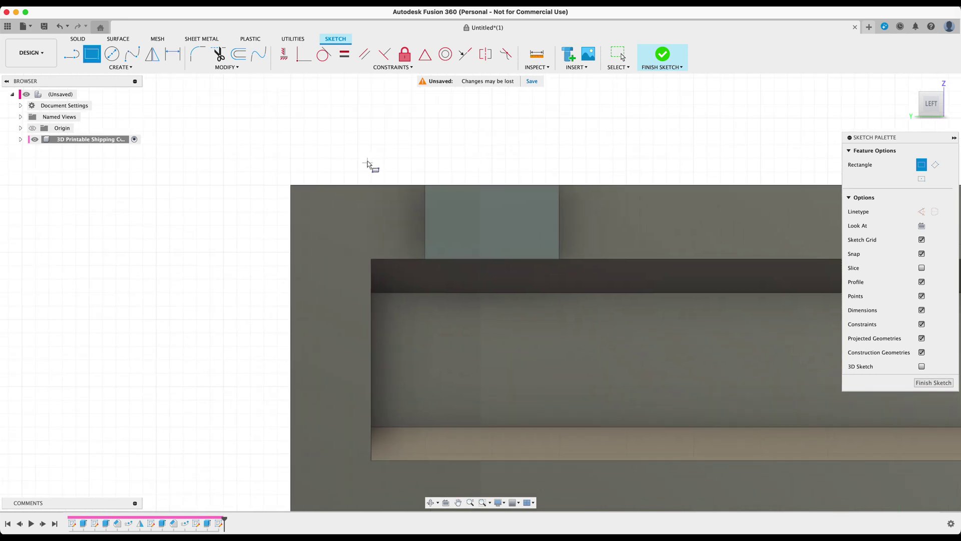
left_click(454, 186)
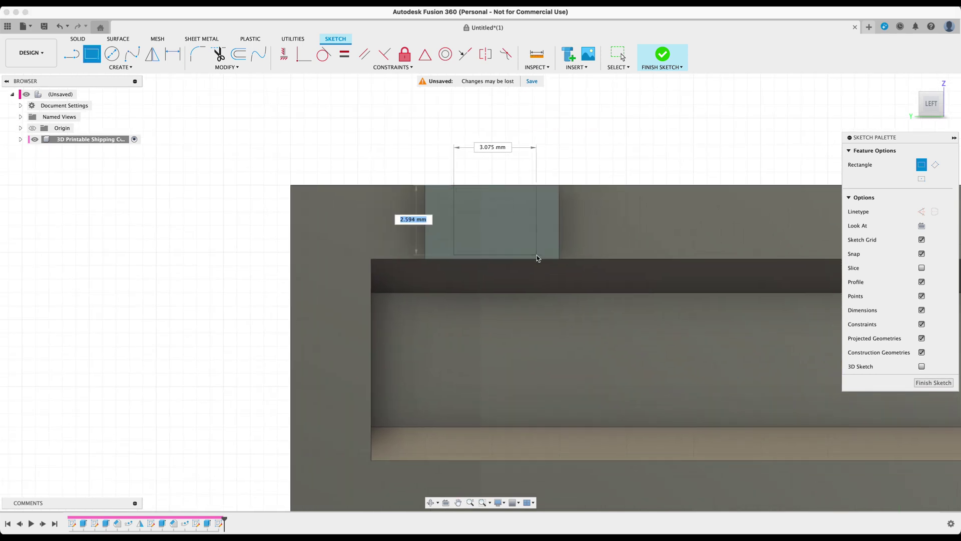
left_click(538, 258)
Step: Dimension the sketched rectangle's two vertical sides 1.5 mm from the raised block's side edges
key("d")
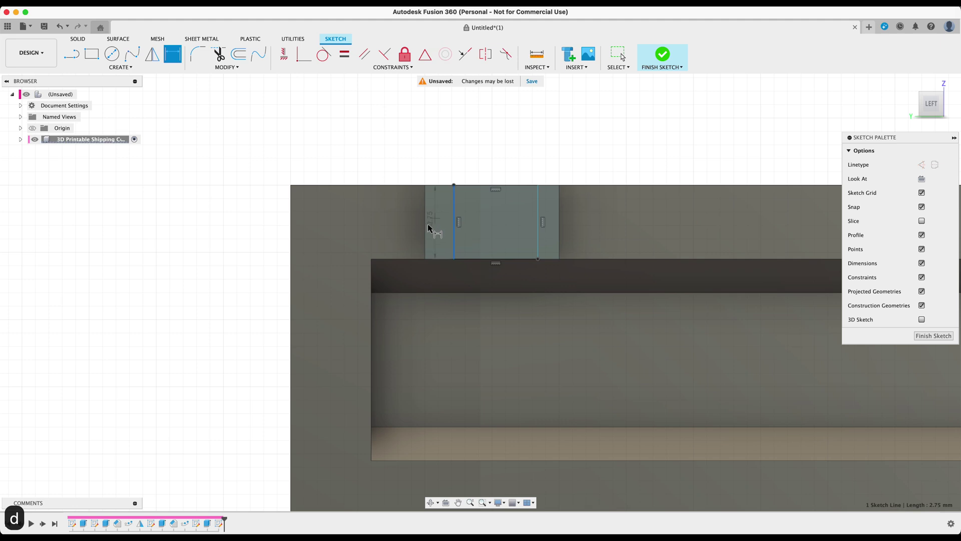
left_click(432, 210)
left_click(450, 159)
type("1")
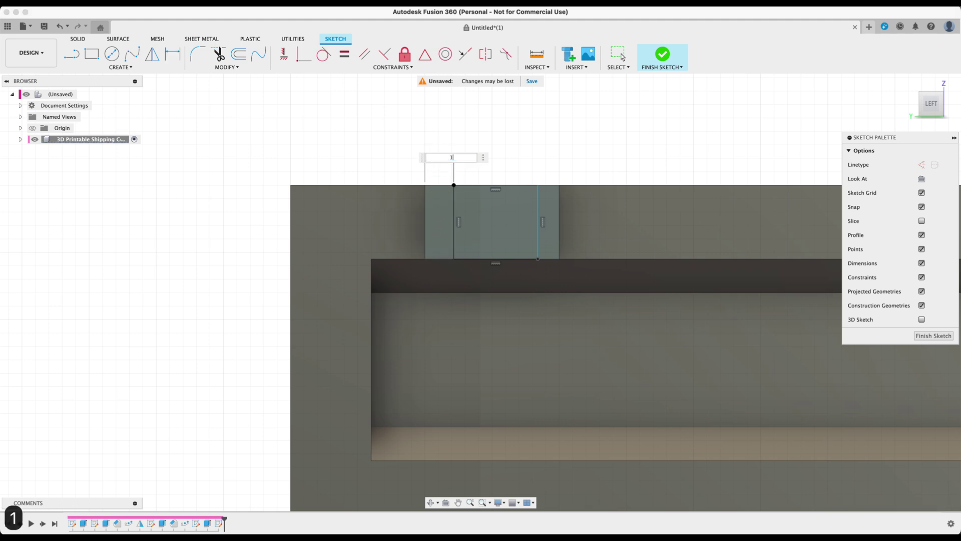
type(".5")
key("Return")
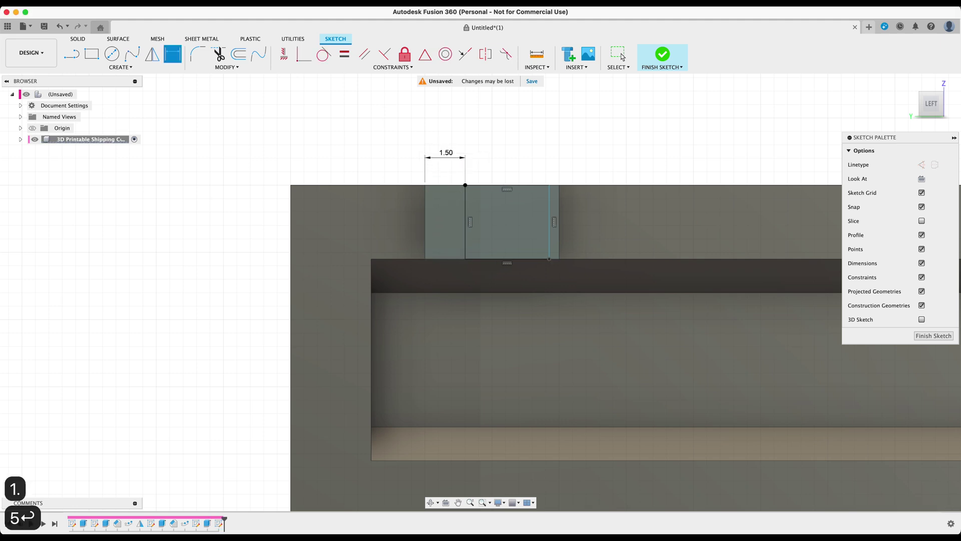
left_click(549, 225)
left_click(559, 220)
left_click(560, 143)
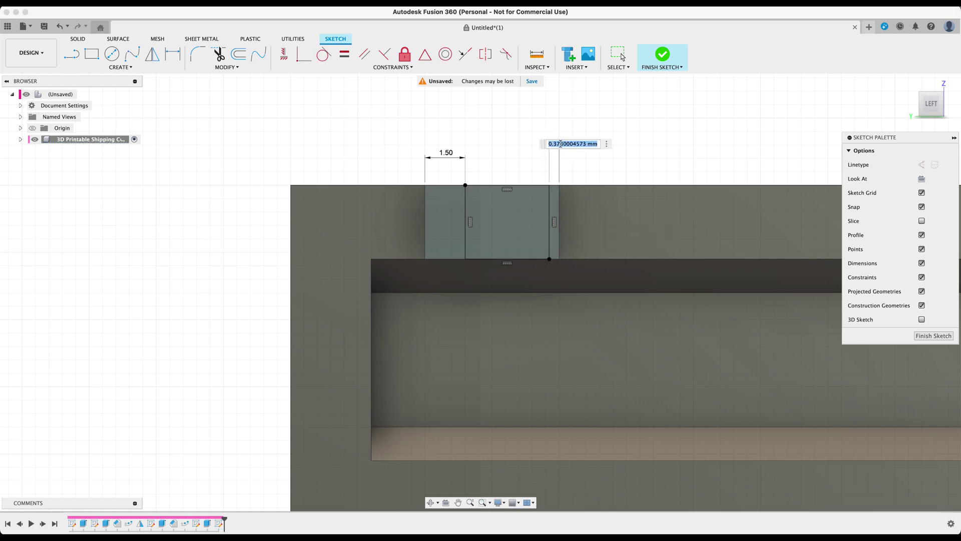
type("1.5")
key("Return")
Step: Change both of the rectangle's side offsets on the raised block to 1.25 mm
middle_click_drag(515, 131, 484, 186, "shift")
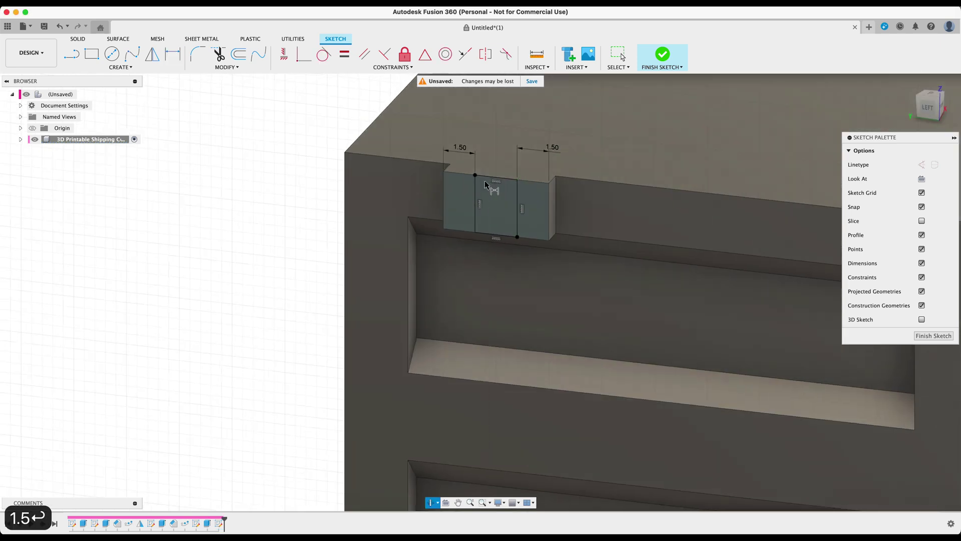
middle_click_drag(242, 219, 193, 223)
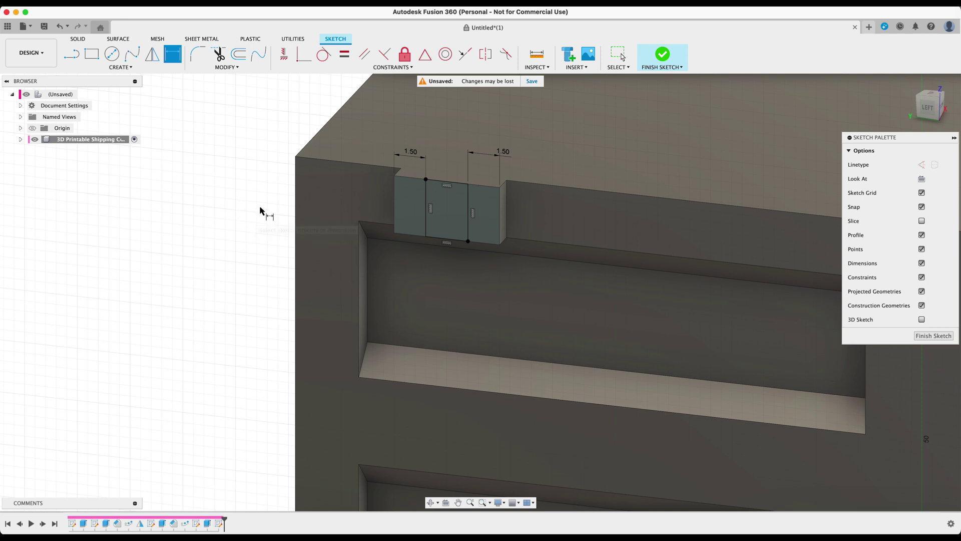
double_click(414, 153)
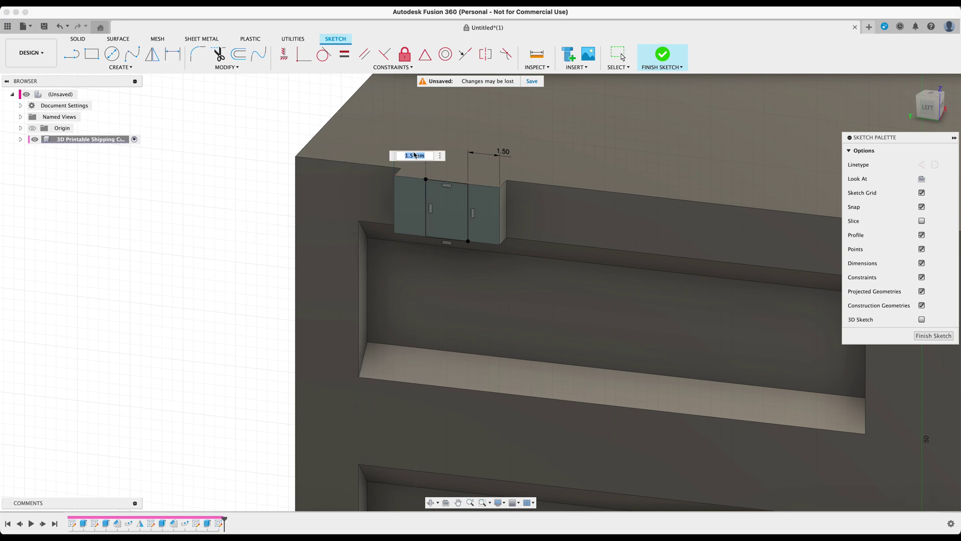
type("1.25")
key("Return")
double_click(501, 157)
type("1.25")
key("Return")
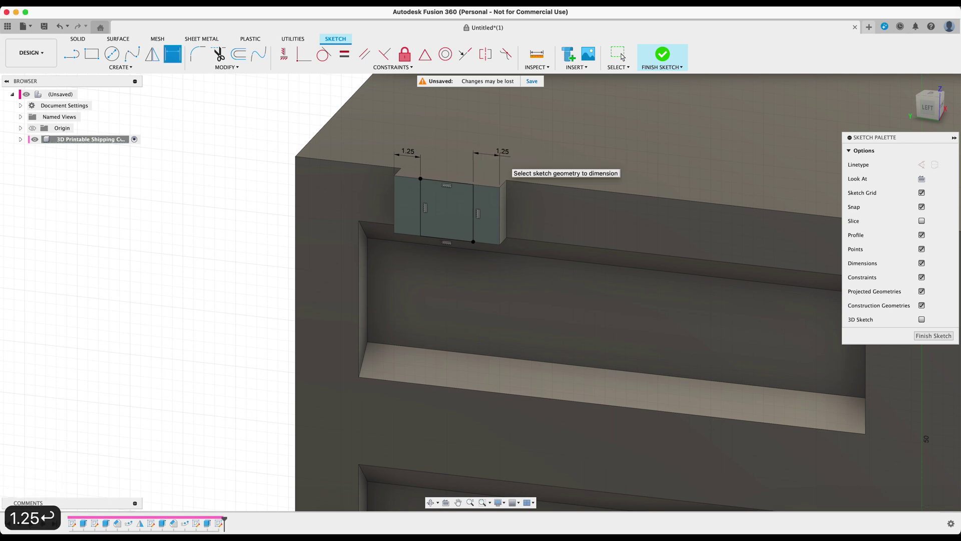
Step: Extrude the middle rectangle profile 1 mm outward from the raised block, joined to the body
key("e")
left_click(450, 218)
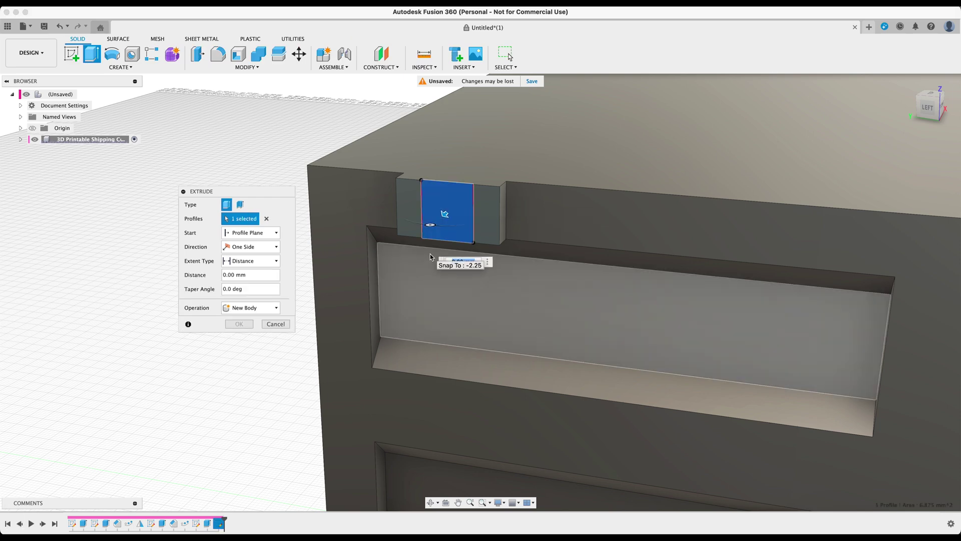
type("1")
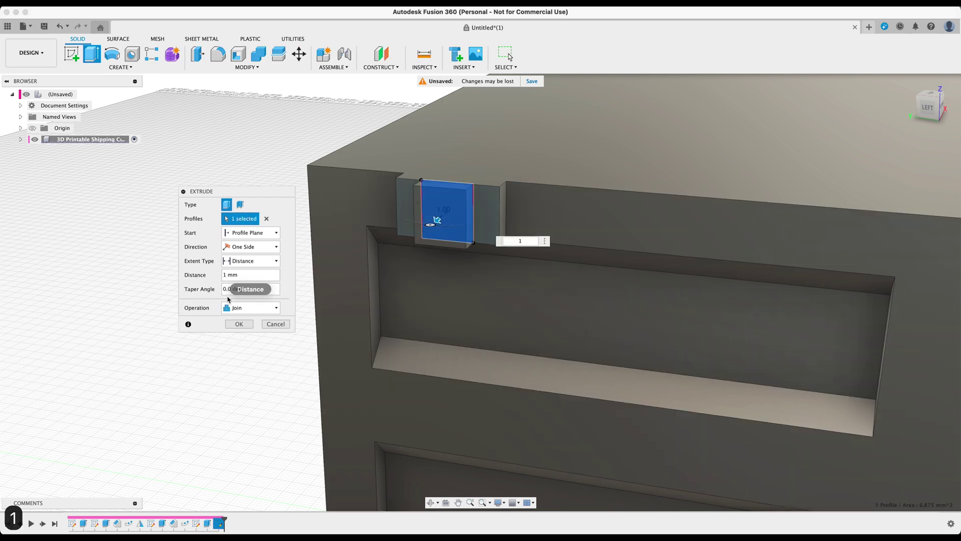
left_click(239, 324)
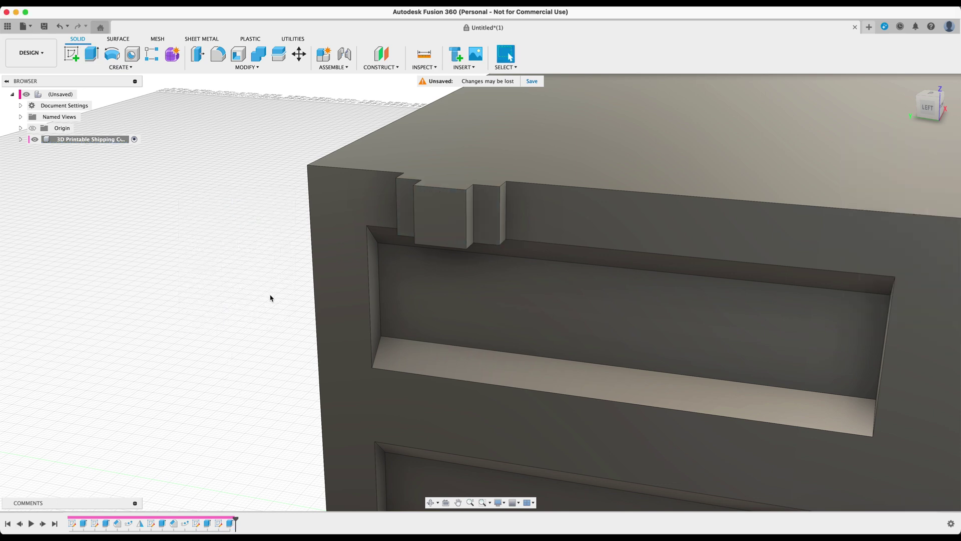
Step: Fillet the four outer corner edges of the wider base block with a 0.75 mm radius
scroll(270, 299, "down", 5)
mouse_move(298, 303)
middle_mouse_down("shift")
mouse_move(290, 307)
mouse_move(307, 289)
middle_mouse_up("shift")
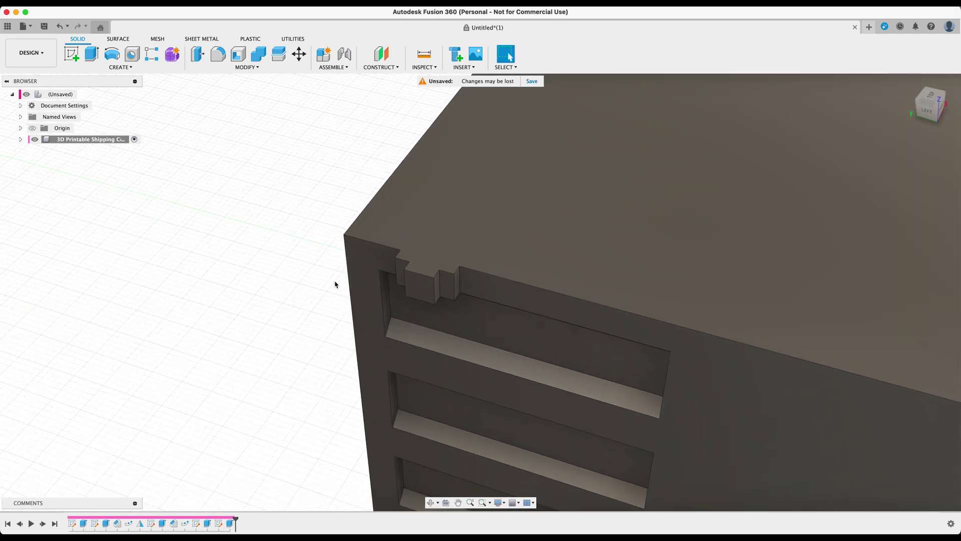
middle_click_drag(420, 272, 268, 284, "shift")
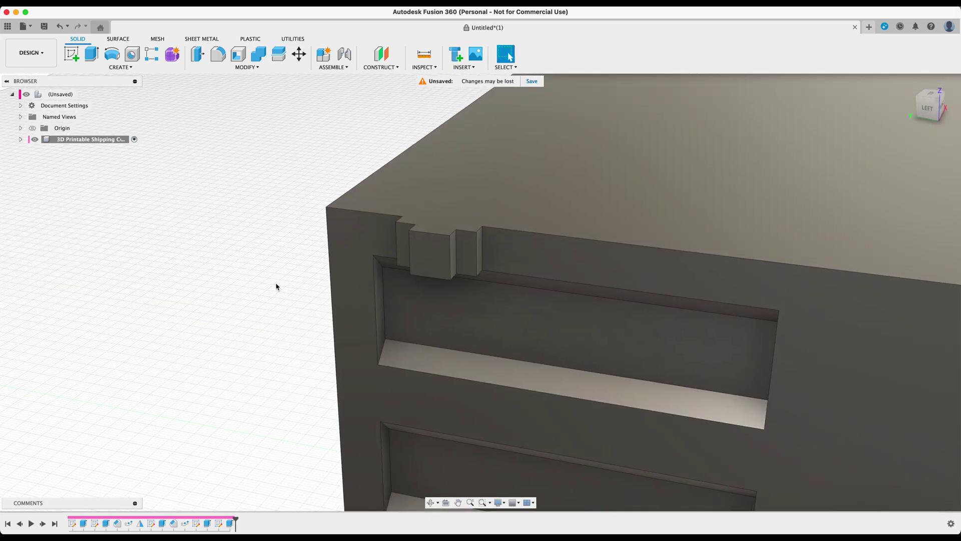
key("f")
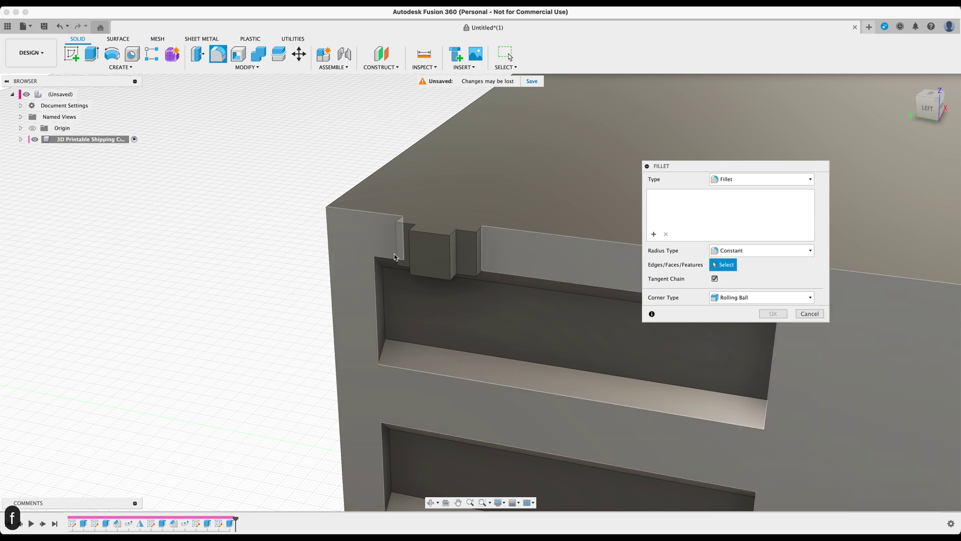
left_click(481, 232)
left_click(403, 217)
left_click(400, 262)
left_click(400, 218)
left_click_drag(396, 213, 397, 215)
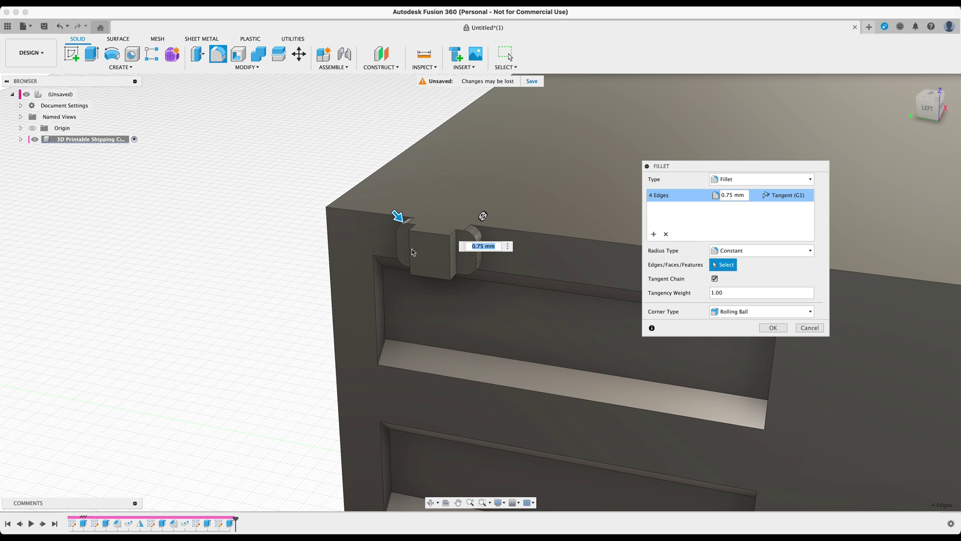
left_click(654, 234)
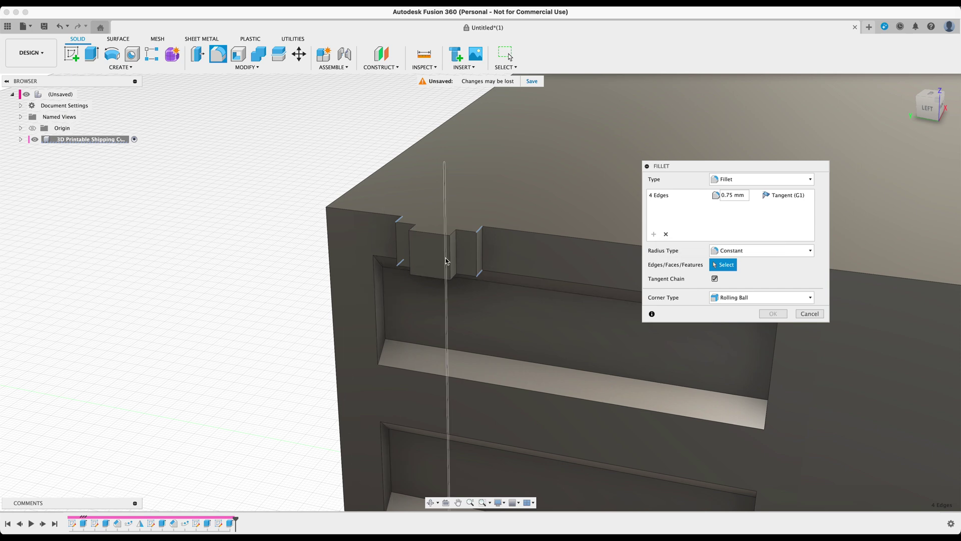
left_click(407, 256)
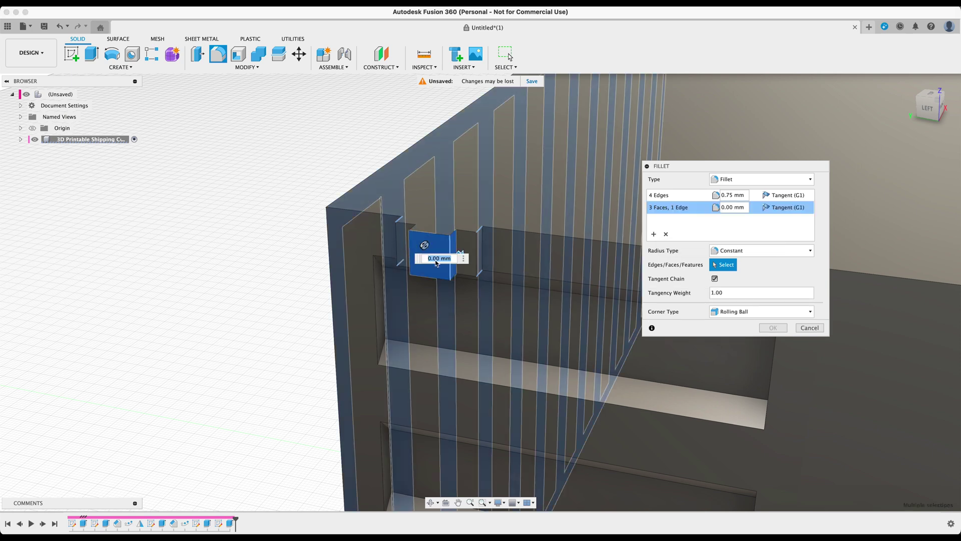
left_click(666, 234)
Step: Add a second fillet set of 1.25 mm on the two front vertical edges of the middle block and finish the fillet
left_click(654, 234)
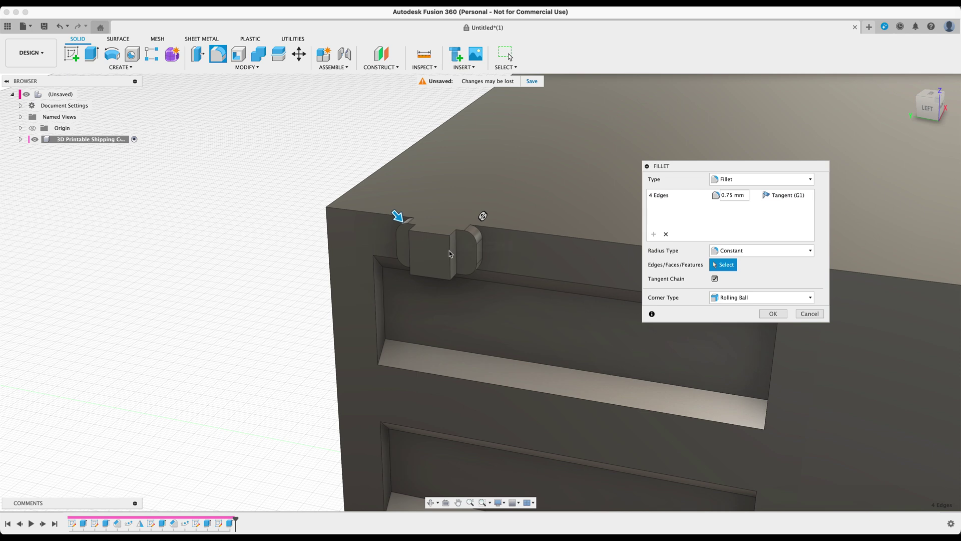
left_click(450, 252)
left_click(409, 252)
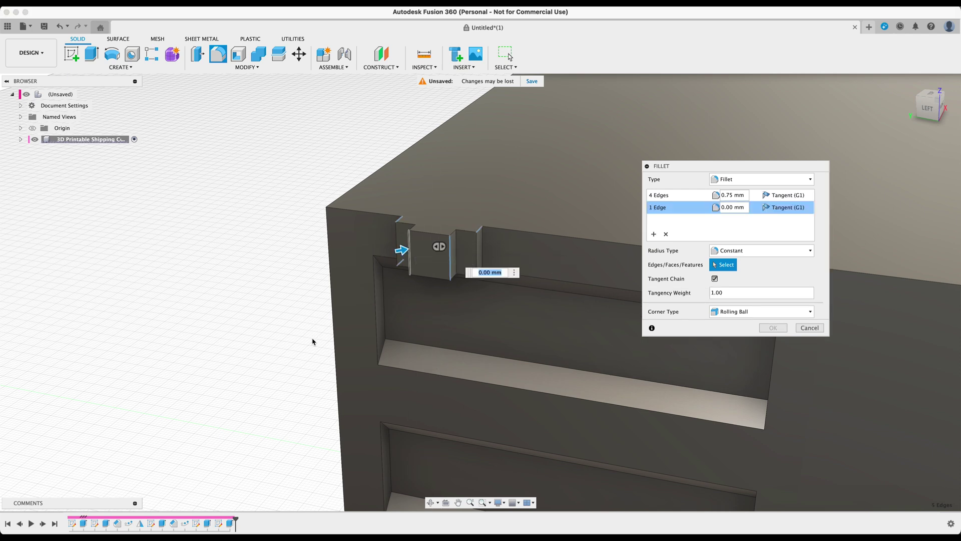
left_click_drag(401, 252, 410, 249)
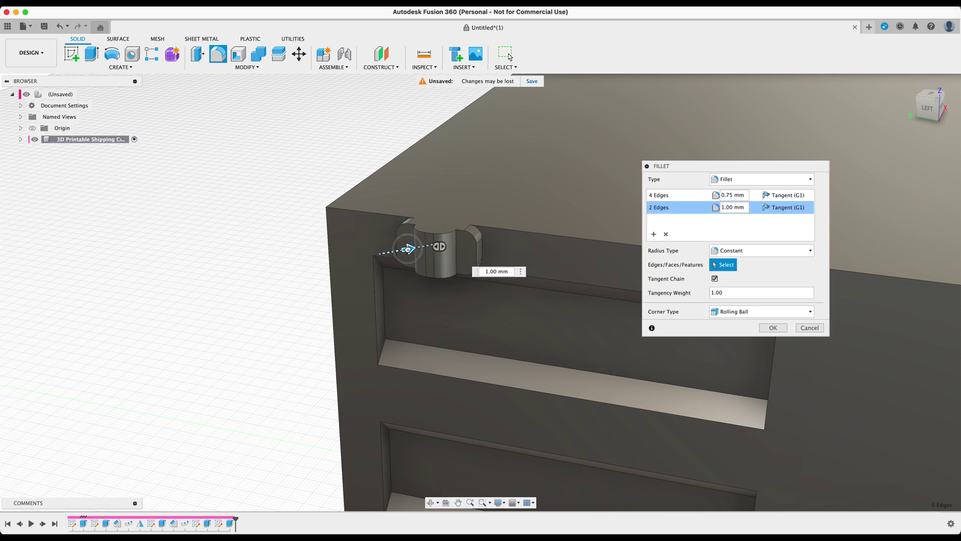
mouse_move(300, 320)
middle_mouse_down("shift")
mouse_move(300, 345)
mouse_move(303, 318)
middle_mouse_up("shift")
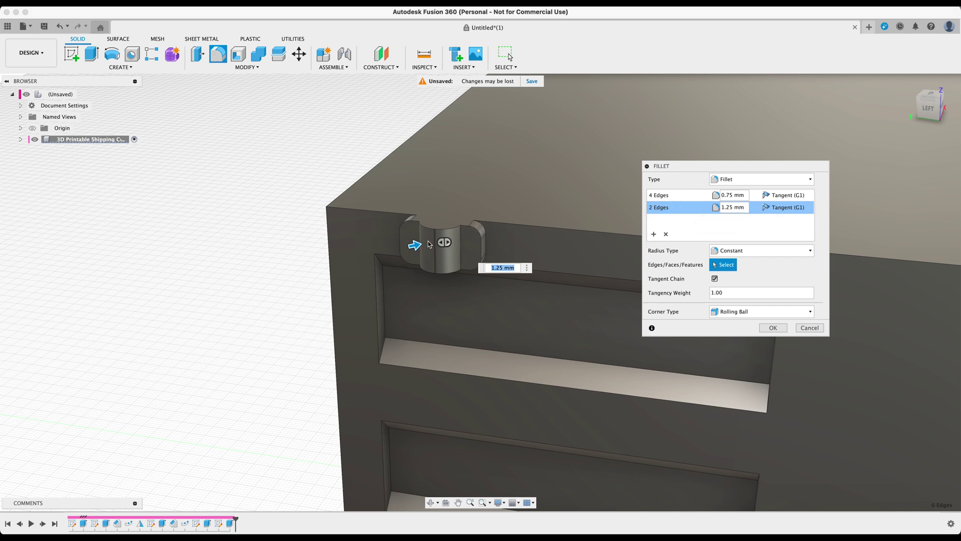
left_click(772, 328)
Step: Start a Pattern on Path and choose the hinge's two extrusions and its fillet as the features to repeat
scroll(313, 339, "down", 5)
middle_click_drag(236, 307, 357, 275)
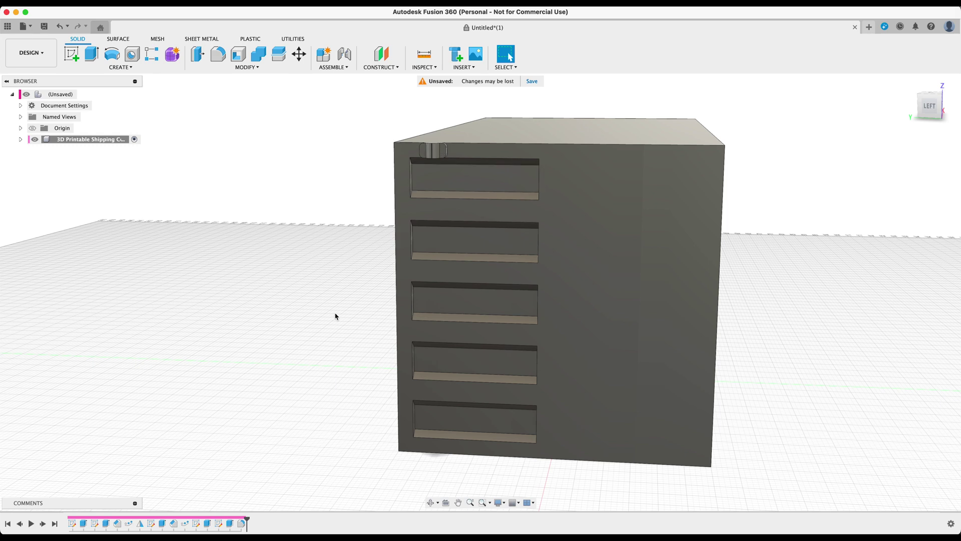
type("spattern")
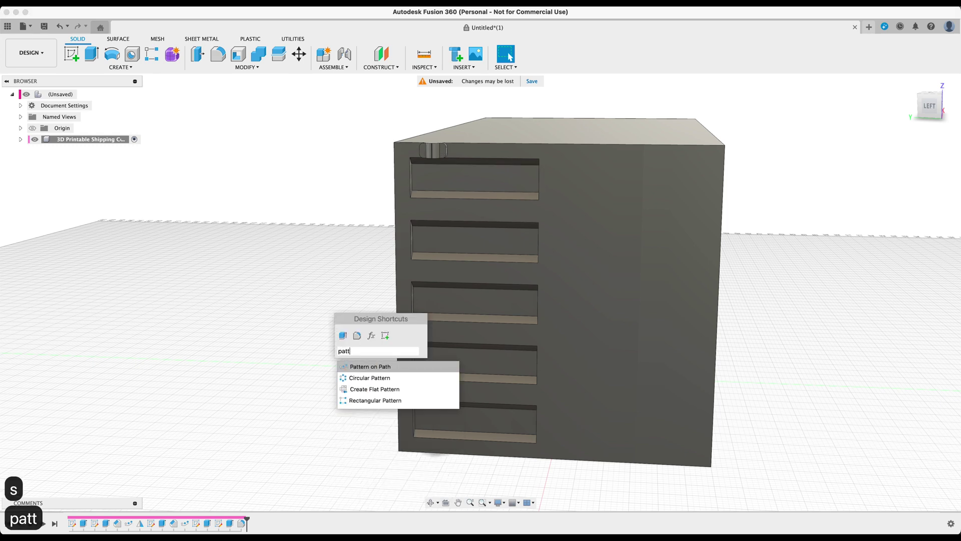
key("Return")
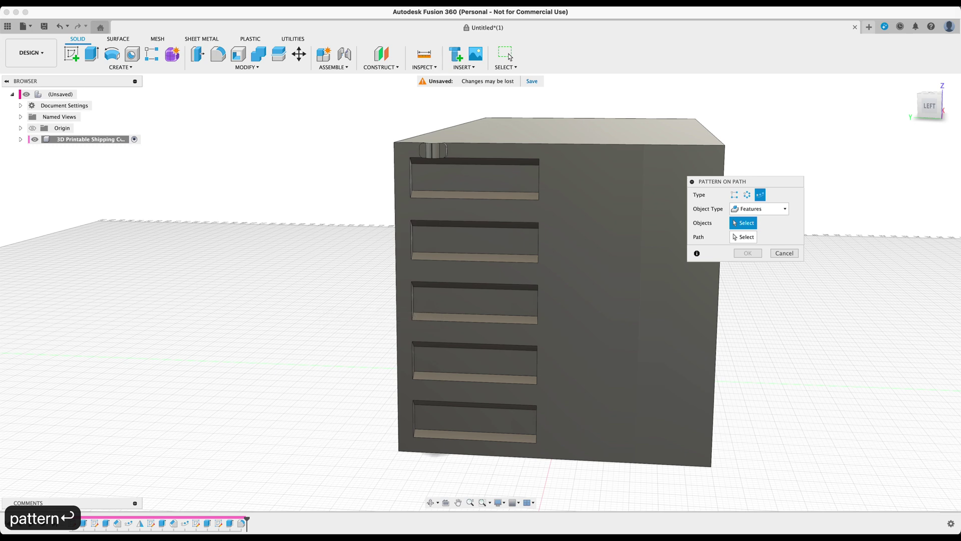
left_click(209, 524)
left_click(230, 523)
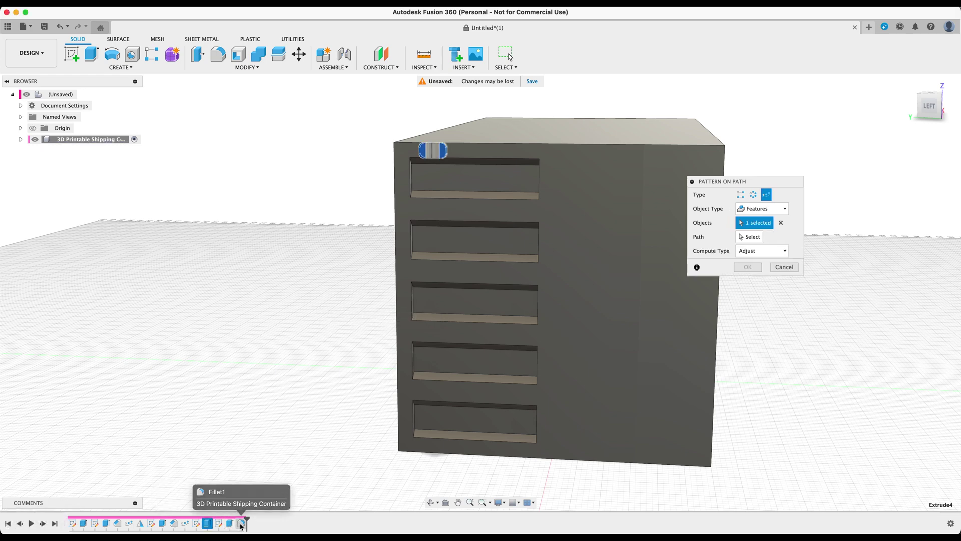
left_click(242, 523)
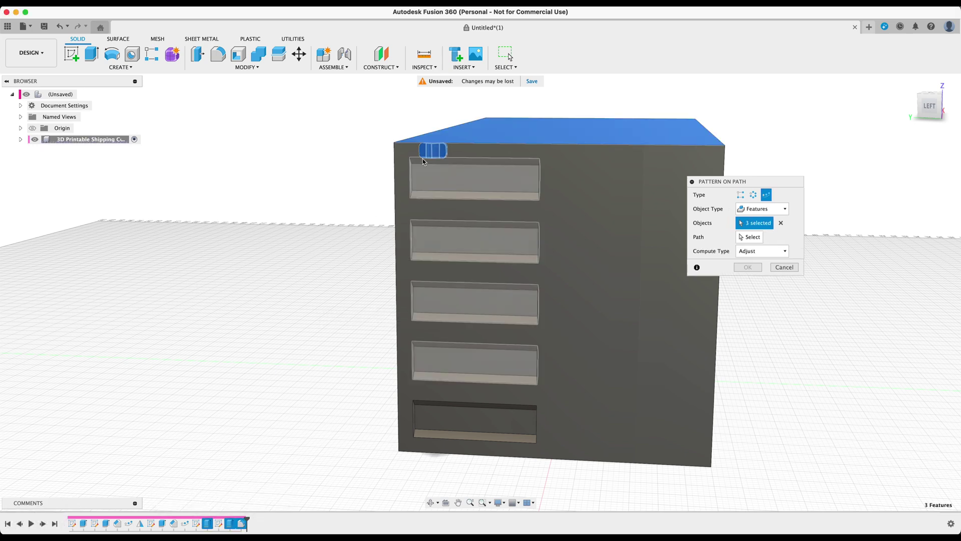
Step: Use the end face's outer vertical edge as the pattern path, spreading three instances downward over a 59 mm extent
left_click(749, 238)
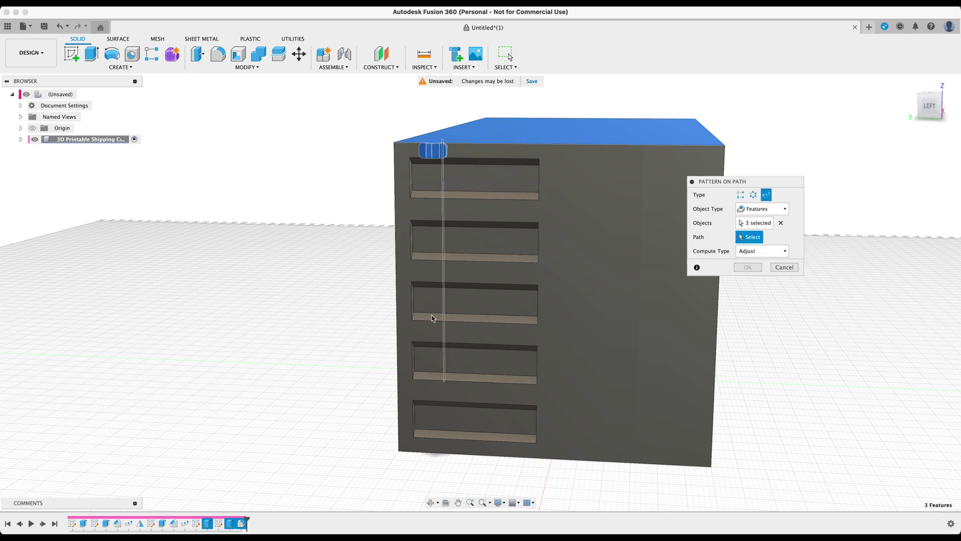
left_click(396, 225)
left_click_drag(396, 161, 424, 455)
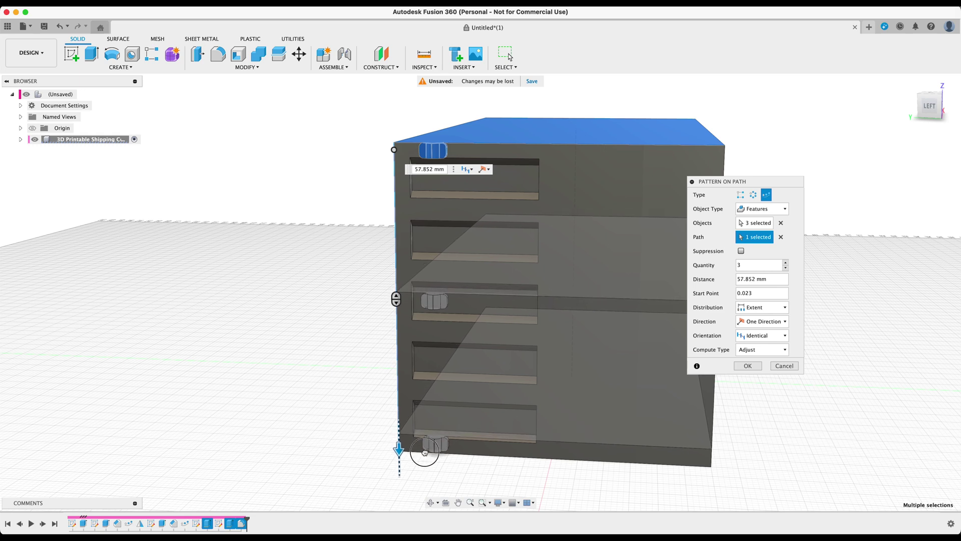
left_click(769, 280)
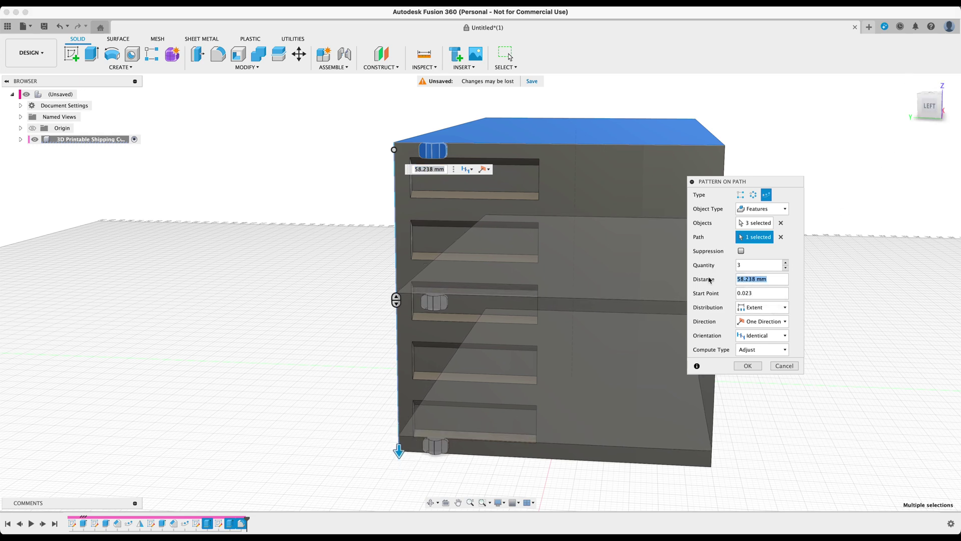
type("59")
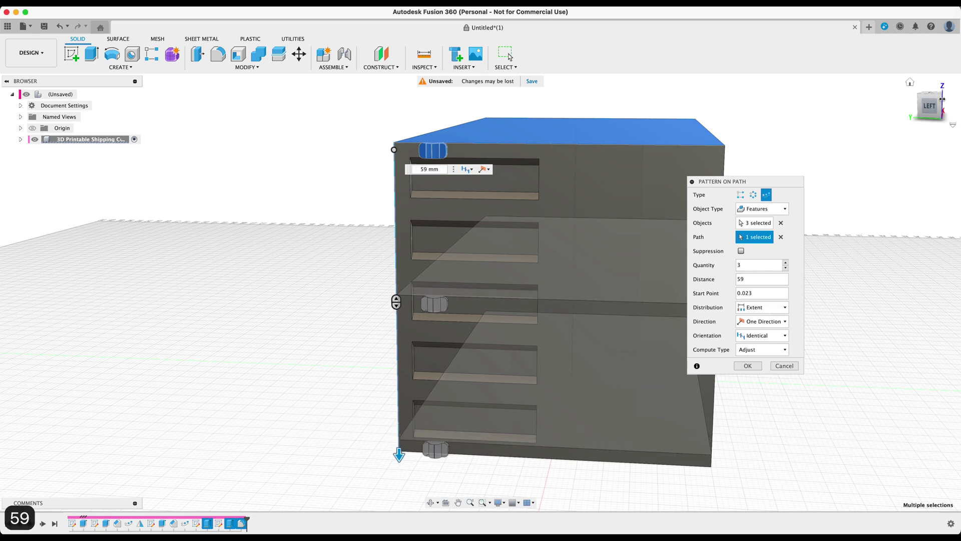
Step: Try a pattern distance of about 58.3 mm while viewing the lowest hinge copy, and set it back to 59 mm
left_click(933, 109)
scroll(422, 275, "up", 5)
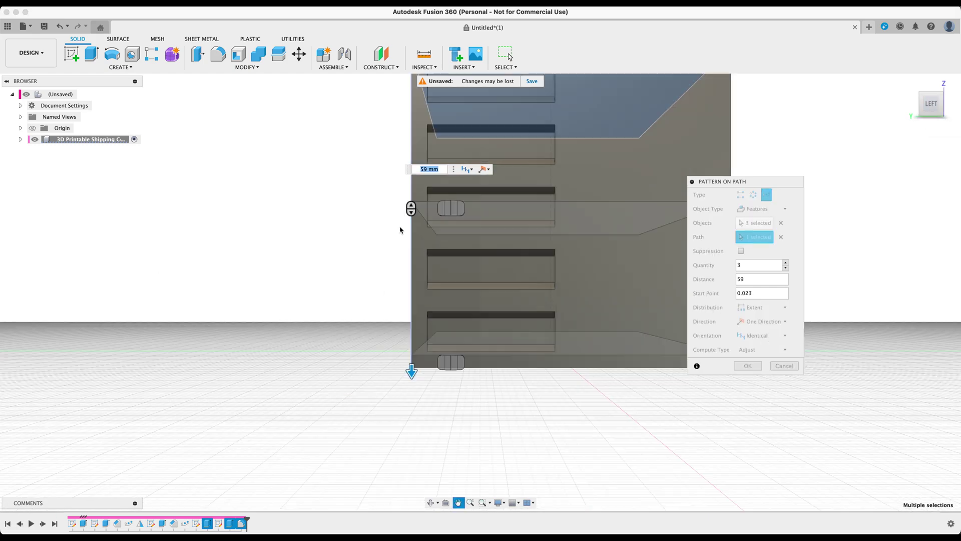
scroll(471, 307, "up", 5)
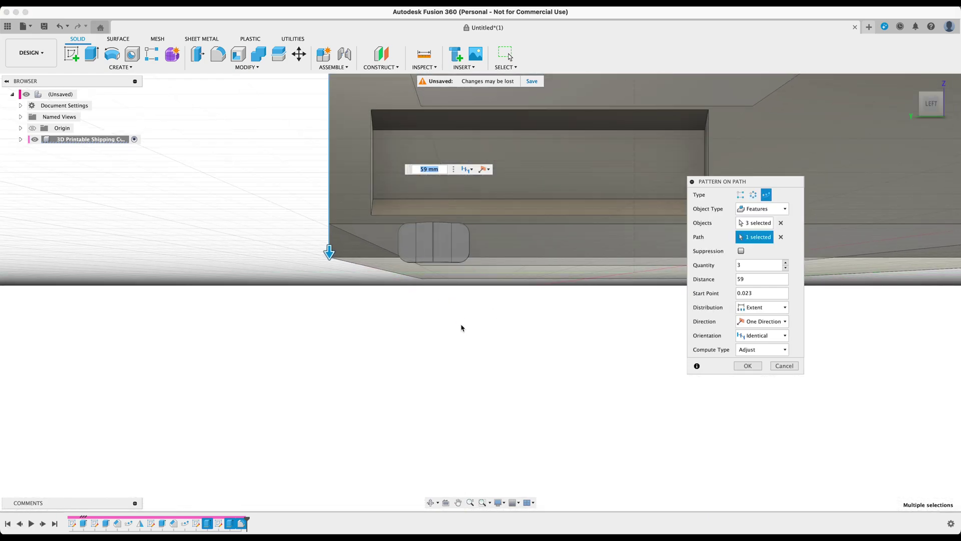
mouse_move(329, 240)
left_mouse_down()
mouse_move(327, 221)
mouse_move(328, 243)
left_mouse_up()
left_click(761, 279)
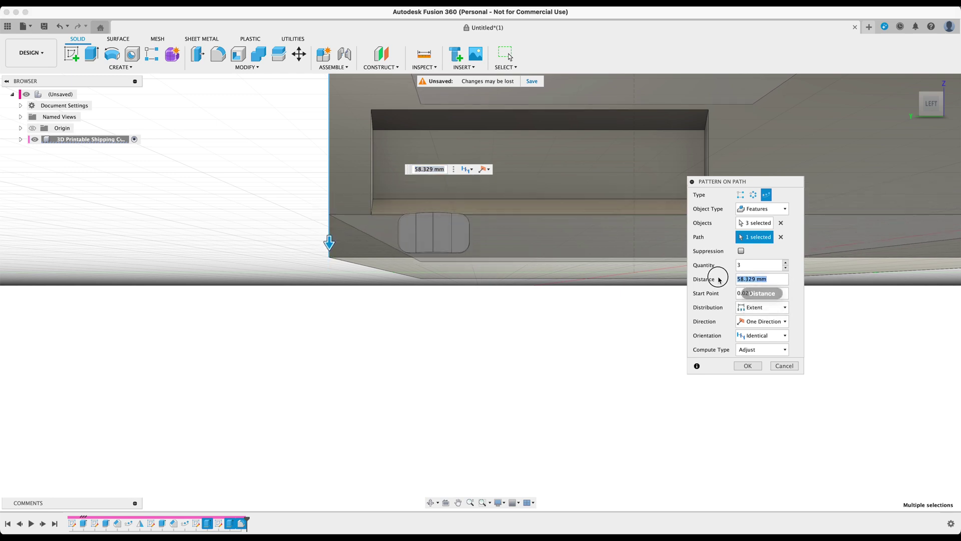
type("59")
key("Return")
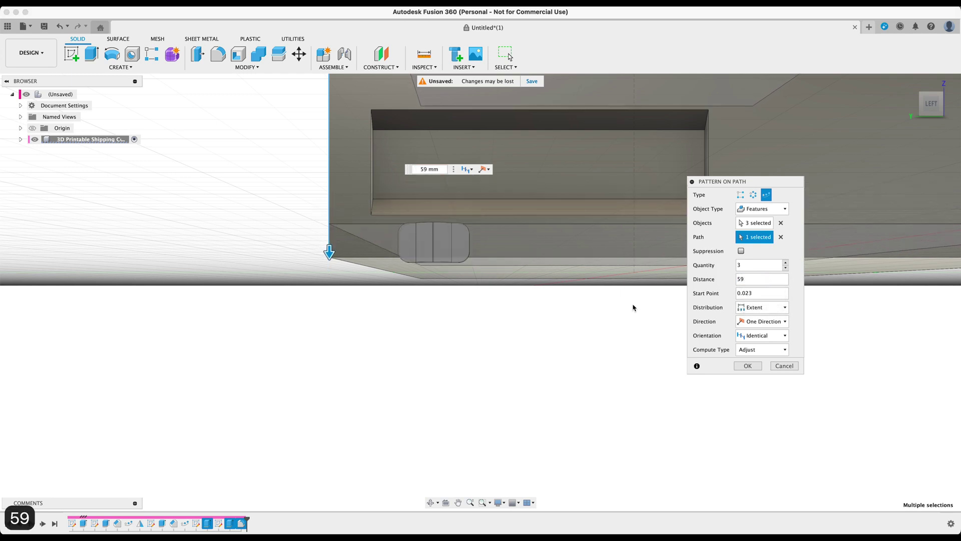
Step: Set the distance of the hinge path pattern to 58.6 mm so the lowest copy lines up with the container's bottom edge
key("BackSpace")
key("BackSpace")
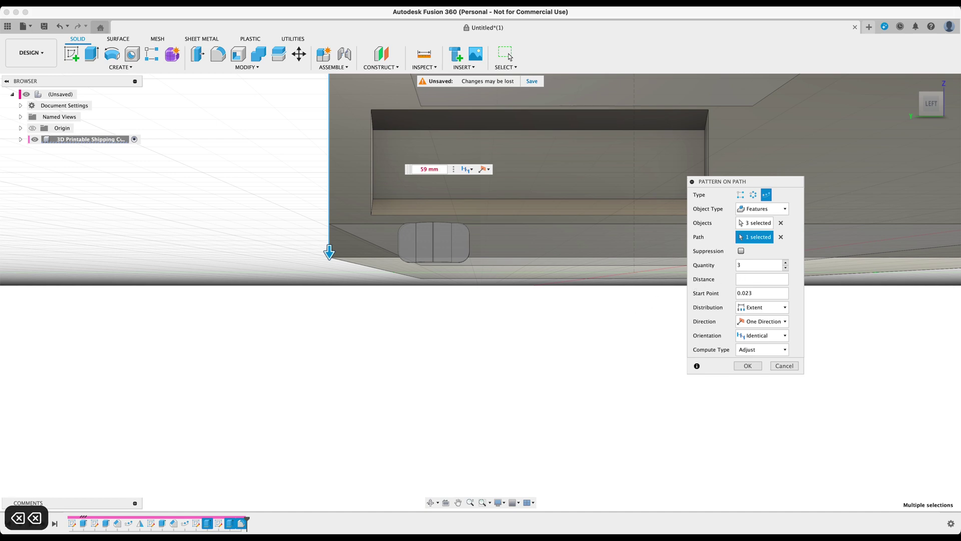
type("58.5")
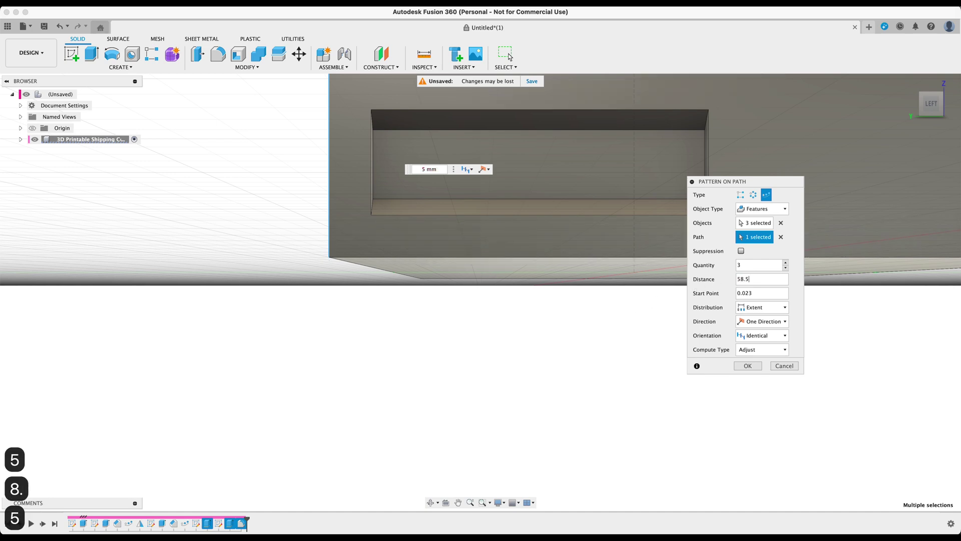
key("BackSpace")
type("6")
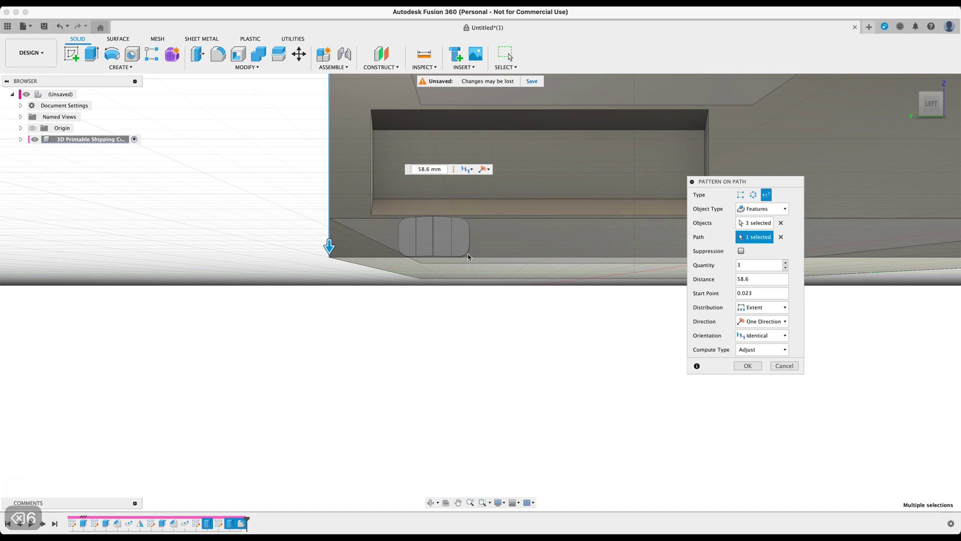
scroll(380, 302, "down", 3)
mouse_move(355, 316)
middle_mouse_down("shift")
mouse_move(375, 330)
mouse_move(350, 332)
middle_mouse_up("shift")
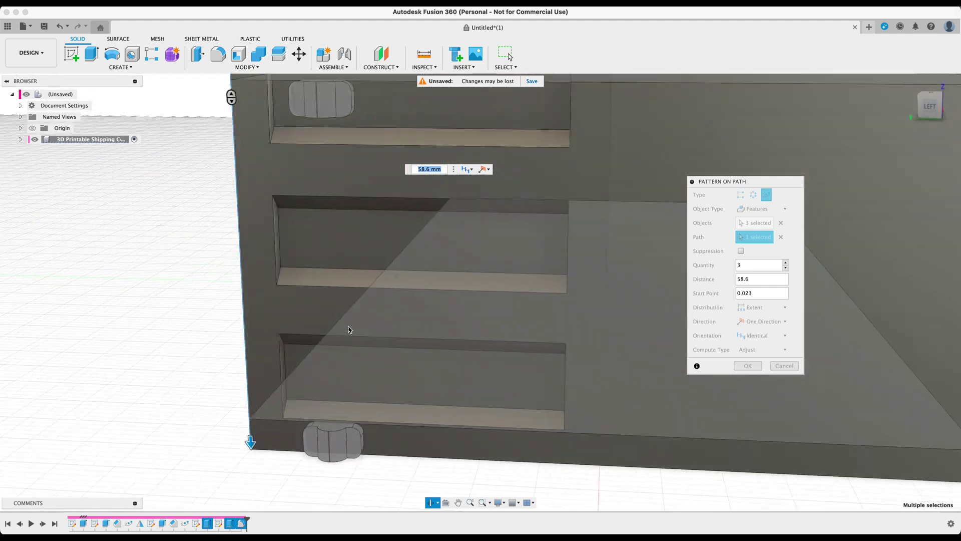
scroll(280, 280, "down", 5)
middle_click_drag(193, 245, 325, 319)
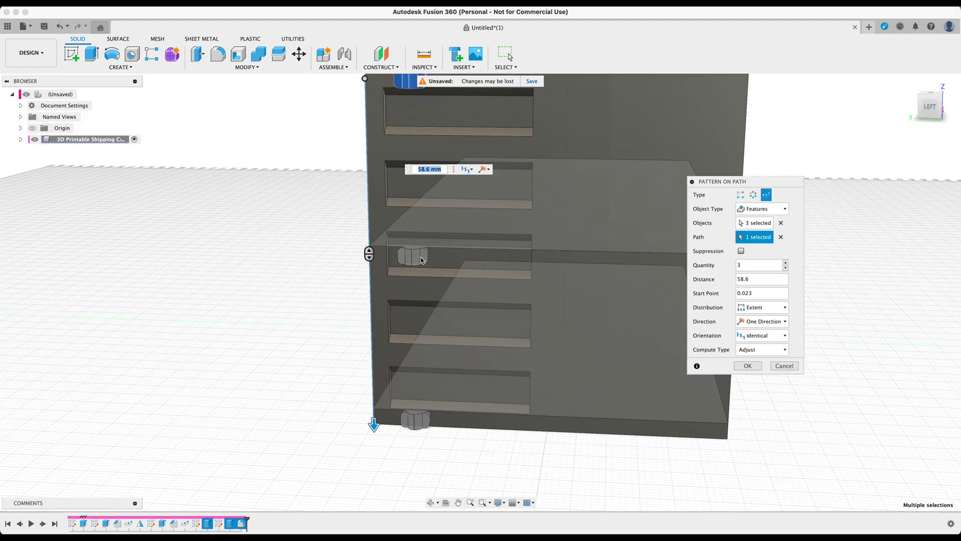
Step: Raise the hinge pattern's quantity to six instances and finish the Pattern on Path
left_click(784, 262)
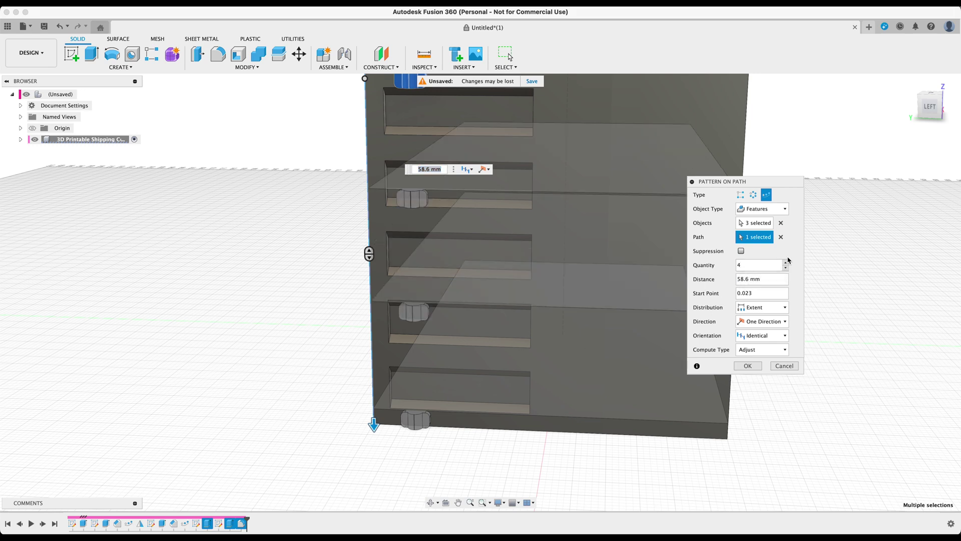
left_click(786, 263)
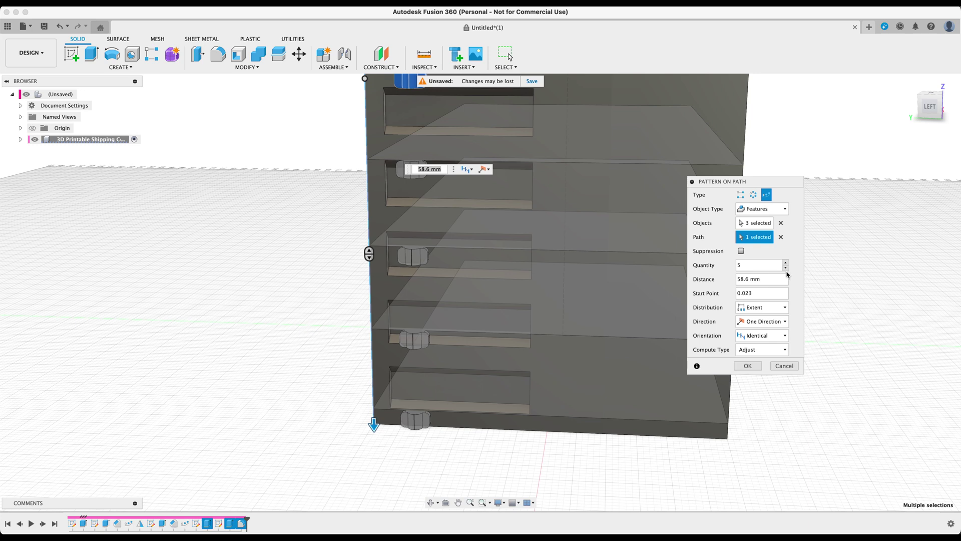
left_click(785, 268)
left_click(785, 268)
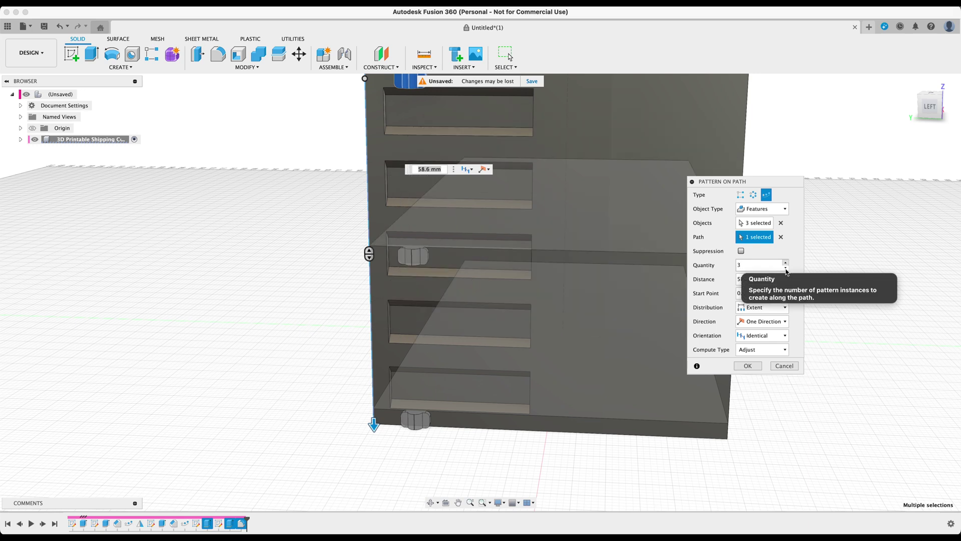
left_click(785, 263)
left_click(785, 264)
left_click(785, 263)
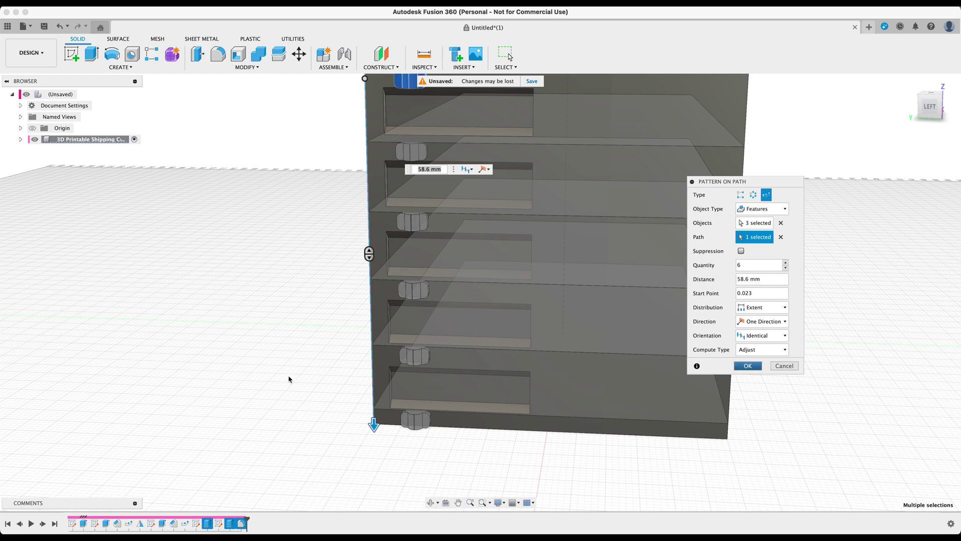
key("Return")
scroll(236, 338, "down", 2)
middle_click_drag(274, 385, 315, 394)
middle_click_drag(315, 395, 285, 392, "shift")
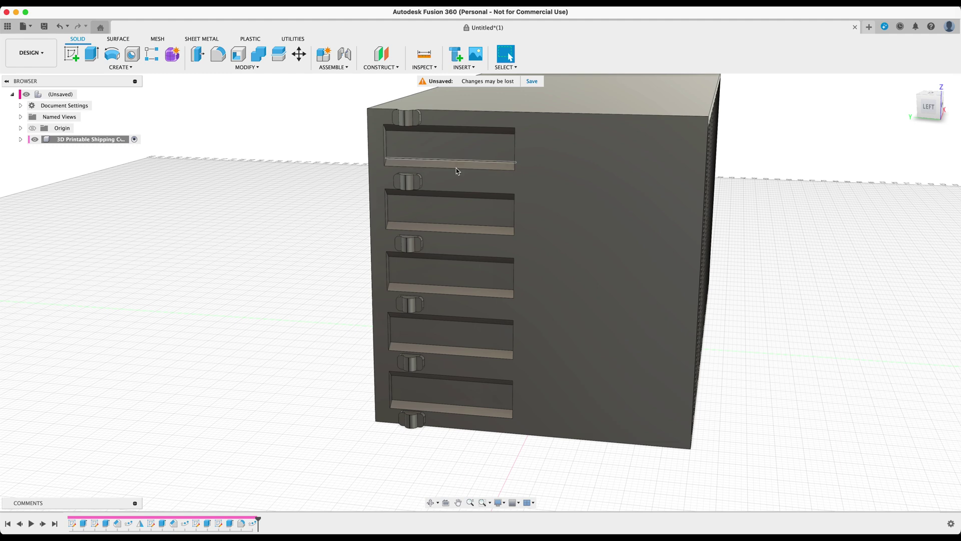
Step: Edit the path pattern of the end recesses and reduce its quantity to four
double_click(184, 523)
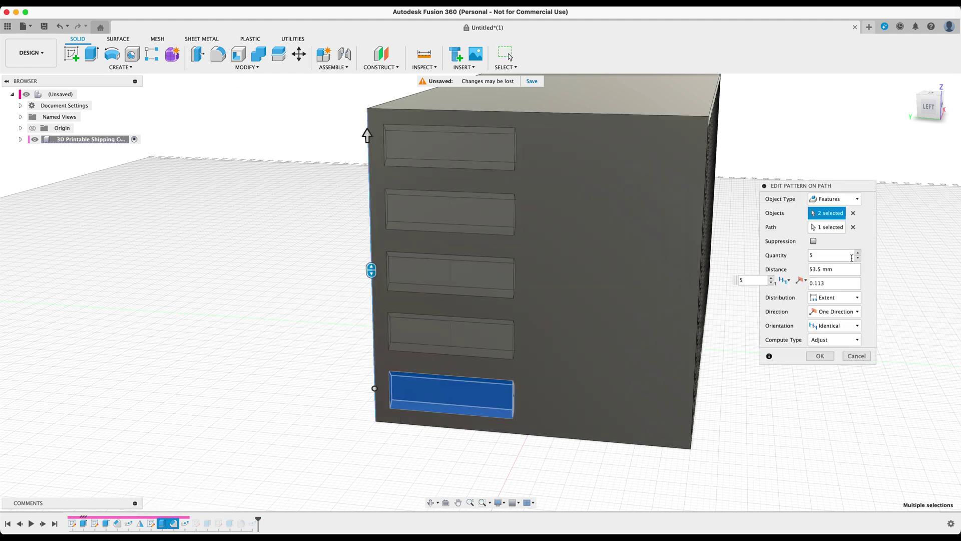
left_click(858, 257)
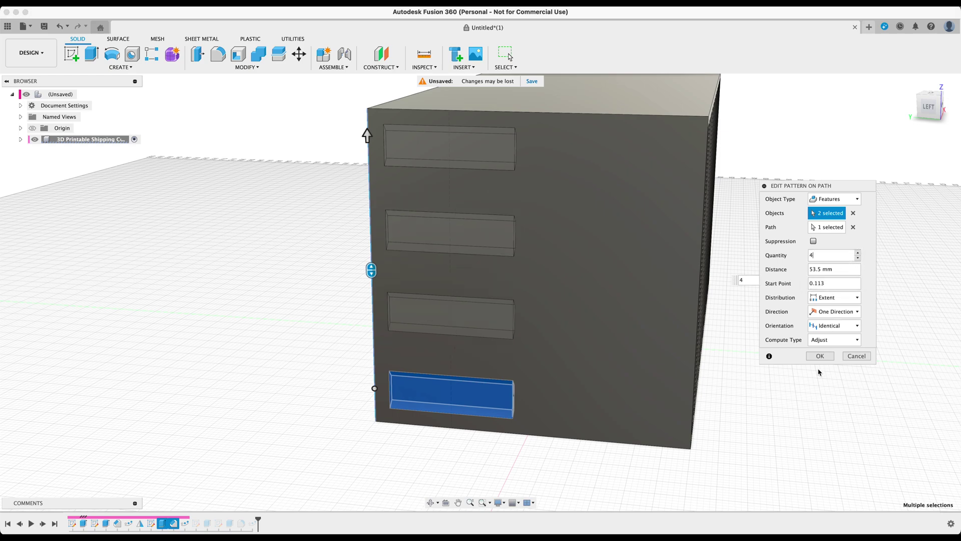
key("Return")
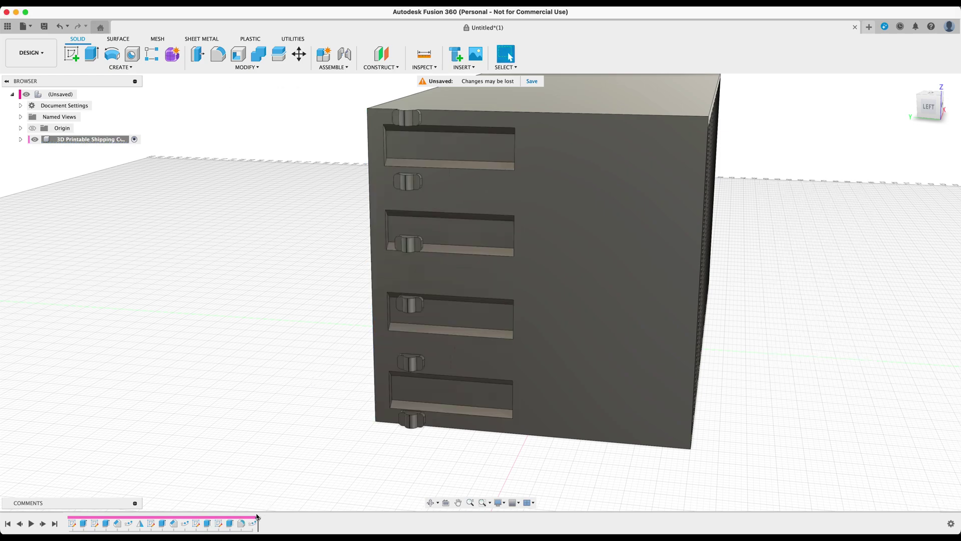
Step: Edit the hinge path pattern to five instances so the hinges sit between the recesses
double_click(253, 523)
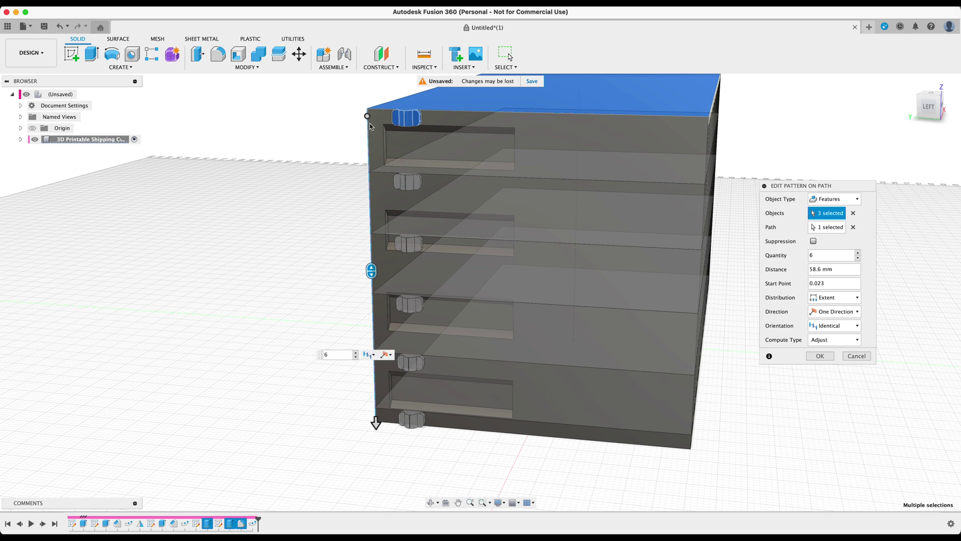
left_click(356, 357)
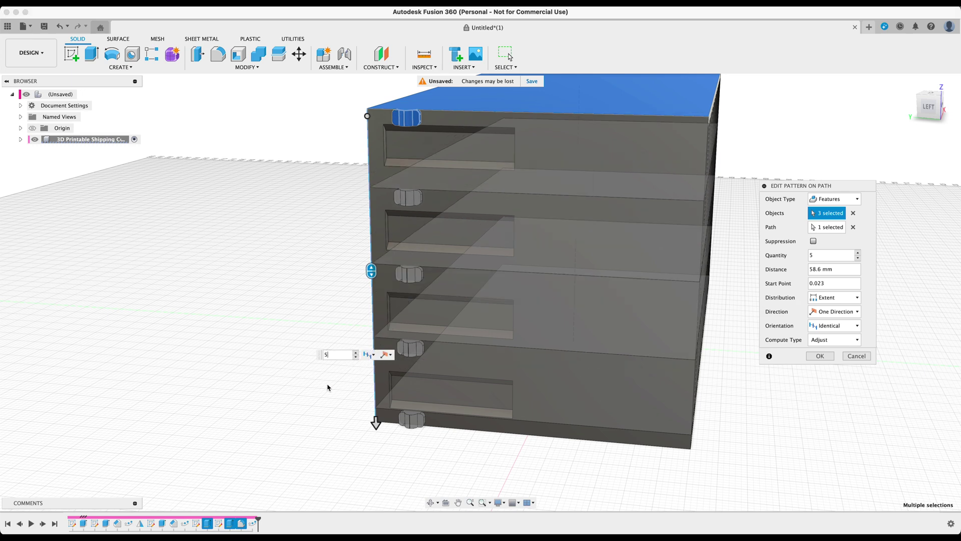
left_click(829, 359)
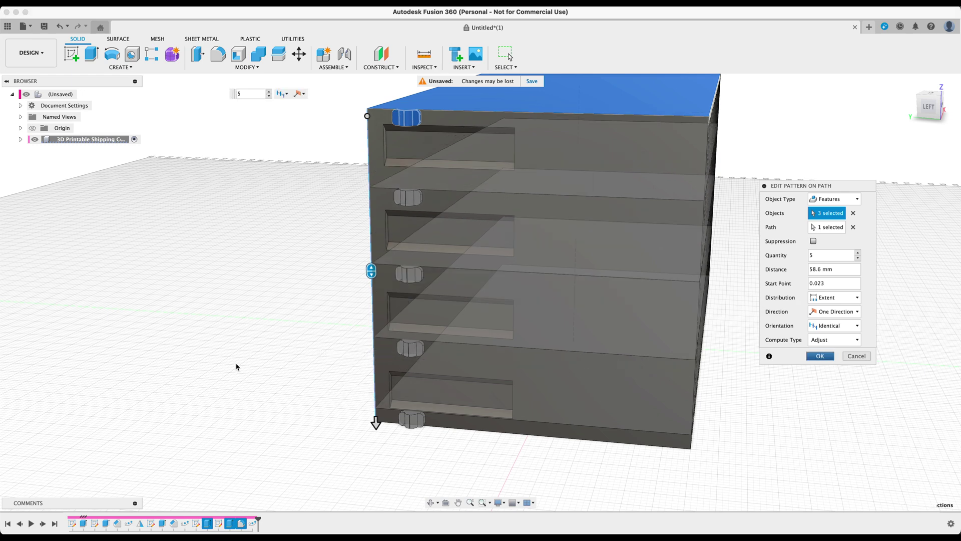
mouse_move(248, 360)
middle_mouse_down("shift")
mouse_move(279, 343)
mouse_move(259, 364)
middle_mouse_up("shift")
scroll(256, 353, "down", 3)
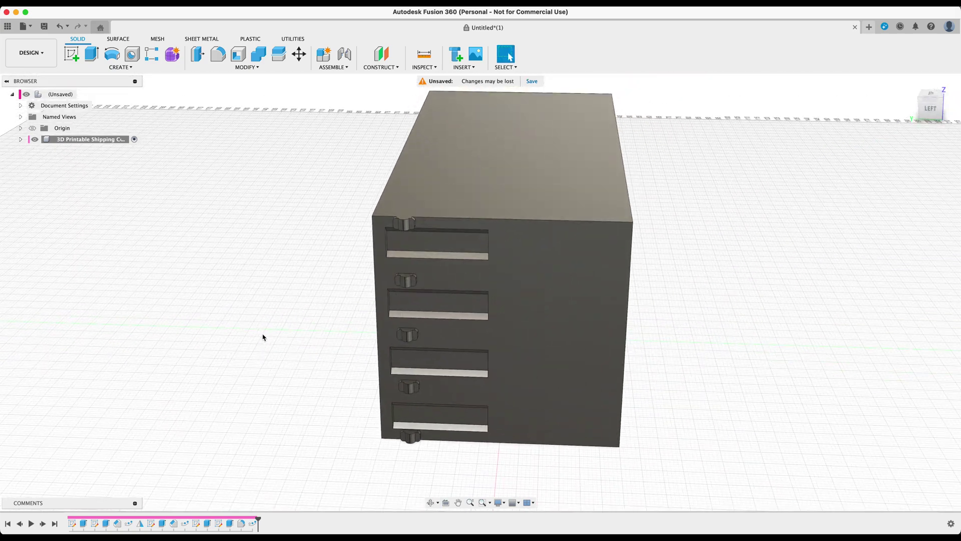
Step: Start a new sketch on the flat underside of the topmost hinge
middle_click_drag(329, 374, 346, 349, "shift")
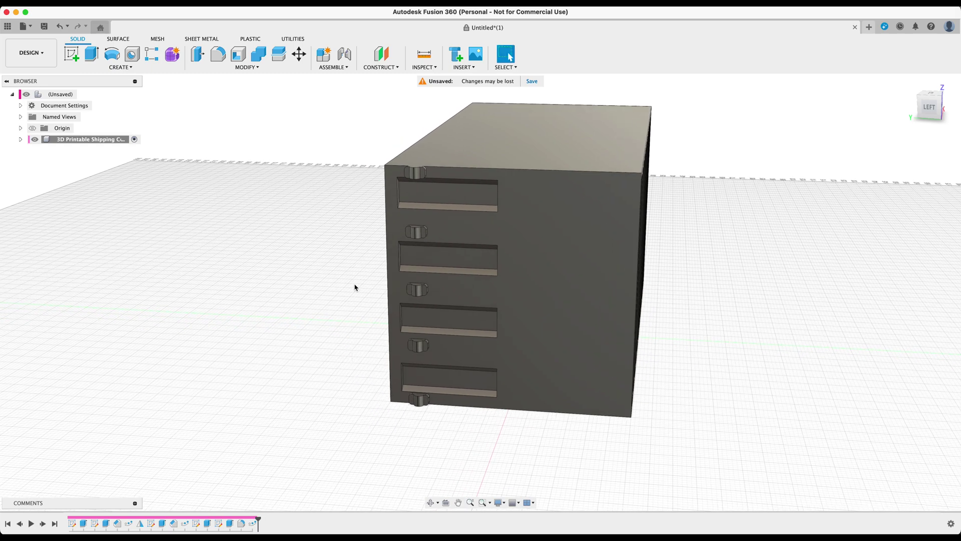
middle_click_drag(355, 322, 389, 336, "shift")
scroll(390, 214, "up", 5)
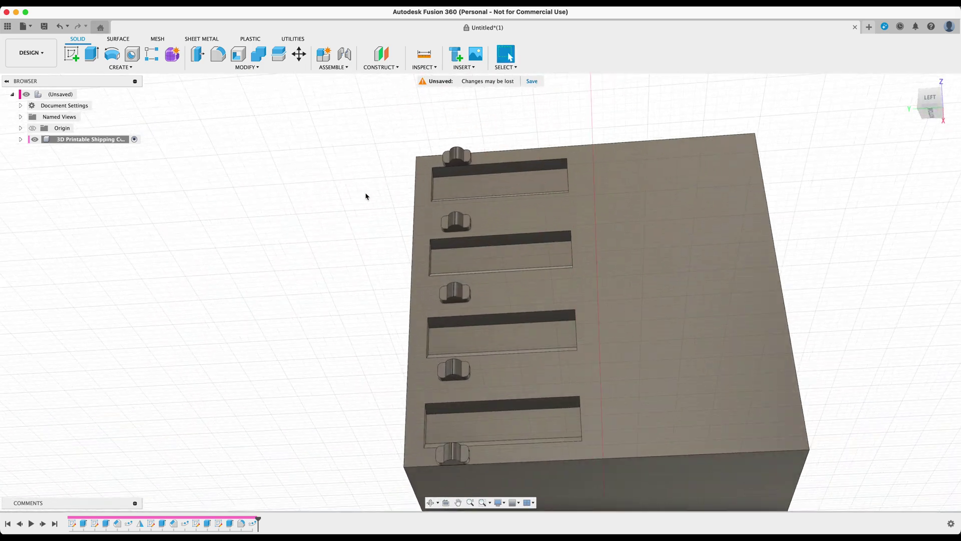
scroll(366, 179, "up", 2)
middle_click_drag(366, 181, 348, 216)
scroll(332, 281, "down", 2)
left_click(71, 54)
scroll(445, 205, "up", 2)
scroll(445, 205, "up", 3)
left_click(438, 202)
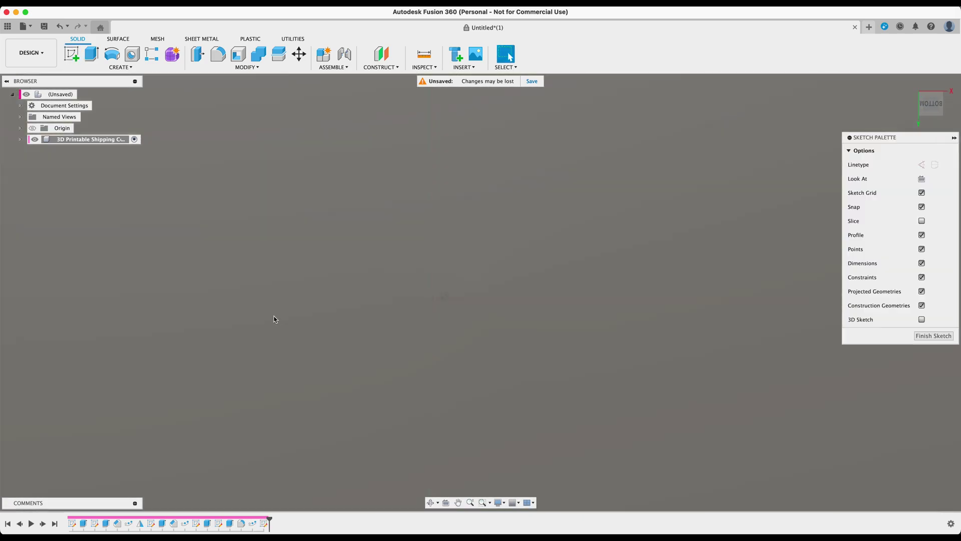
scroll(279, 316, "down", 6)
middle_click_drag(243, 334, 589, 296)
mouse_move(446, 405)
middle_mouse_down("shift")
mouse_move(472, 363)
mouse_move(451, 414)
mouse_move(405, 310)
middle_mouse_up("shift")
scroll(431, 353, "up", 8)
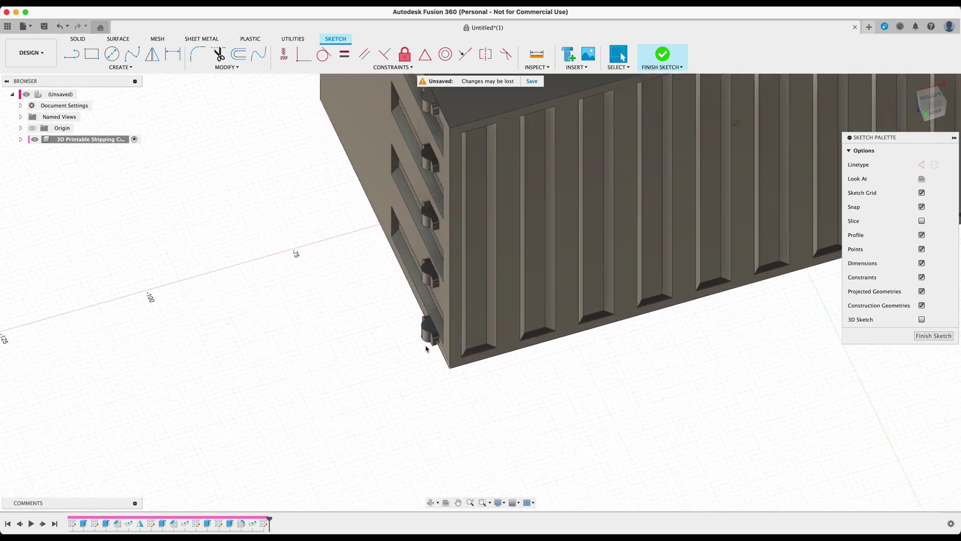
Step: Draw a center-diameter circle about 1.75 mm across, centred on the rounded part of the top hinge's underside
left_click(113, 59)
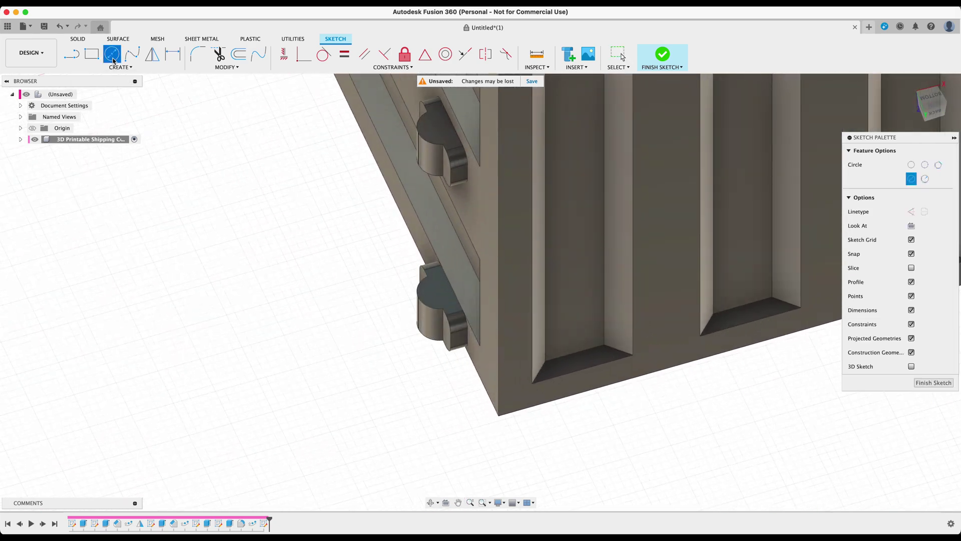
left_click(438, 294)
left_click(452, 301)
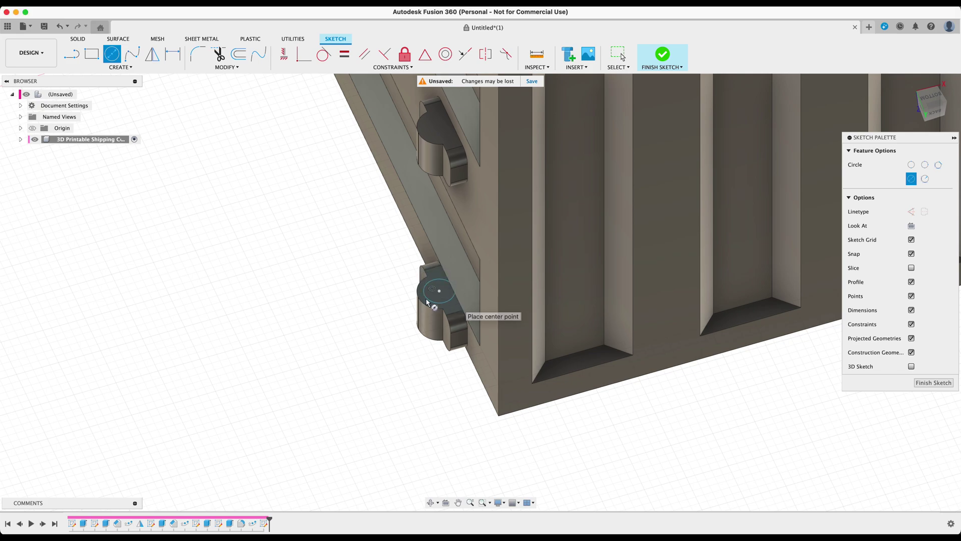
scroll(435, 293, "up", 5)
key("e")
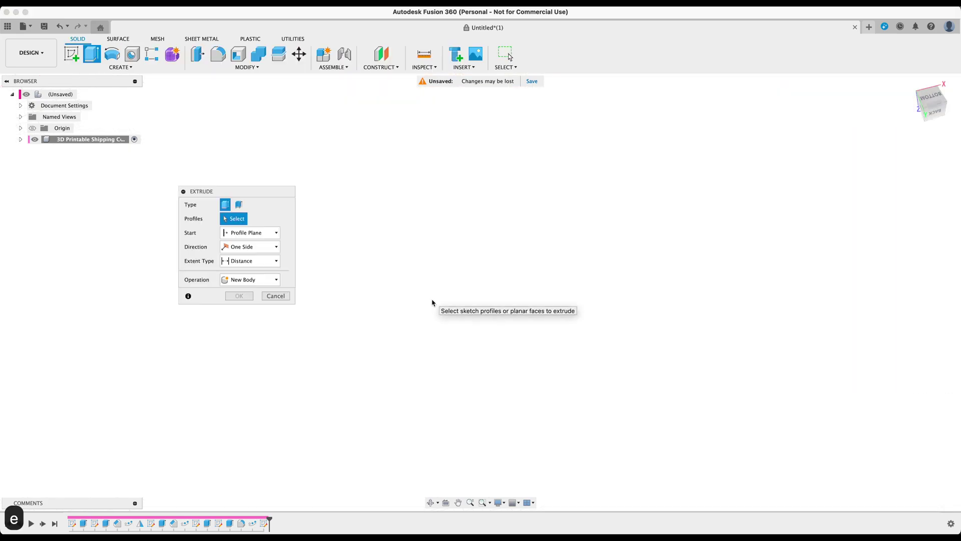
key("Escape")
key("Escape")
scroll(401, 287, "down", 5)
scroll(401, 287, "up", 4)
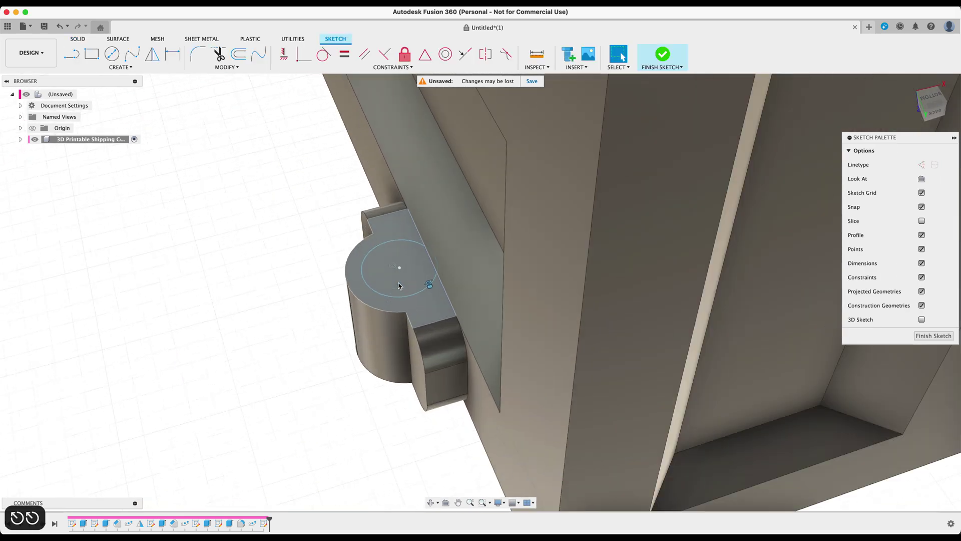
Step: Dimension the circle on the hinge's underside to a diameter of 1.5 mm
key("d")
left_click(370, 288)
left_click(316, 283)
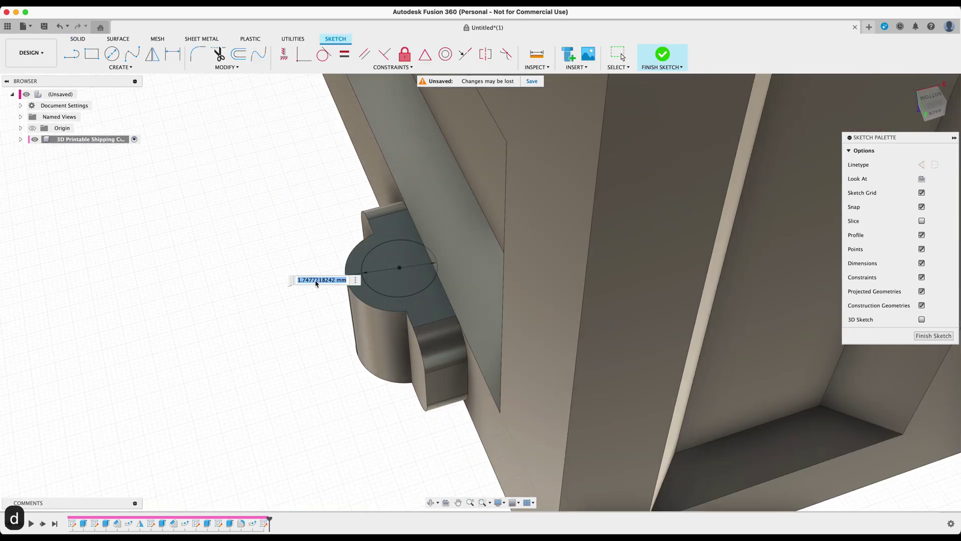
type("1.5")
key("Return")
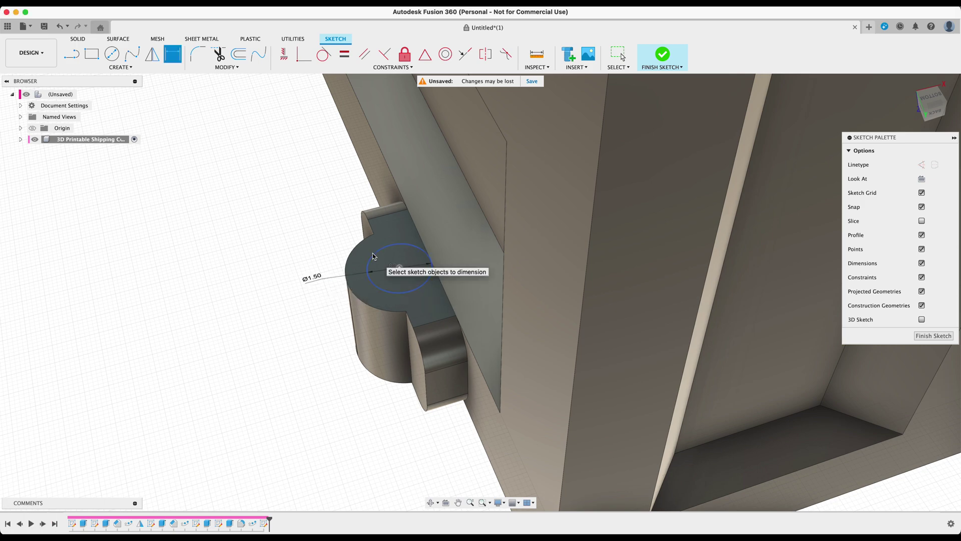
Step: Extrude the 1.5 mm circle with extent type To Object, using the container's bottom face as the target
scroll(371, 257, "down", 2)
scroll(372, 257, "down", 3)
middle_click_drag(333, 266, 398, 308)
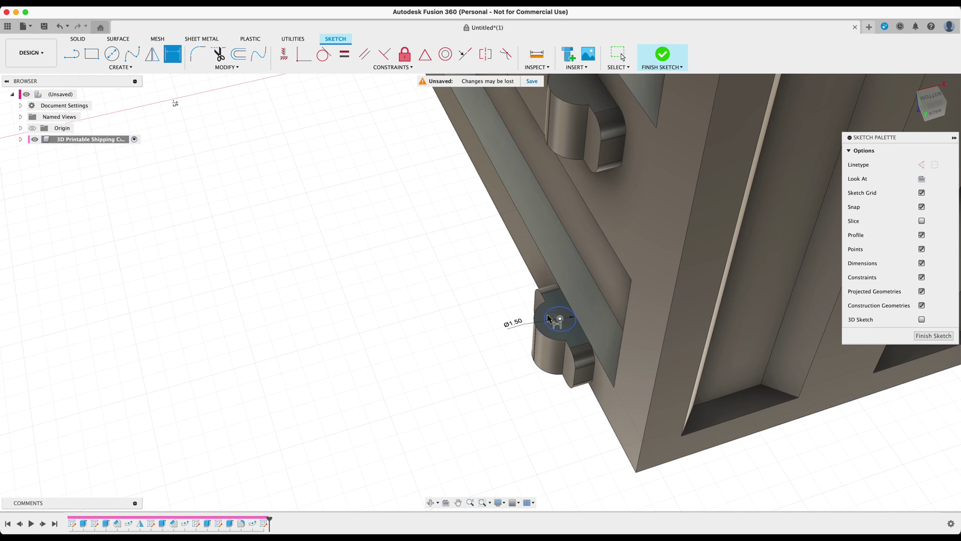
scroll(549, 318, "up", 5)
key("e")
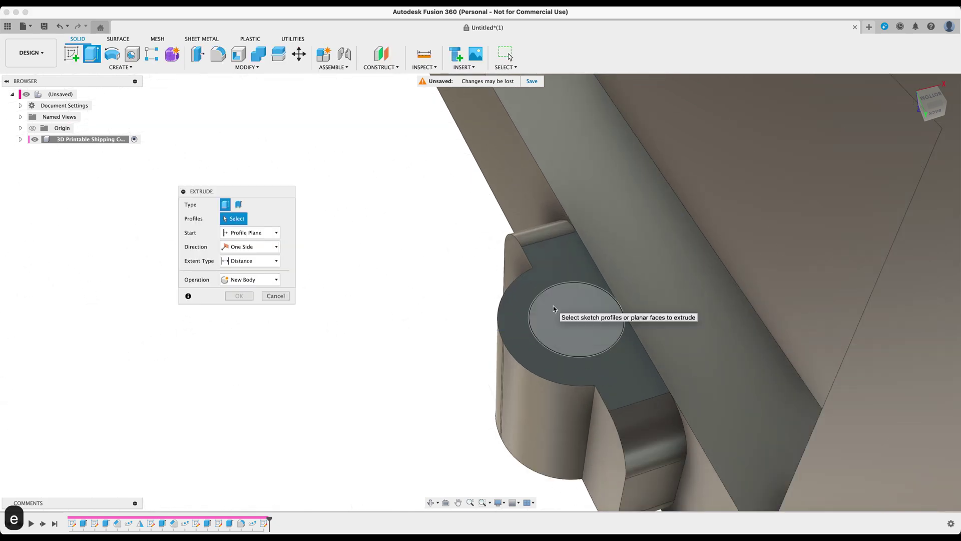
left_click(550, 313)
scroll(453, 345, "down", 3)
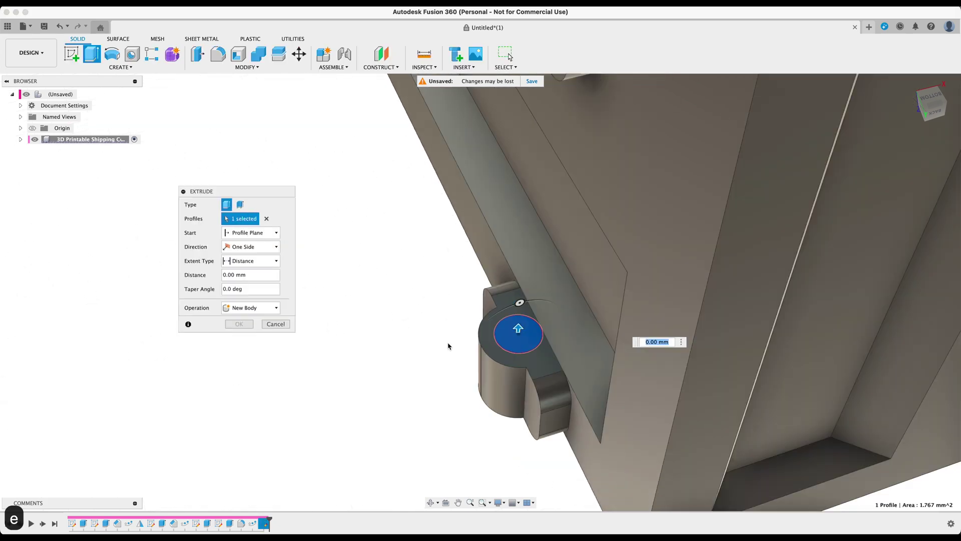
left_click(260, 260)
left_click(253, 283)
scroll(359, 243, "down", 3)
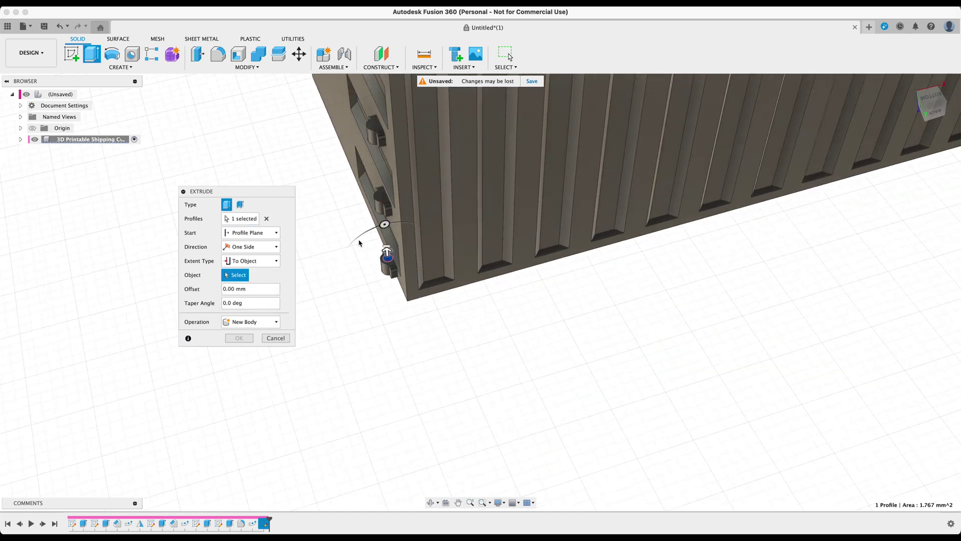
scroll(345, 251, "down", 3)
left_click(448, 236)
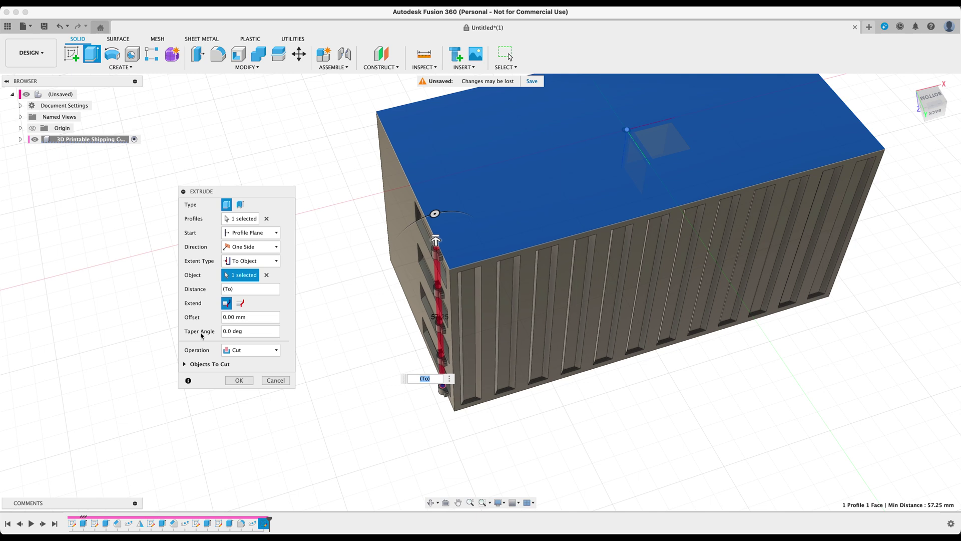
Step: Set the door rod extrusion's operation to Join and finish it
left_click(246, 349)
left_click(242, 362)
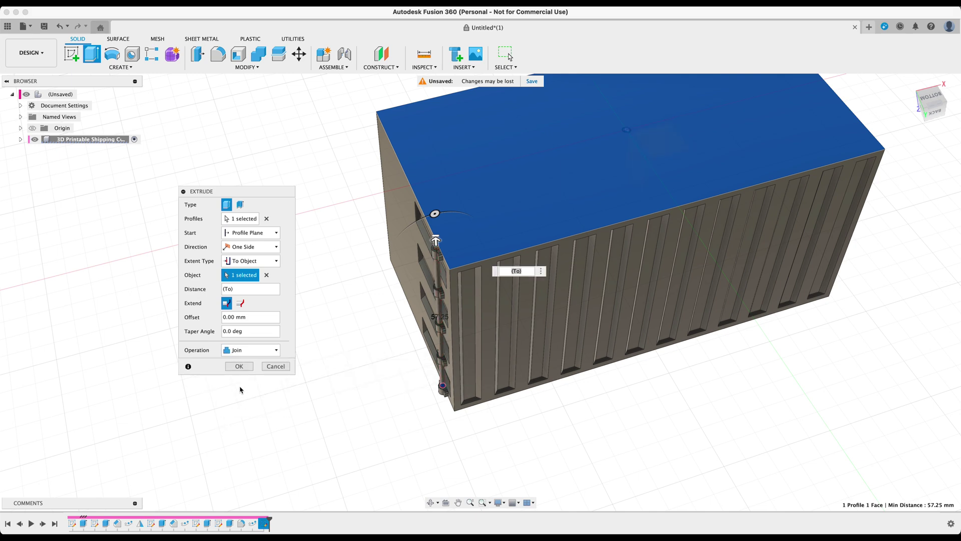
left_click(239, 366)
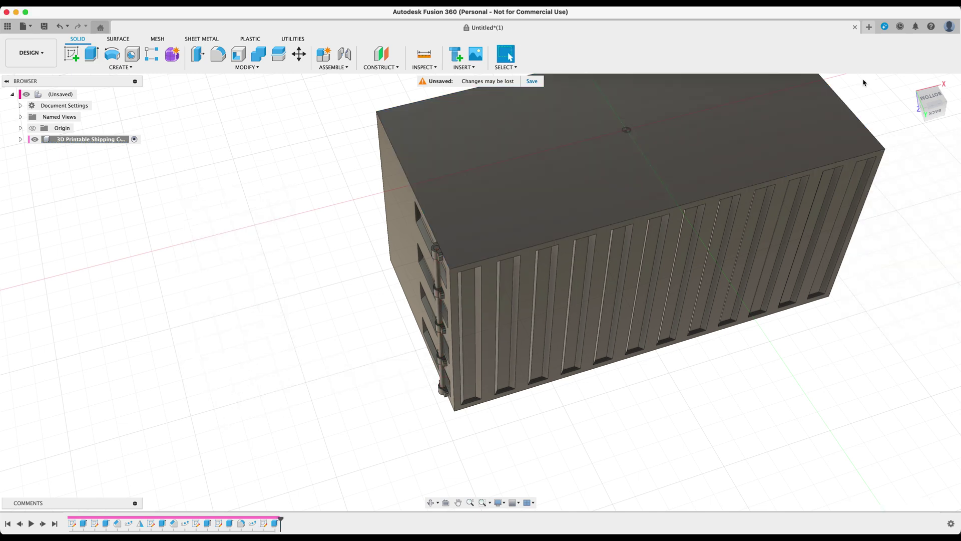
left_click(908, 84)
middle_click_drag(392, 332, 461, 332, "shift")
middle_click_drag(245, 364, 307, 314)
scroll(306, 313, "up", 4)
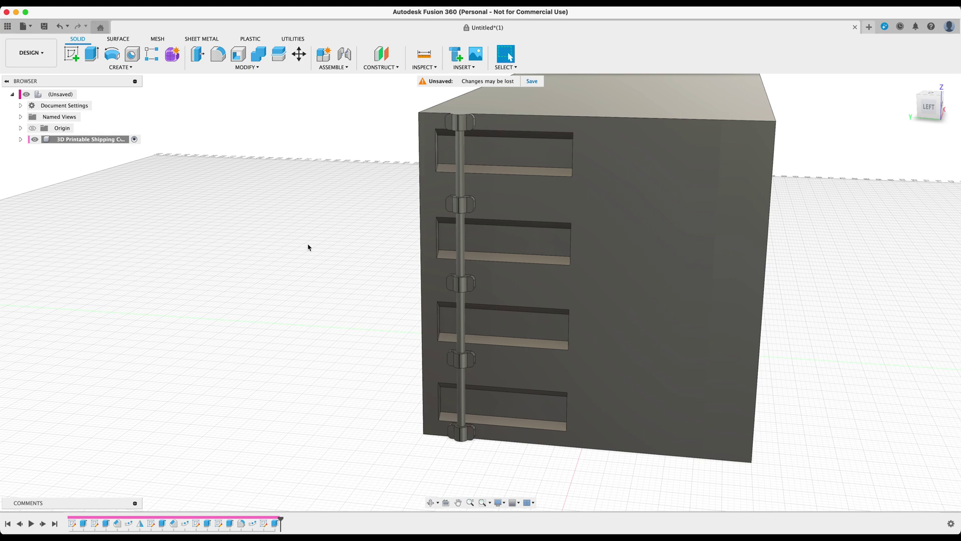
Step: Start the Appearance command for the container and search the appearance library for "blue"
middle_click_drag(343, 264, 328, 264, "shift")
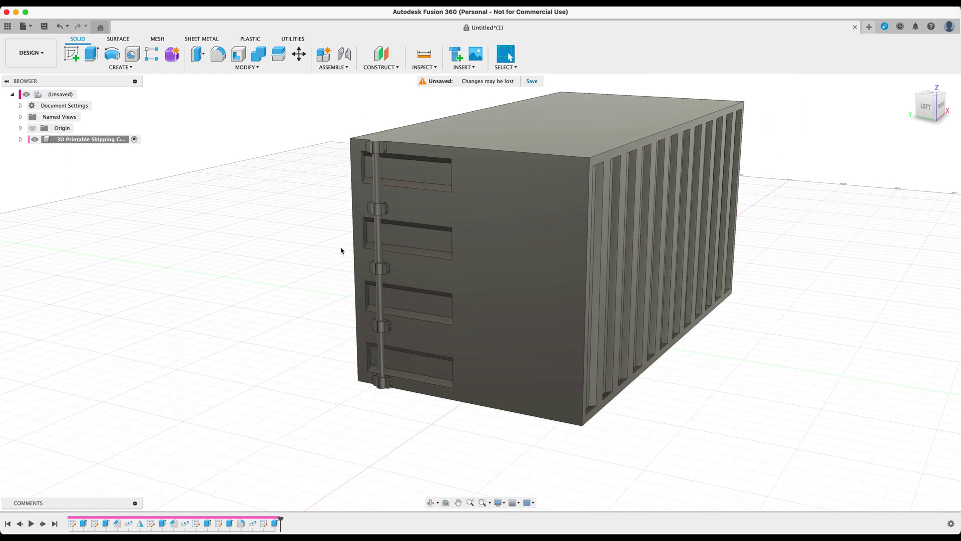
key("a")
left_click_drag(706, 145, 735, 116)
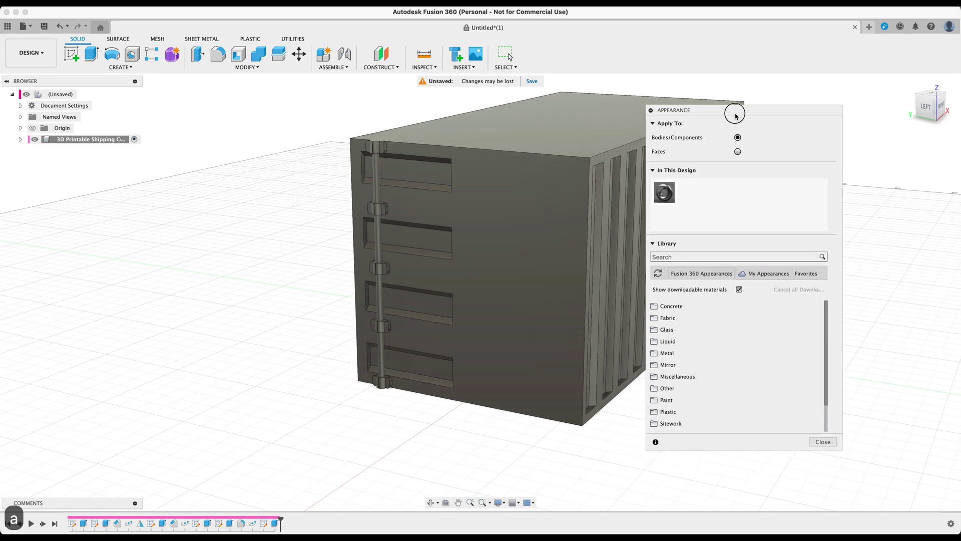
left_click(687, 256)
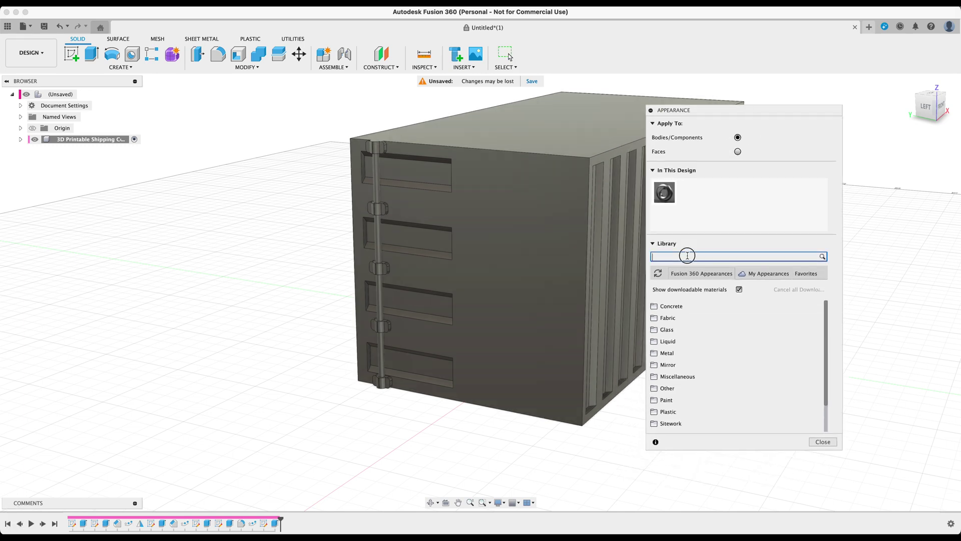
type("blk")
key("BackSpace")
key("BackSpace")
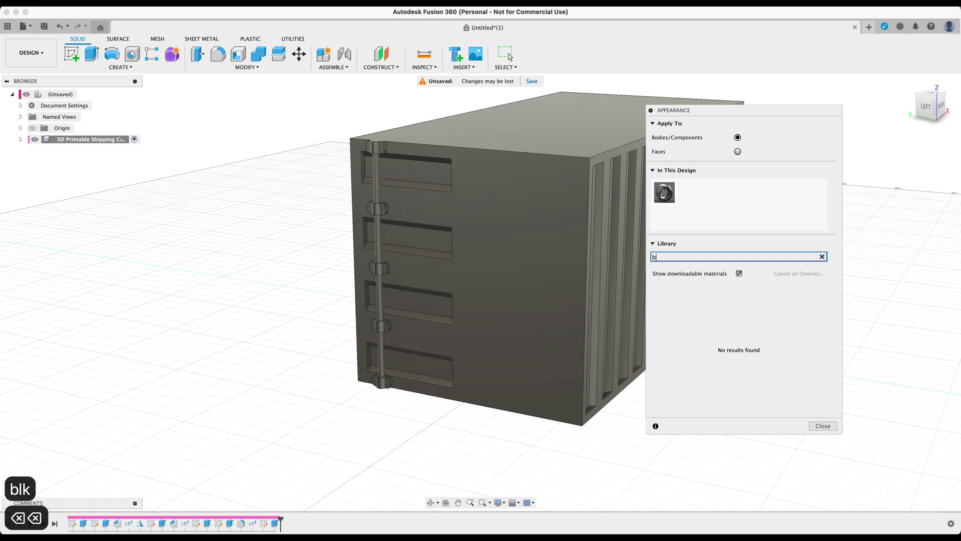
type("lue")
Step: Download the Paint - Metallic (Blue) appearance from the library's blue materials
scroll(689, 343, "down", 3)
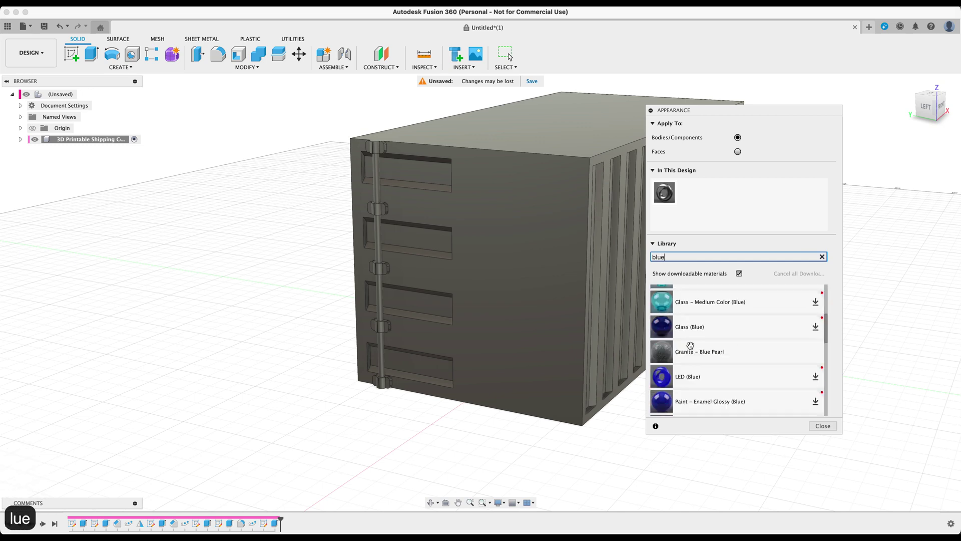
scroll(690, 361, "down", 2)
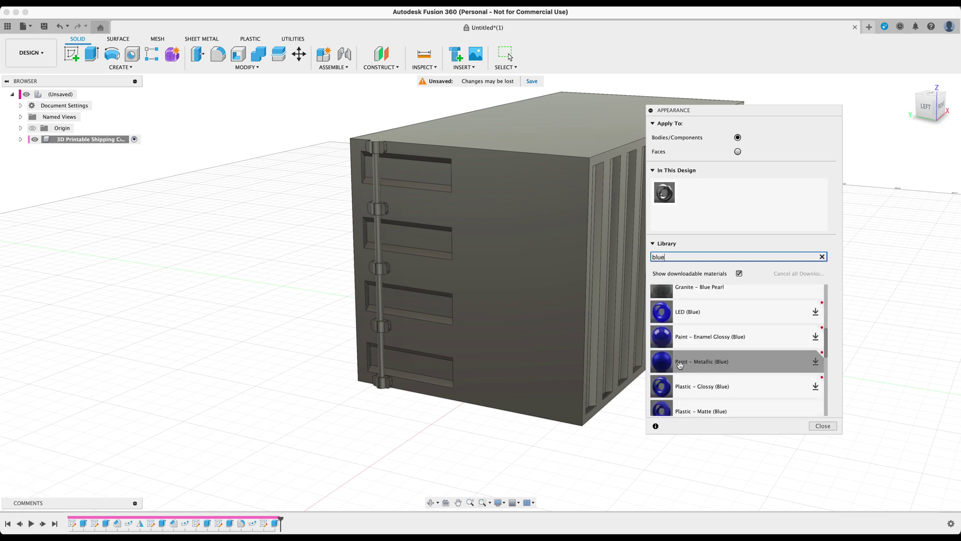
left_click(815, 359)
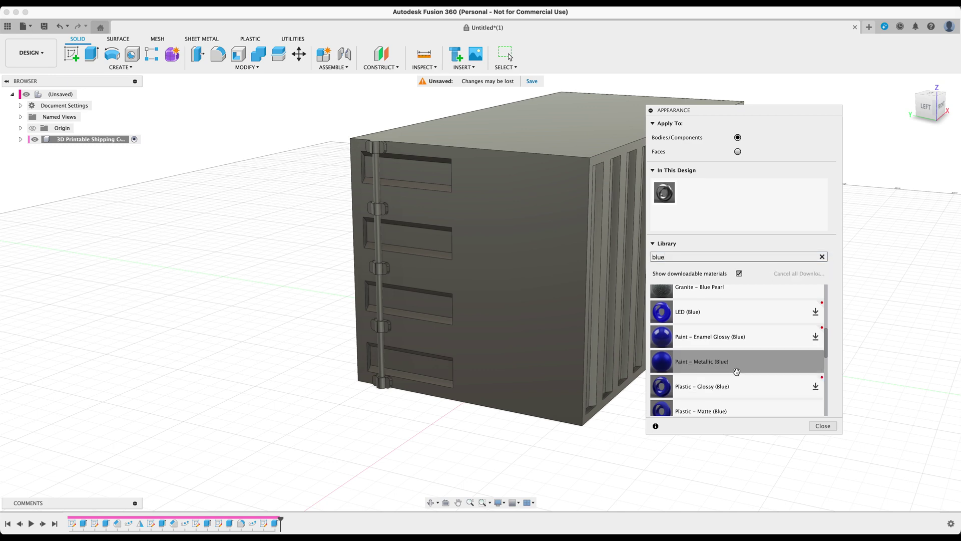
Step: Apply the Paint - Metallic (Blue) appearance to the whole shipping container body
left_click_drag(742, 365, 551, 303)
middle_click_drag(453, 457, 402, 460)
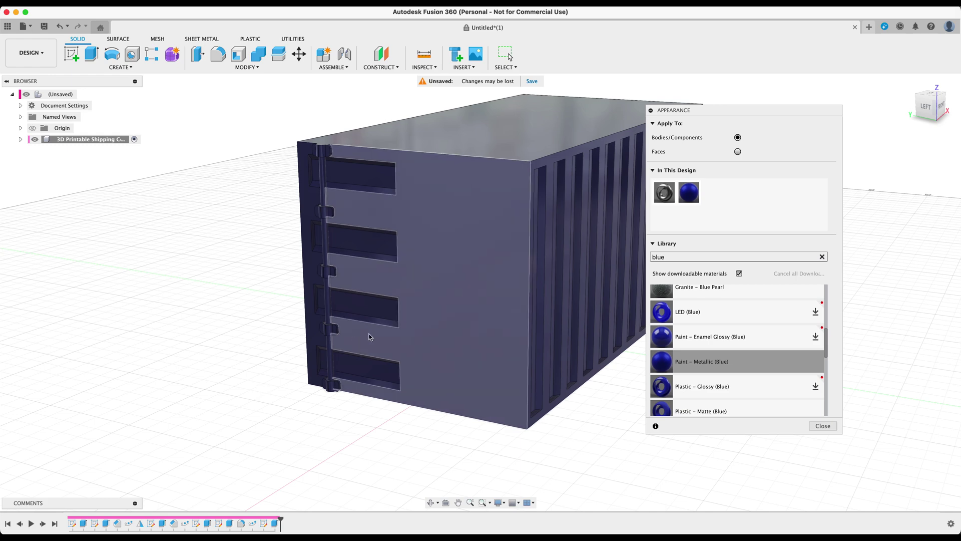
Step: Find the Silver - Polished appearance in the library, download it and add it to the design's appearances
left_click(708, 256)
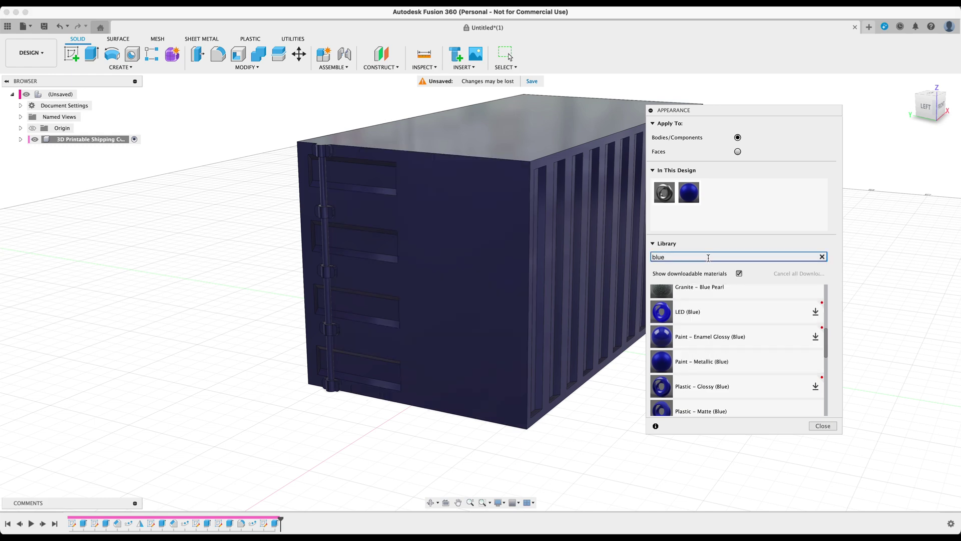
key("super+a")
type("silve")
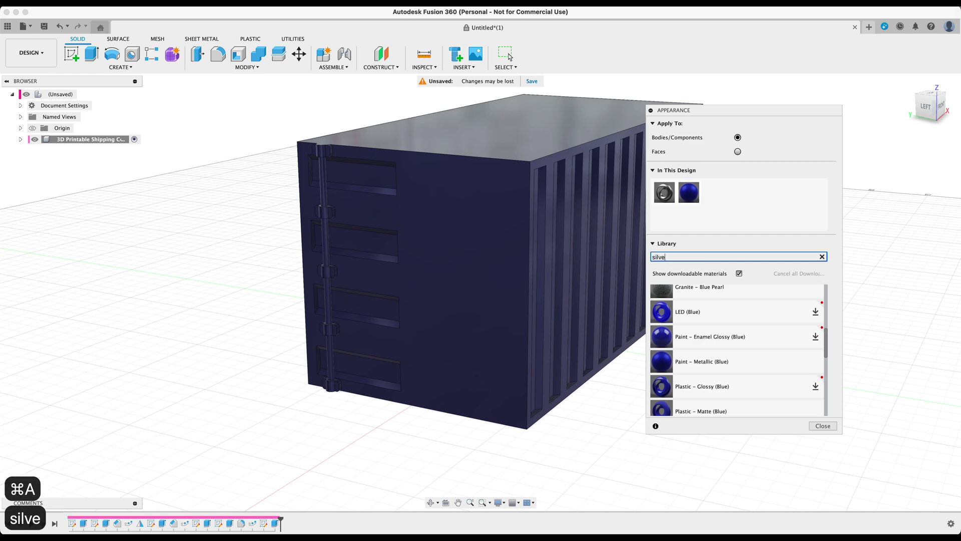
type("r")
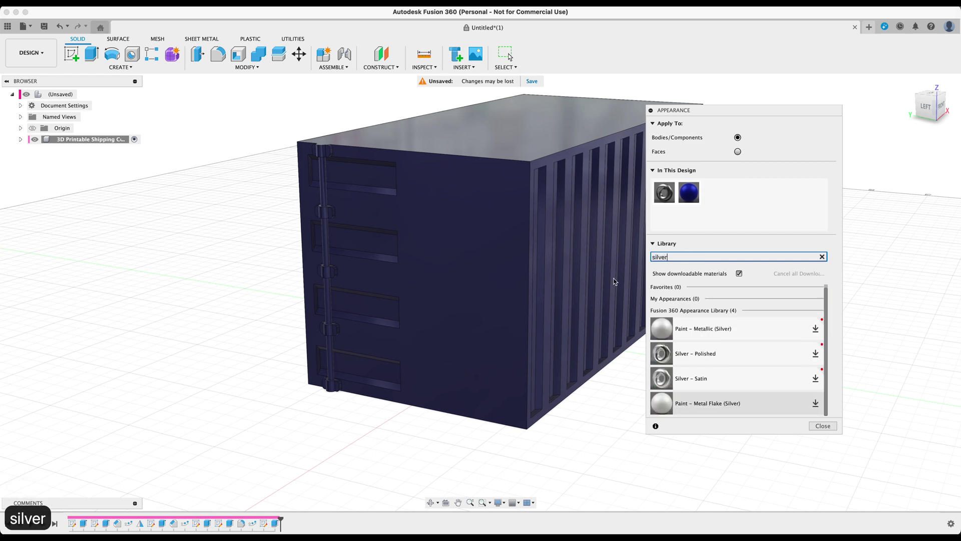
left_click(821, 355)
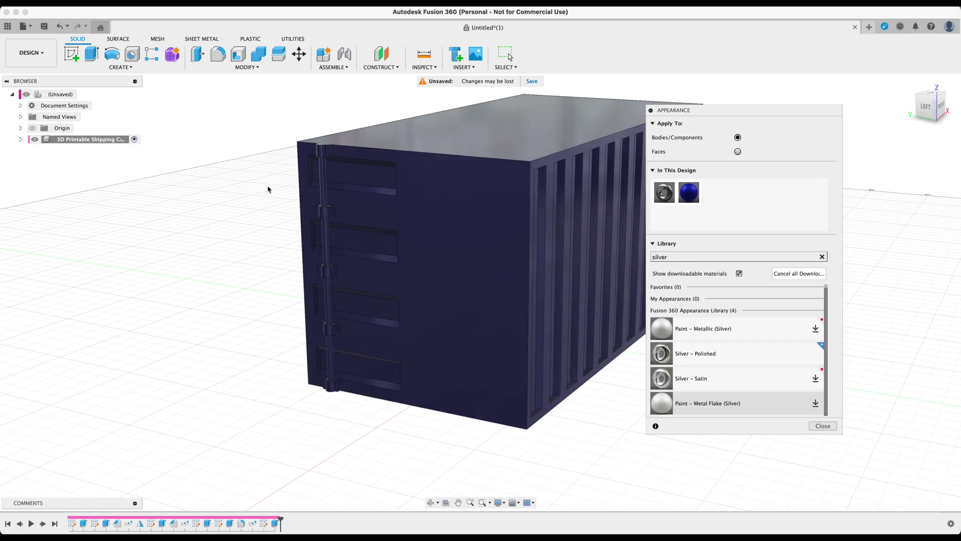
scroll(268, 189, "up", 3)
left_click_drag(708, 355, 735, 198)
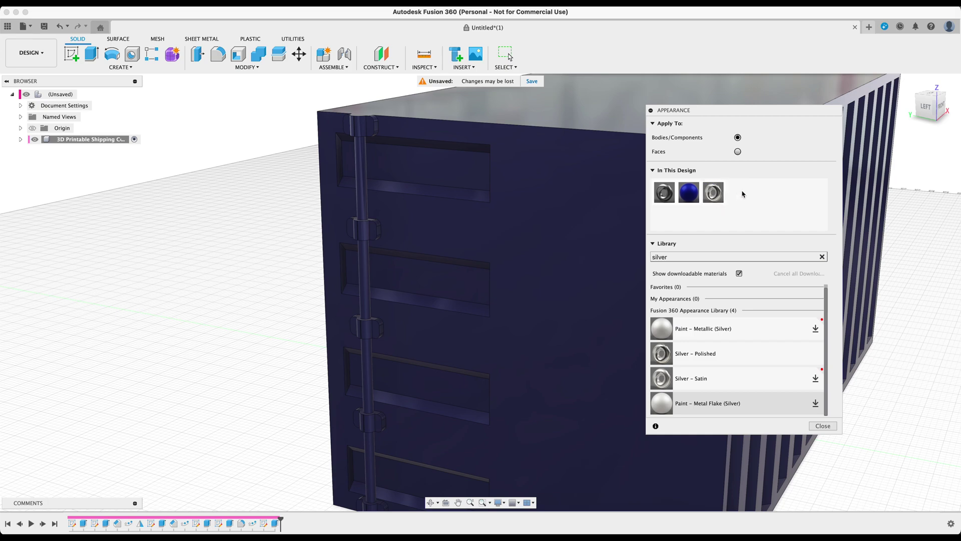
Step: Switch appearance assignment to individual faces and apply Silver - Polished to the front faces of the top door bracket
left_click(737, 151)
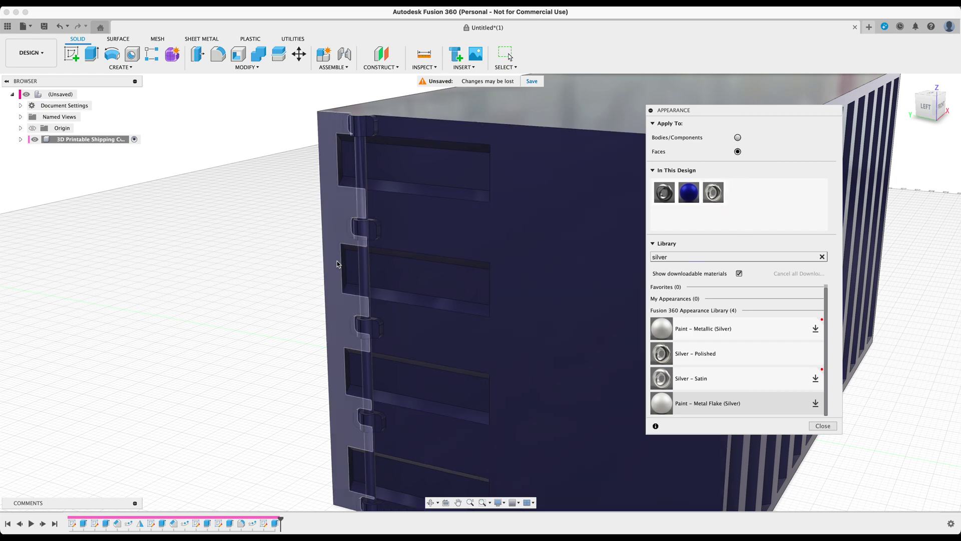
middle_click_drag(295, 276, 369, 283, "shift")
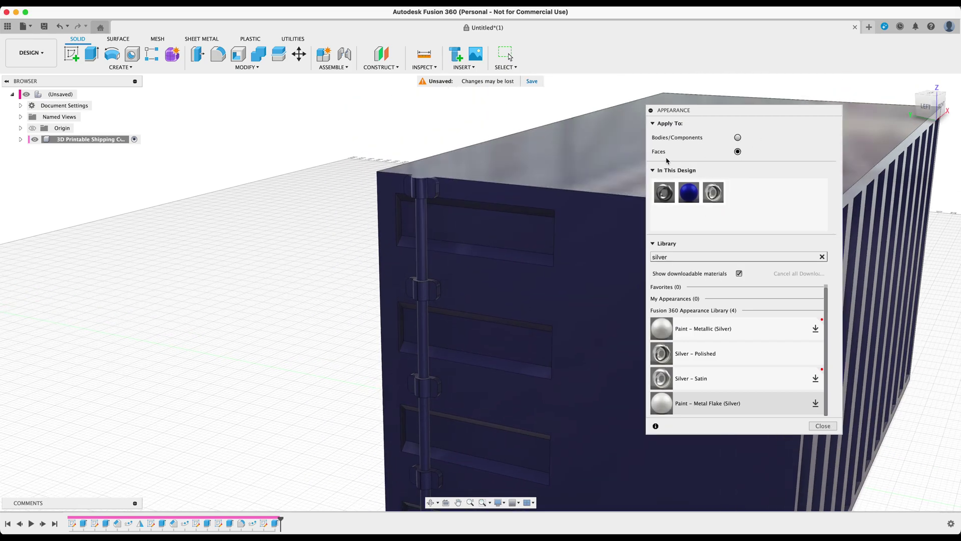
scroll(381, 260, "up", 5)
left_click_drag(712, 192, 499, 114)
middle_click_drag(344, 146, 343, 183)
left_click_drag(713, 192, 484, 155)
left_click_drag(709, 192, 512, 145)
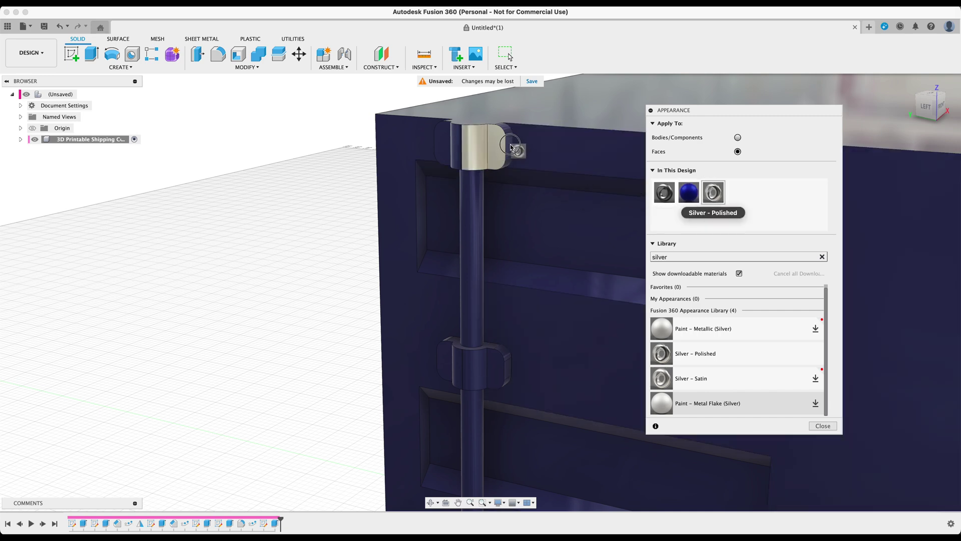
Step: Apply Silver - Polished to the door rod sections between the upper brackets
left_click_drag(712, 192, 468, 311)
left_click_drag(713, 193, 472, 441)
middle_click_drag(368, 411, 356, 295)
left_click_drag(712, 193, 477, 433)
Step: Apply Silver - Polished to both flanges and the cylindrical front of the second bracket from the bottom
middle_click_drag(352, 387, 395, 91)
scroll(395, 90, "down", 2)
left_click_drag(713, 193, 506, 293)
scroll(505, 296, "up", 4)
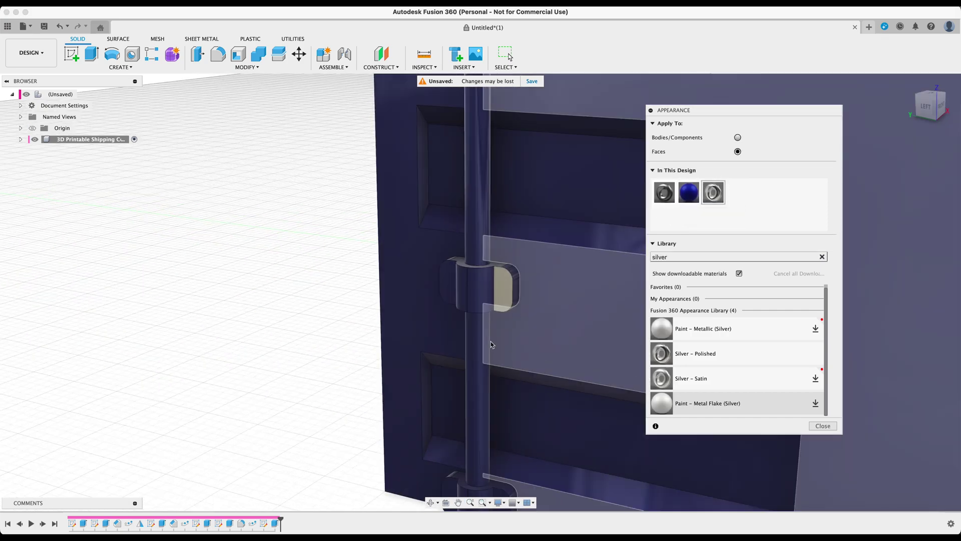
middle_click_drag(488, 316, 492, 214)
left_click_drag(713, 193, 495, 189)
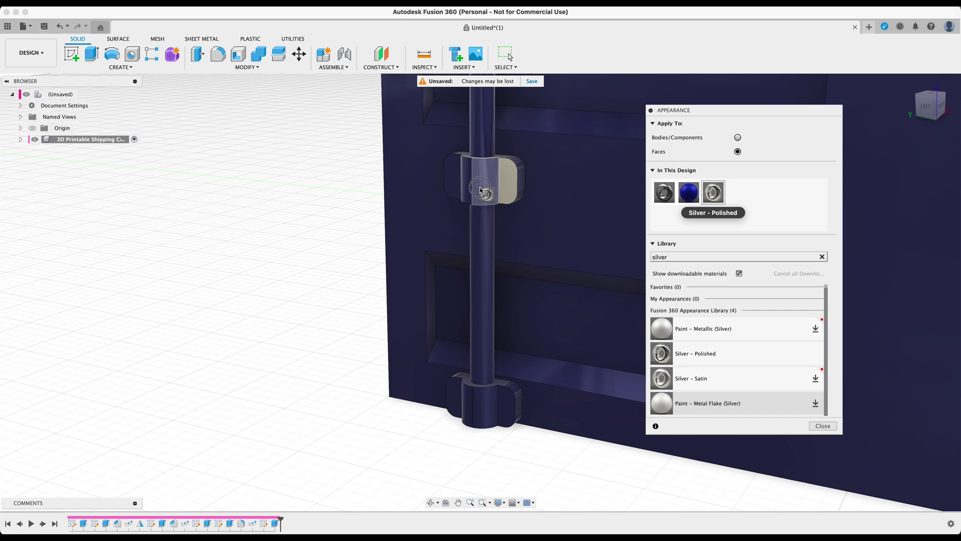
left_click_drag(716, 188, 448, 179)
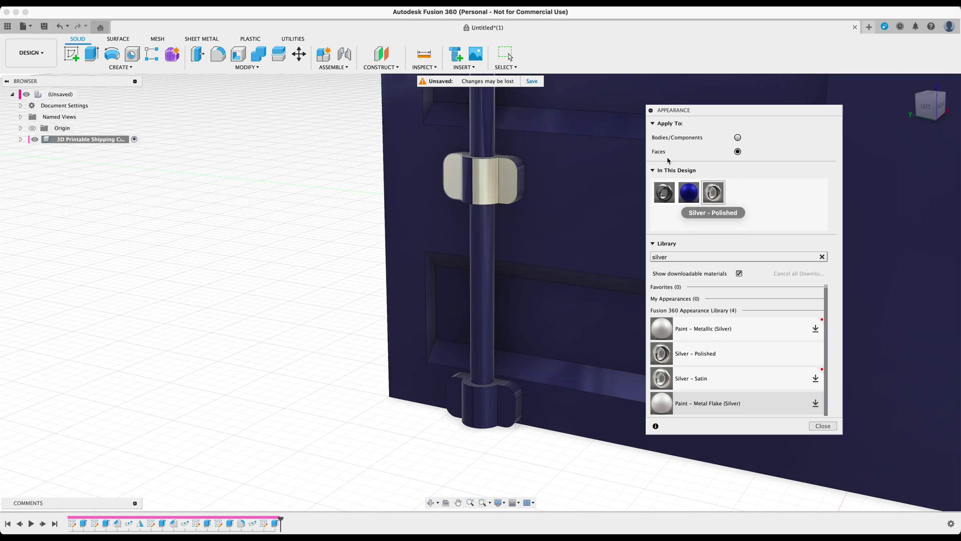
Step: Apply Silver - Polished to the bottom bracket's cylindrical front and to the upper face of a middle bracket
left_click_drag(715, 195, 479, 406)
scroll(479, 407, "up", 6)
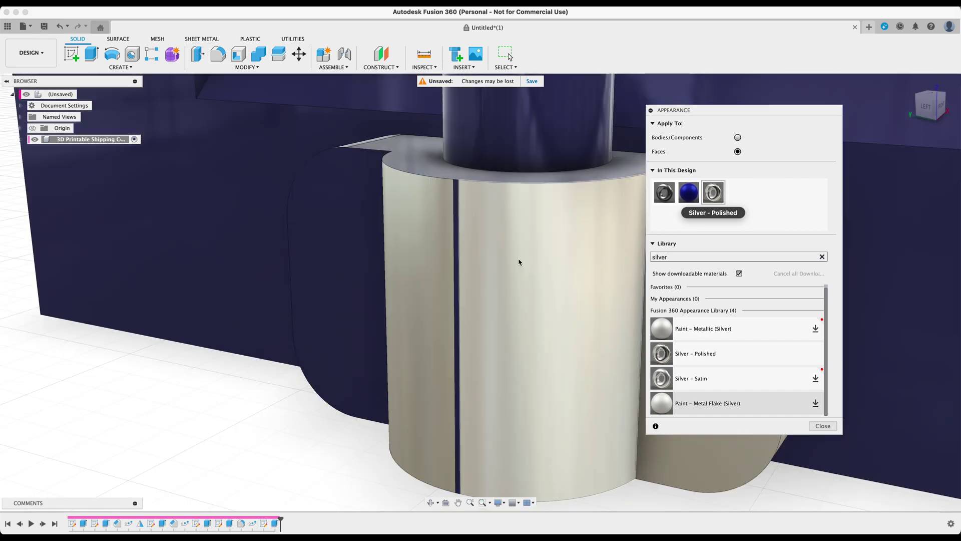
scroll(445, 200, "down", 10)
scroll(416, 258, "up", 6)
left_click_drag(713, 193, 577, 275)
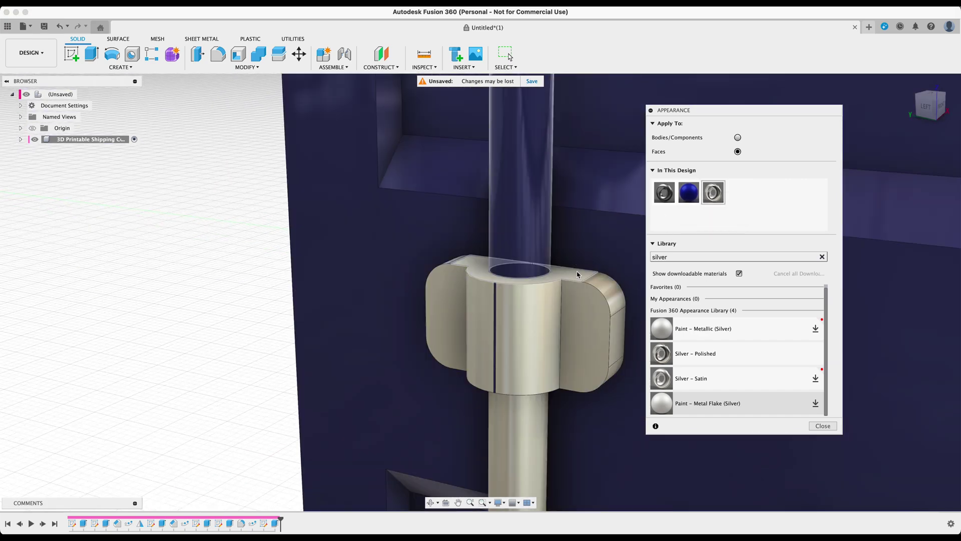
Step: Apply Silver - Polished to the remaining blue rod sections and uncoloured faces of the middle brackets
scroll(498, 317, "up", 6)
scroll(498, 318, "down", 10)
left_click_drag(713, 193, 463, 150)
middle_click_drag(310, 226, 298, 146)
scroll(431, 310, "up", 6)
left_click_drag(713, 193, 488, 262)
scroll(488, 263, "down", 5)
scroll(396, 361, "up", 6)
scroll(396, 361, "down", 10)
scroll(361, 310, "up", 8)
left_click_drag(713, 193, 484, 234)
left_click_drag(713, 193, 430, 227)
left_click_drag(714, 193, 325, 321)
left_click_drag(713, 193, 300, 241)
Step: Apply Silver - Polished to the remaining narrow seam, top and rounded edge faces of the door brackets
scroll(392, 325, "up", 5)
scroll(302, 243, "down", 10)
scroll(466, 316, "up", 8)
left_click_drag(713, 193, 456, 341)
left_click_drag(713, 194, 566, 305)
left_click_drag(713, 193, 588, 213)
scroll(382, 325, "down", 5)
scroll(472, 279, "up", 4)
scroll(253, 215, "down", 10)
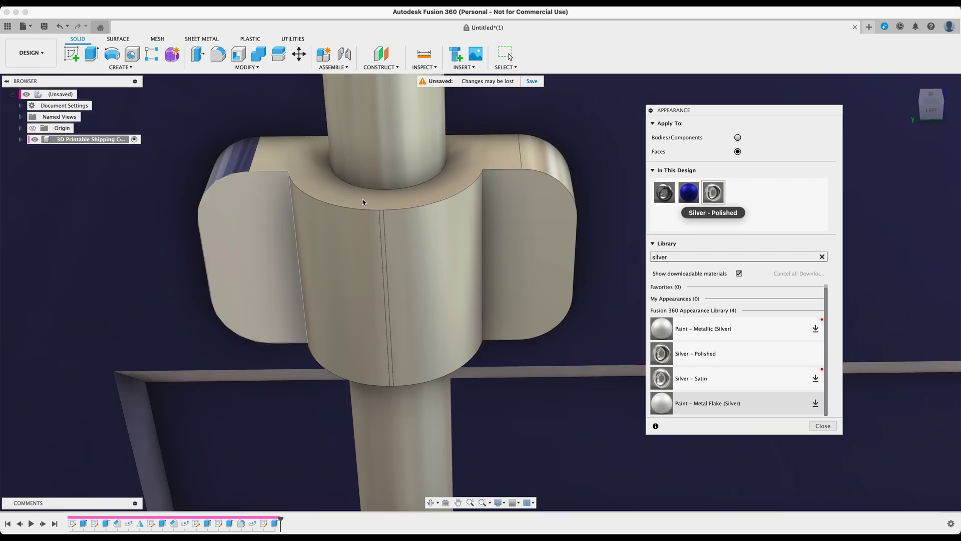
scroll(163, 183, "down", 2)
scroll(346, 109, "up", 8)
left_click_drag(713, 194, 419, 123)
Step: Apply Silver - Polished to the bracket side and underside faces that are reachable from below
scroll(418, 126, "down", 6)
scroll(341, 275, "up", 6)
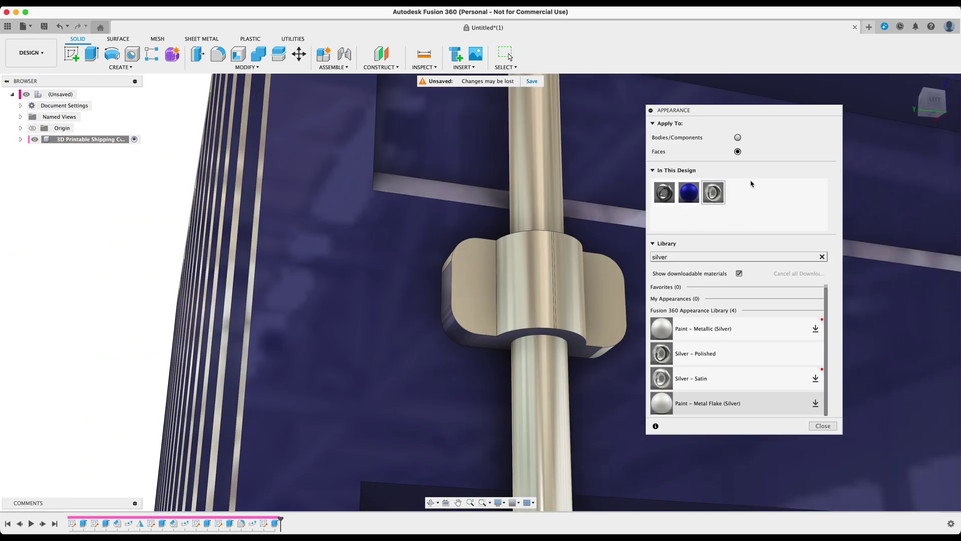
scroll(351, 301, "down", 4)
middle_click_drag(350, 320, 350, 225, "shift")
left_click_drag(713, 193, 456, 230)
scroll(250, 271, "down", 8)
scroll(295, 208, "up", 8)
left_click_drag(713, 193, 507, 274)
middle_click_drag(350, 240, 350, 310, "shift")
Step: Apply Silver - Polished to the still-blue flange and cylindrical faces of the top door bracket
scroll(351, 288, "down", 8)
scroll(240, 311, "up", 5)
left_click_drag(713, 193, 176, 329)
scroll(405, 274, "up", 5)
scroll(279, 204, "down", 8)
scroll(575, 205, "up", 6)
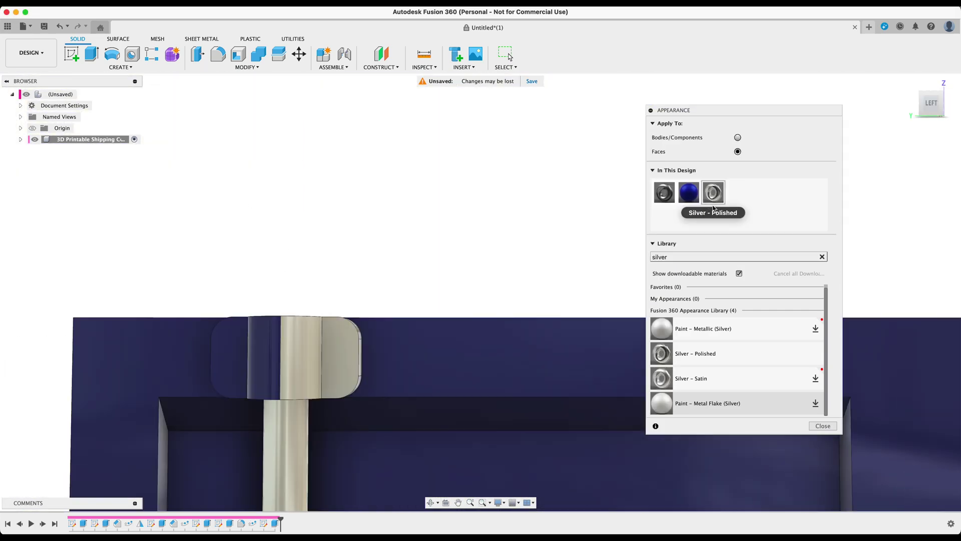
scroll(317, 348, "up", 6)
left_click_drag(713, 194, 208, 248)
scroll(270, 156, "down", 6)
scroll(420, 166, "up", 6)
left_click_drag(713, 193, 405, 173)
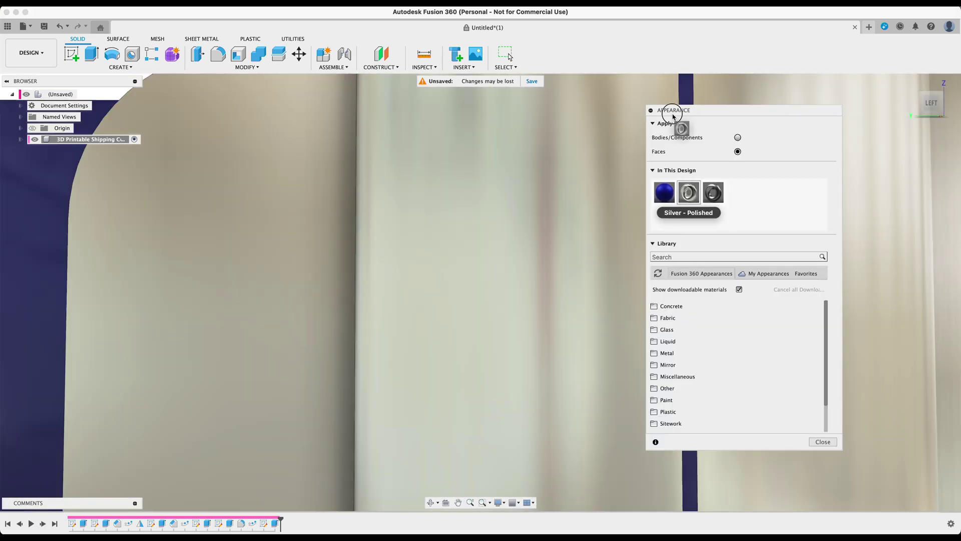
Step: Finish the appearance assignment and save the design as "3D Printed Shipping Container"
scroll(247, 253, "up", 3)
scroll(237, 303, "down", 10)
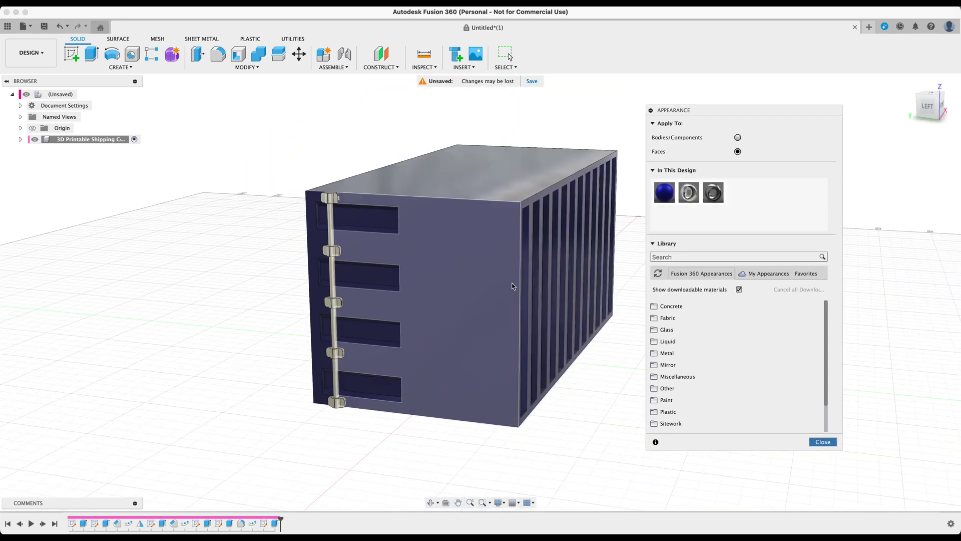
scroll(320, 195, "up", 10)
left_click(823, 440)
key("super+s")
type("3D Printed Shipping Container")
left_click(633, 191)
key("Return")
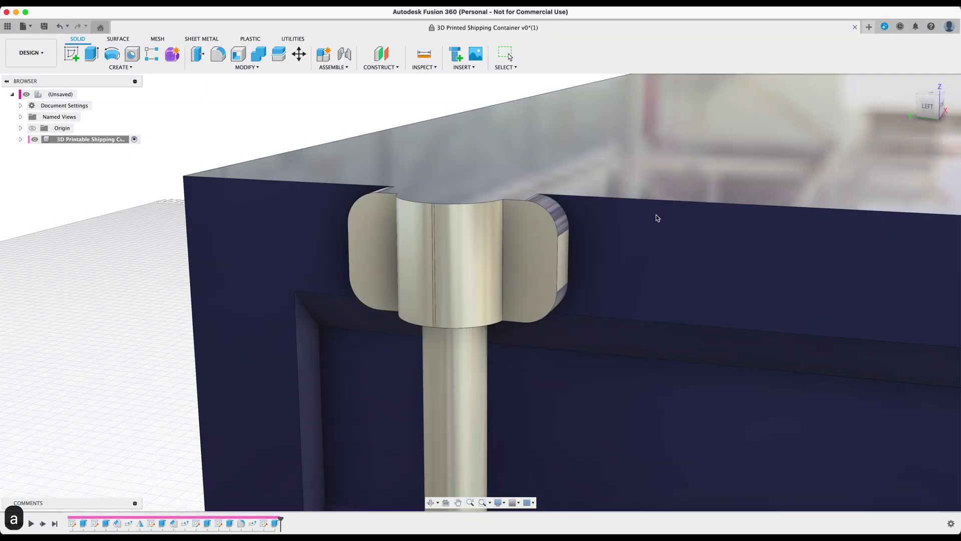
Step: Reopen the appearance settings and apply Silver - Polished to another remaining bracket face
key("a")
left_click_drag(688, 192, 566, 295)
scroll(365, 300, "down", 15)
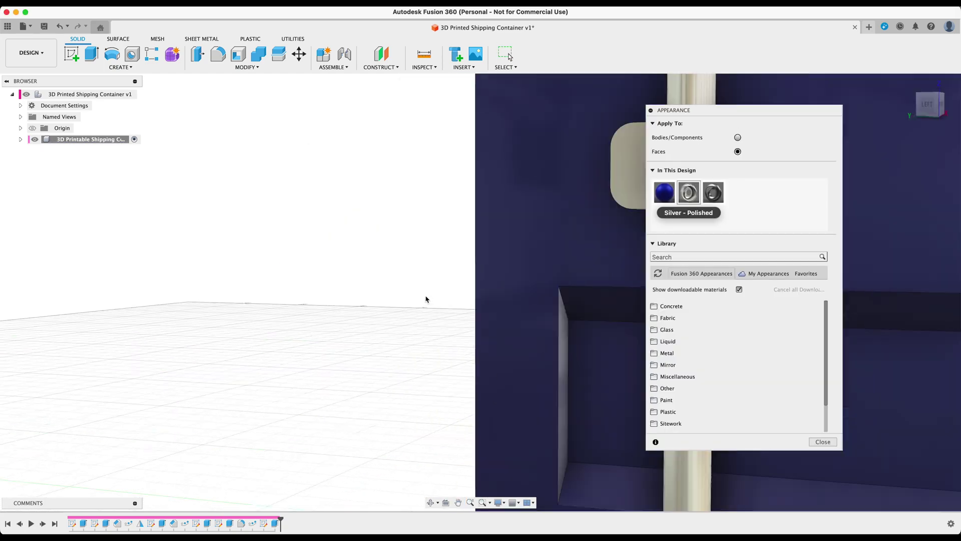
key("Escape")
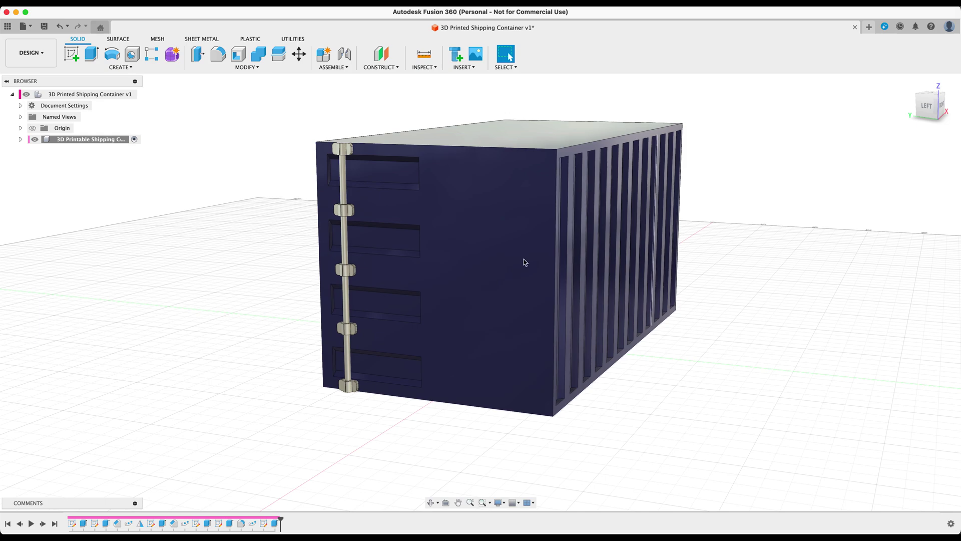
Step: Switch to the Render workspace with the container's door end and ribbed side in view
middle_click_drag(271, 262, 331, 281, "shift")
scroll(291, 243, "up", 3)
scroll(291, 243, "down", 3)
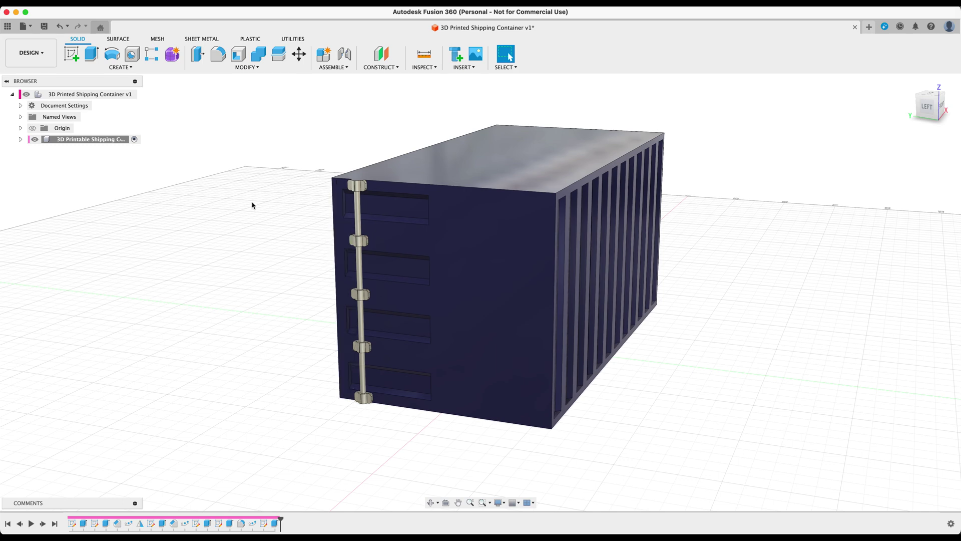
left_click(55, 61)
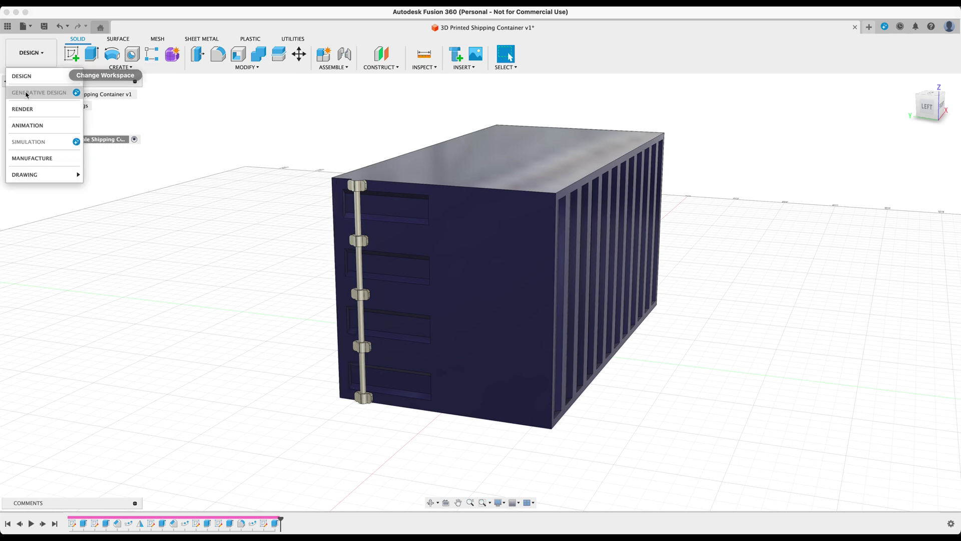
left_click(23, 108)
mouse_move(260, 229)
middle_mouse_down("shift")
mouse_move(264, 216)
mouse_move(256, 217)
middle_mouse_up("shift")
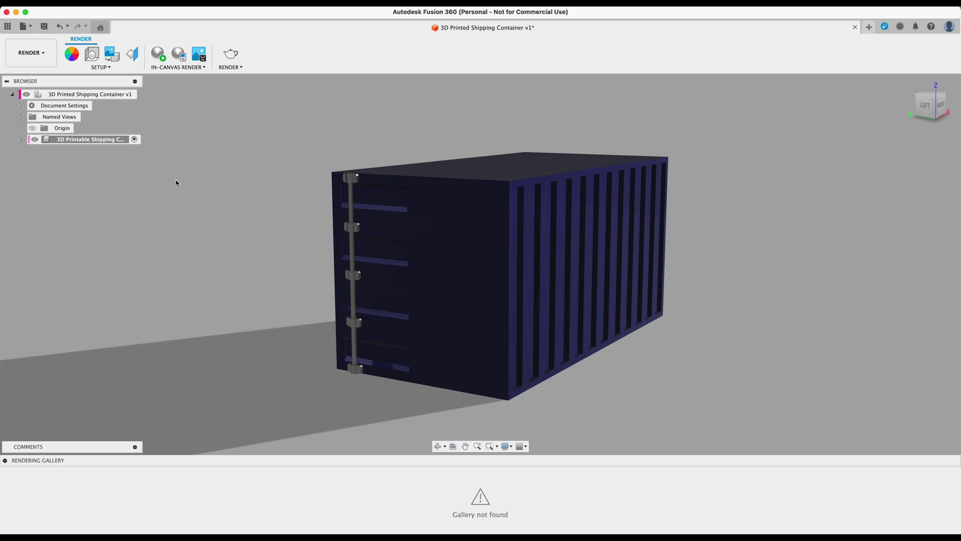
Step: Open the scene settings and set the current environment to Photobooth
left_click(89, 54)
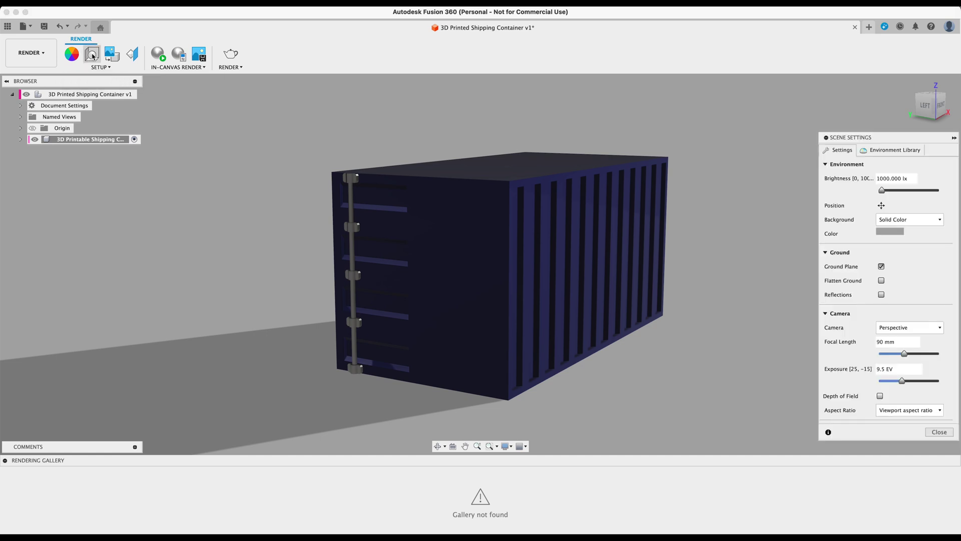
left_click_drag(843, 138, 754, 126)
left_click(806, 138)
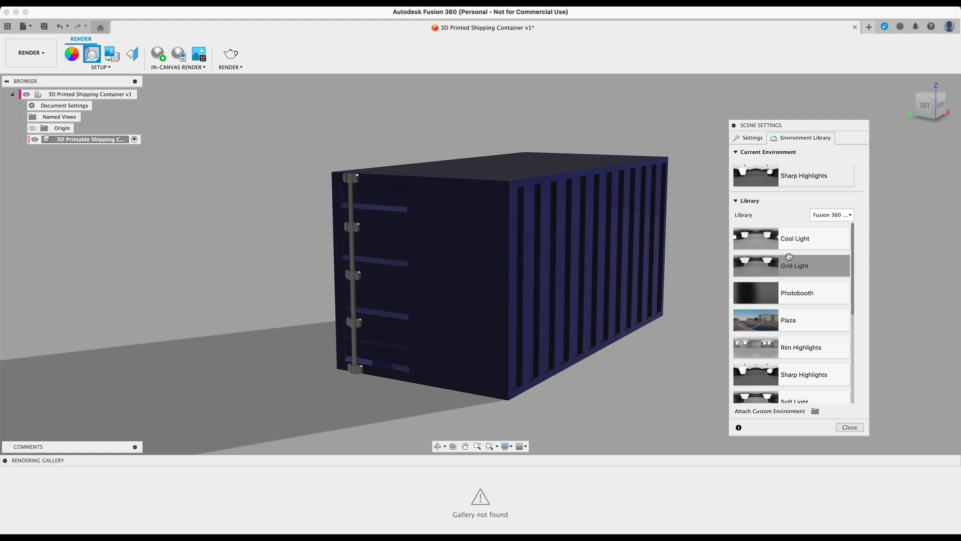
left_click_drag(790, 287, 796, 177)
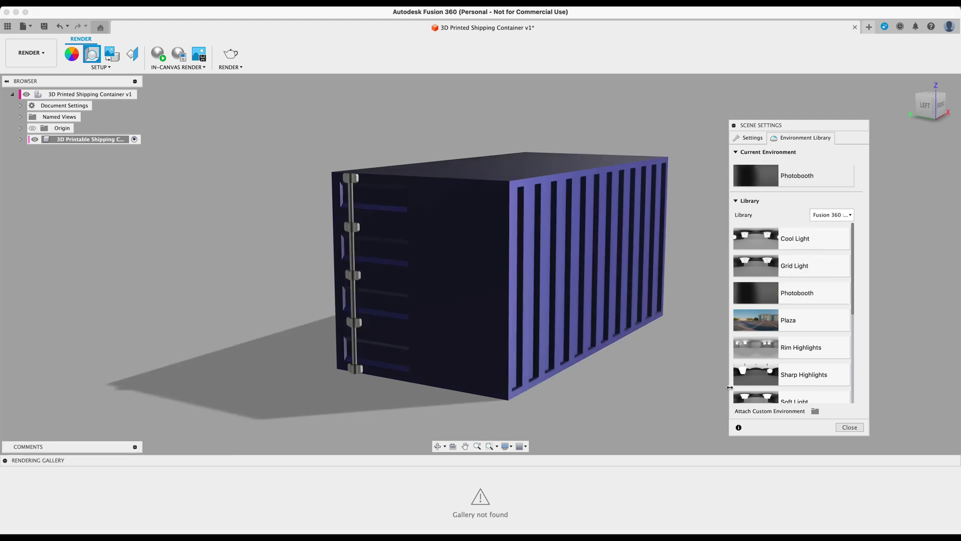
Step: Rotate the scene environment to 25.1 degrees and close the scene settings
left_click(748, 138)
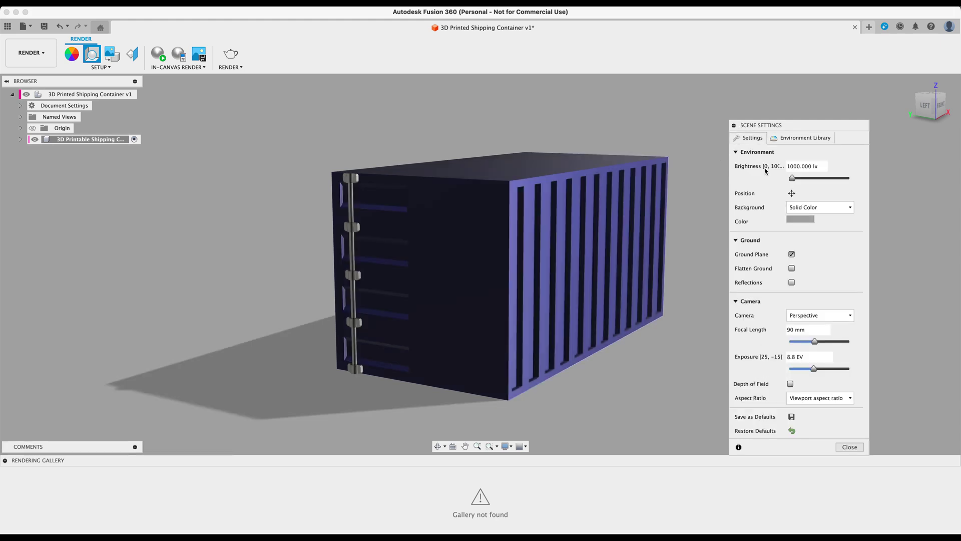
left_click(792, 193)
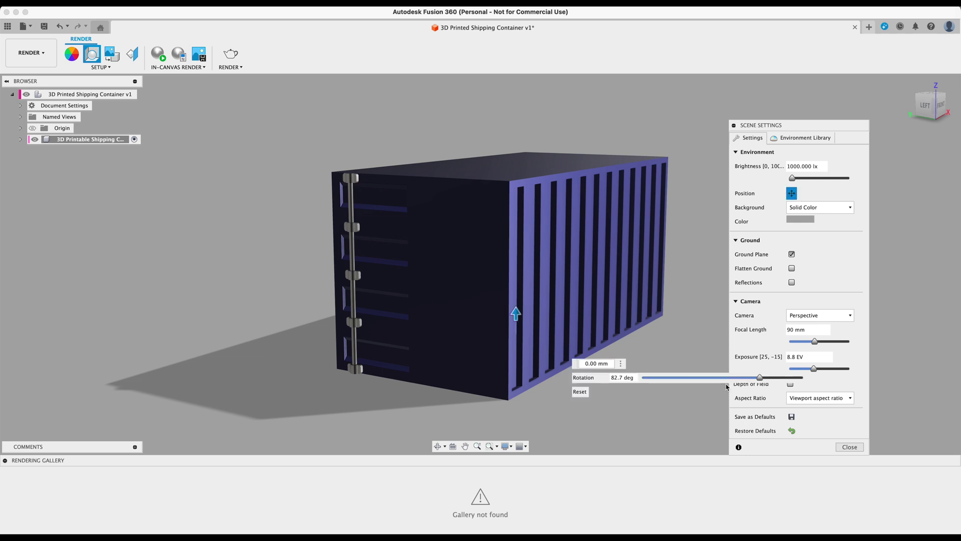
left_click_drag(758, 383, 735, 388)
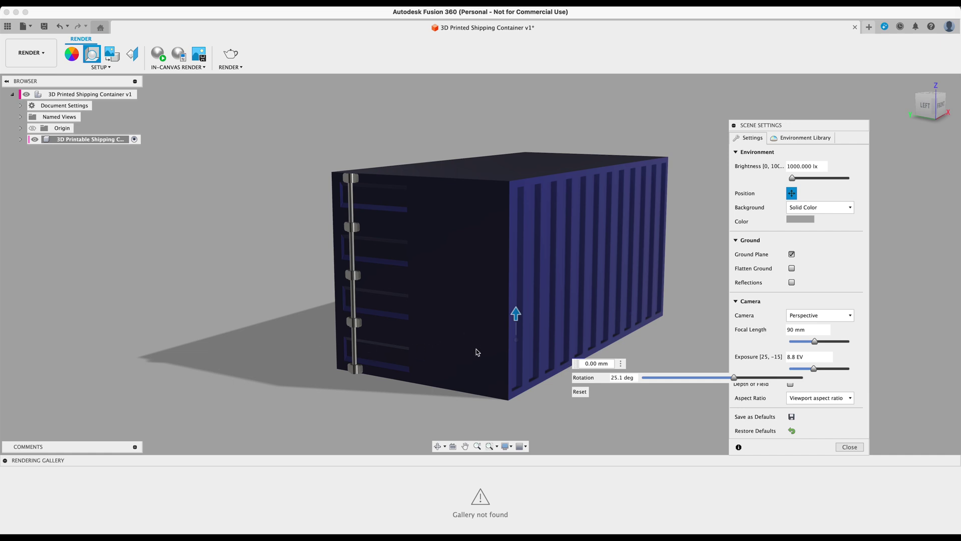
left_click(847, 446)
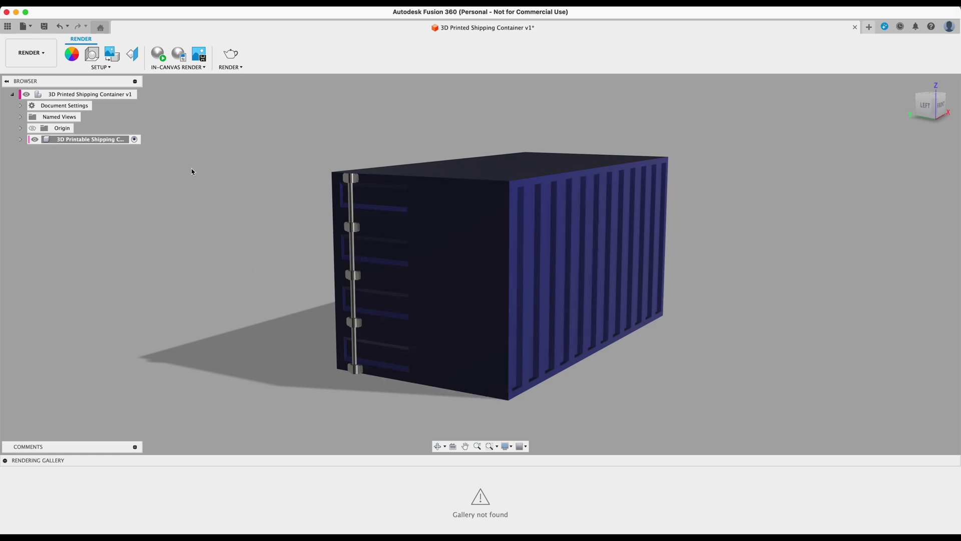
Step: Start an in-canvas render of the container and set the camera exposure to 6.7 EV
left_click(157, 53)
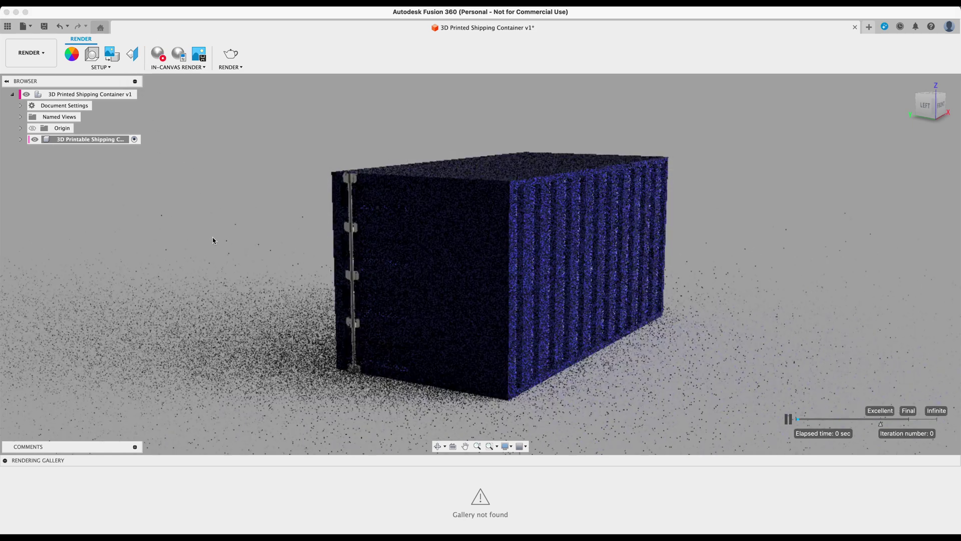
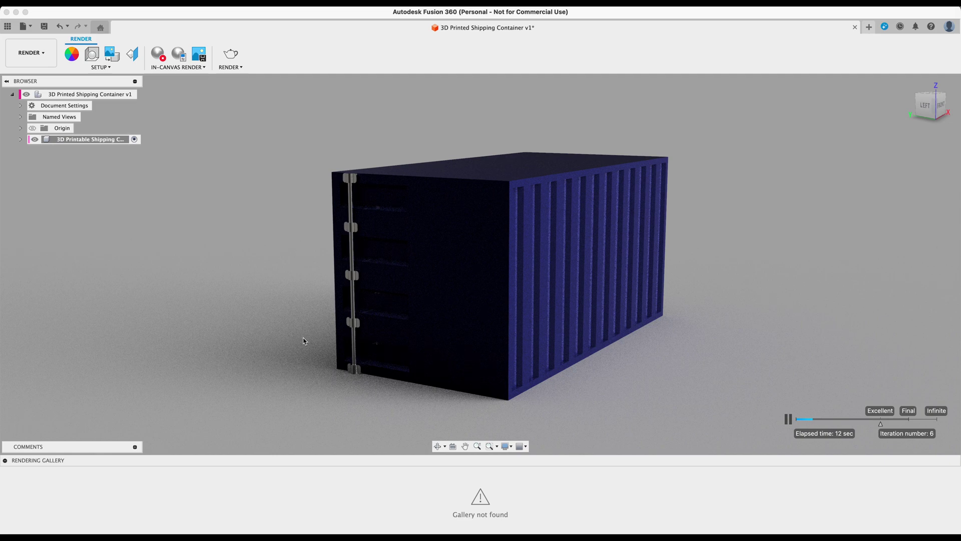
left_click(92, 53)
left_click_drag(812, 370, 817, 369)
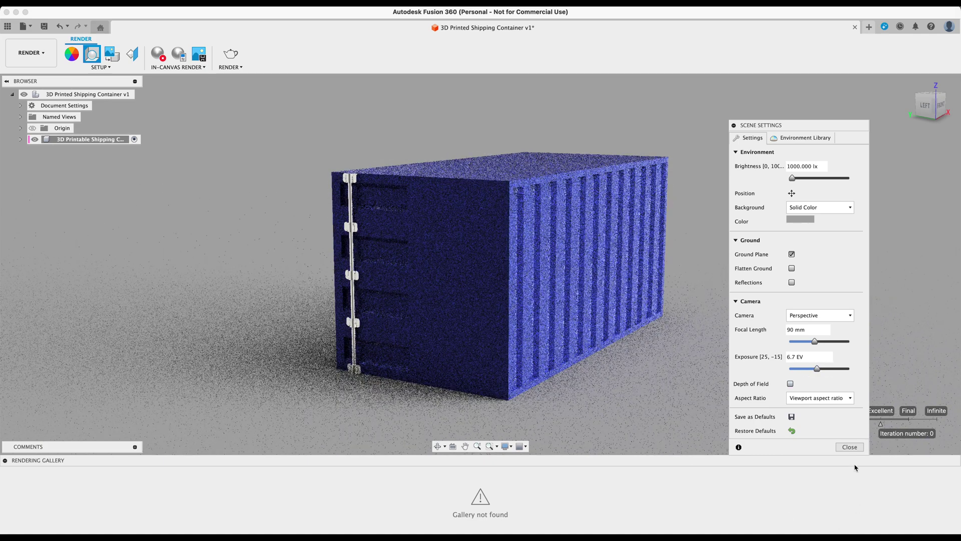
Step: Close the scene settings and return to the Design workspace with the container's door end in view
left_click(849, 447)
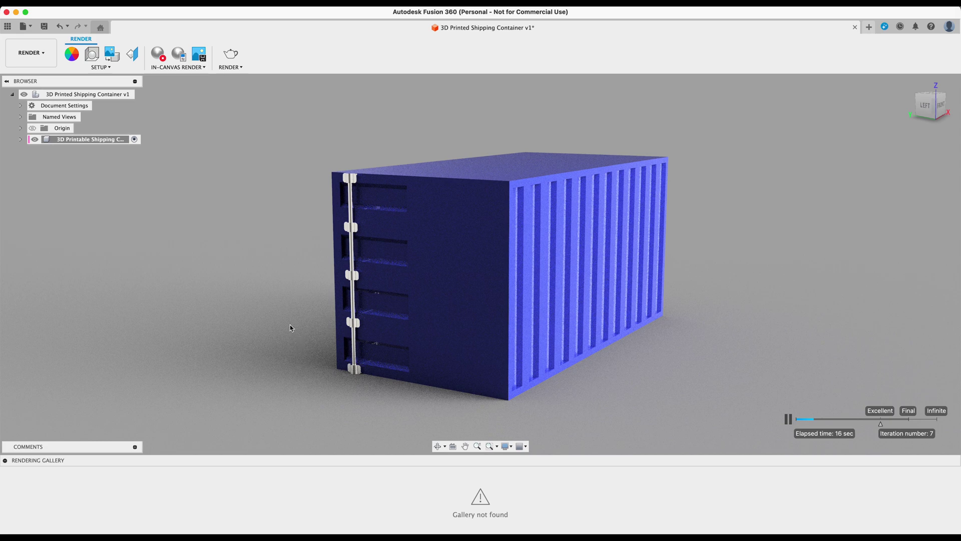
left_click(38, 65)
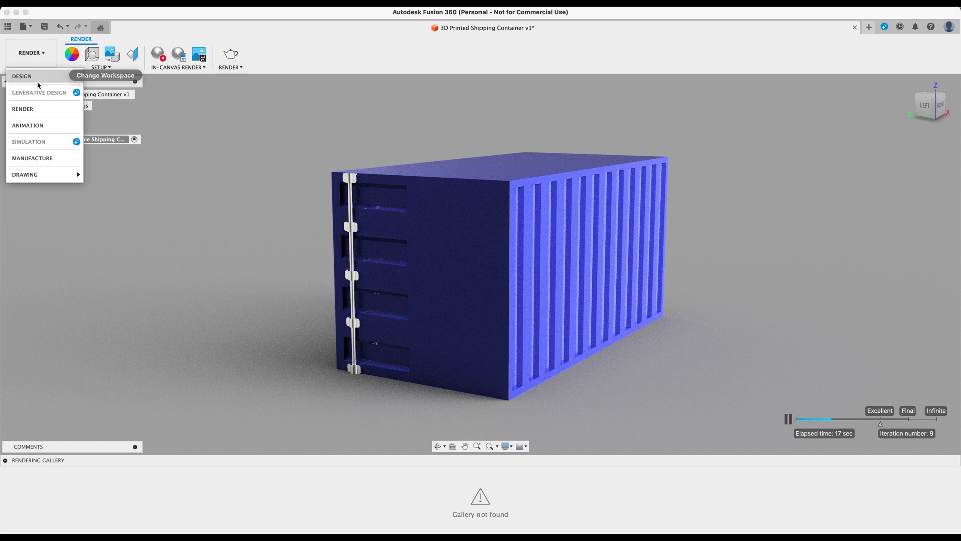
left_click(38, 79)
middle_click_drag(246, 356, 300, 344, "shift")
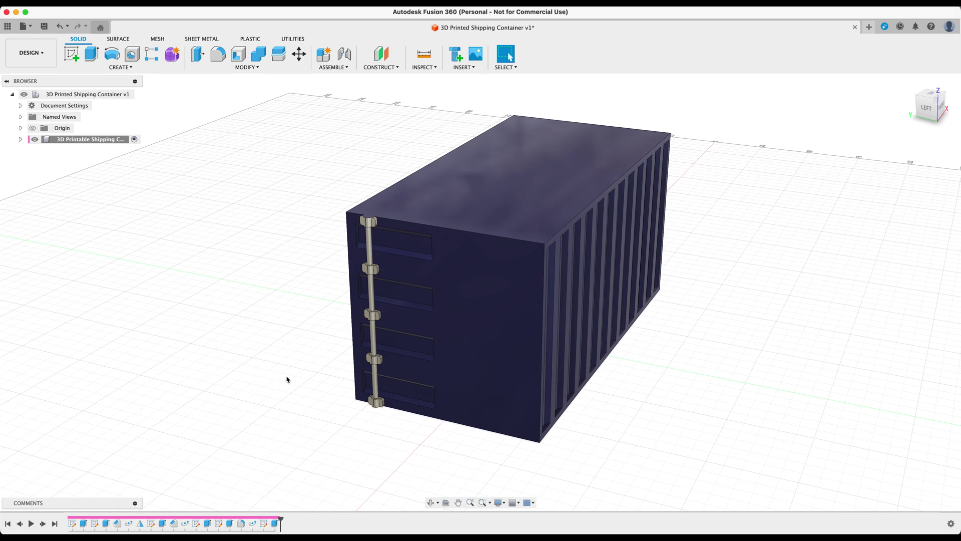
Step: Start a Pattern on Path of the five door bar and bracket features along the top edge of the door end
type("spattern")
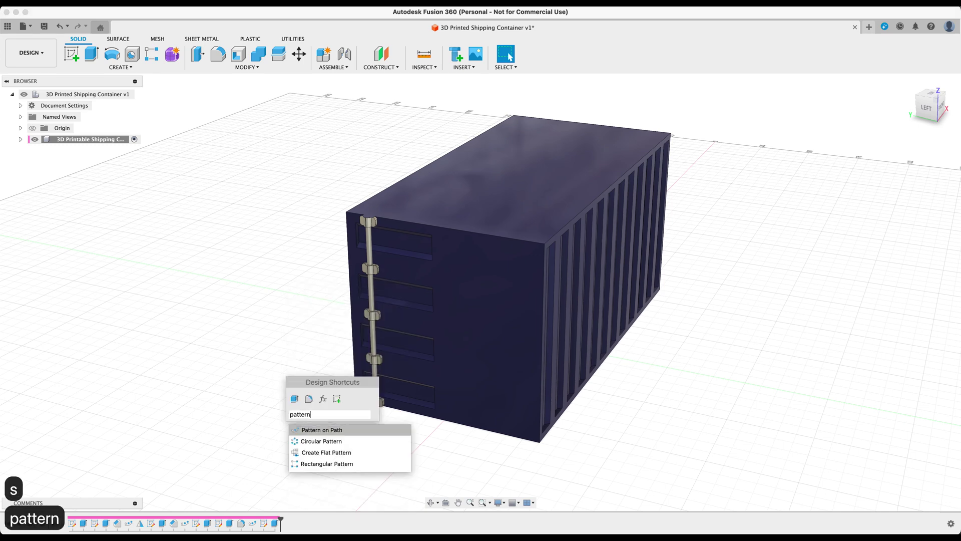
key("Return")
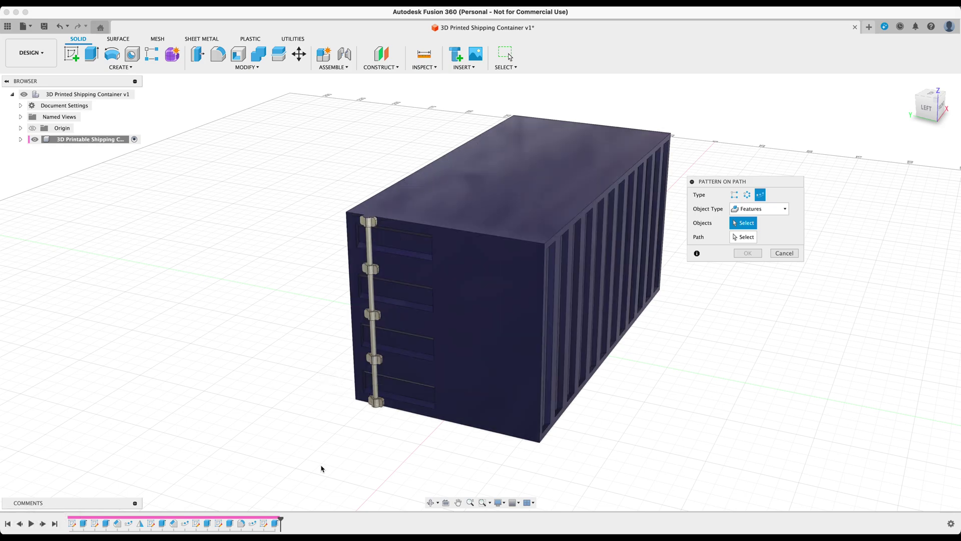
left_click(275, 523)
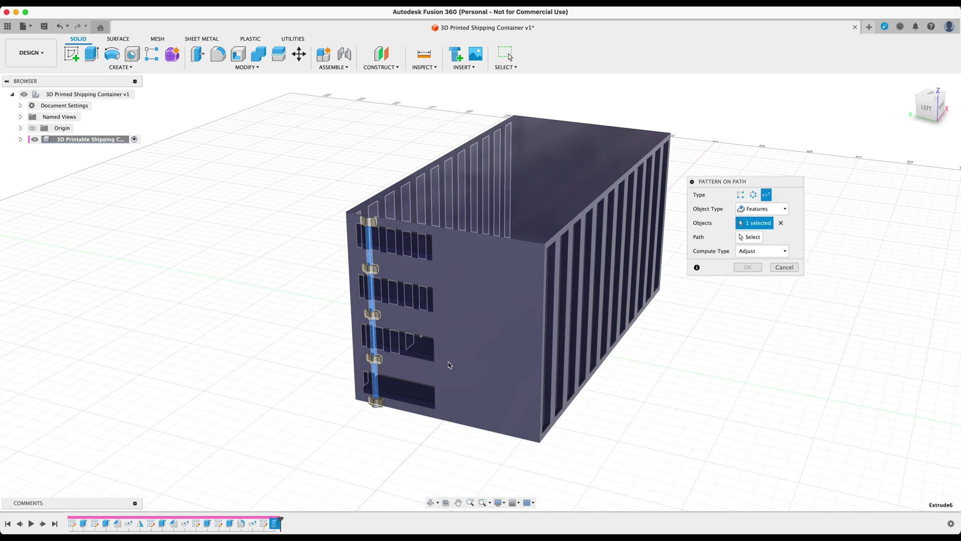
left_click(252, 524)
left_click(241, 524)
left_click(231, 524)
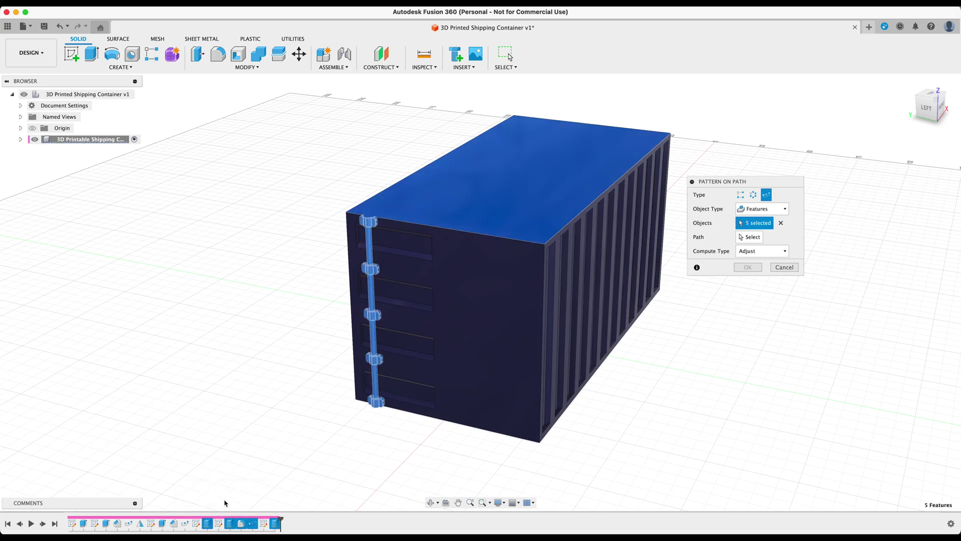
left_click(749, 237)
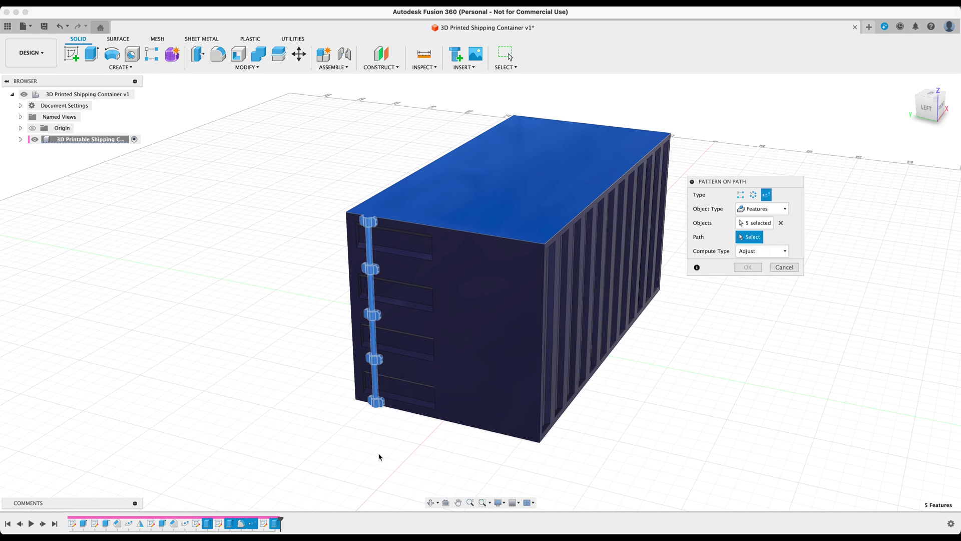
left_click(443, 228)
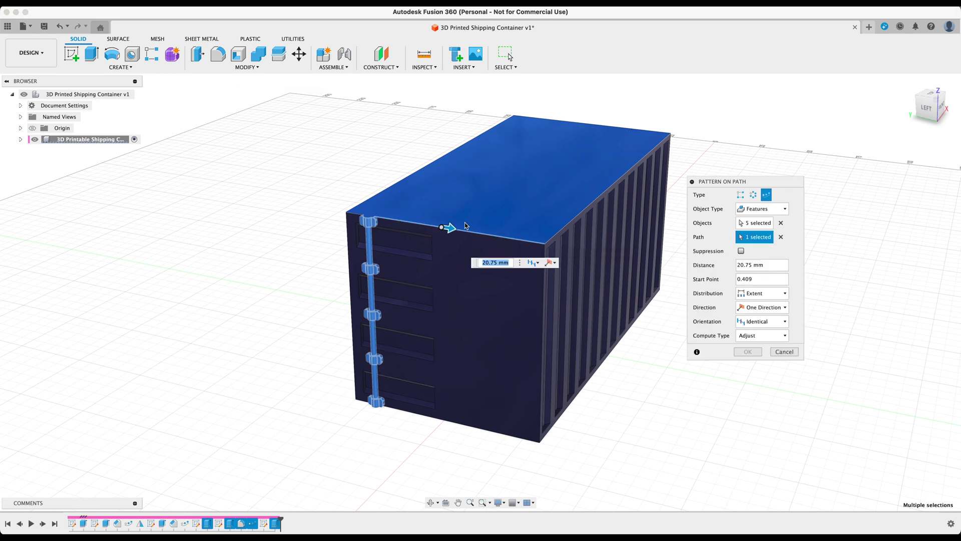
Step: Set the door bar pattern to a quantity of 4 over a distance of 67 mm and create it
left_click_drag(451, 231, 617, 255)
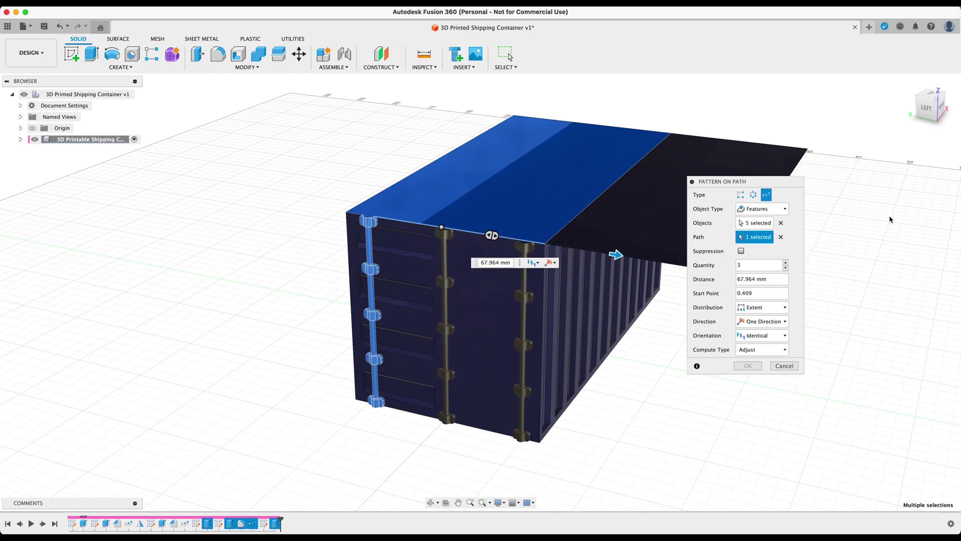
left_click(926, 107)
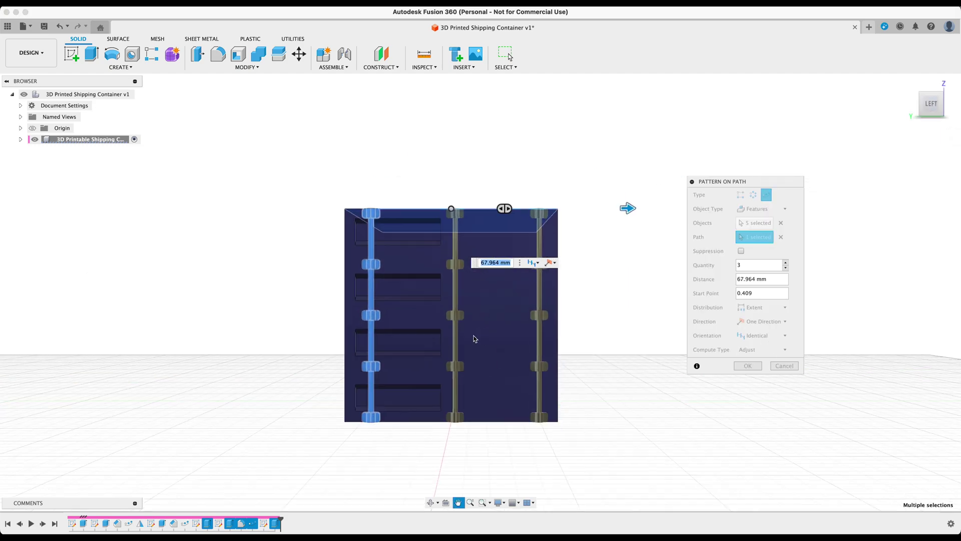
left_click(785, 262)
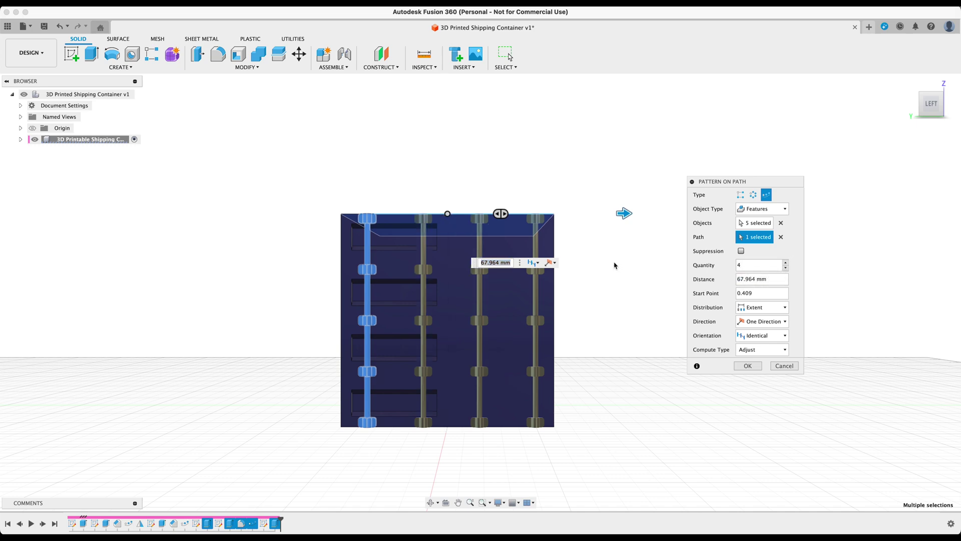
scroll(605, 255, "up", 2)
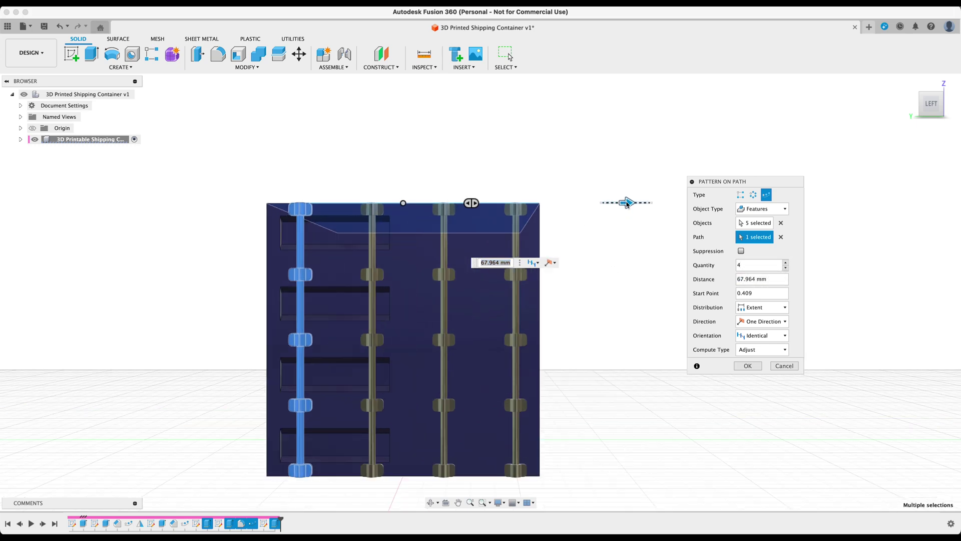
left_click(761, 278)
type("66")
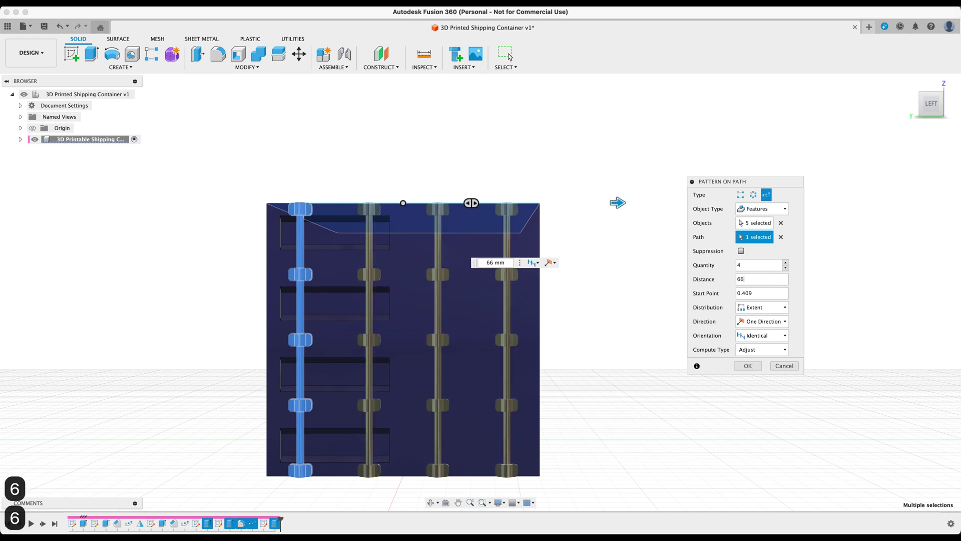
key("BackSpace")
type("7")
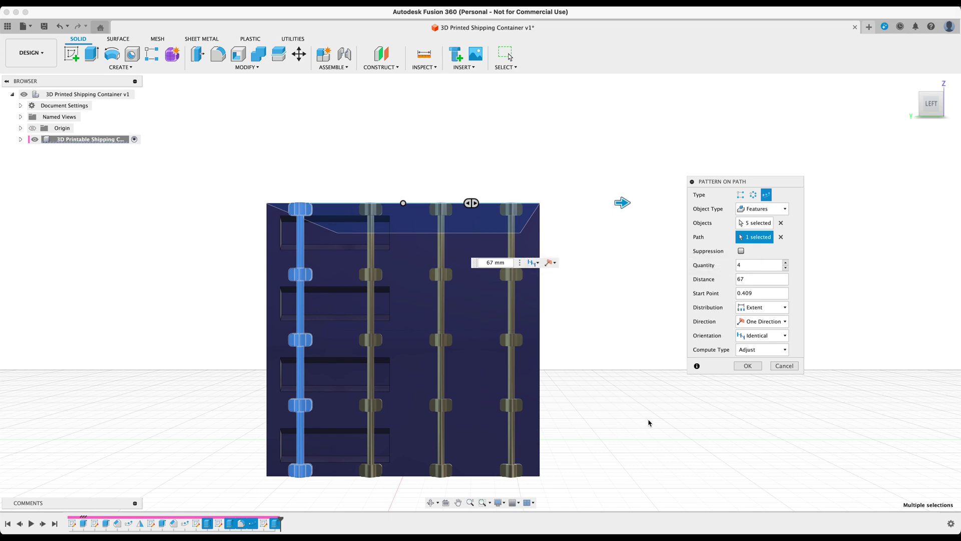
left_click(747, 366)
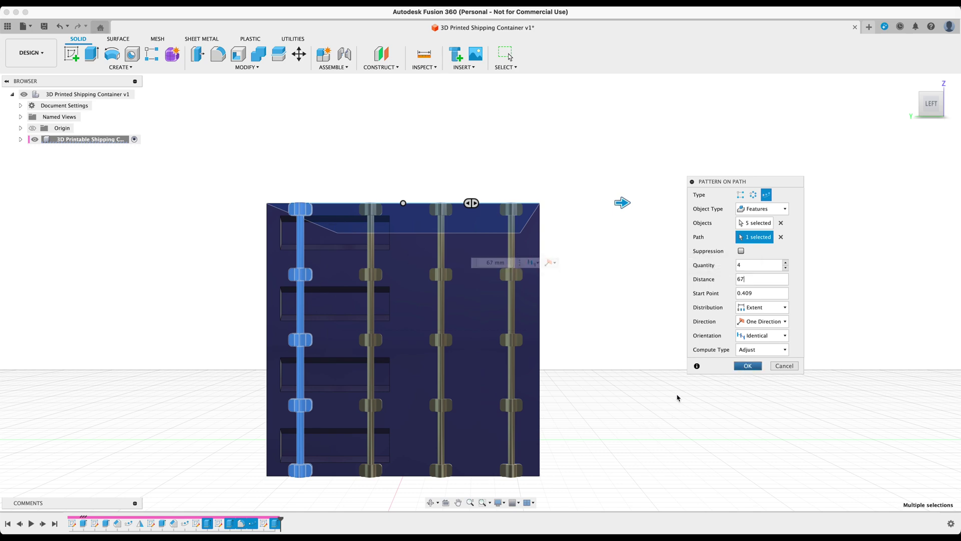
Step: Open the door bar pattern's settings for review and close them
middle_click_drag(677, 393, 648, 333, "shift")
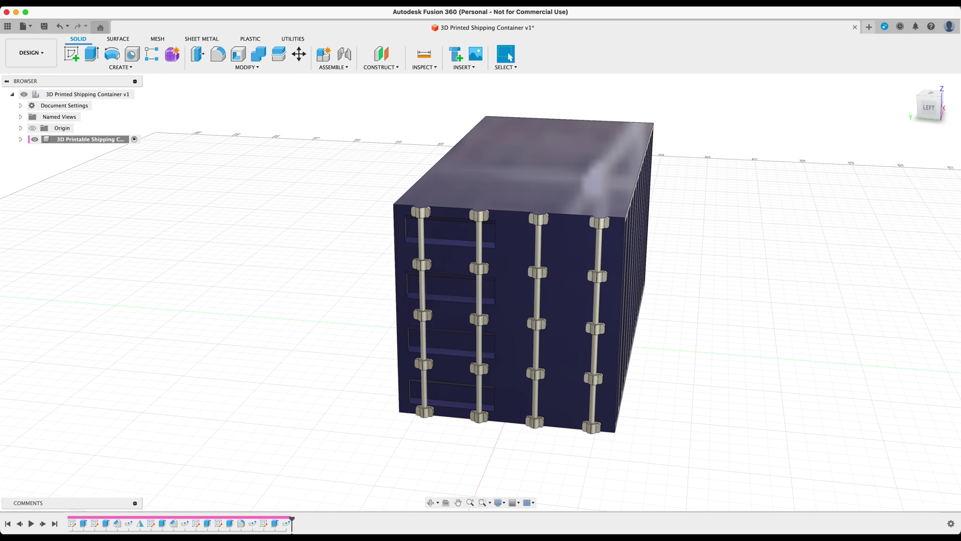
double_click(287, 523)
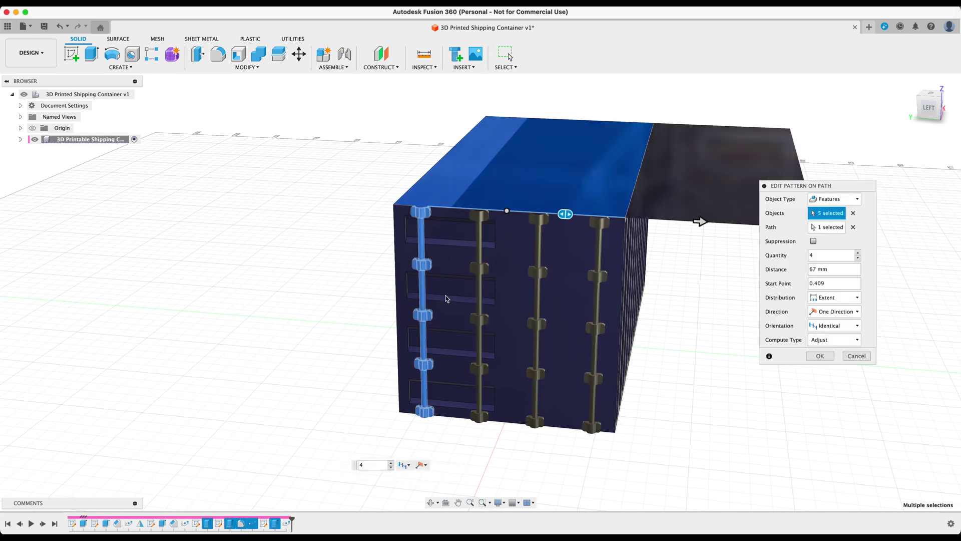
key("Return")
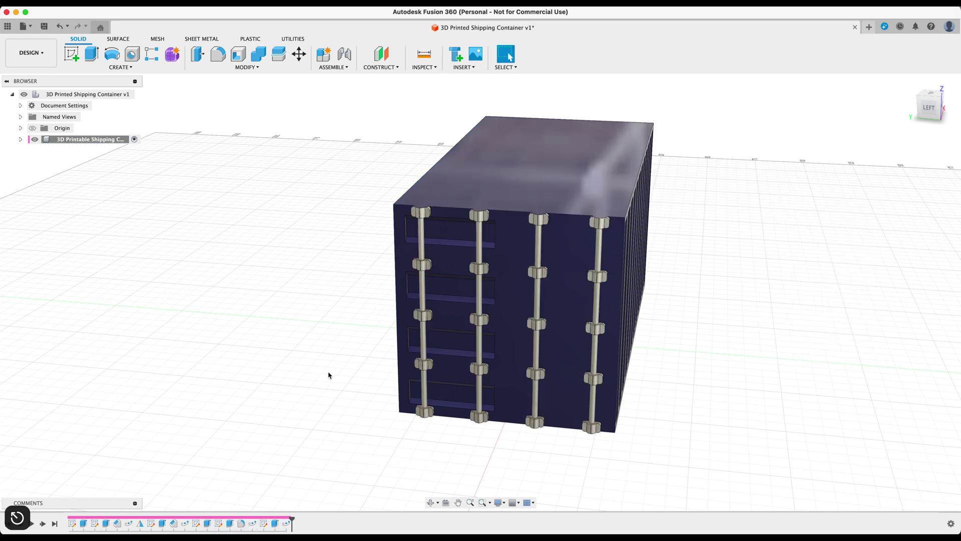
Step: Mirror the door's recessed panel features, including their vertical pattern, across the container's lengthwise centre plane, hiding the component temporarily to pick the plane
type("s")
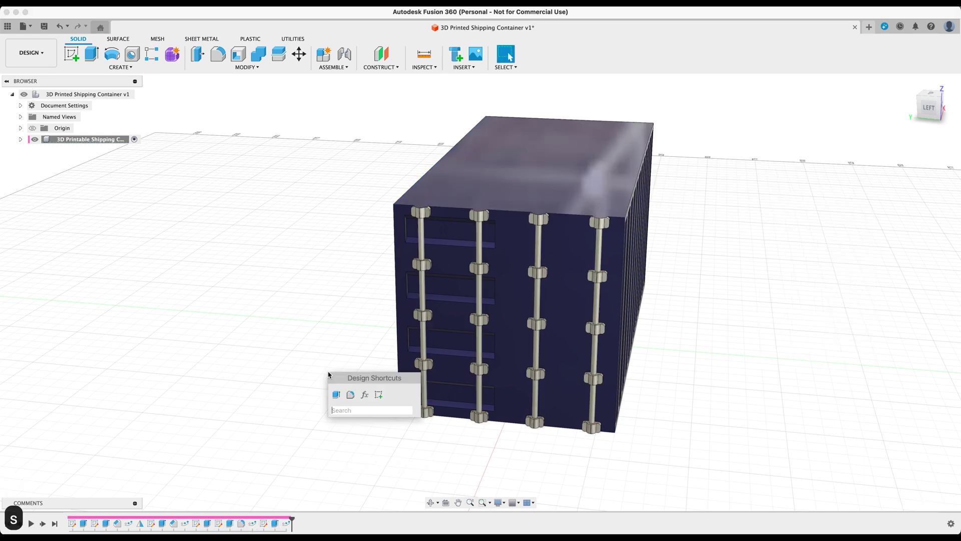
type("patter")
key("super+a")
type("mirr")
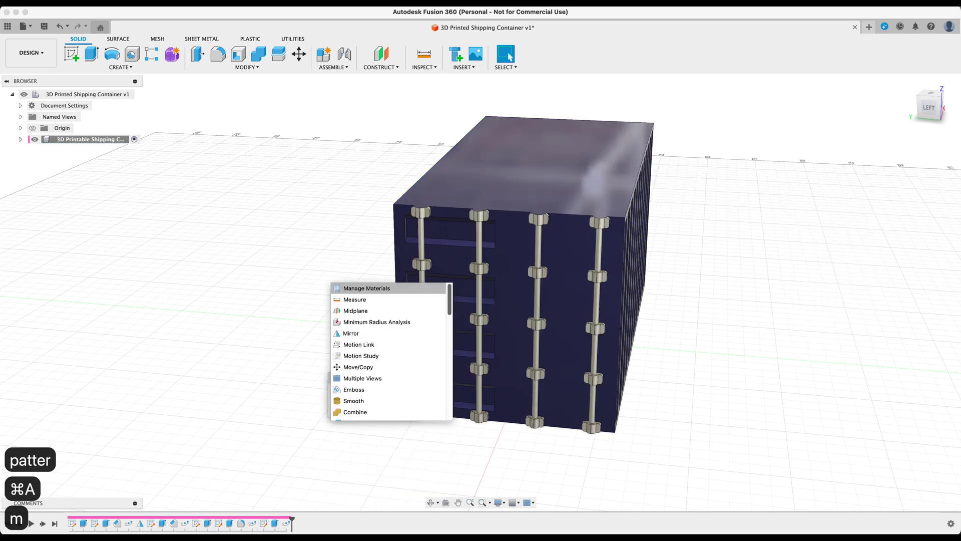
key("Return")
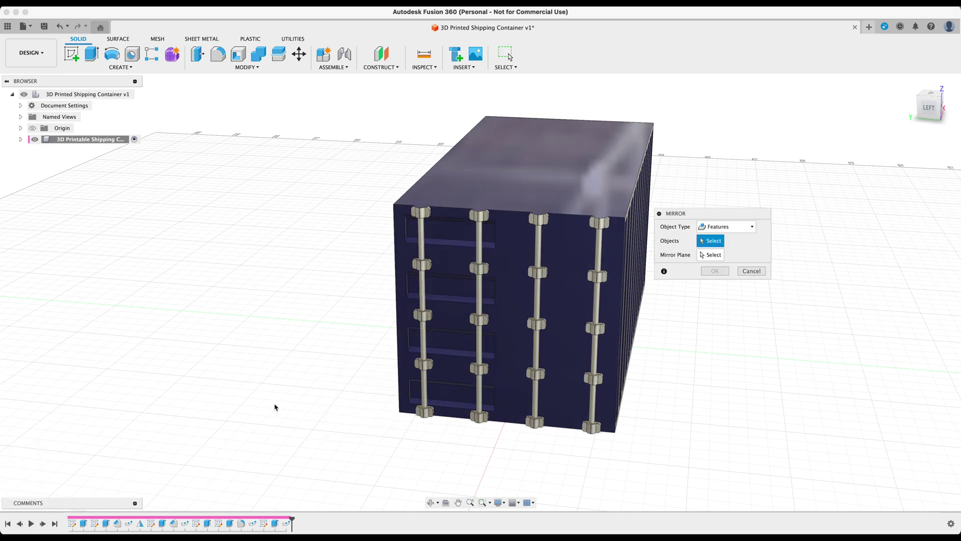
left_click(162, 525)
left_click(173, 524)
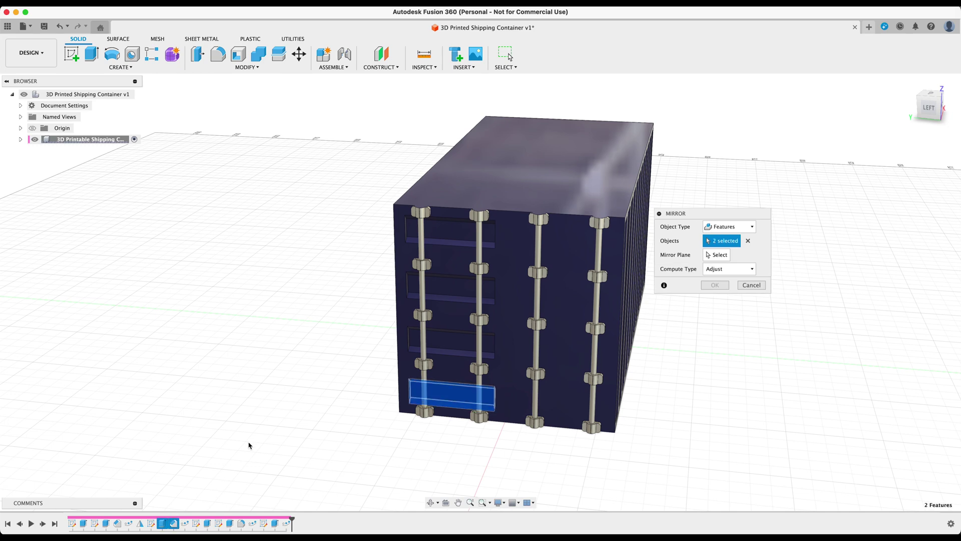
left_click(186, 526)
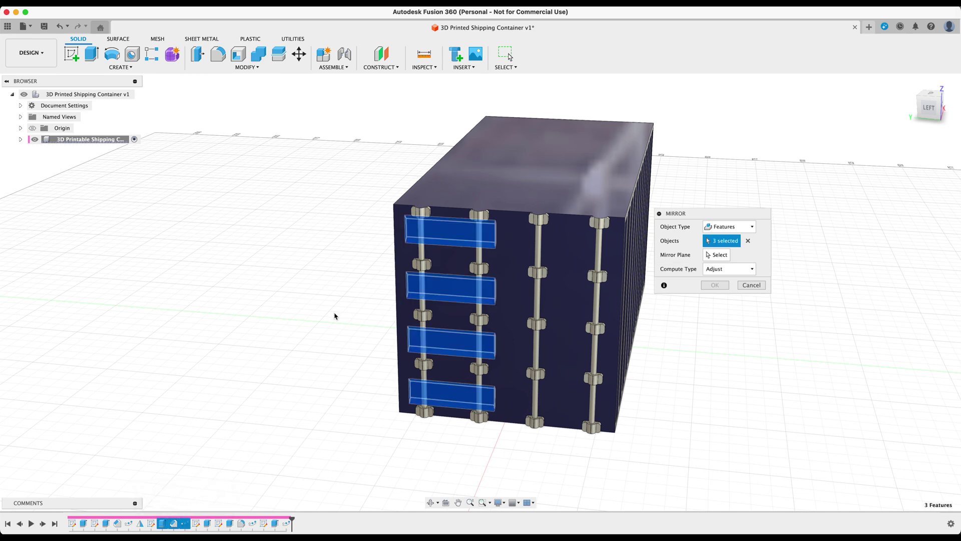
left_click(716, 255)
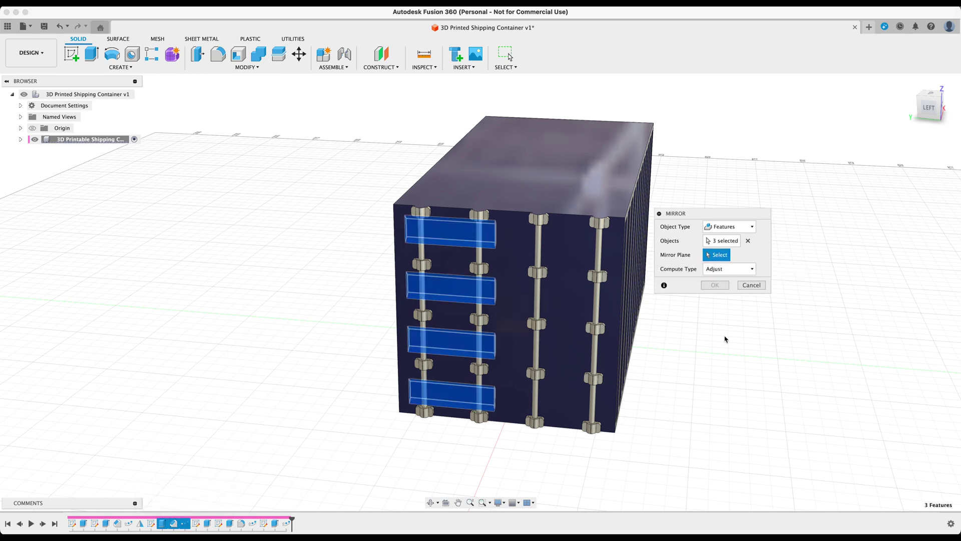
left_click(34, 139)
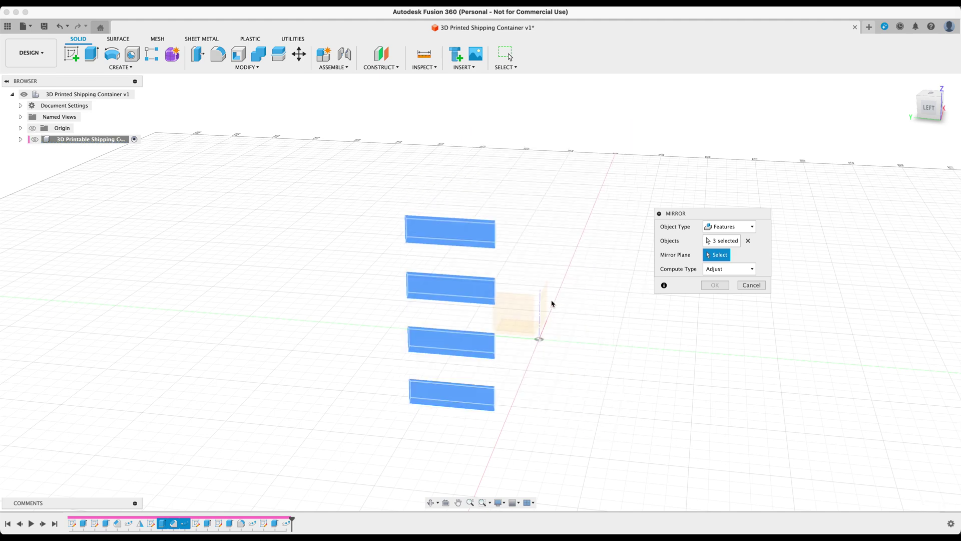
left_click(548, 304)
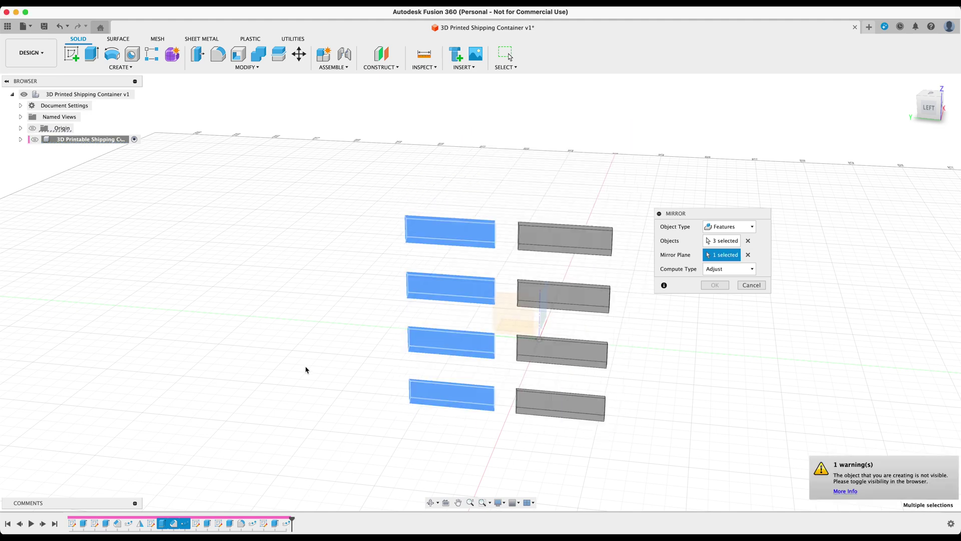
left_click(34, 139)
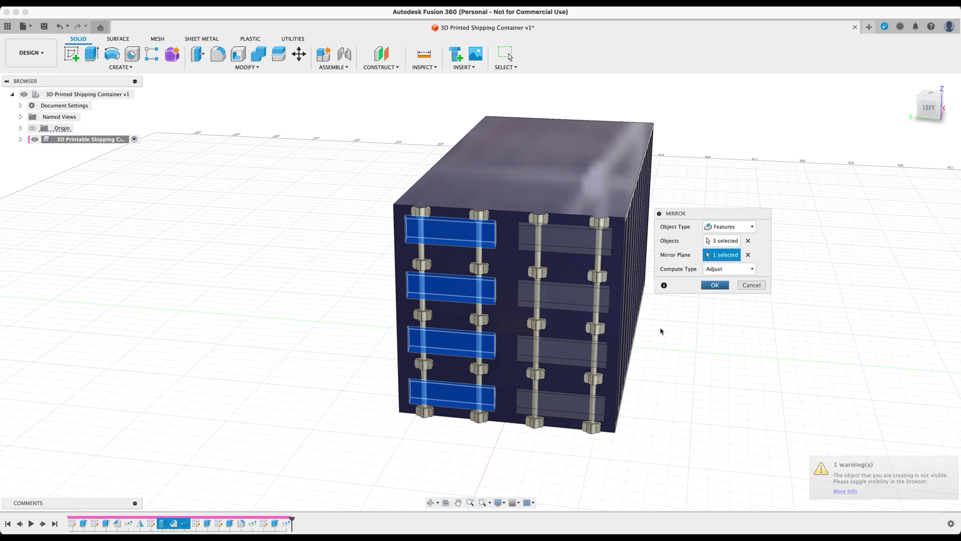
left_click(714, 285)
Step: Roll the timeline back to just before the door recess extrude and start a new sketch on the door end face
scroll(408, 230, "down", 3)
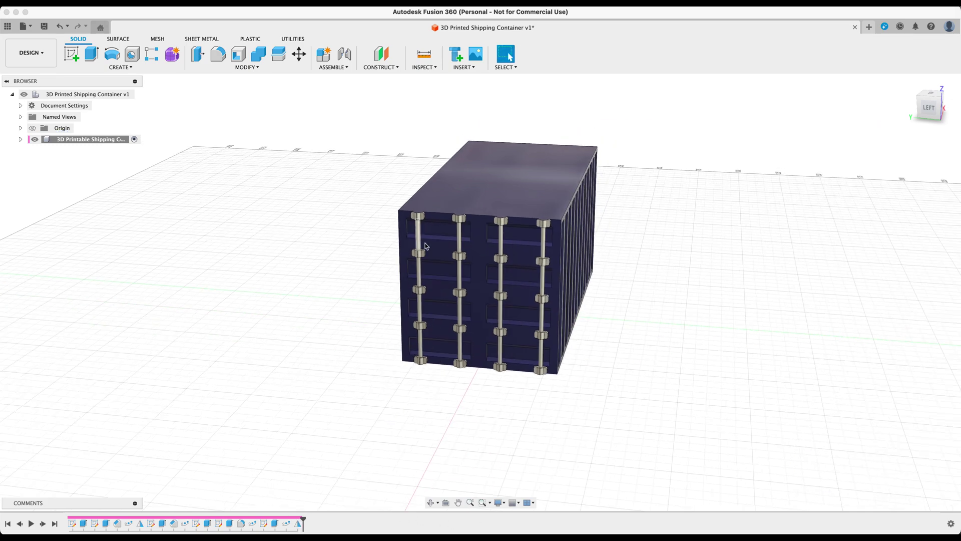
middle_click_drag(386, 356, 294, 292, "shift")
scroll(345, 269, "up", 5)
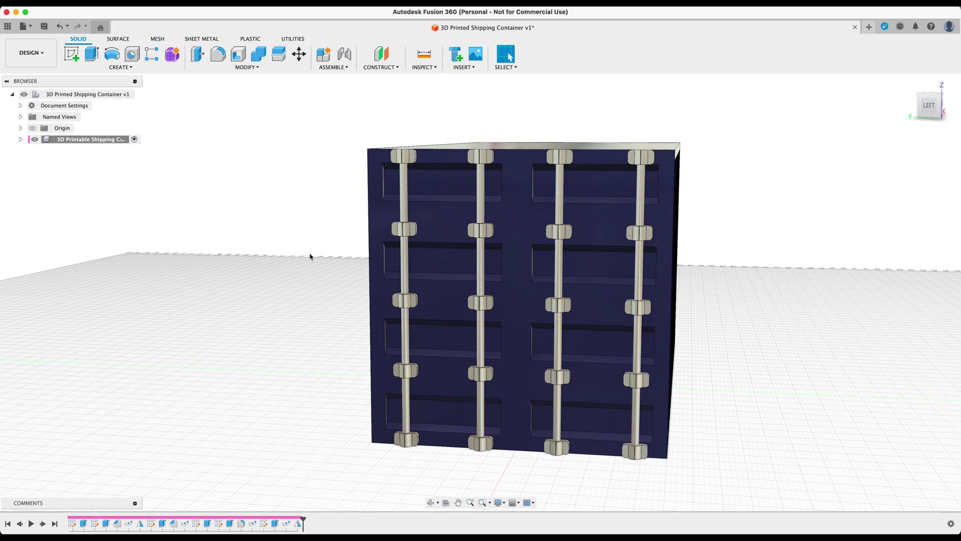
middle_click_drag(322, 281, 341, 275, "shift")
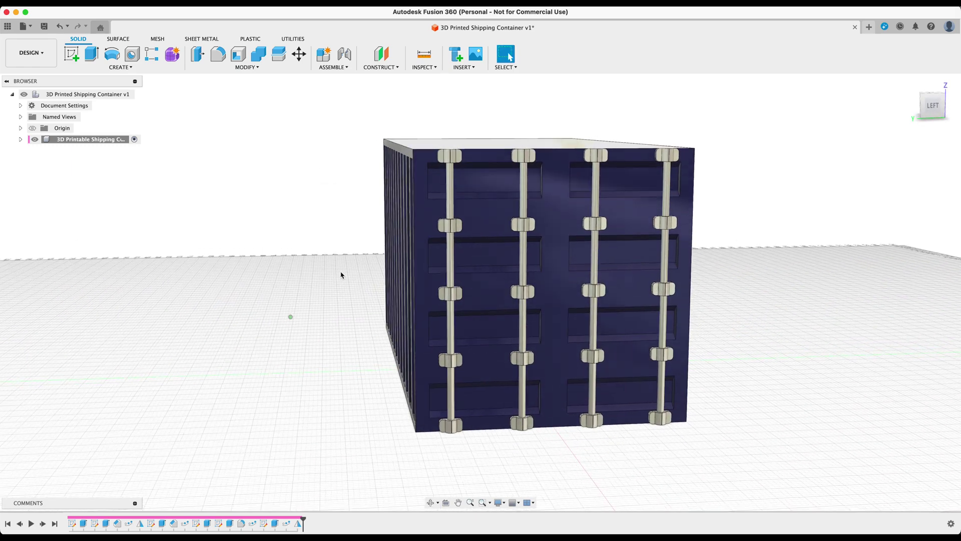
left_click(937, 109)
middle_click_drag(751, 179, 706, 194)
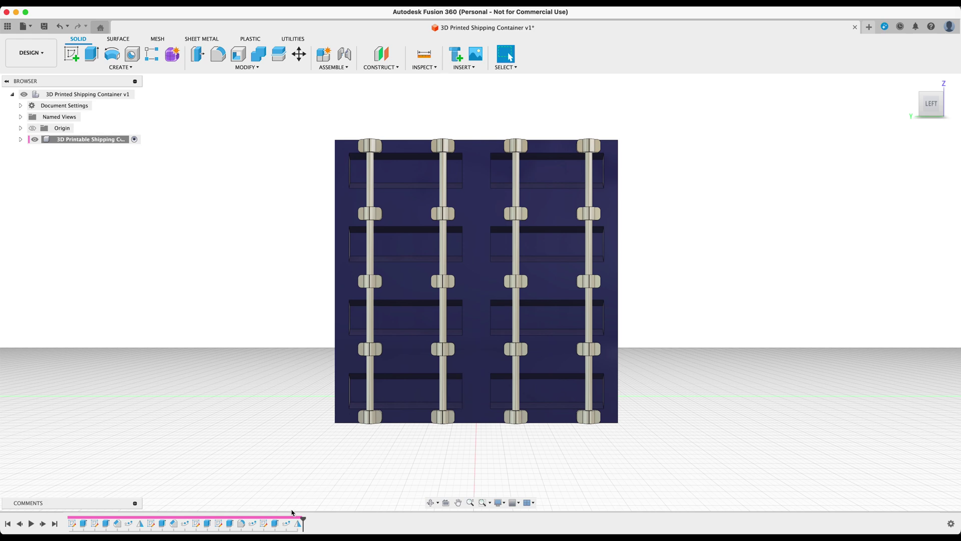
left_click_drag(302, 521, 157, 520)
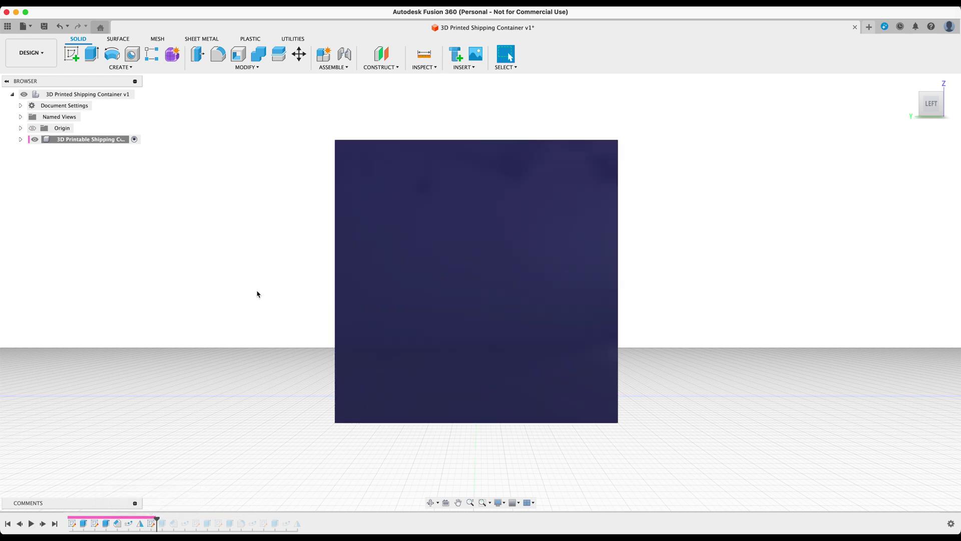
left_click(64, 55)
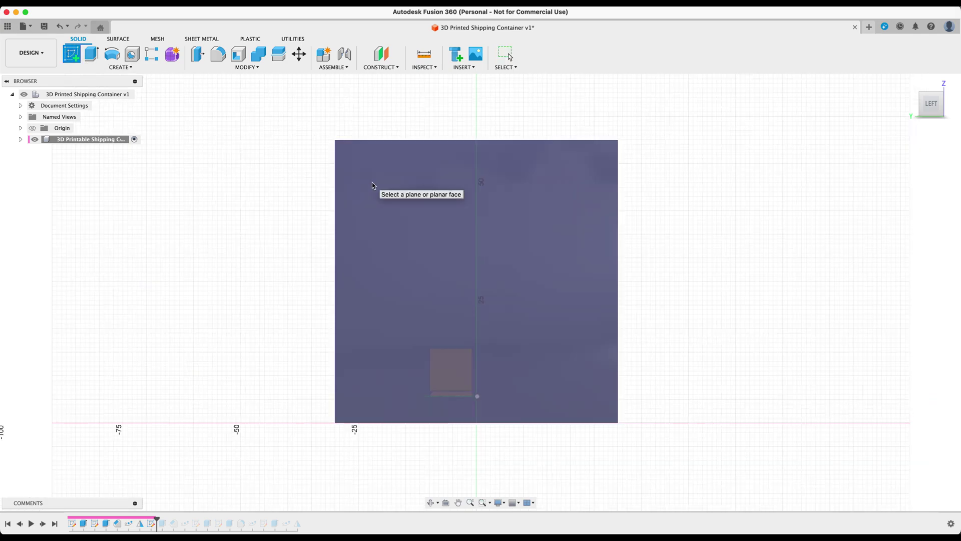
left_click(372, 183)
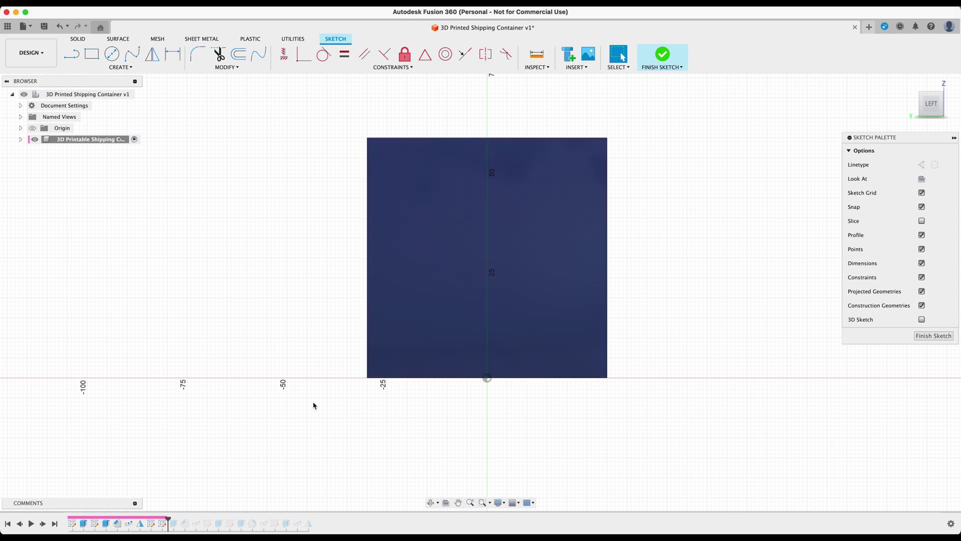
Step: Draw a tall rectangle over one half of the door end face, slightly inset from its edges
left_click(92, 54)
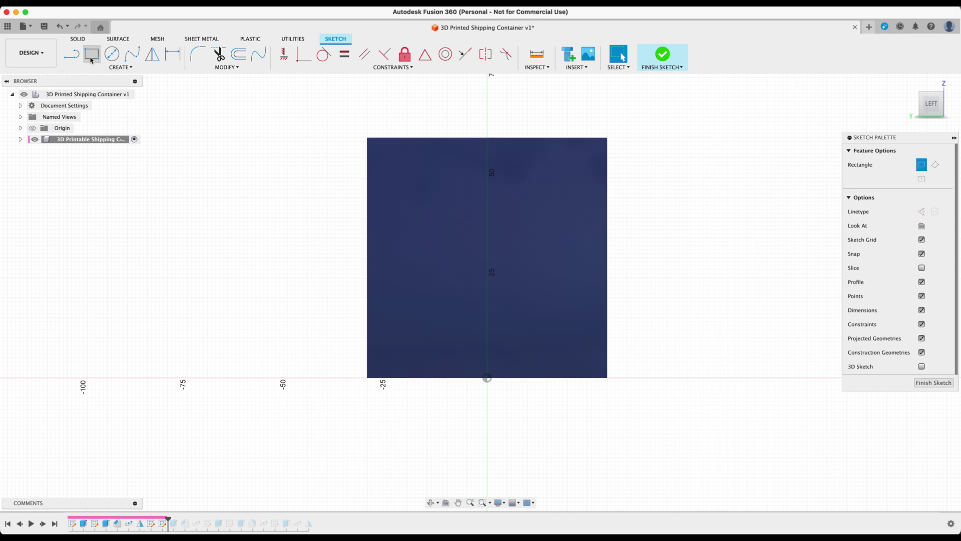
left_click(377, 148)
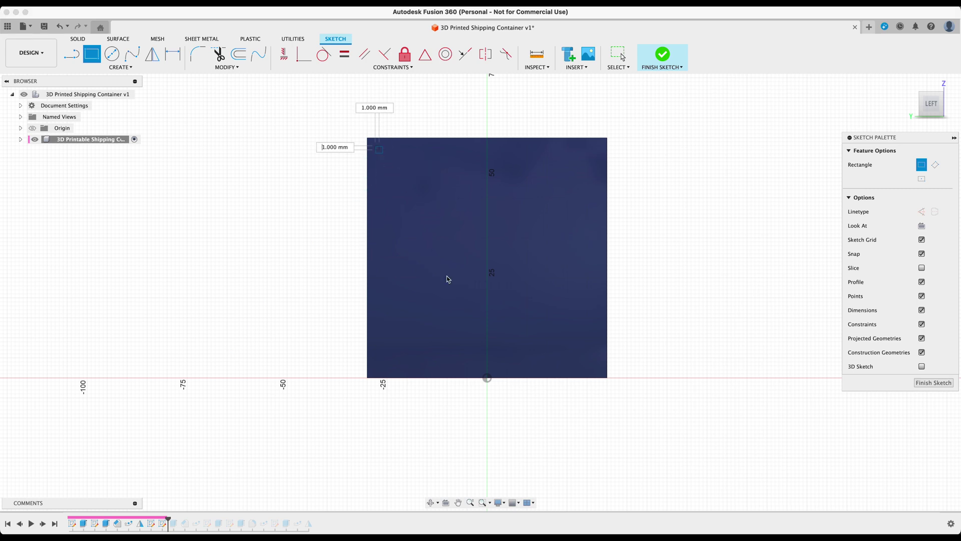
left_click(481, 367)
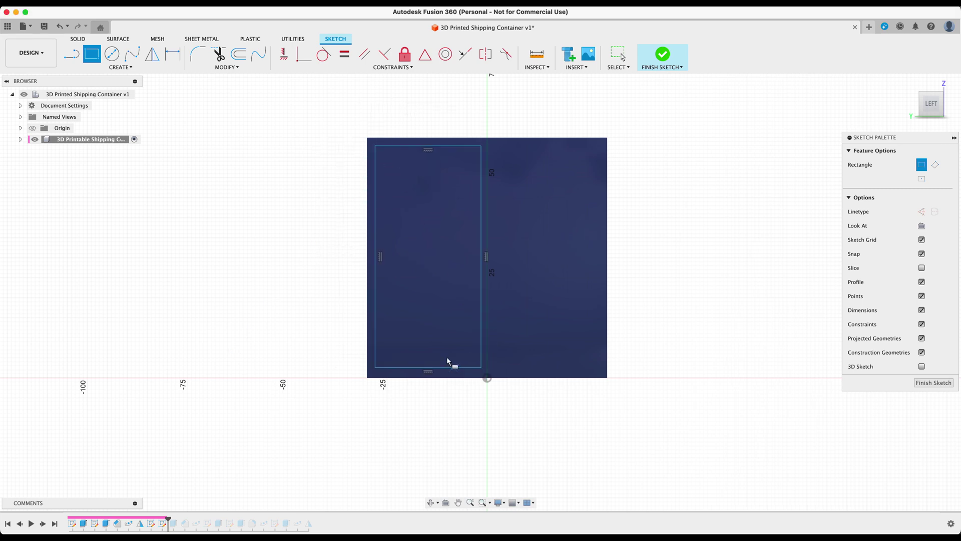
scroll(323, 220, "up", 4)
scroll(350, 222, "down", 2)
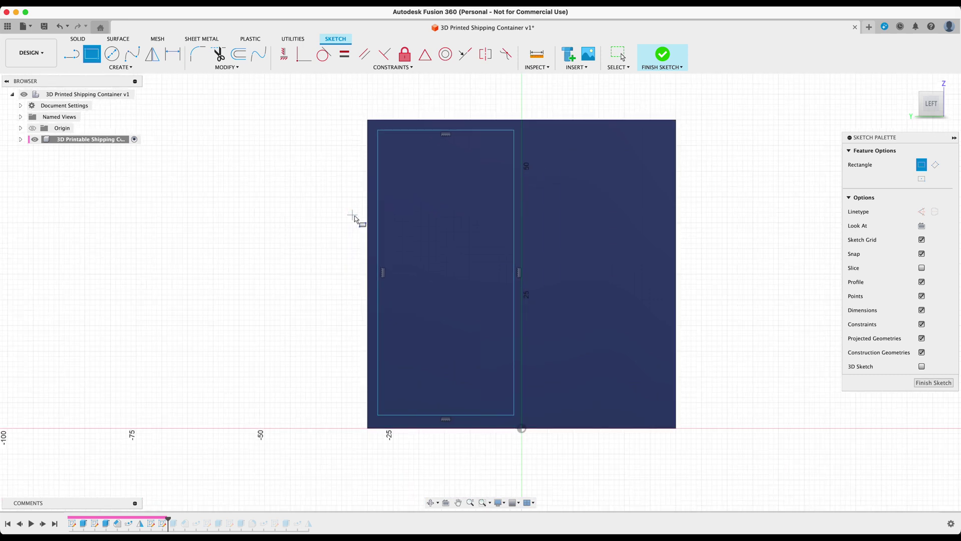
Step: Dimension the rectangle 2 mm from the door end's outer side edge and 2 mm from its upper edge
key("d")
left_click(368, 222)
left_click(366, 222)
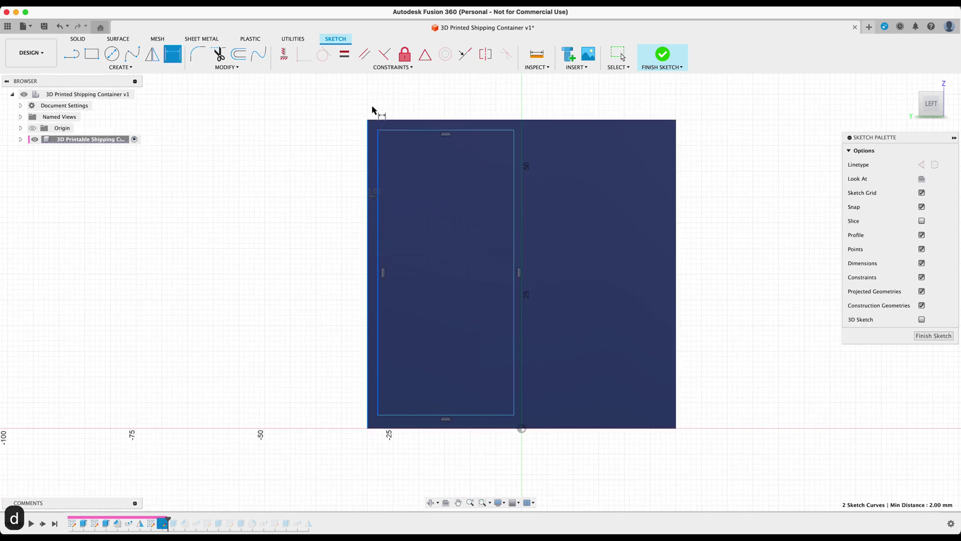
left_click(372, 103)
type("2")
key("Return")
left_click(395, 130)
left_click(399, 120)
left_click(408, 102)
type("2")
key("Return")
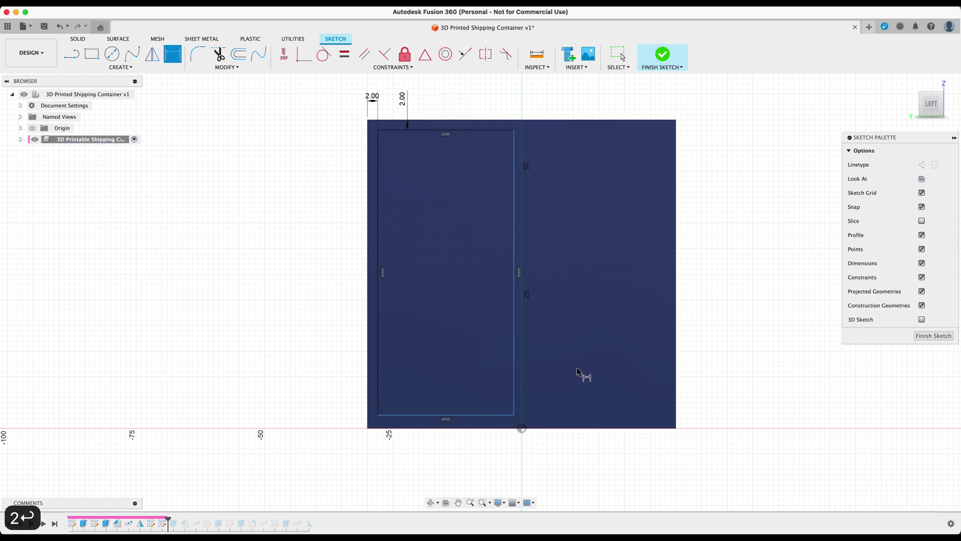
Step: Draw a vertical centre line from the origin to the door end's upper edge and place the rectangle's inner side 2 mm from it
key("l")
left_click(521, 429)
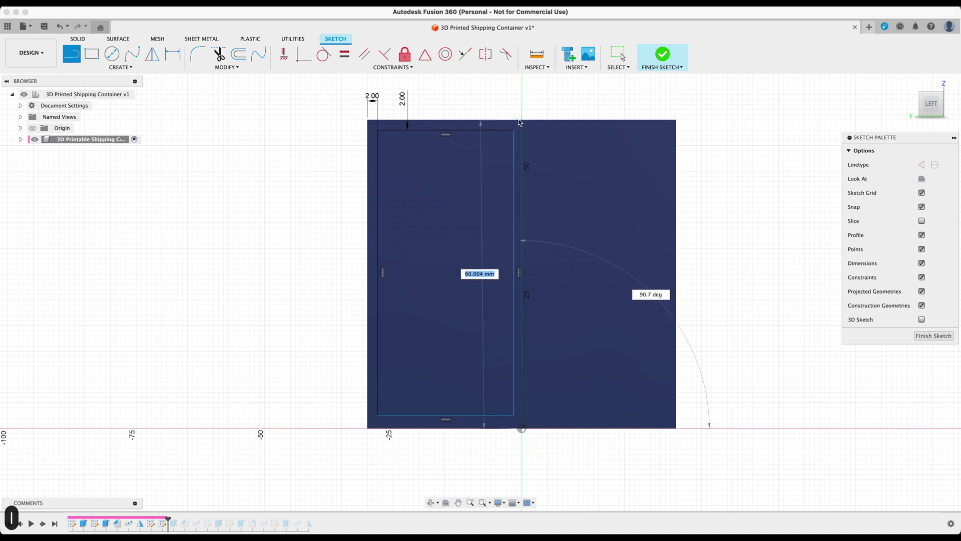
left_click(521, 120)
key("d")
left_click(522, 168)
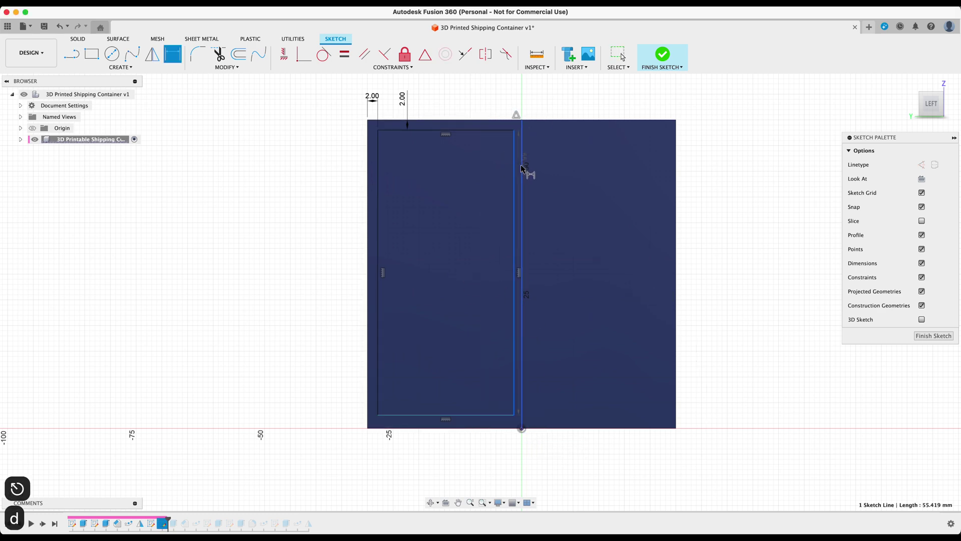
left_click(514, 102)
type("2")
key("Return")
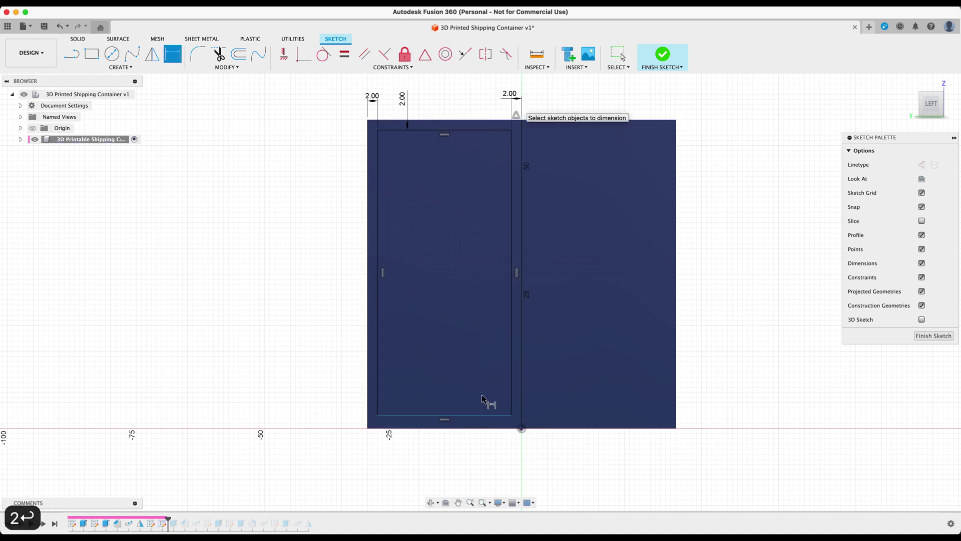
Step: Dimension the rectangle's lower side 2 mm from the door end's bottom edge
left_click(473, 415)
left_click(472, 429)
left_click(349, 439)
type("2.5813301088")
key("Return")
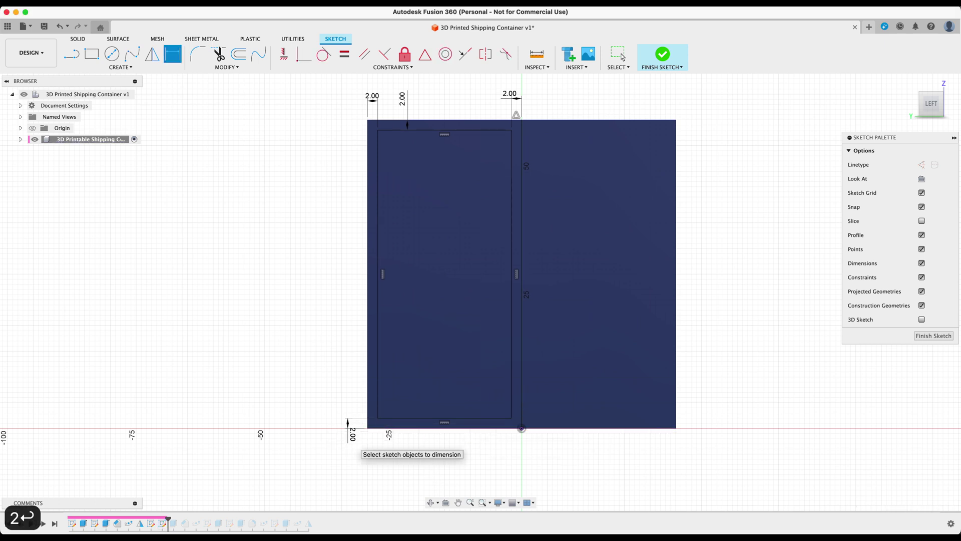
Step: Offset the whole rectangle inward by 0.5 mm
key("o")
left_click(380, 397)
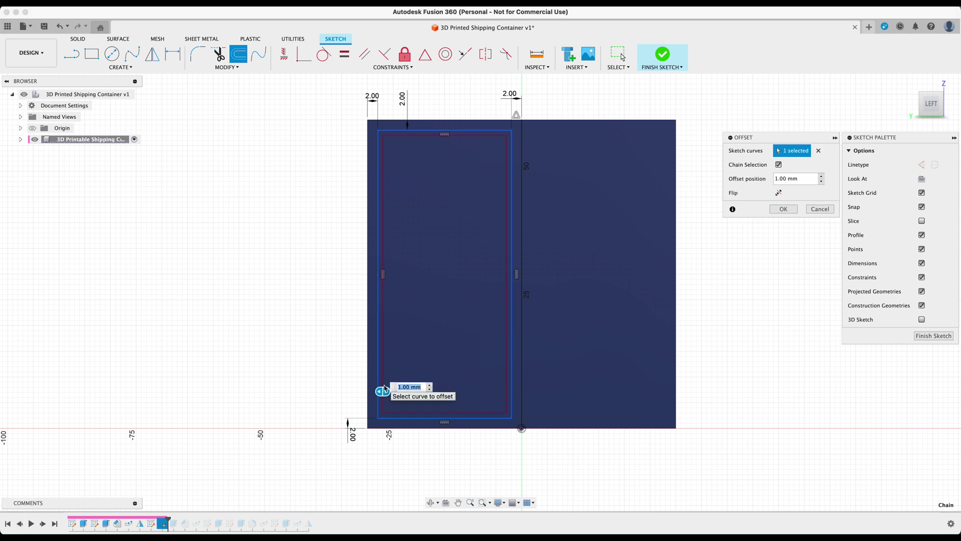
type(".5")
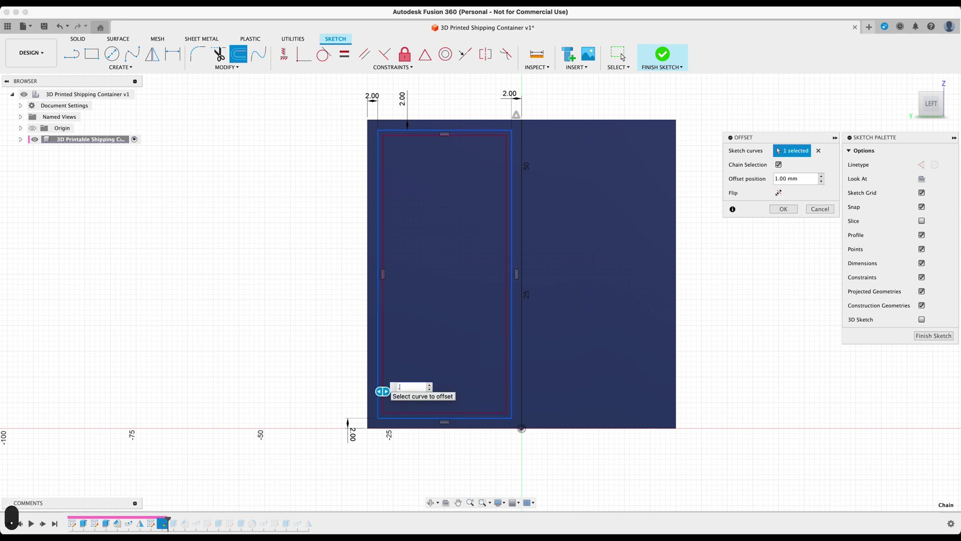
key("Return")
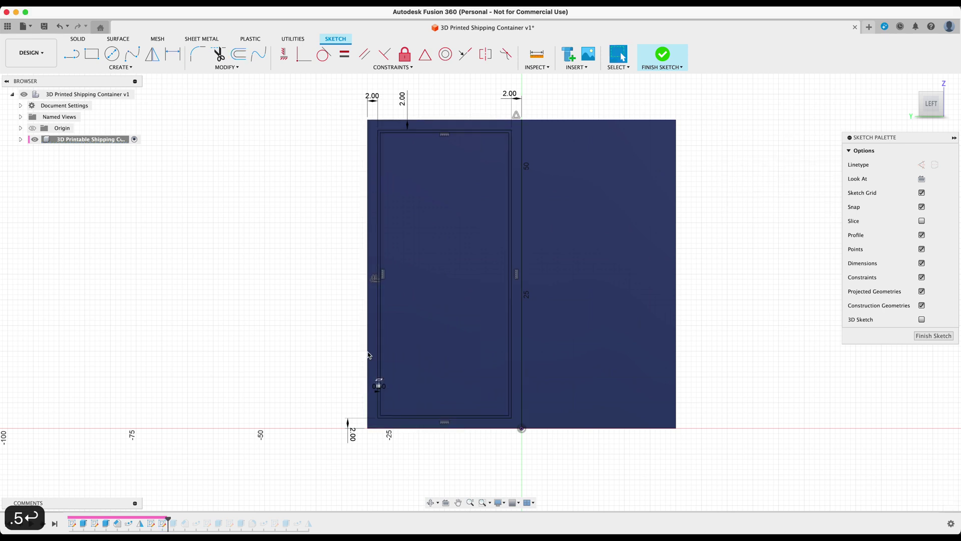
Step: Set the offset dimension to -0.5 mm to flip the second rectangle to the outside of the first
scroll(377, 390, "up", 3)
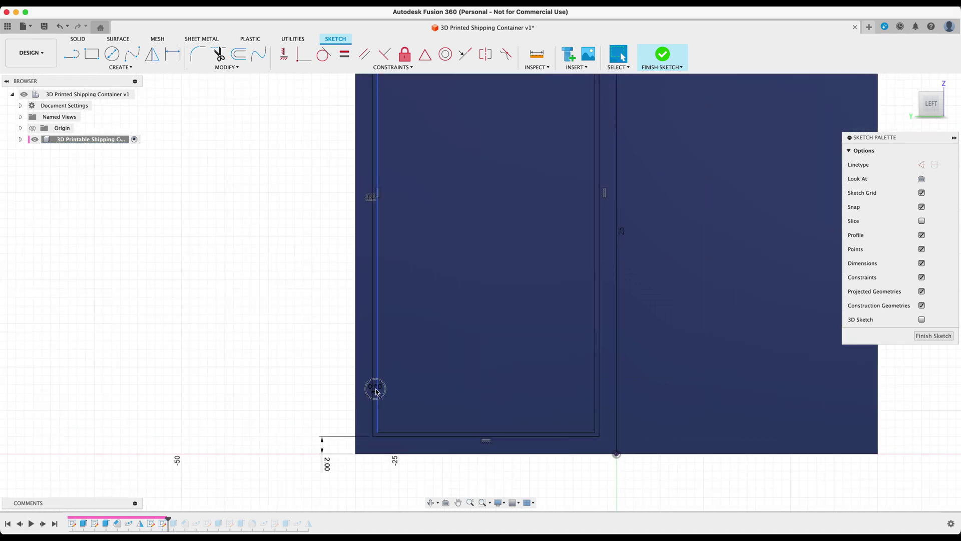
scroll(376, 390, "up", 3)
double_click(374, 396)
type("-.5")
key("Return")
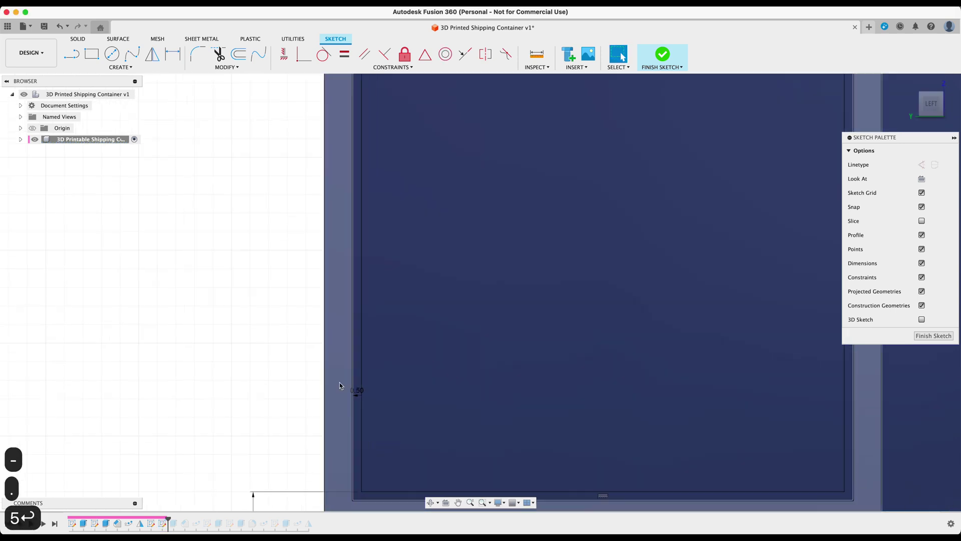
Step: Extrude the narrow frame profile between the two rectangles -0.5 mm as a cut
scroll(350, 371, "up", 2)
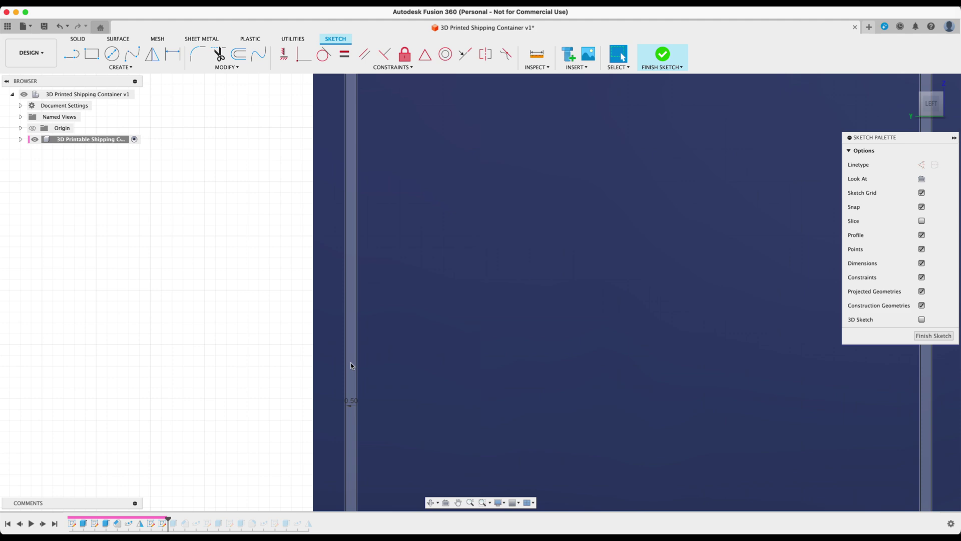
scroll(242, 343, "down", 5)
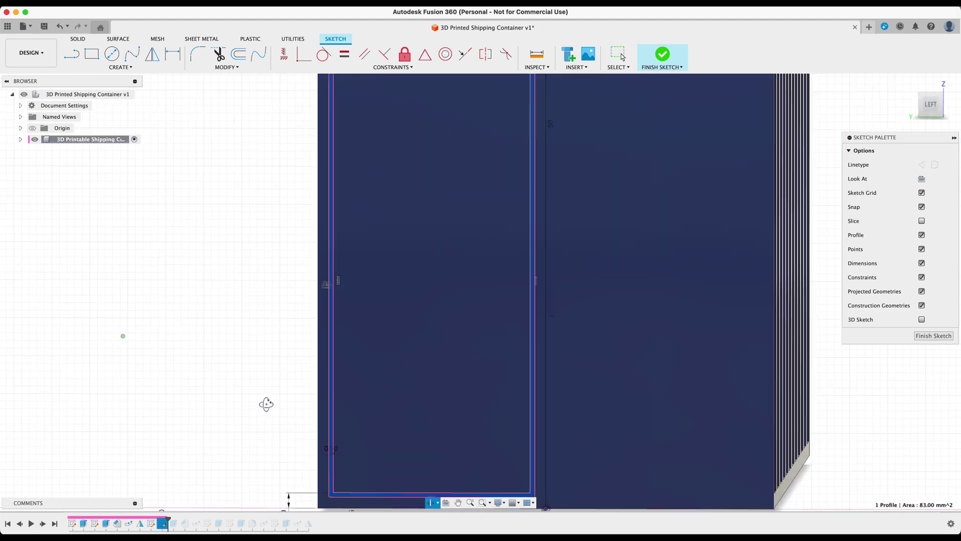
scroll(266, 404, "down", 5)
key("e")
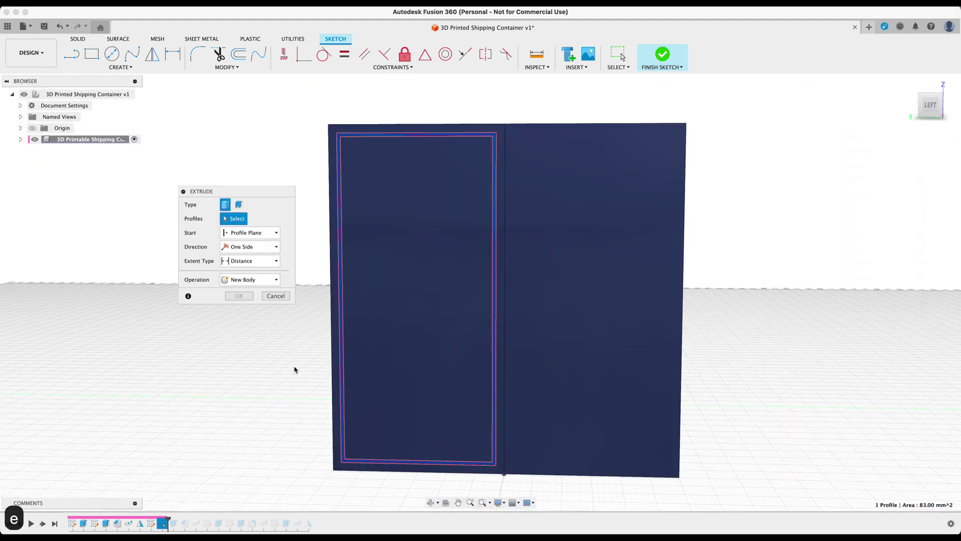
type("-.5")
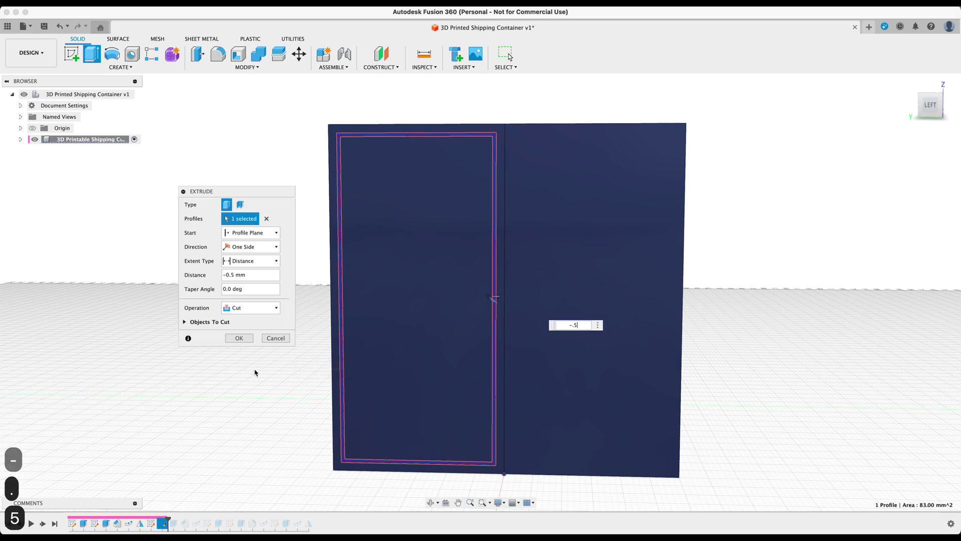
key("Return")
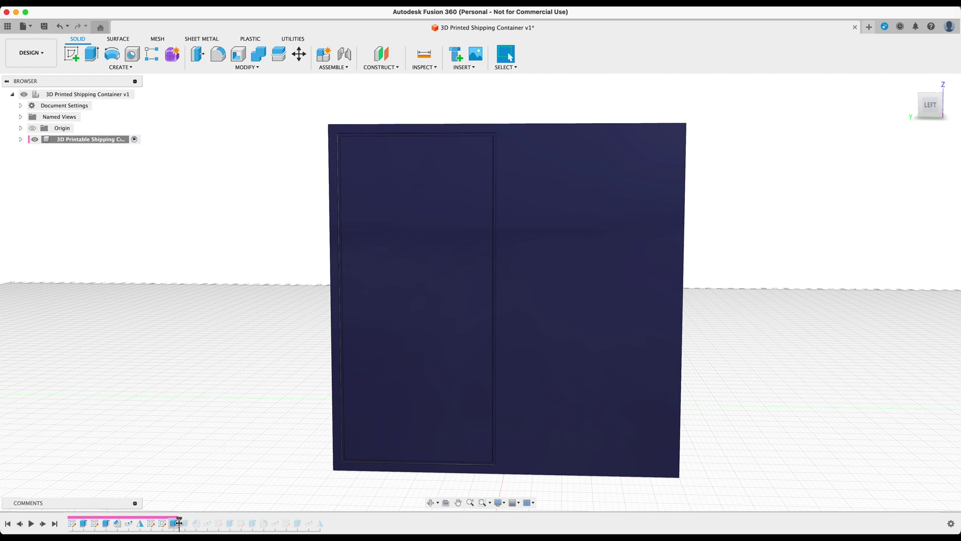
Step: Roll the timeline forward to its end to bring back the recessed panels and door bars
left_click_drag(180, 521, 326, 522)
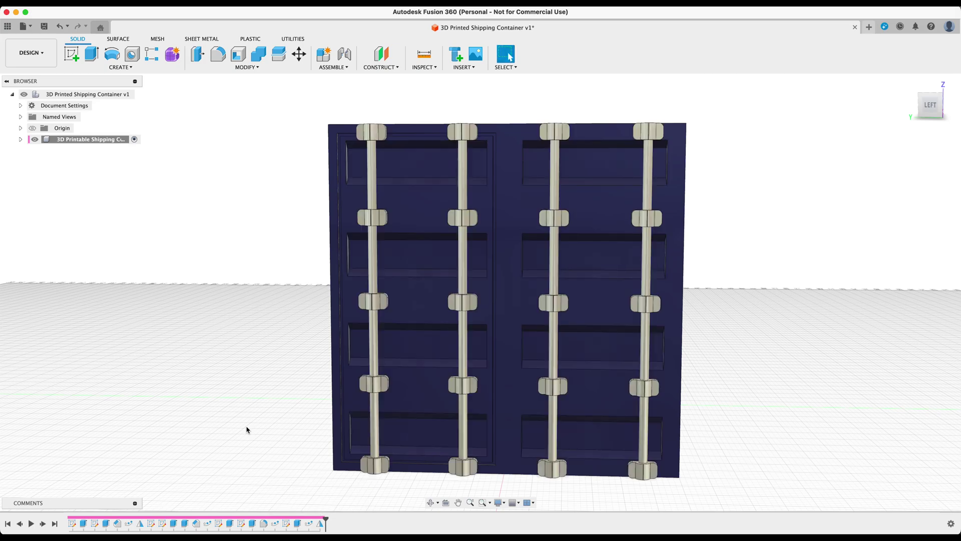
scroll(220, 357, "down", 2)
middle_click_drag(253, 365, 319, 337, "shift")
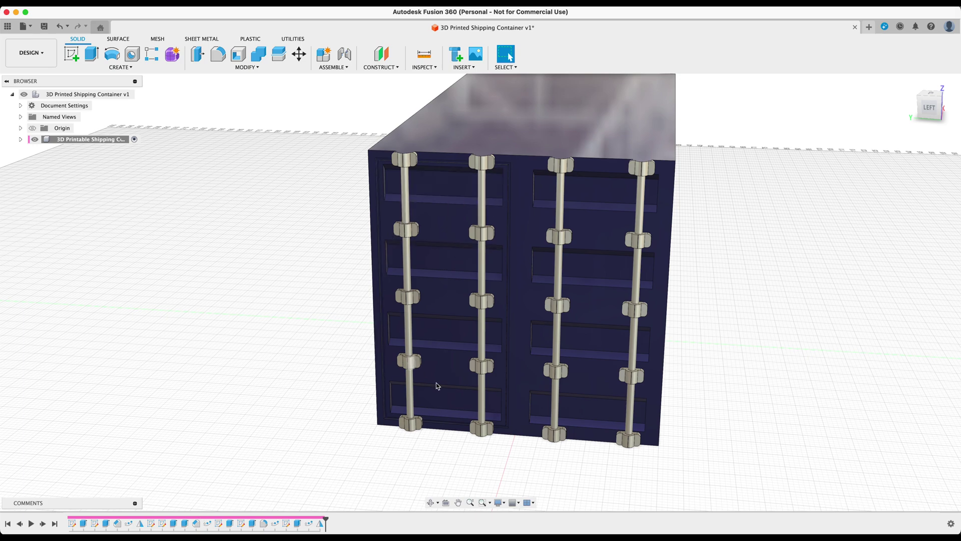
middle_click_drag(319, 391, 319, 406, "shift")
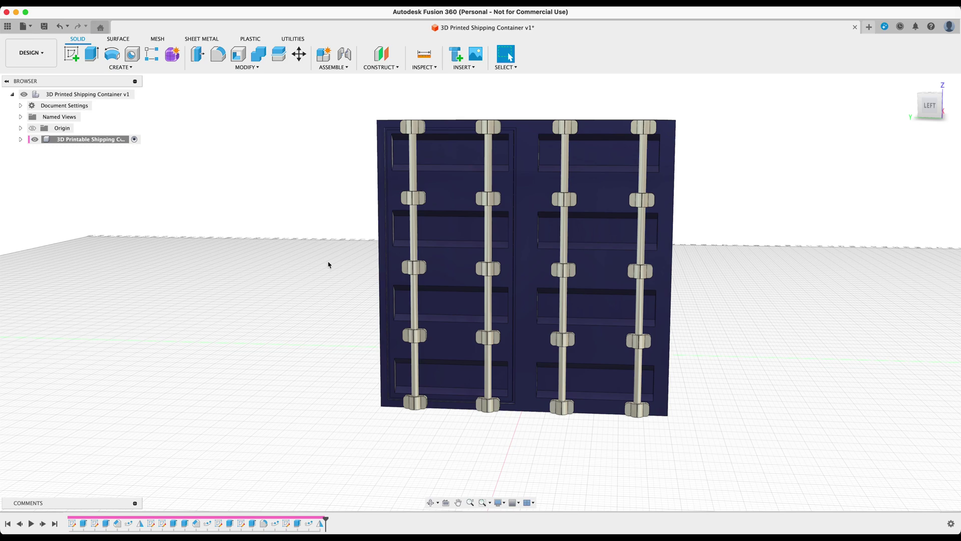
Step: Mirror the frame groove cut across the container's lengthwise centre plane, hiding the component temporarily to pick the plane
type("s")
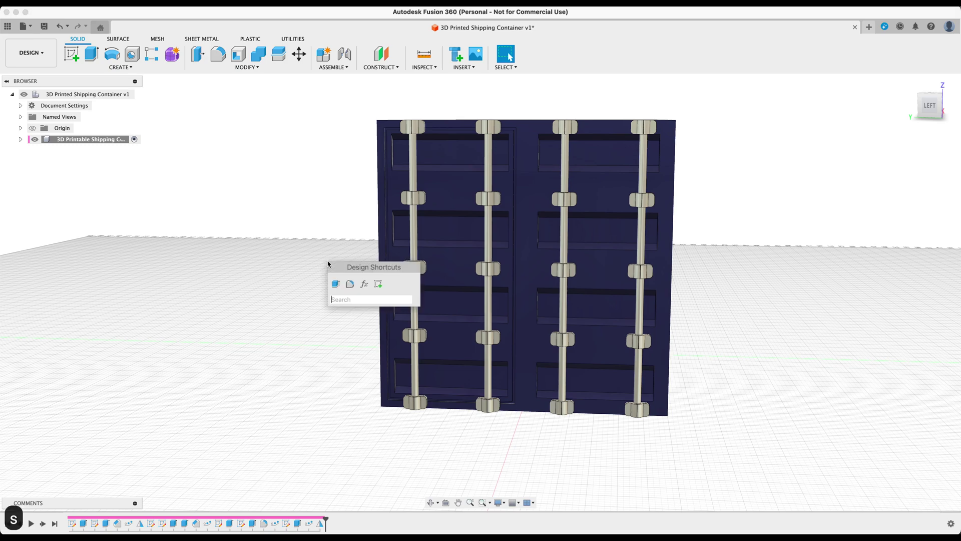
type("mirror")
key("Return")
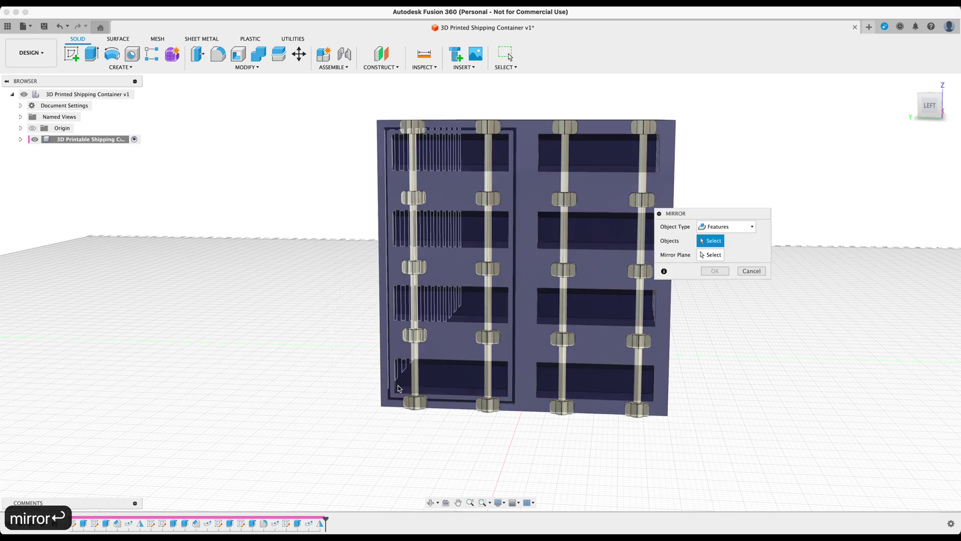
left_click(173, 523)
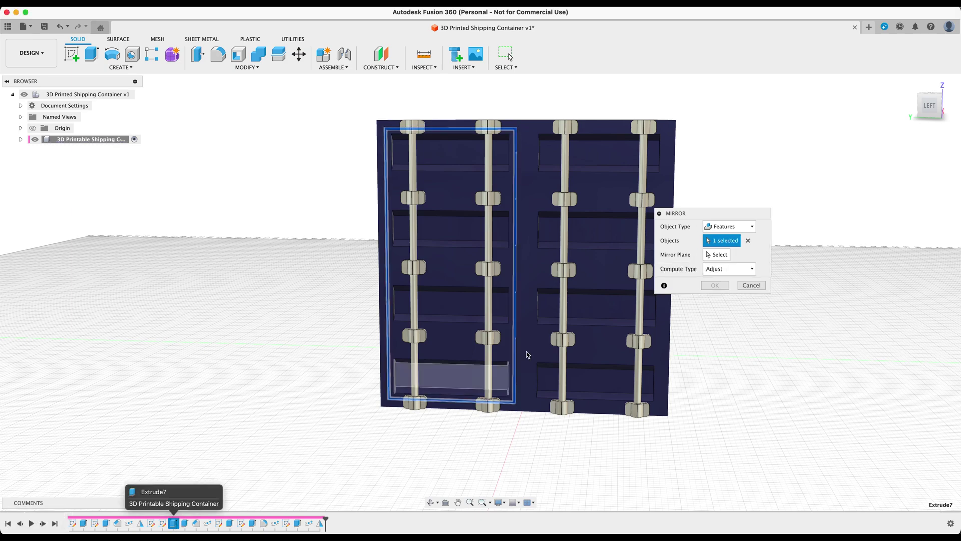
left_click(716, 254)
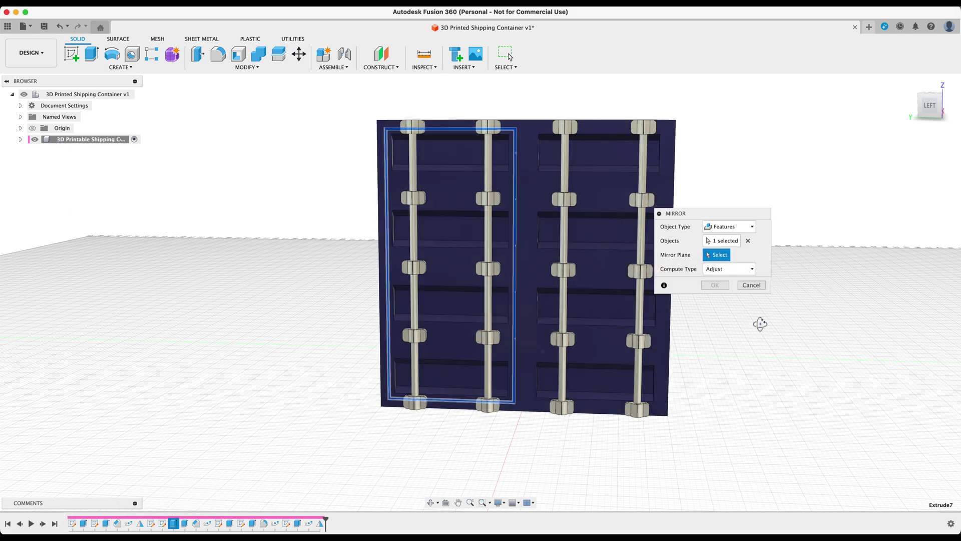
middle_click_drag(760, 322, 704, 322, "shift")
left_click(34, 139)
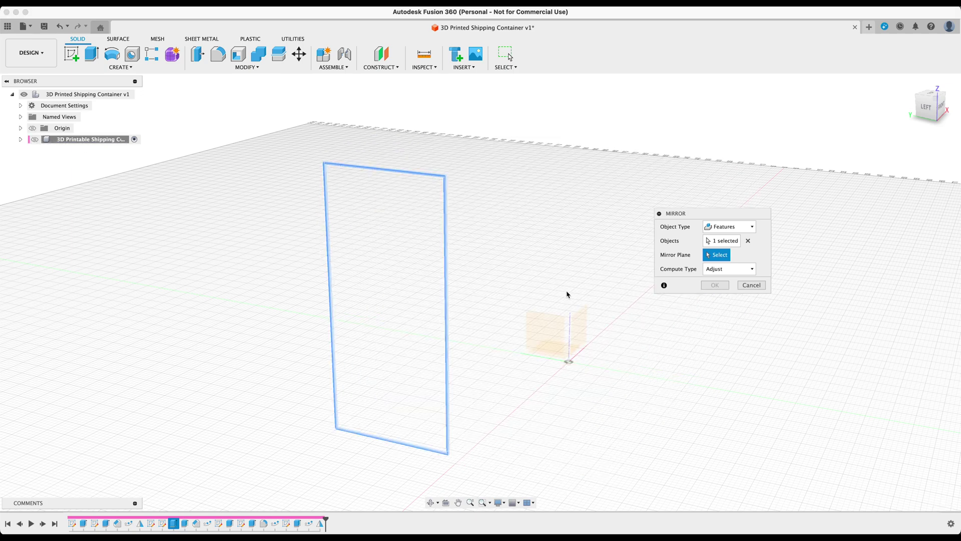
left_click(35, 139)
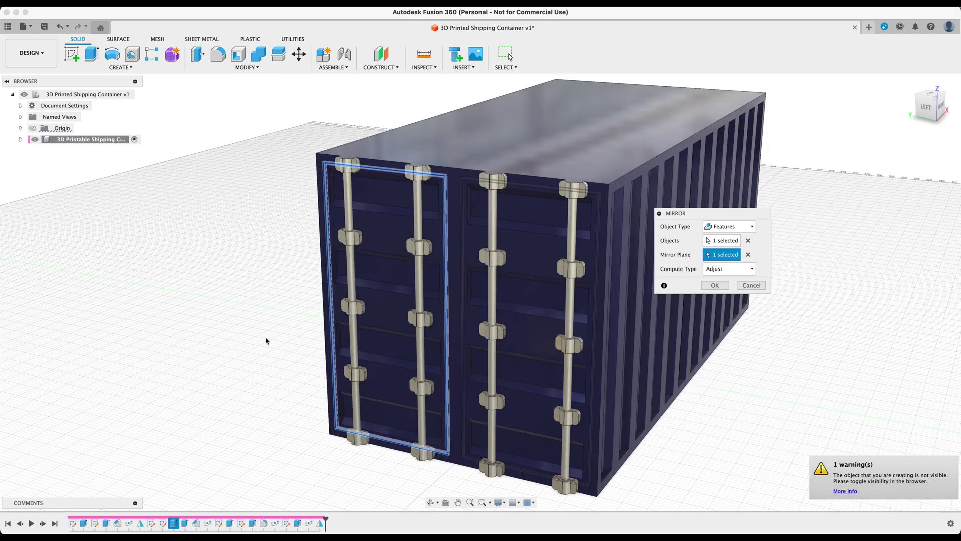
left_click(715, 285)
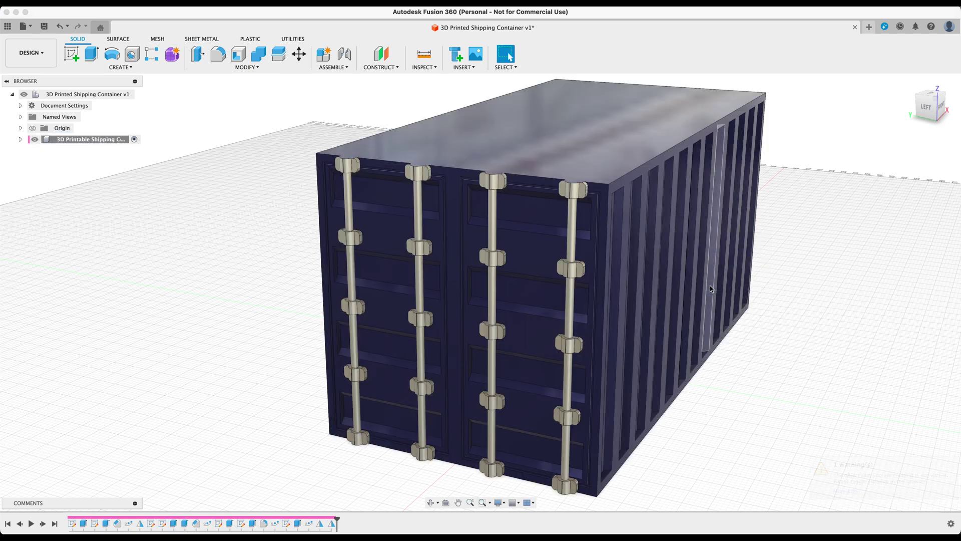
Step: Start a sketch on the container's roof face and draw a rectangle about 5.7 mm long over one door-end corner
middle_click_drag(287, 298, 355, 217, "shift")
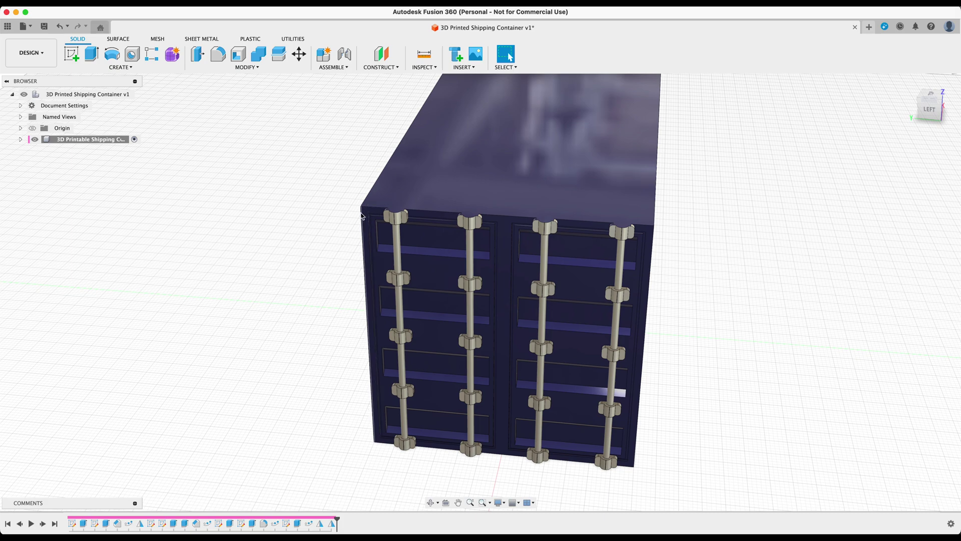
scroll(362, 216, "up", 5)
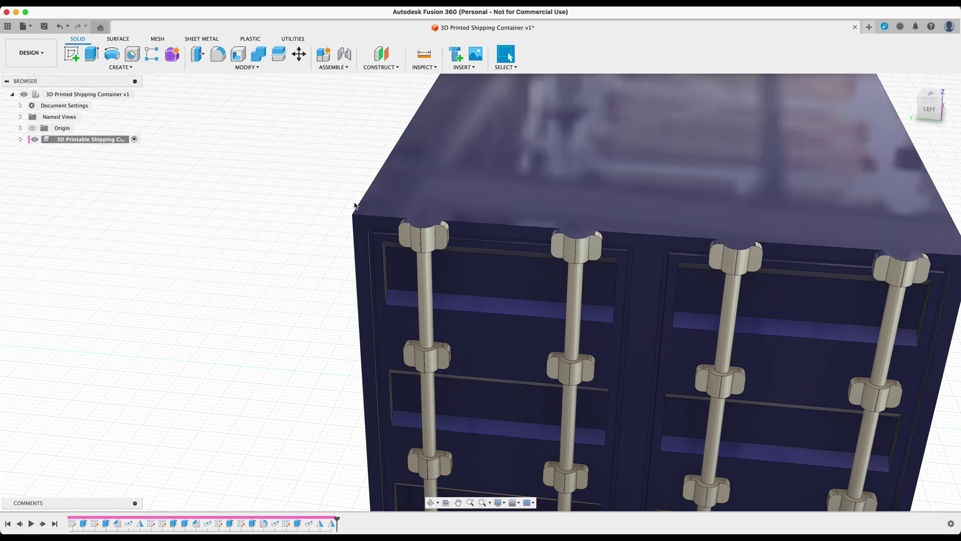
left_click(71, 54)
left_click(412, 209)
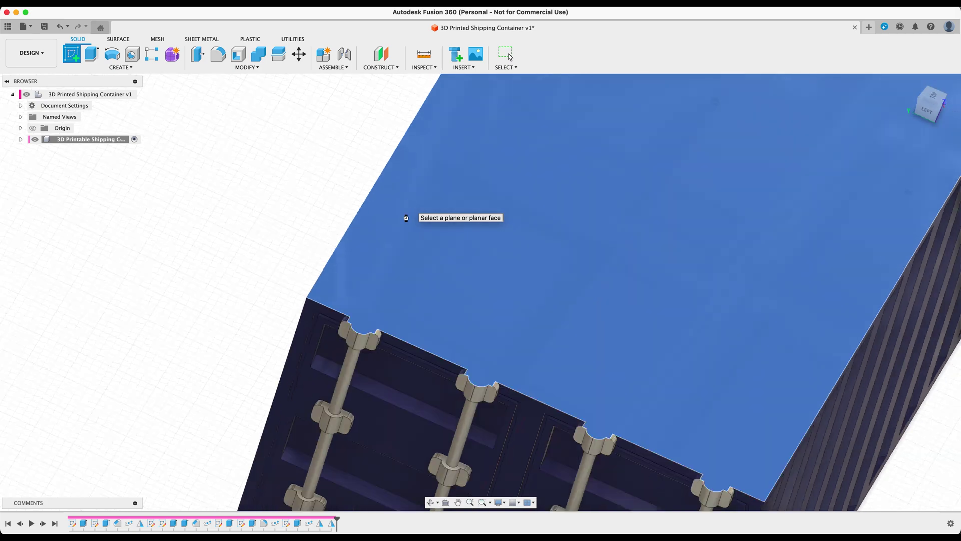
scroll(262, 242, "up", 5)
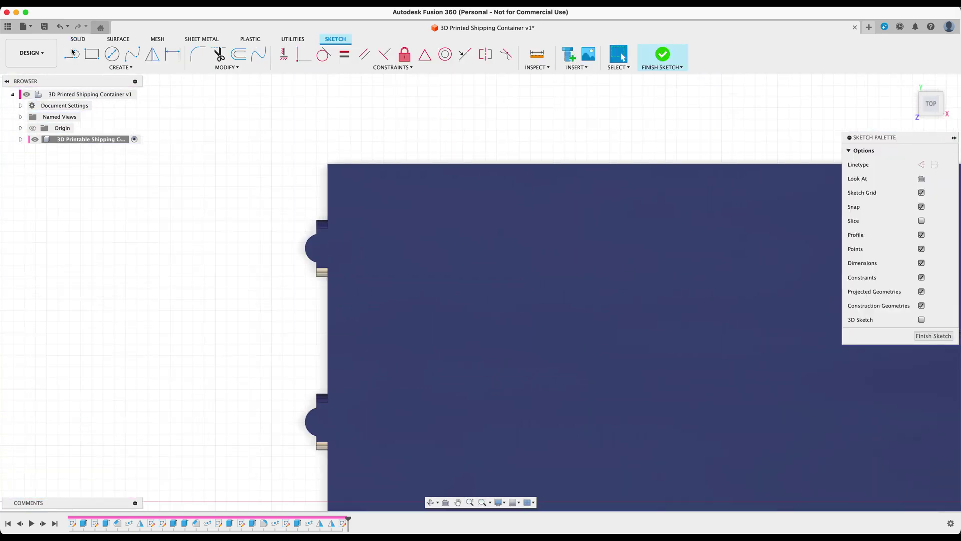
left_click(92, 53)
left_click(303, 144)
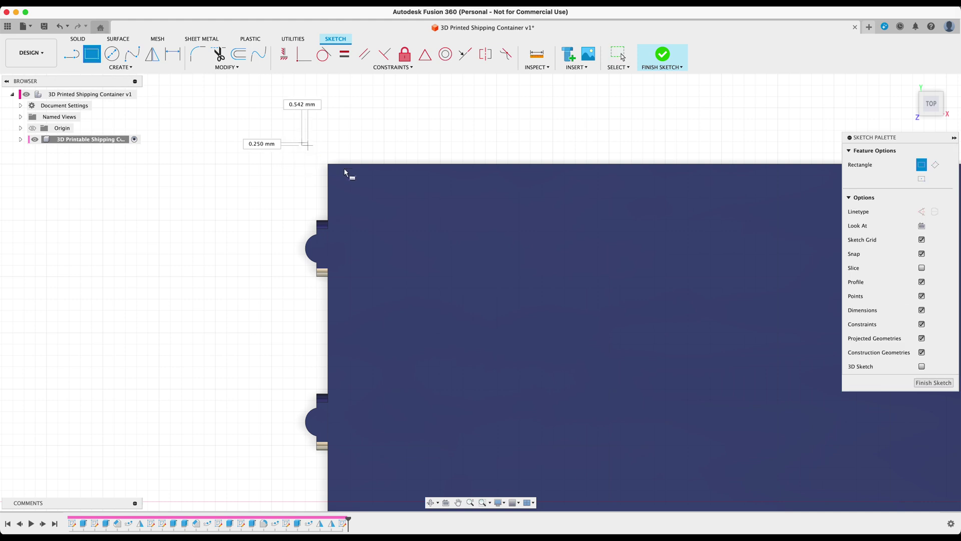
left_click(365, 196)
Step: Dimension the corner rectangle as a 3 mm by 3 mm square
key("d")
left_click(301, 168)
left_click(332, 121)
type("3")
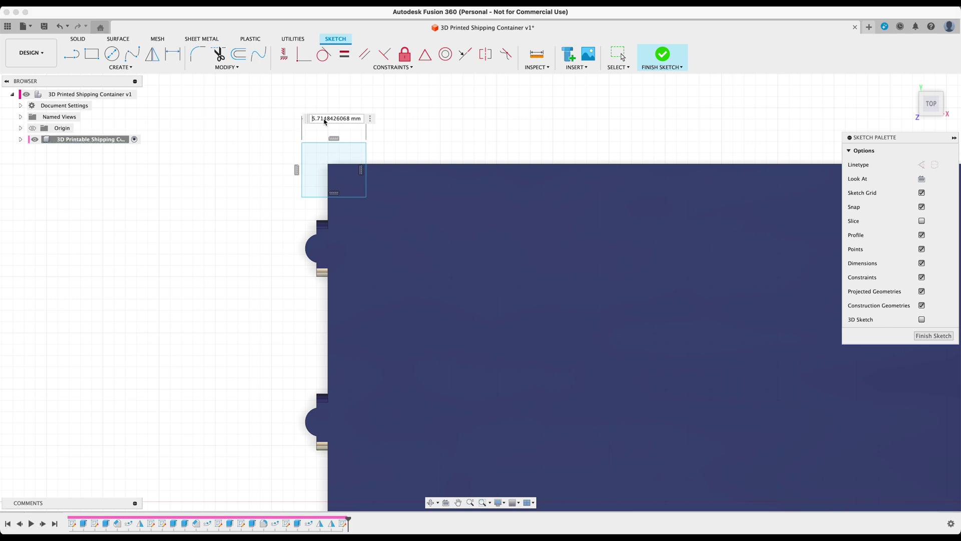
key("Return")
left_click(332, 180)
left_click(208, 184)
type("2")
key("Return")
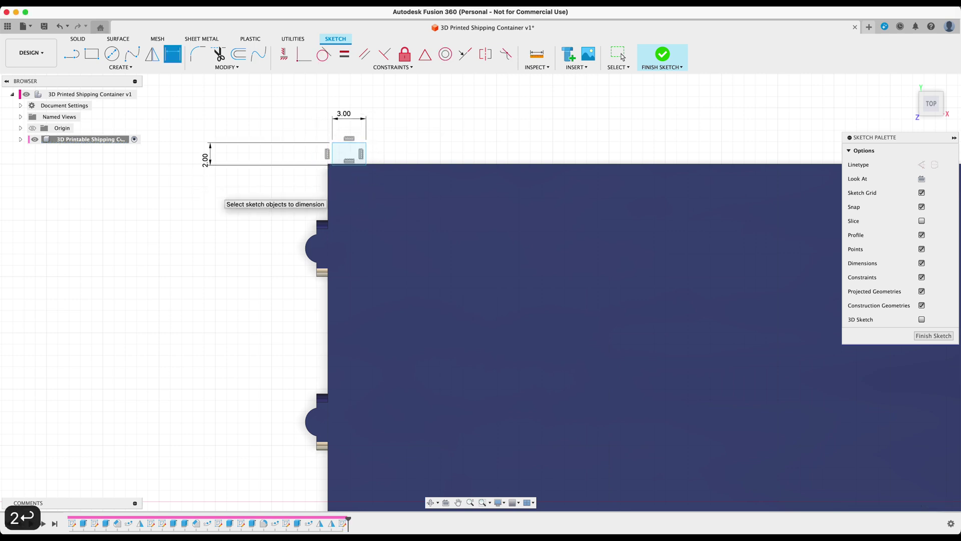
double_click(209, 163)
type("3")
key("Return")
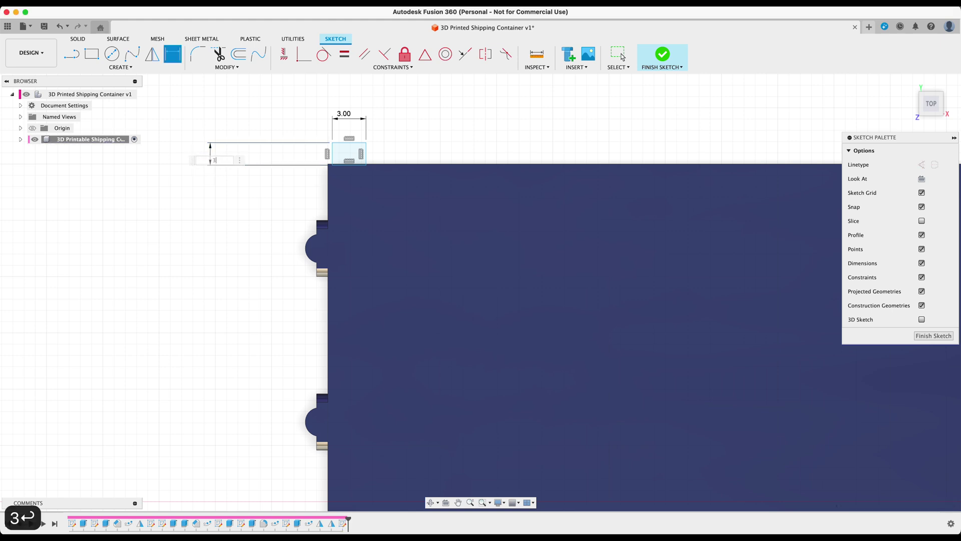
Step: Move the 3 mm square so it overlaps the container's corner and sticks out past both edges
scroll(328, 165, "up", 3)
key("Escape")
left_click_drag(368, 127, 330, 141)
left_click(411, 114)
middle_click_drag(384, 139, 470, 166)
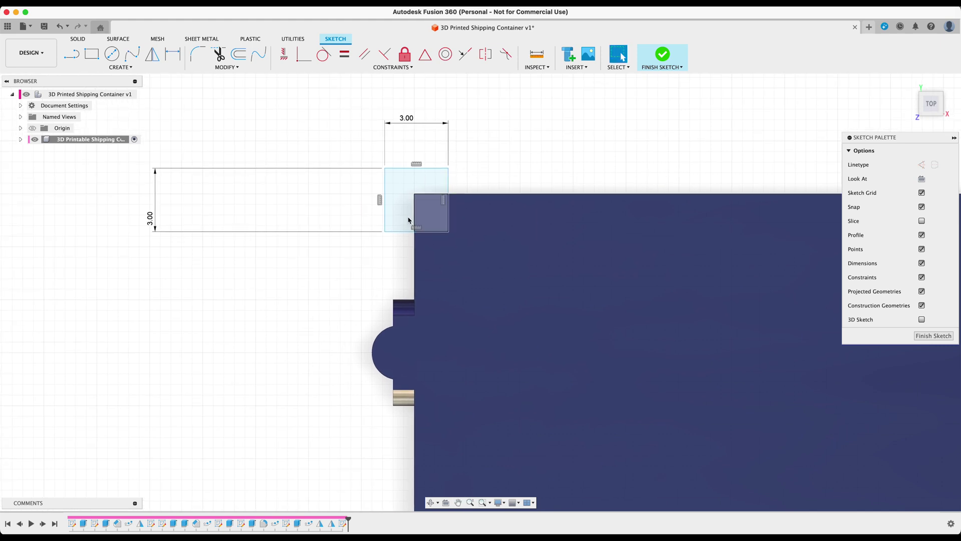
Step: Dimension the square's two outer sides 1 mm beyond the container's side edge and door-end edge
key("d")
left_click(420, 169)
left_click(433, 194)
left_click(503, 185)
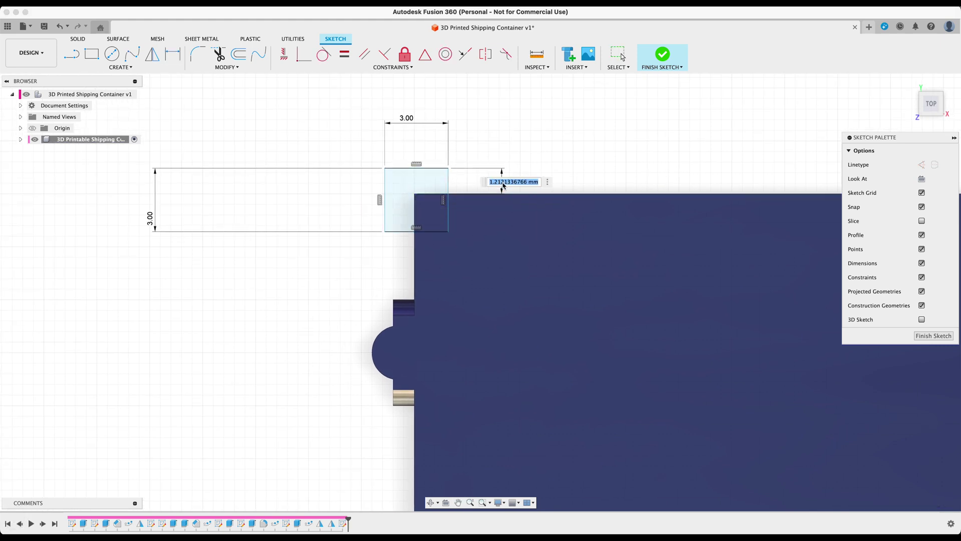
type("1")
key("Return")
left_click(385, 205)
left_click(390, 215)
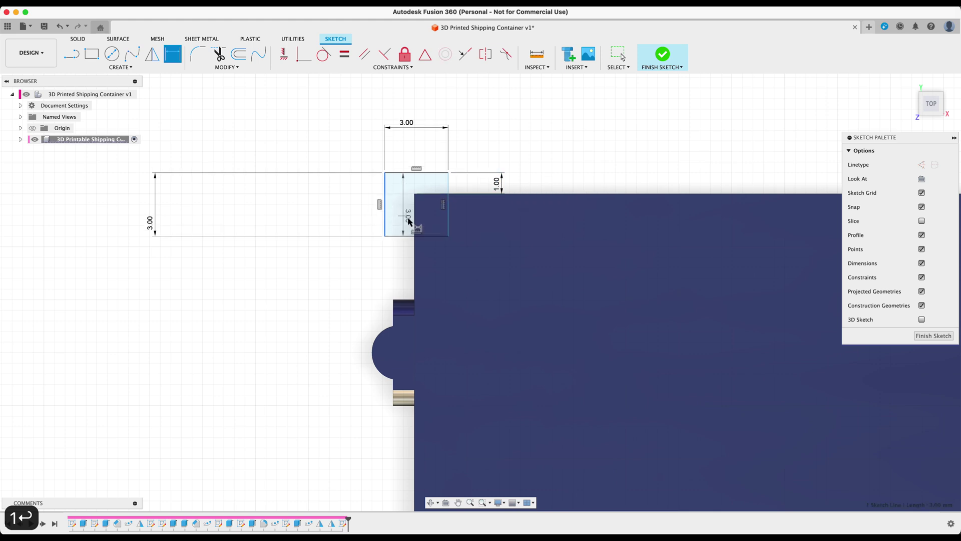
left_click(395, 255)
type("1")
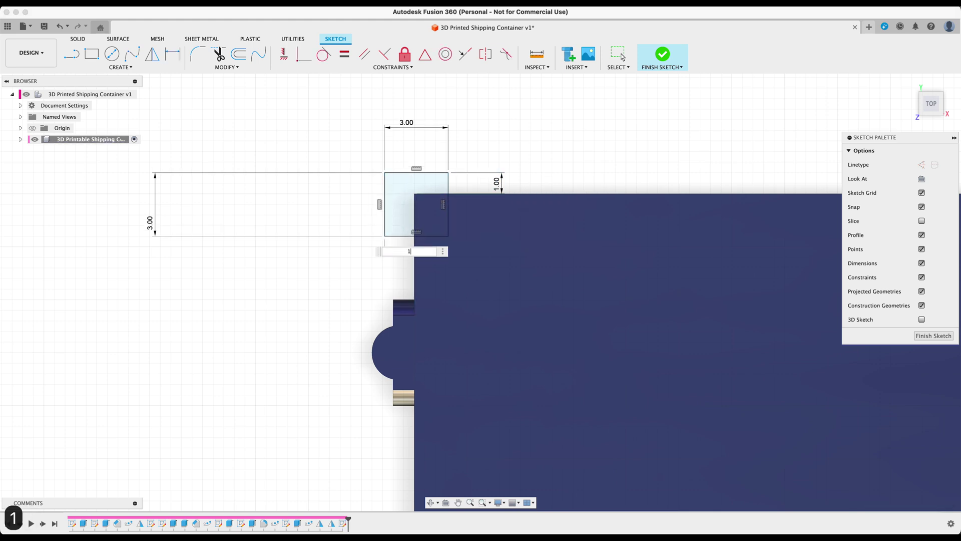
key("Return")
Step: Change both overhang dimensions of the first corner square to 0.75 mm
scroll(406, 186, "down", 2)
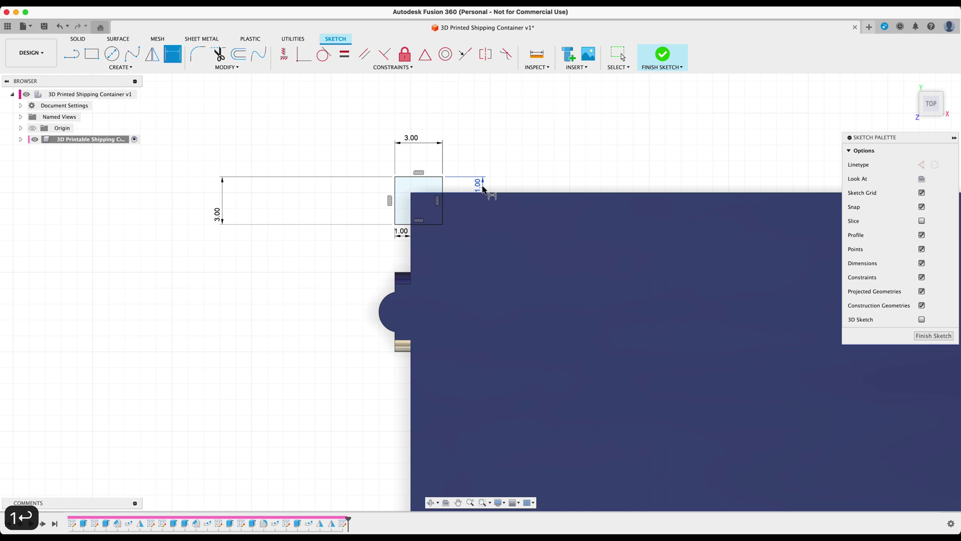
left_click(484, 189)
type(".75")
key("Return")
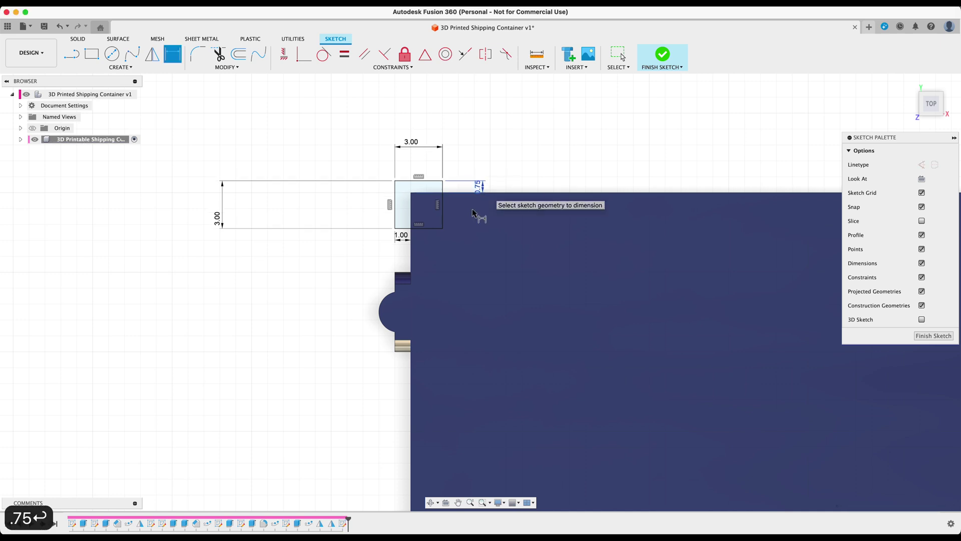
type(".75")
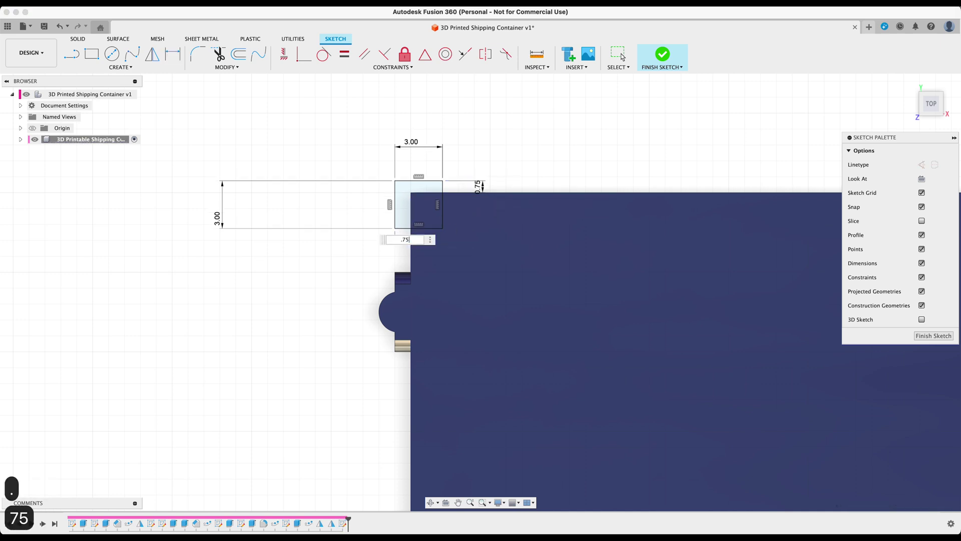
key("Return")
Step: Draw a second rectangle about 3.6 mm high in plan over the opposite corner of the door end
scroll(397, 236, "down", 2)
scroll(354, 270, "down", 3)
middle_click_drag(351, 294, 373, 80)
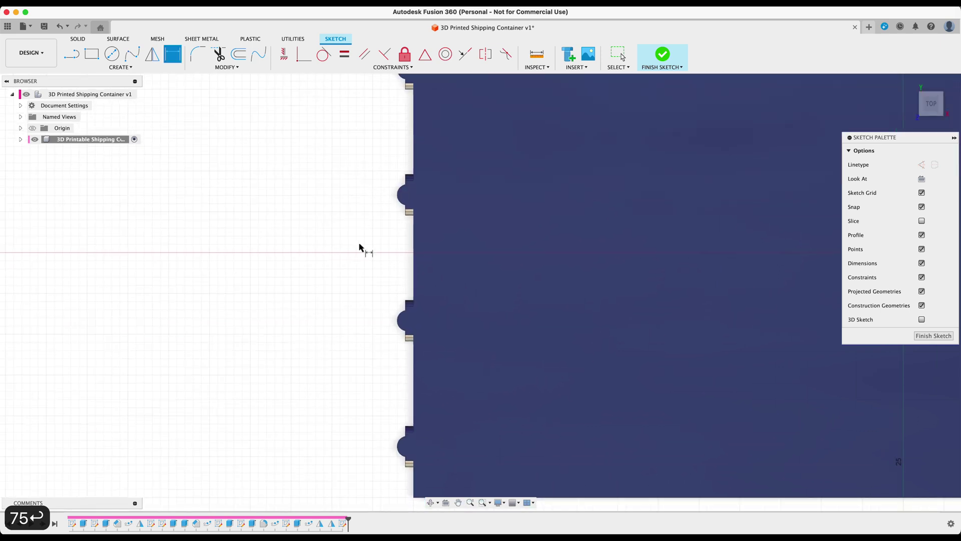
scroll(356, 260, "down", 1)
left_click(95, 61)
middle_click_drag(305, 401, 275, 256)
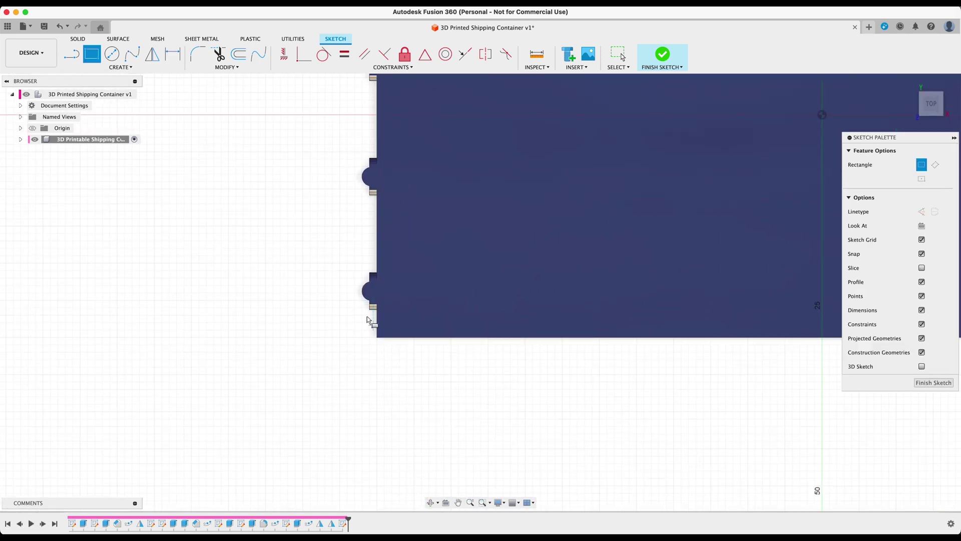
left_click(364, 323)
left_click(403, 349)
scroll(371, 335, "up", 3)
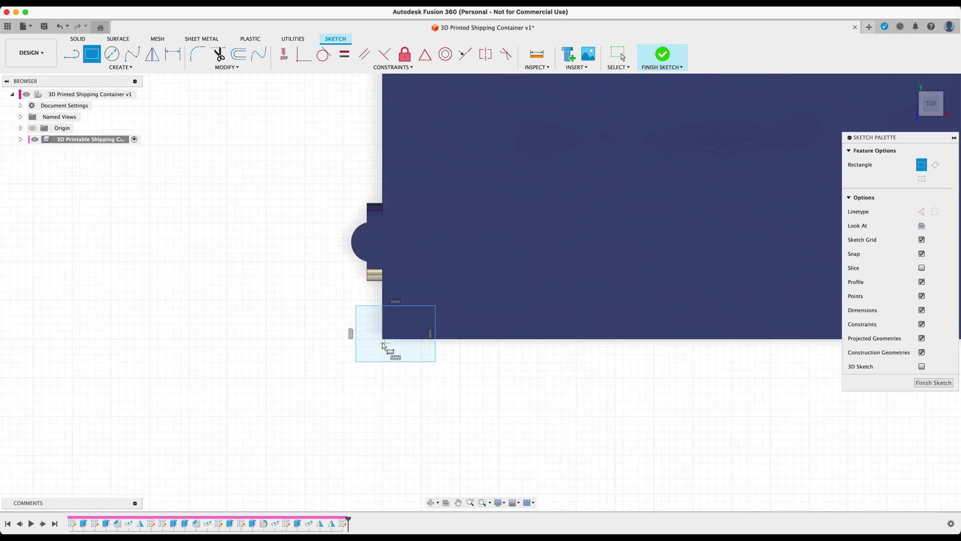
Step: Dimension the second corner rectangle as a 3 mm by 3 mm square
key("d")
left_click(398, 361)
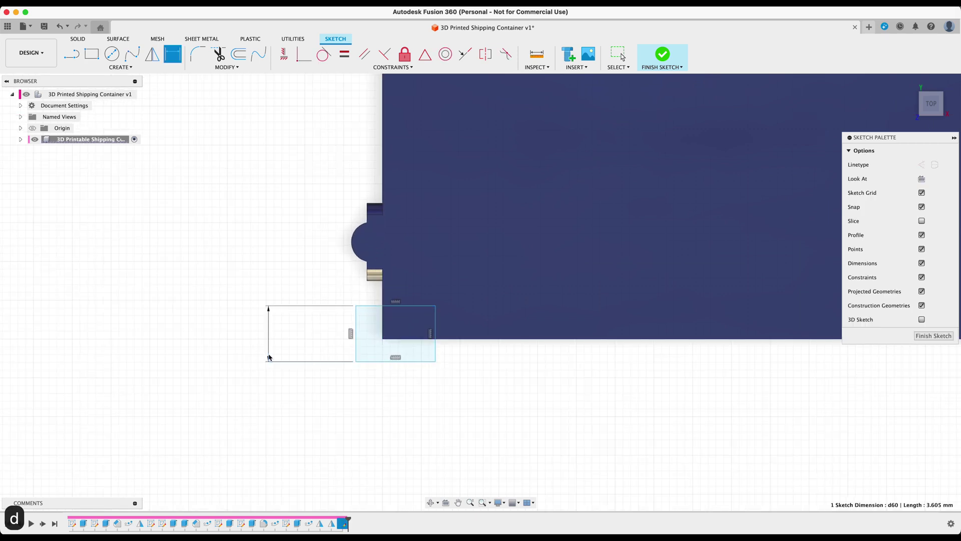
left_click(272, 350)
type("3")
key("Return")
left_click(425, 351)
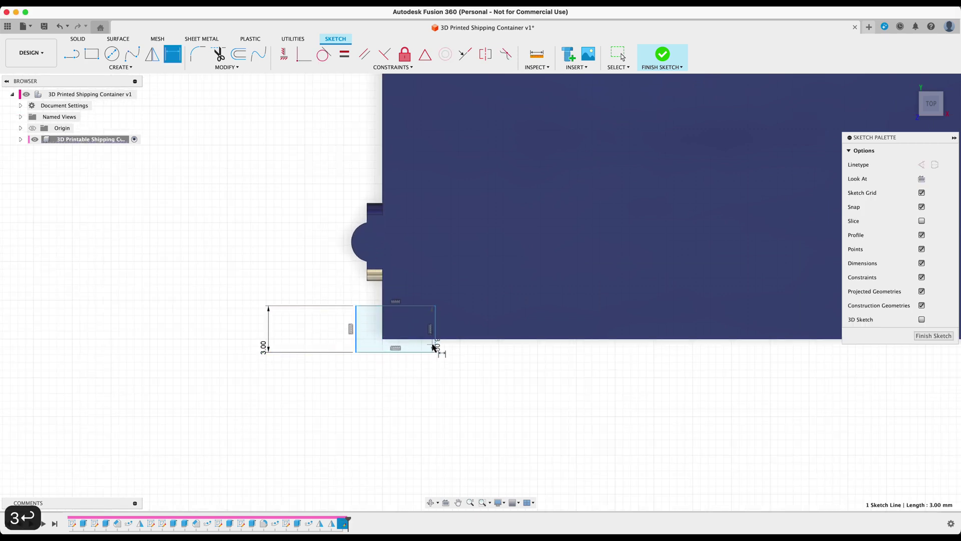
left_click(420, 388)
type("3")
key("Return")
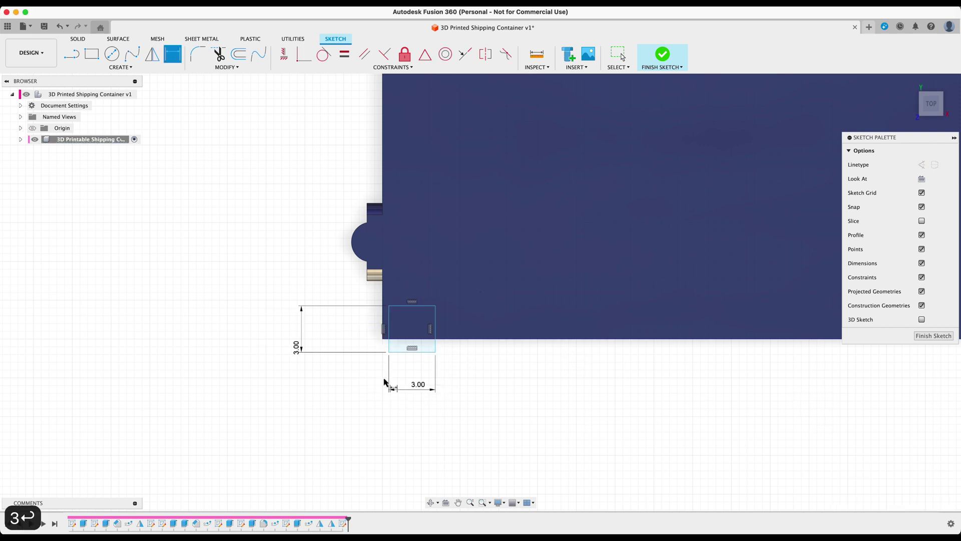
Step: Move the second square so its outer side sticks out past the container's door-end edge
key("Escape")
left_click_drag(390, 337, 371, 339)
key("d")
left_click(370, 335)
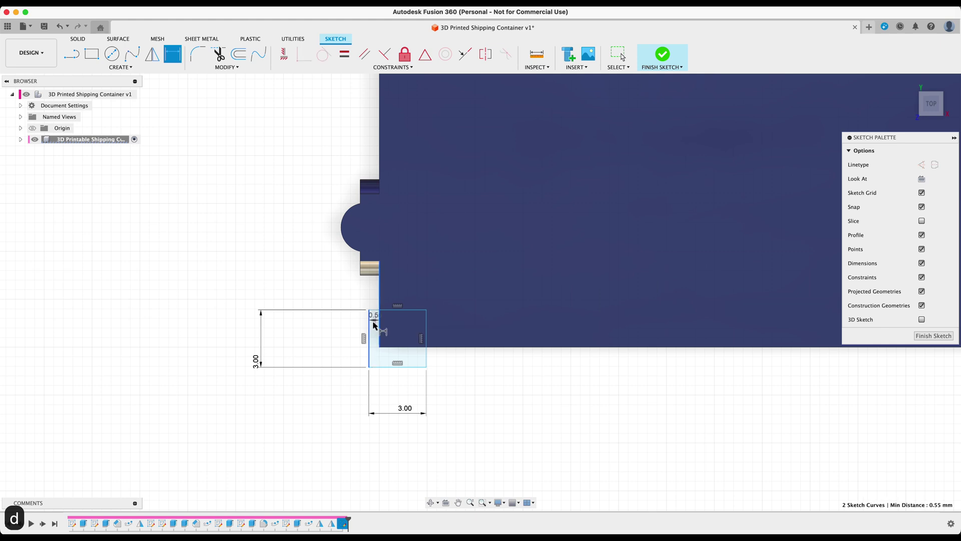
key("Escape")
Step: Dimension the second square's outer side 0.75 mm beyond the container's door-end edge
key("d")
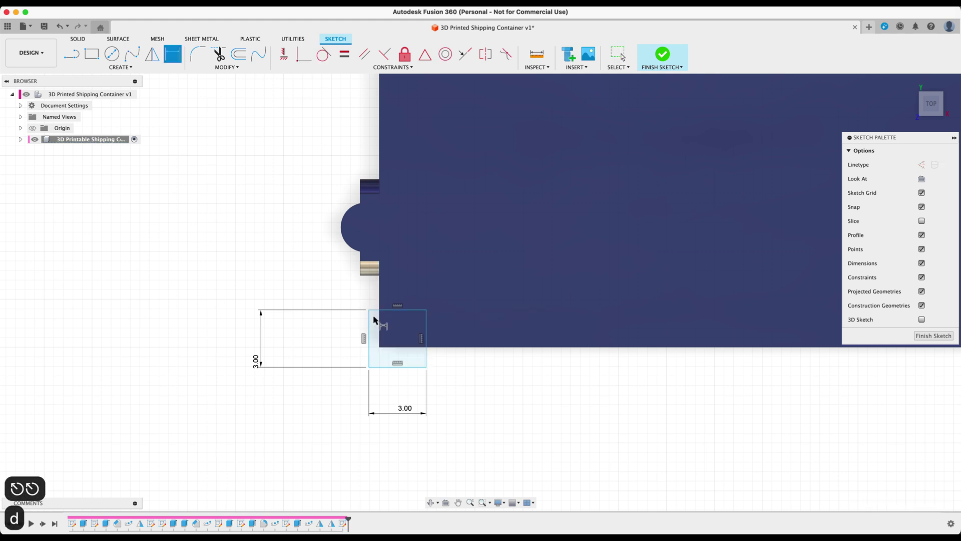
left_click(369, 330)
left_click(379, 299)
left_click(367, 288)
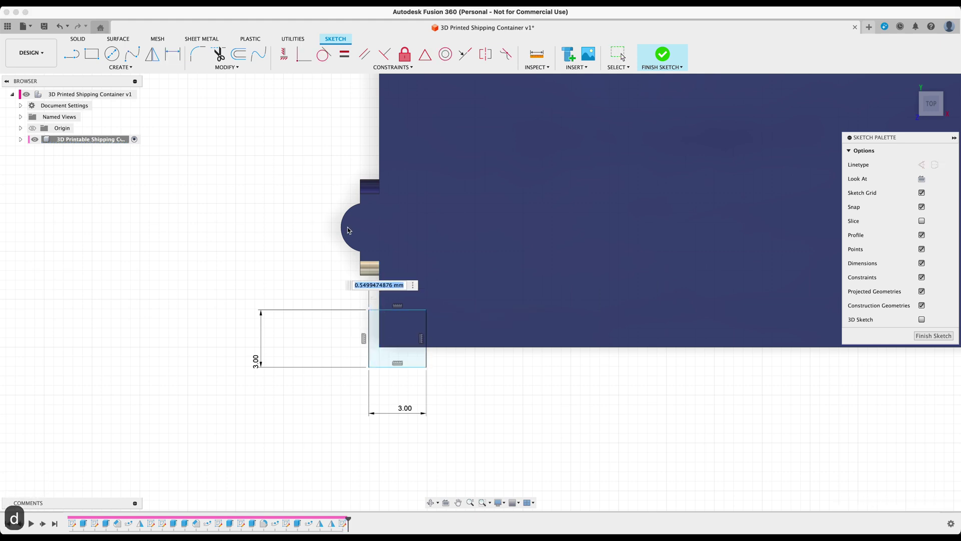
scroll(299, 182, "down", 5)
mouse_move(266, 176)
middle_mouse_down()
mouse_move(336, 328)
mouse_move(333, 430)
middle_mouse_up()
scroll(343, 385, "down", 2)
scroll(340, 368, "up", 1)
middle_click_drag(344, 360, 371, 236)
scroll(402, 351, "up", 7)
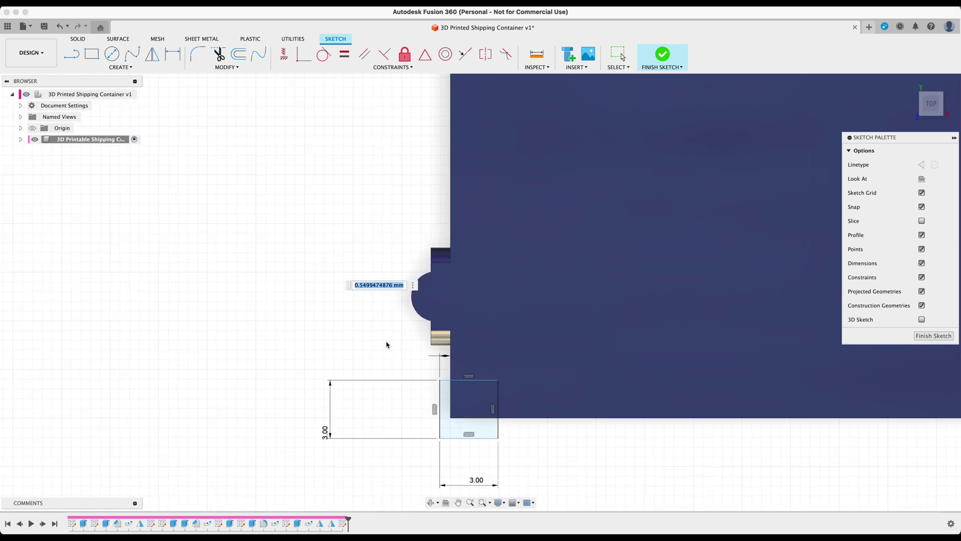
type(".75")
key("Return")
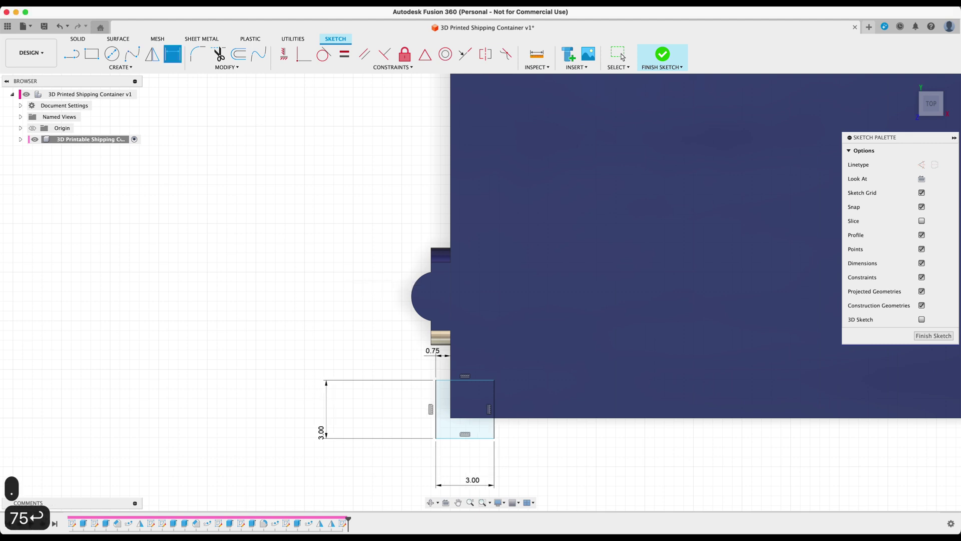
Step: Dimension the second square's other outer side 0.75 mm beyond the container's long side edge and finish the sketch
left_click(479, 439)
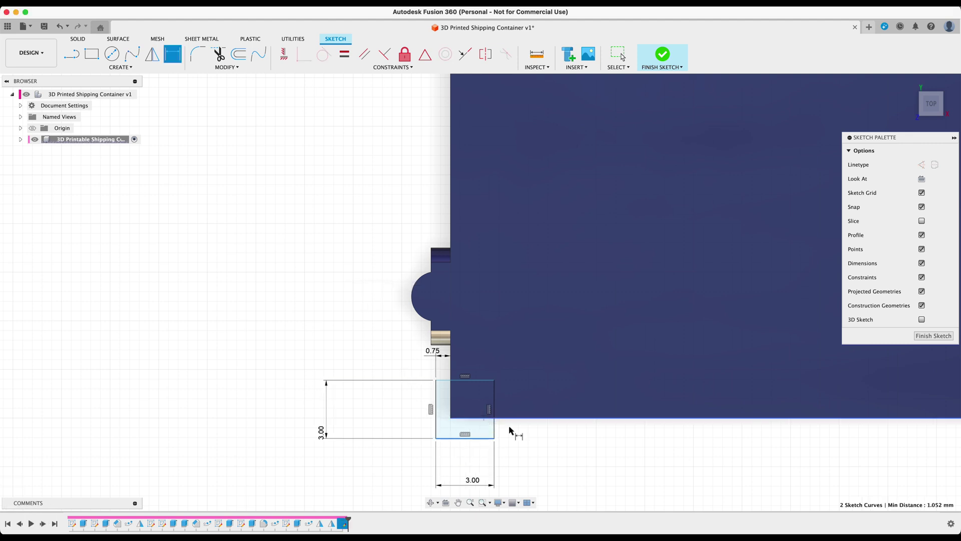
left_click(497, 420)
left_click(512, 431)
type(".7")
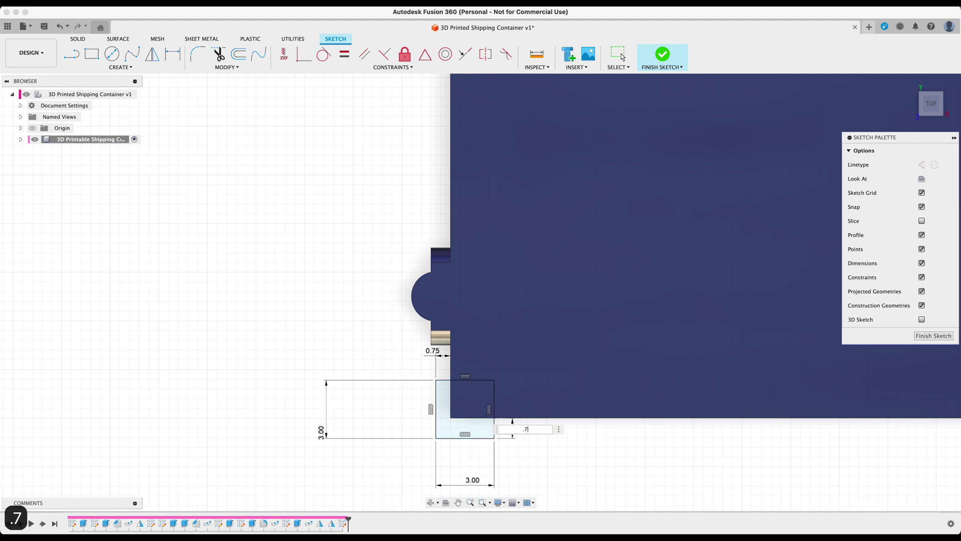
type("5")
key("Return")
left_click(660, 54)
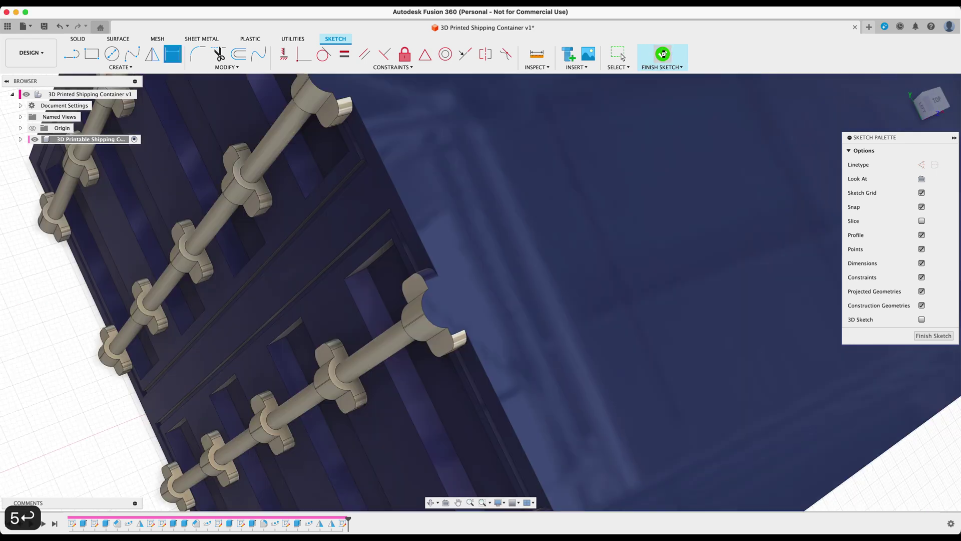
Step: Extrude the overhanging L-shaped profiles at both door-end corners -3 mm, joining them to the container
left_click(345, 203)
scroll(350, 205, "down", 10)
scroll(714, 241, "up", 4)
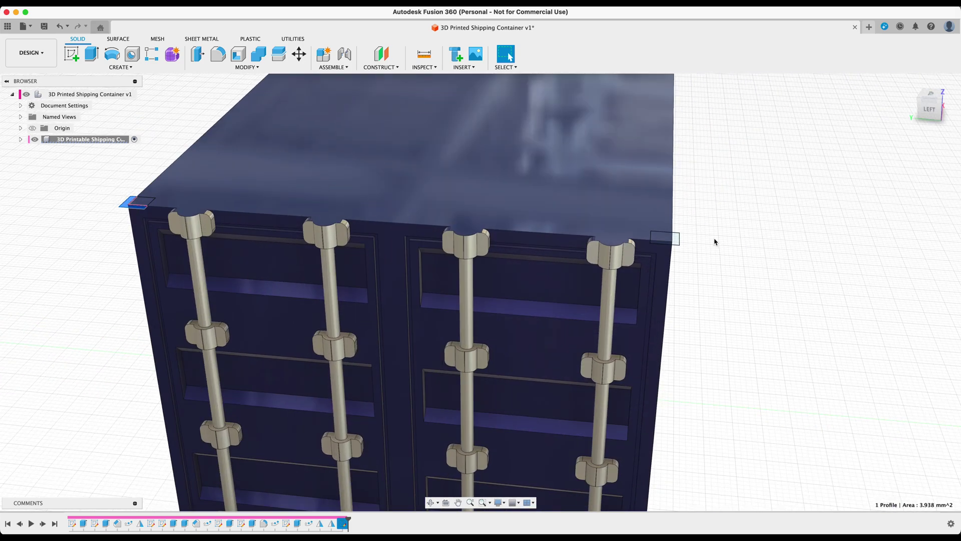
scroll(700, 241, "up", 5)
left_click(662, 238, "shift")
scroll(670, 245, "down", 5)
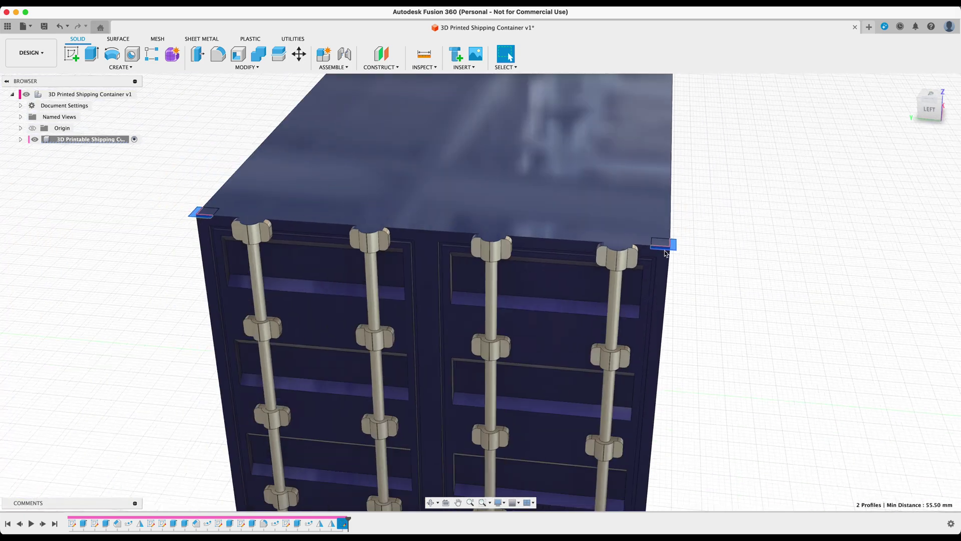
key("e")
left_click_drag(670, 237, 669, 271)
left_click(231, 310)
left_click(235, 318)
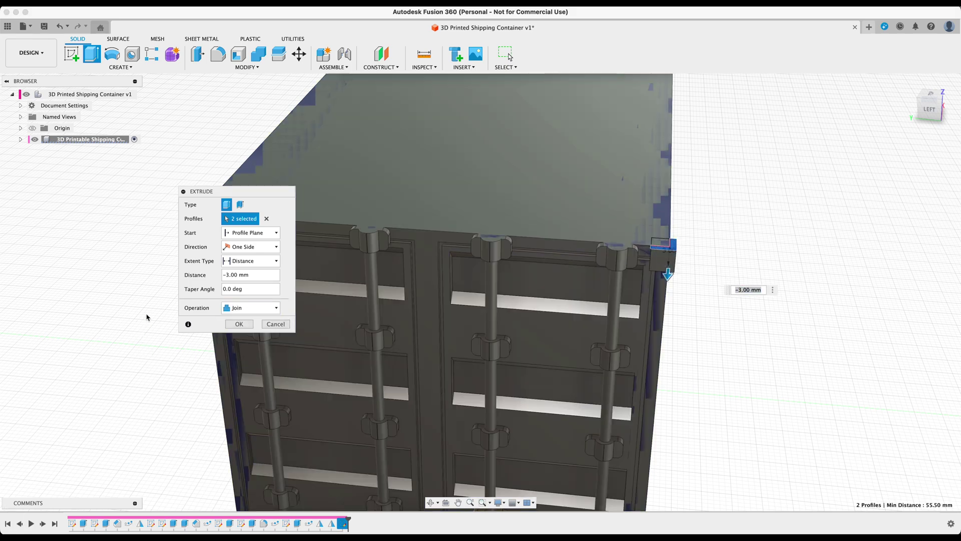
middle_click_drag(708, 311, 708, 293, "shift")
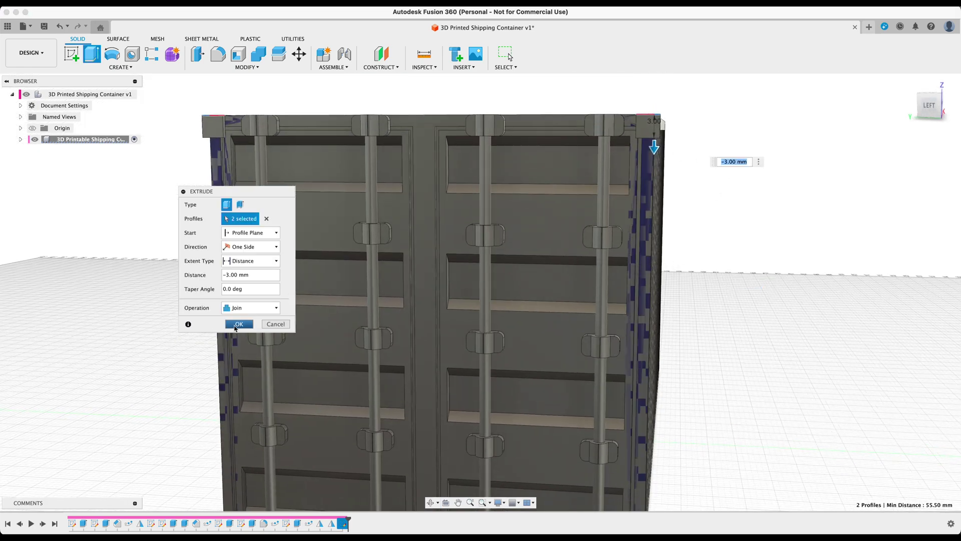
left_click(238, 324)
middle_click_drag(121, 286, 509, 57, "shift")
middle_click_drag(211, 289, 200, 292, "shift")
middle_click_drag(174, 202, 272, 318)
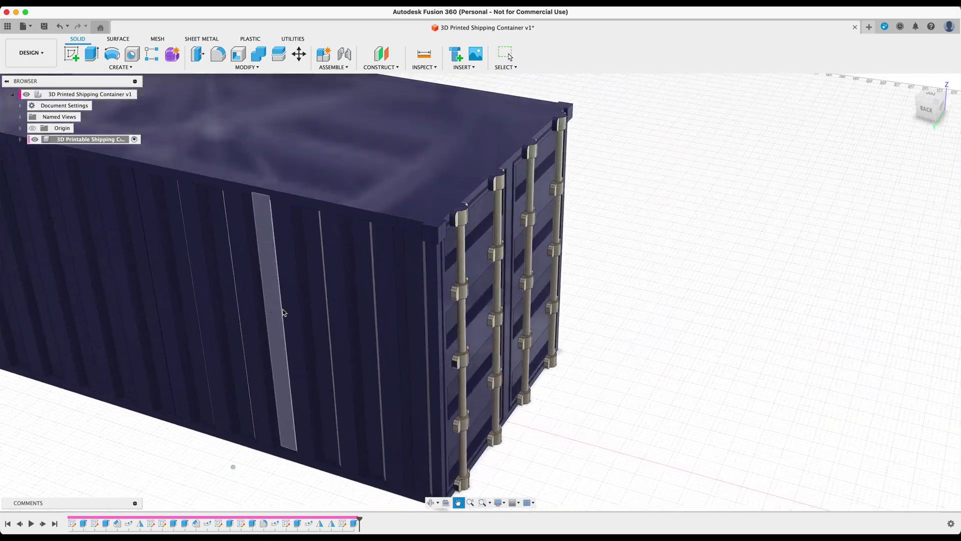
scroll(577, 204, "up", 5)
middle_click_drag(593, 219, 266, 335, "shift")
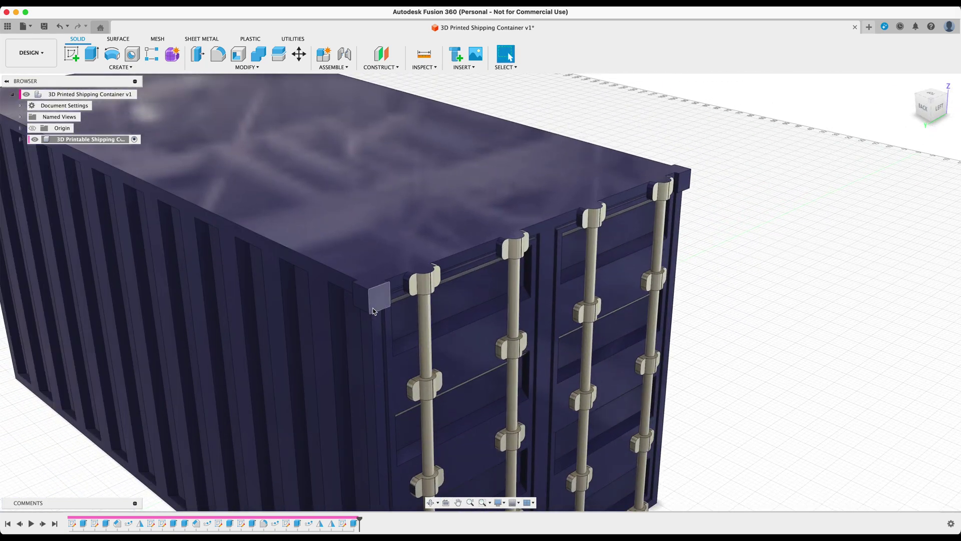
Step: Edit the corner block extrude to two sides with a Side 2 distance of -1 mm, adding the remaining inner profiles at both corners
double_click(354, 525)
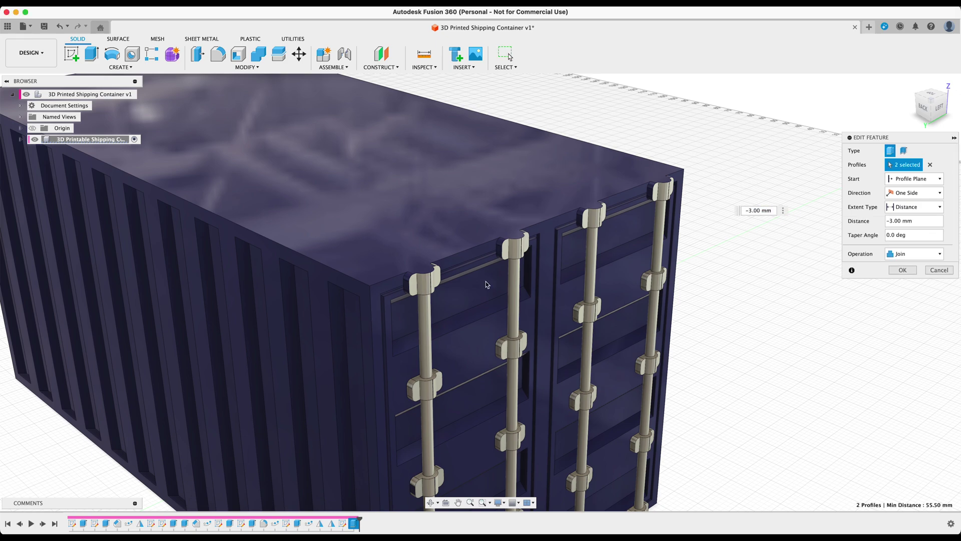
left_click(914, 194)
left_click(907, 216)
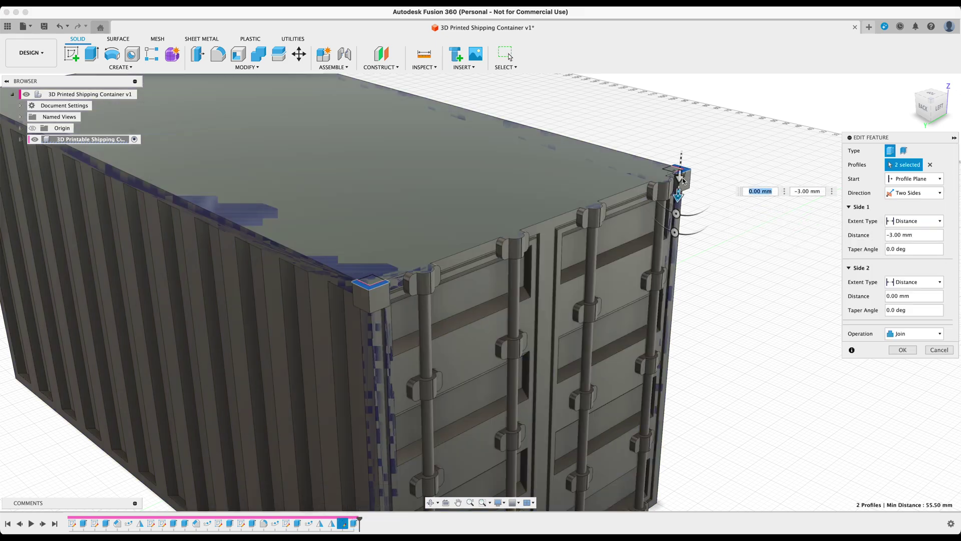
left_click_drag(681, 177, 682, 172)
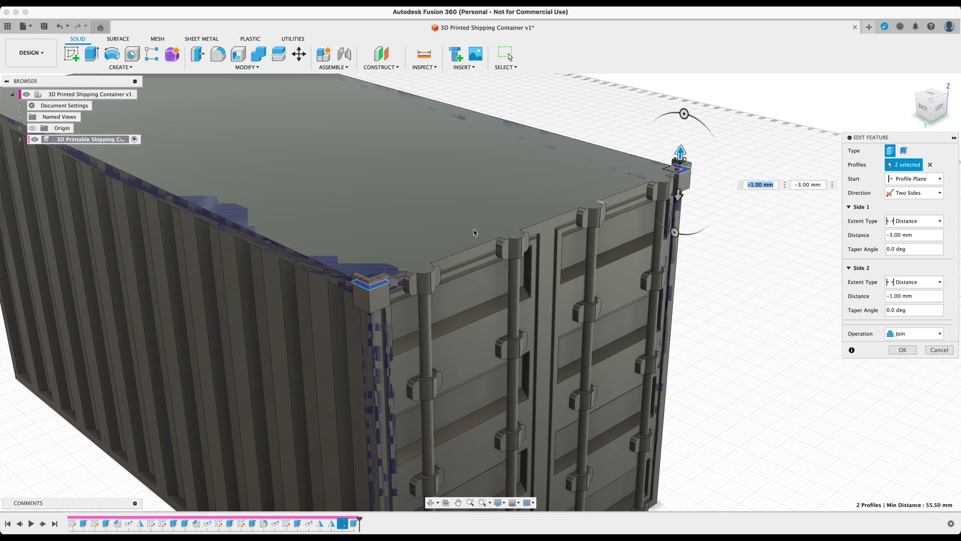
middle_click_drag(421, 286, 408, 336, "shift")
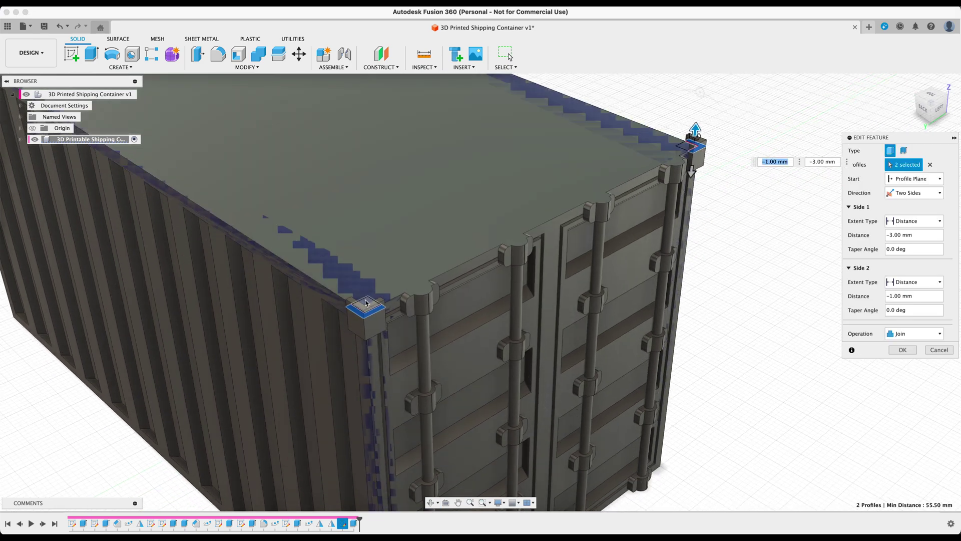
left_click(365, 303)
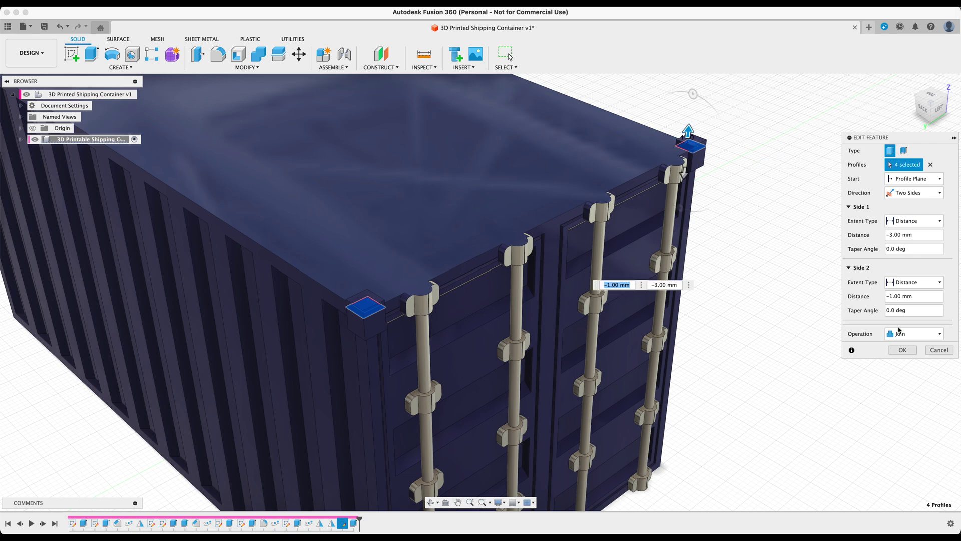
left_click(901, 348)
Step: Reopen the corner block extrude and try a Side 2 distance of -0.05 mm with a Side 1 distance of -2.5 mm
middle_click_drag(710, 361, 626, 312, "shift")
scroll(163, 375, "down", 2)
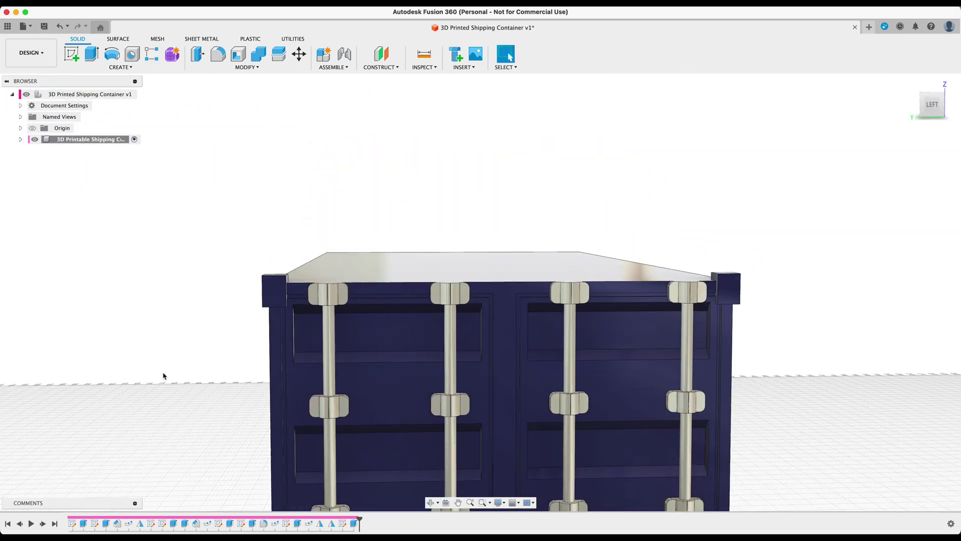
middle_click_drag(163, 376, 232, 308)
double_click(342, 523)
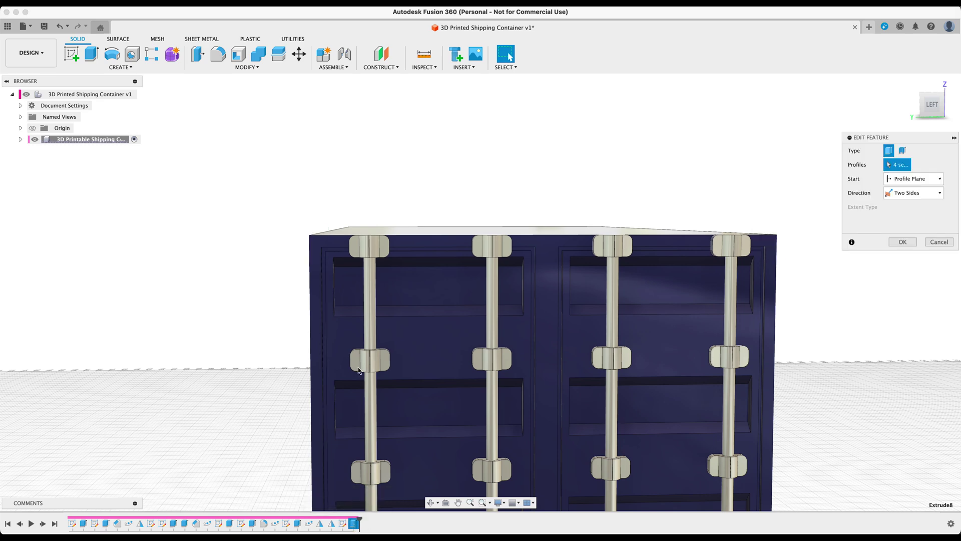
left_click(911, 296)
key("super+a")
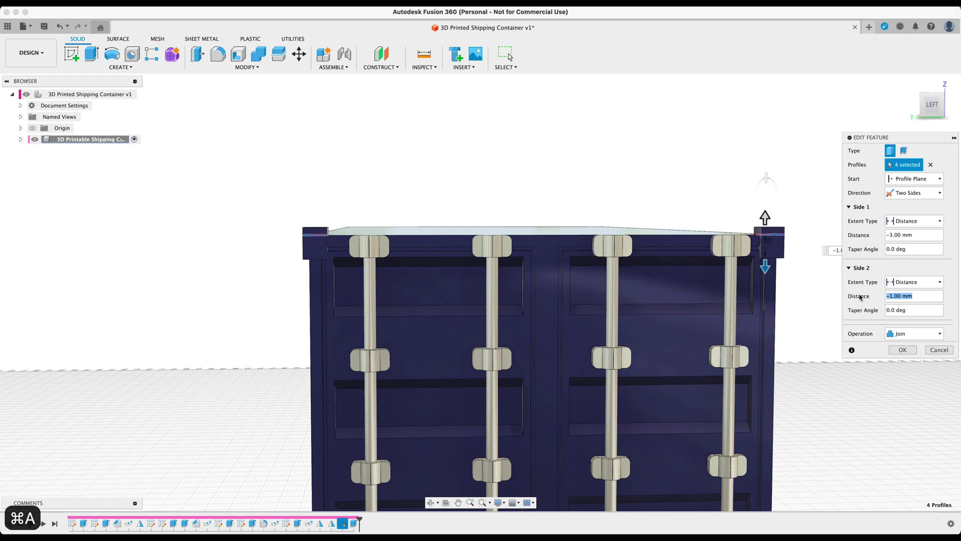
key("BackSpace")
key("BackSpace")
type("-.05")
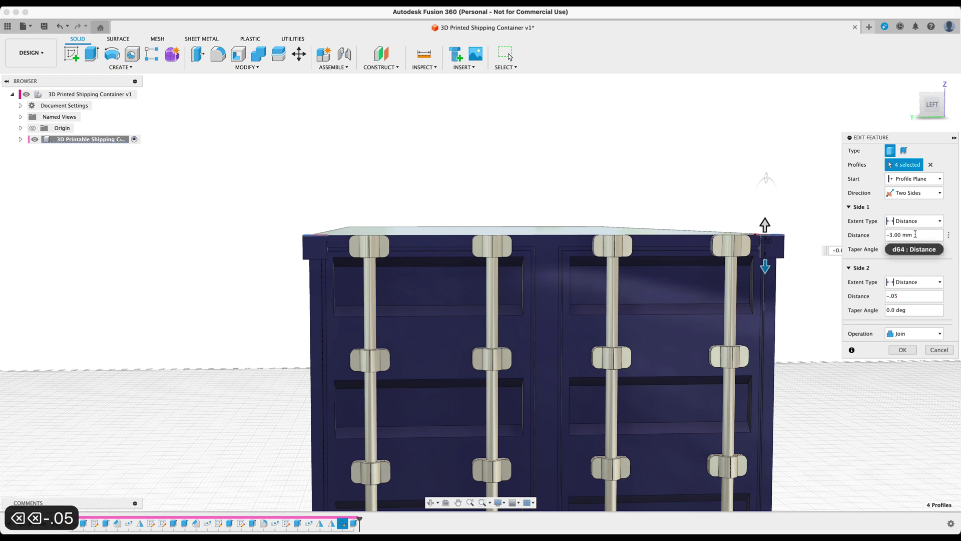
left_click(862, 234)
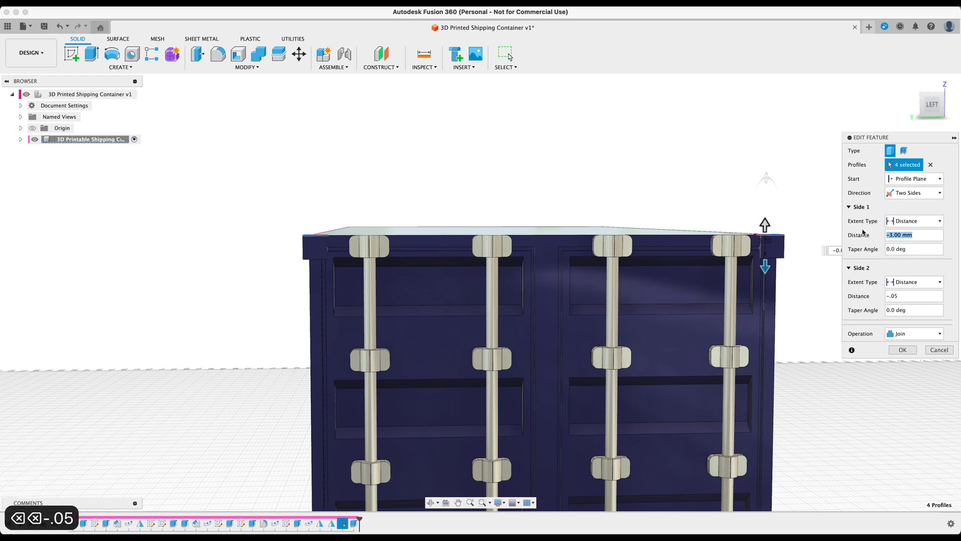
type("-2.5")
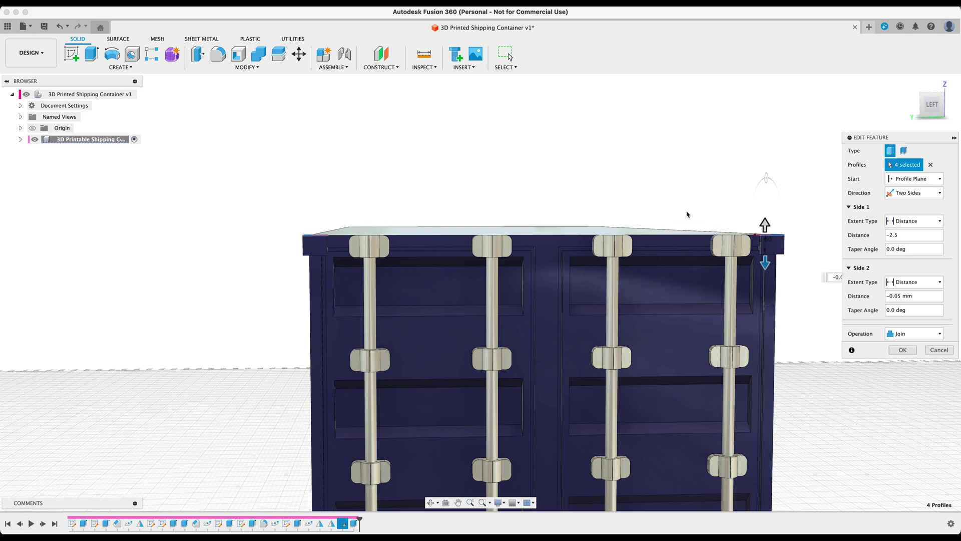
Step: Set the corner block extrude to a Side 2 distance of -1 mm and a Side 1 distance of -2 mm, and finish the edit
left_click_drag(764, 224, 765, 216)
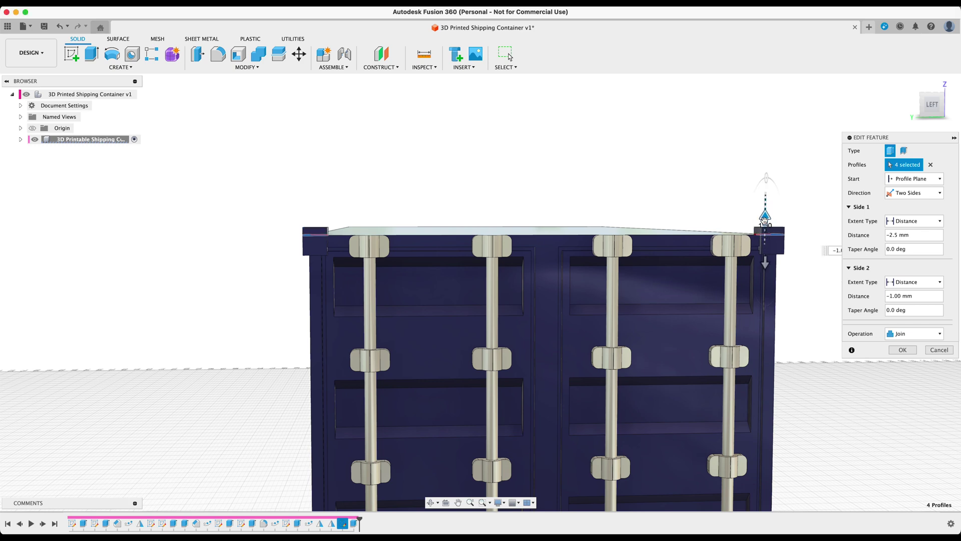
left_click(880, 292)
key("super+a")
type("-")
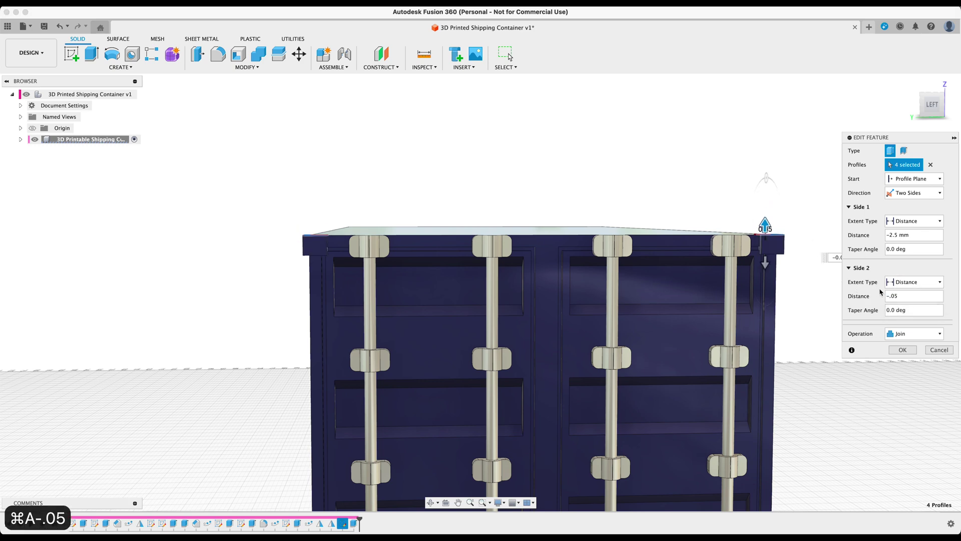
left_click_drag(766, 227, 765, 218)
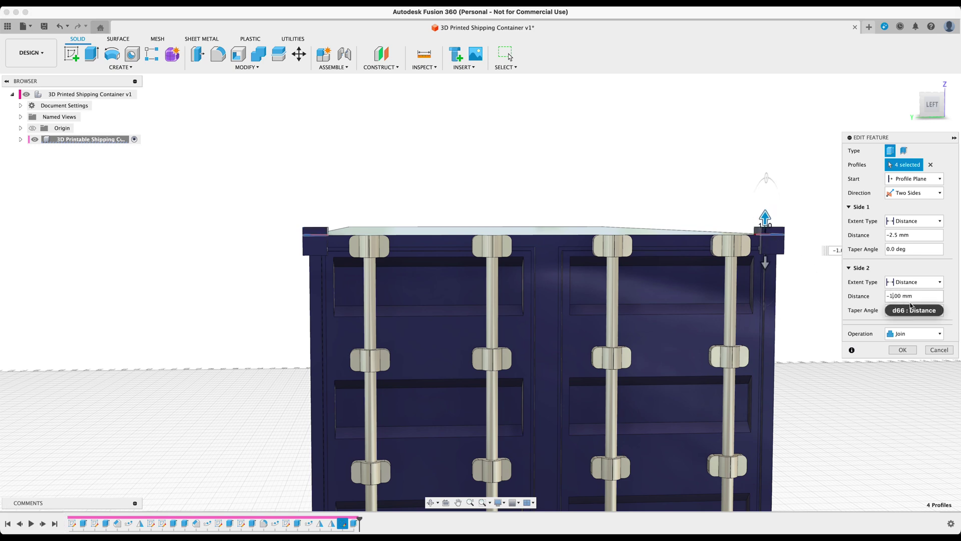
left_click(896, 234)
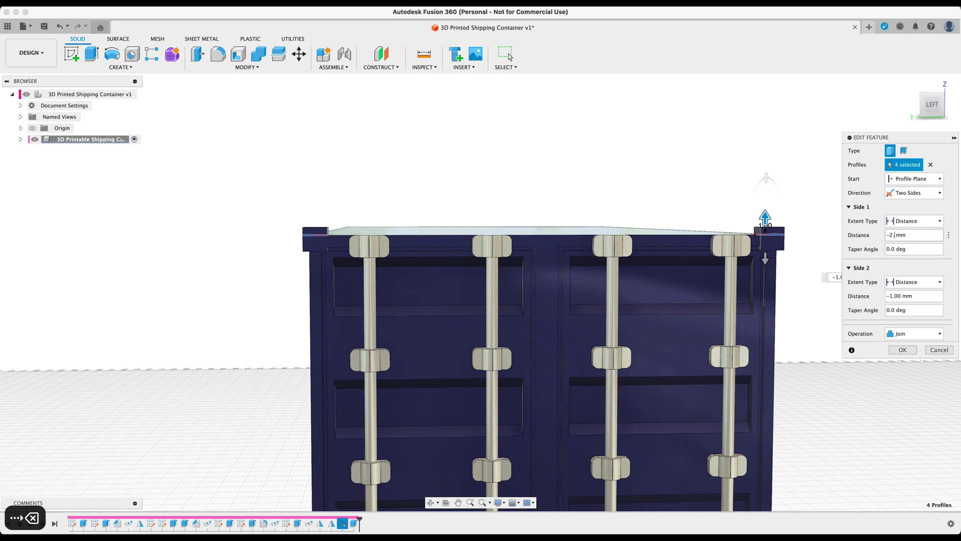
key("Return")
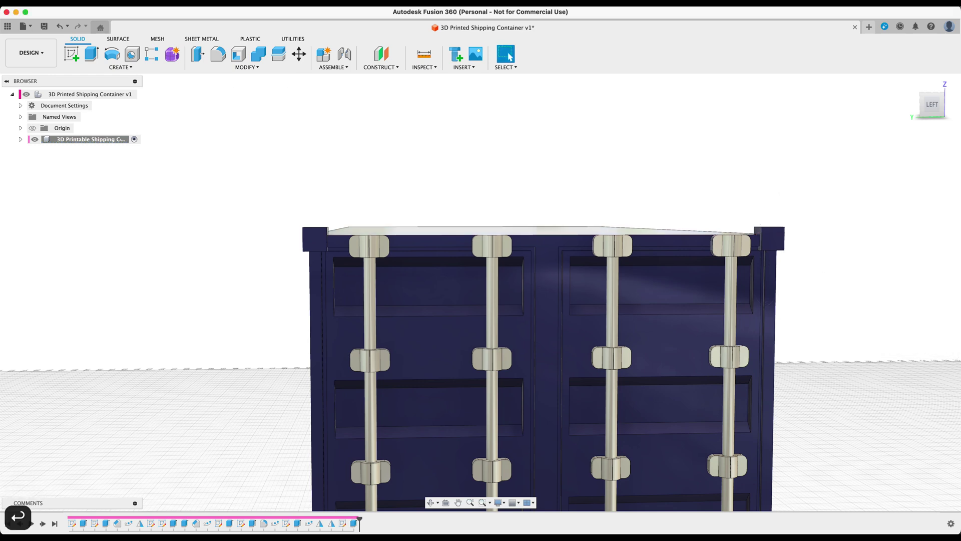
middle_click_drag(234, 328, 315, 260, "shift")
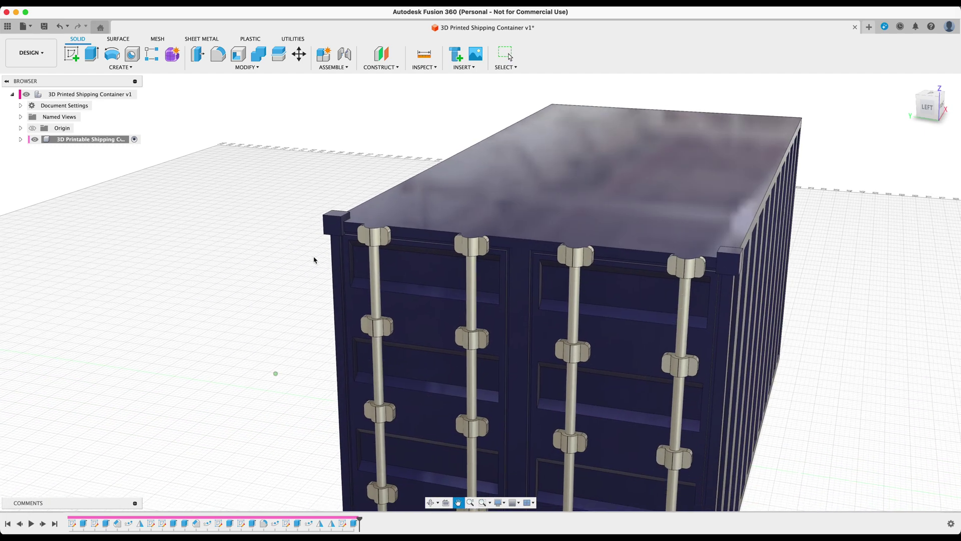
scroll(280, 270, "down", 3)
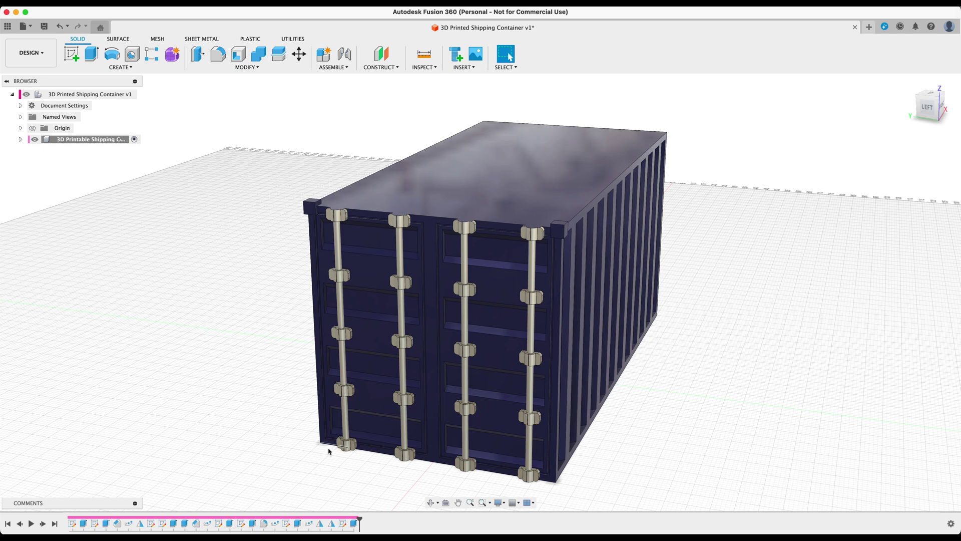
middle_click_drag(253, 457, 290, 412)
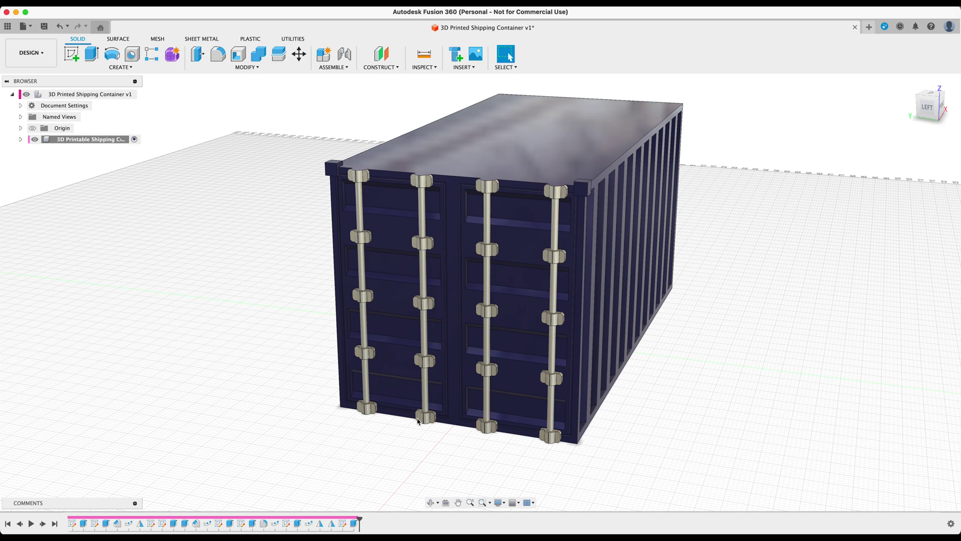
middle_click_drag(315, 414, 335, 356, "shift")
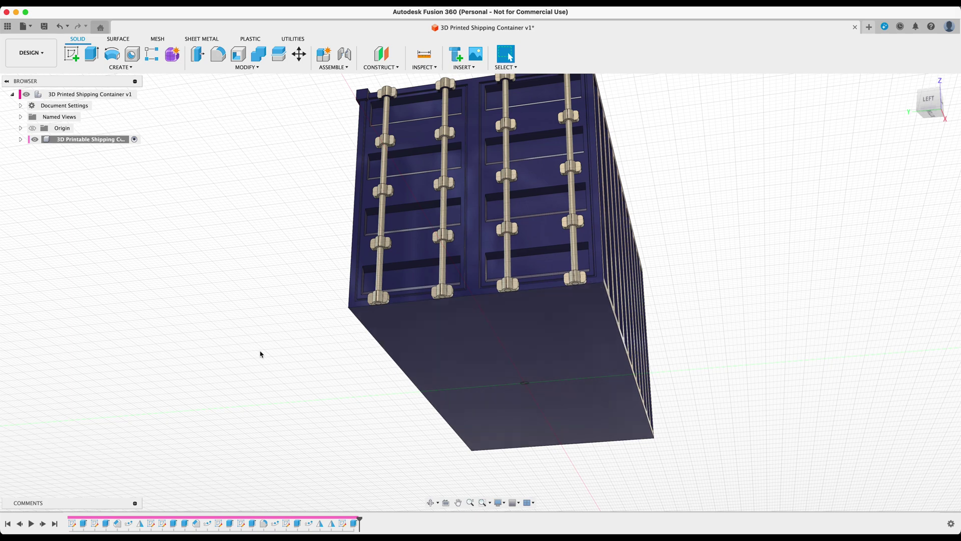
Step: Mirror all door-end features, from the door frame groove extrude through the corner block extrude, across the YZ plane to the container's opposite end
middle_click_drag(230, 234, 314, 294, "shift")
type("s")
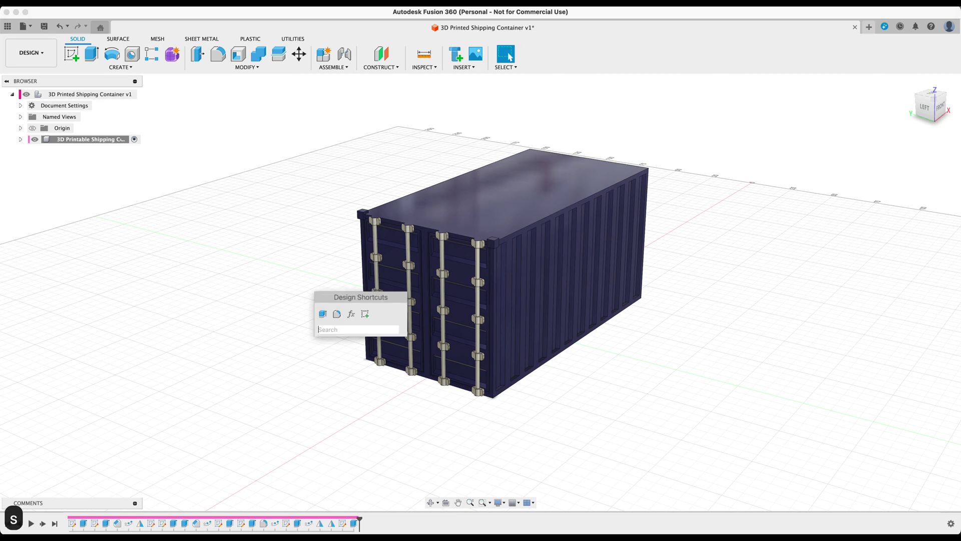
type("mirror")
key("Return")
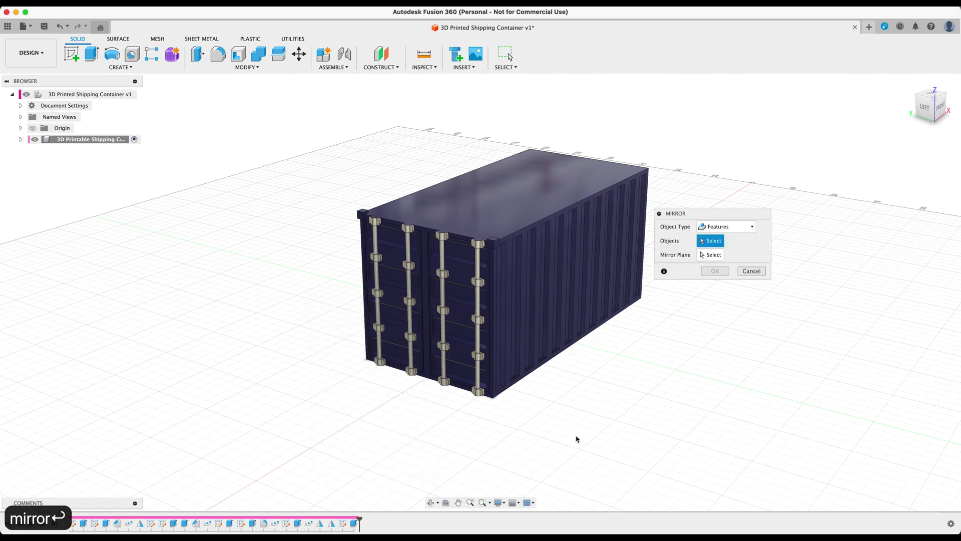
left_click(175, 523)
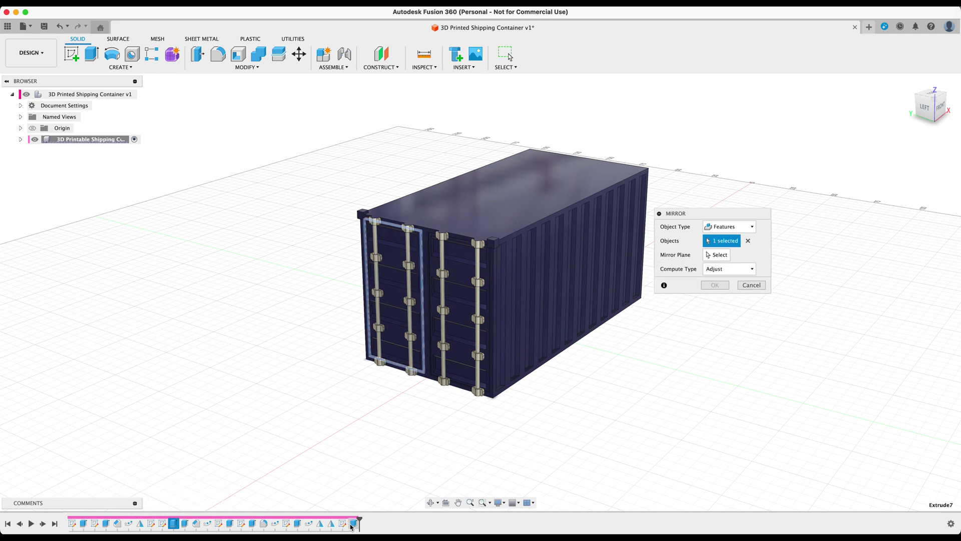
left_click(352, 523, "shift")
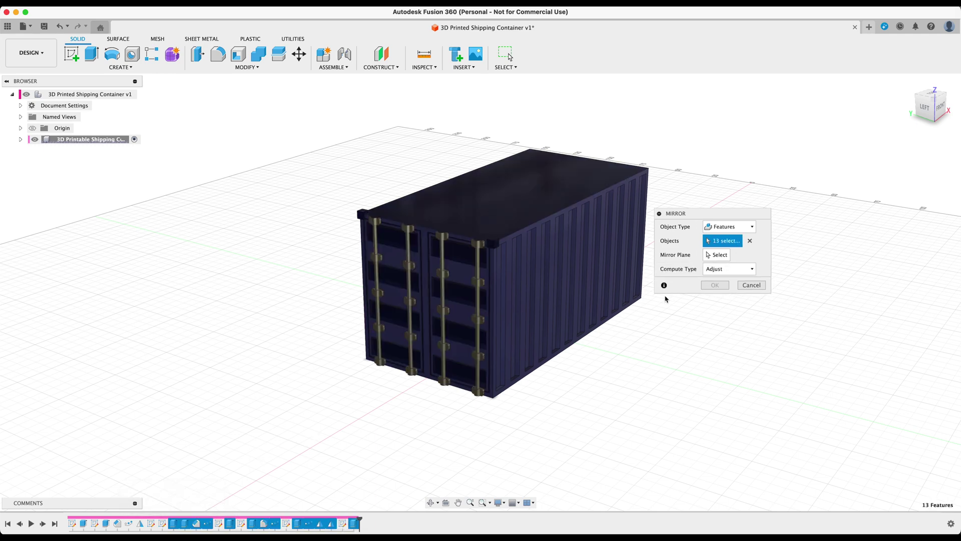
left_click(716, 254)
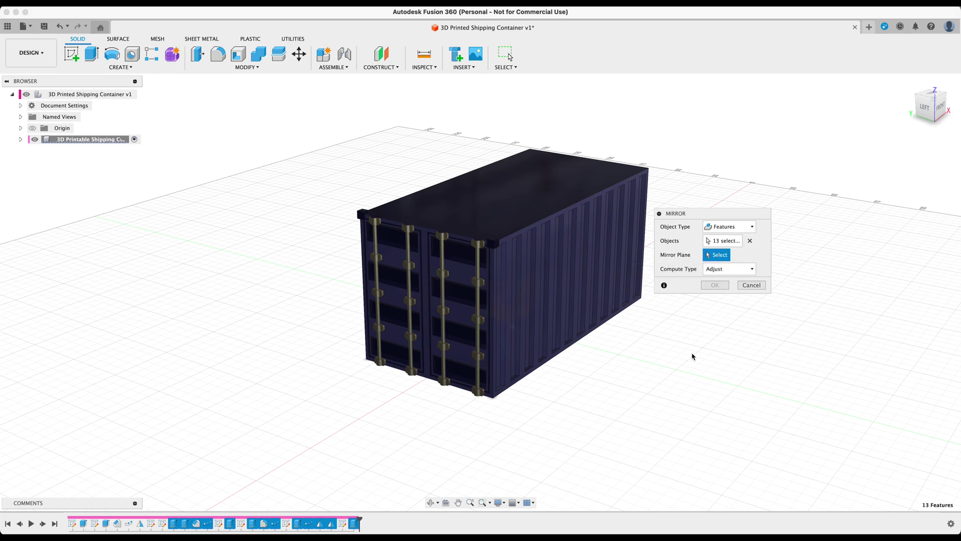
left_click(37, 140)
left_click(502, 294)
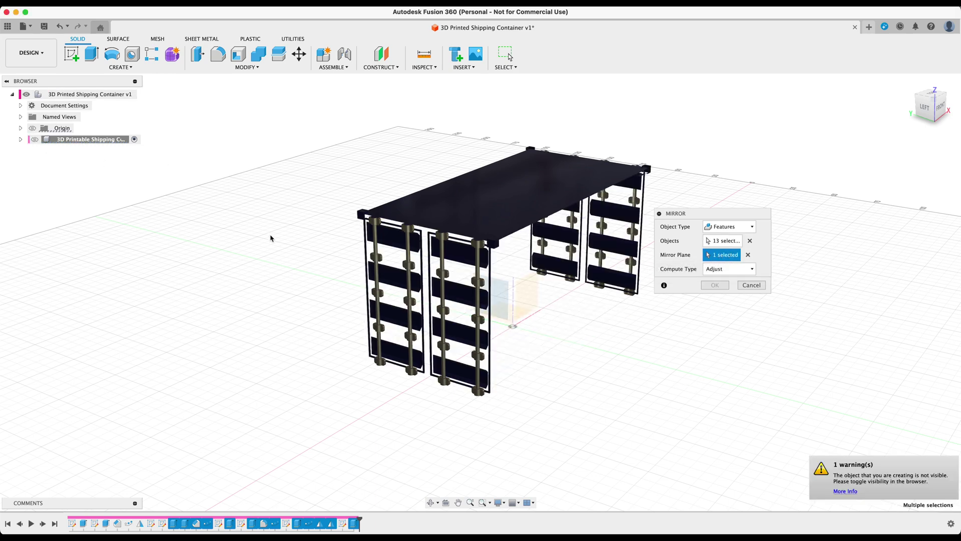
left_click(35, 140)
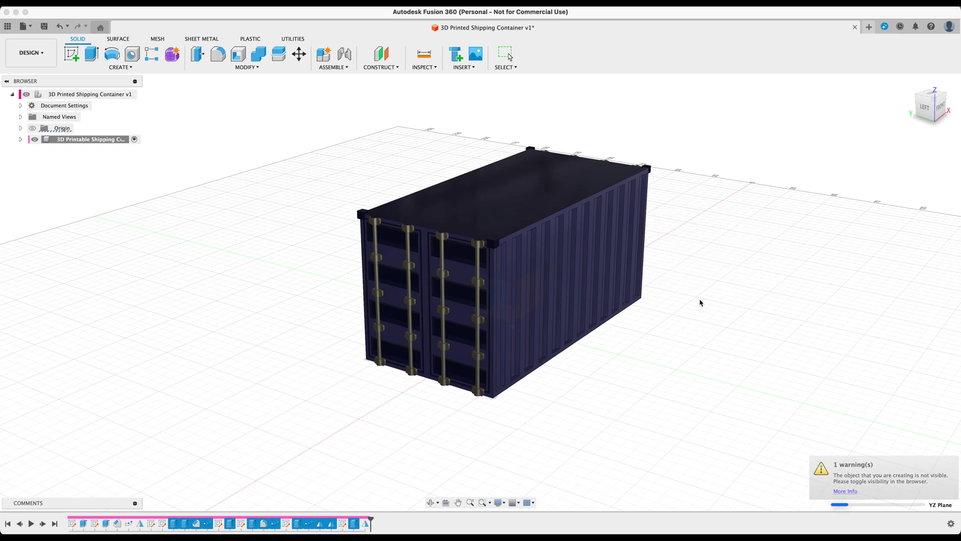
Step: Try to shell the container open from its roof face with a 2 mm inside thickness
middle_click_drag(661, 352, 573, 327, "shift")
middle_click_drag(386, 418, 623, 403, "shift")
scroll(477, 326, "up", 3)
middle_click_drag(477, 327, 489, 259, "shift")
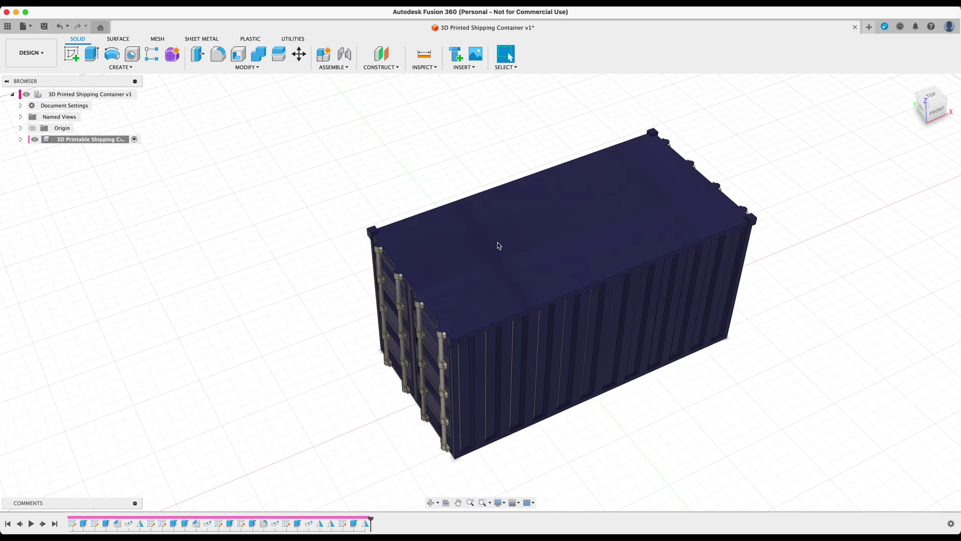
key("super+z")
type("ssh")
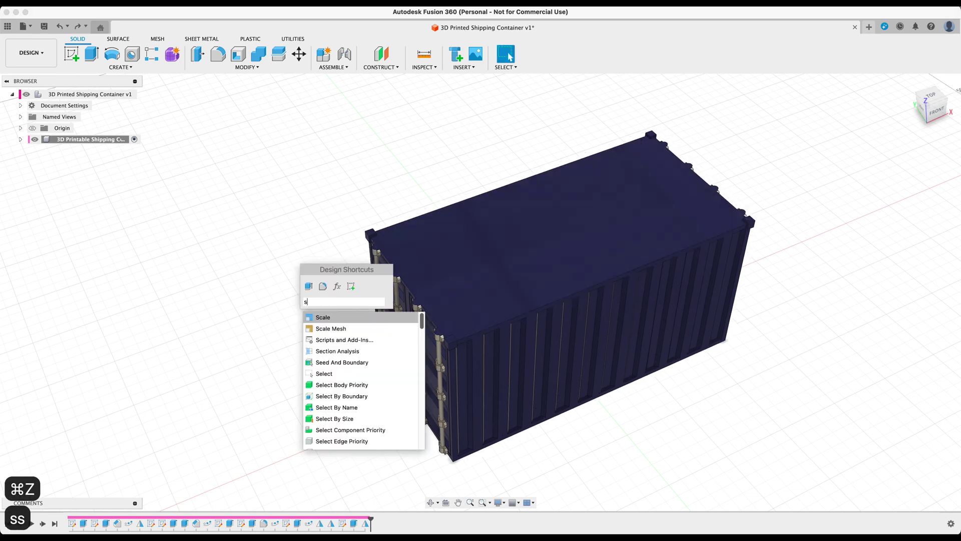
left_click(321, 330)
left_click(470, 263)
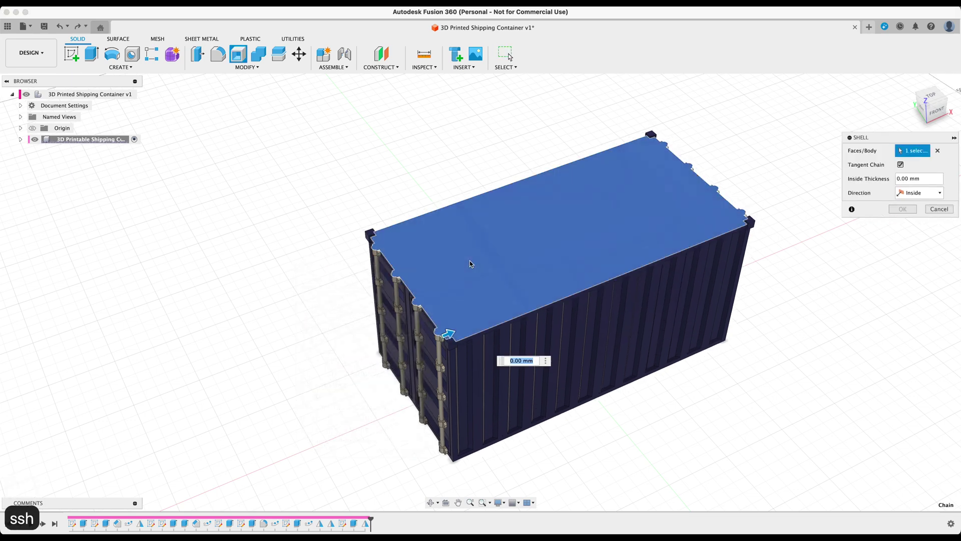
type("2")
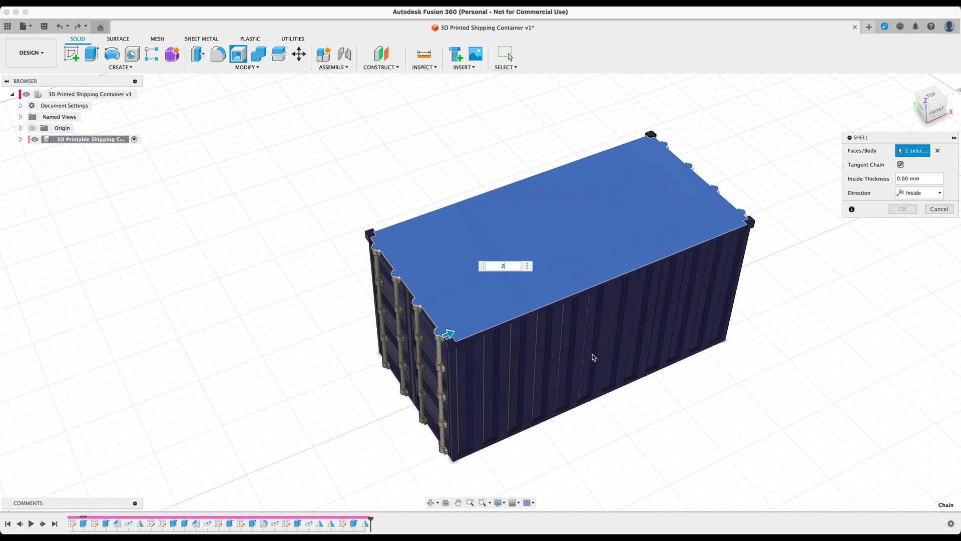
middle_click_drag(669, 419, 660, 396, "shift")
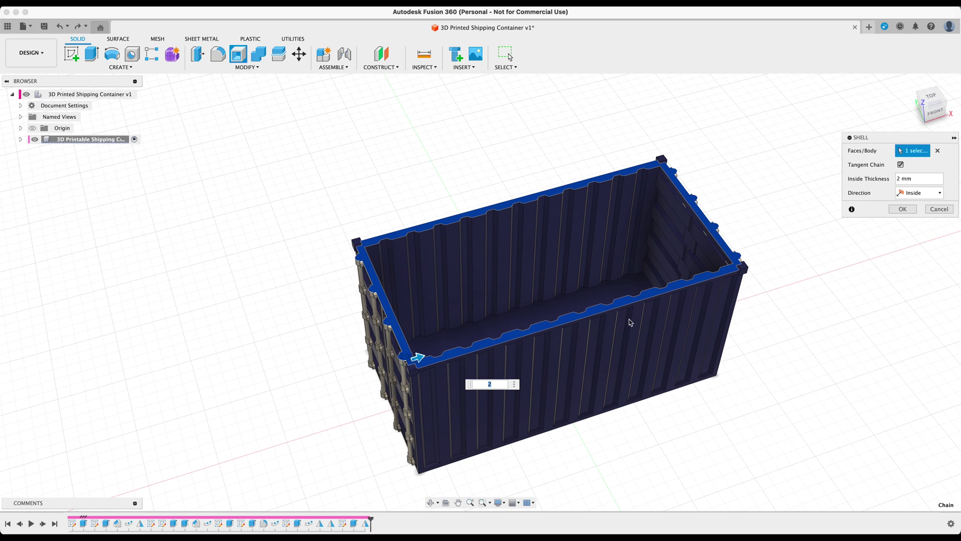
Step: Try an inside thickness of 3 mm for the shell and leave the command
left_click(896, 177)
key("BackSpace")
type("3")
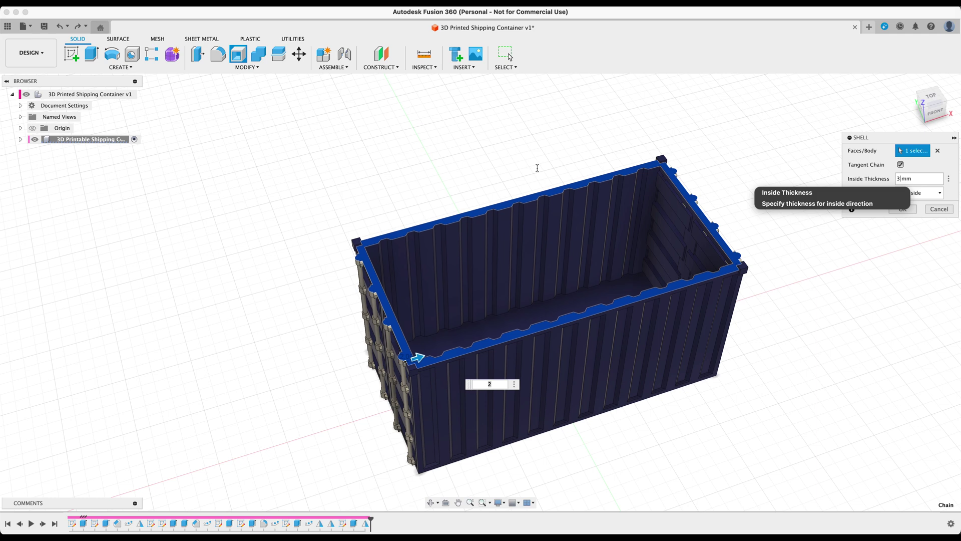
key("Return")
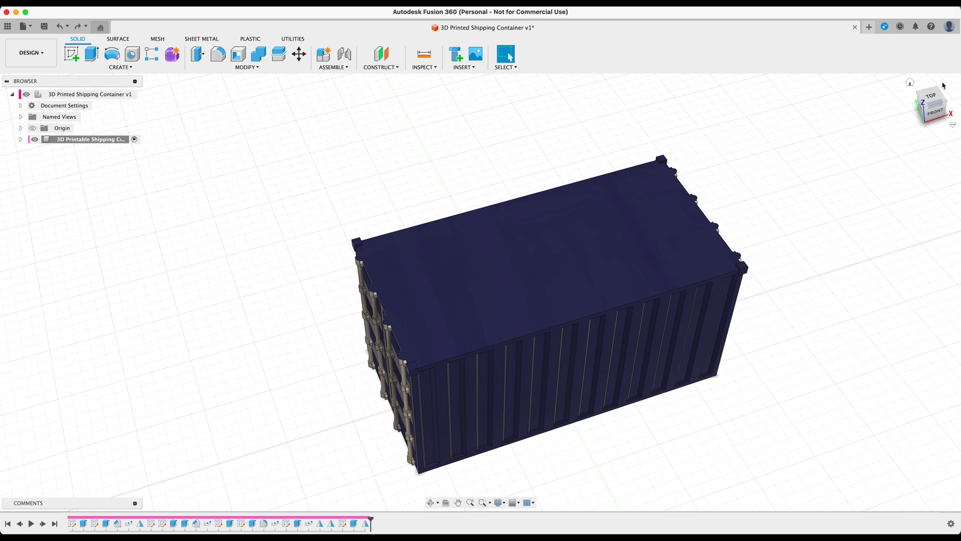
Step: Start a sketch on the container's roof face and draw a rectangle about 4 mm inside the roof's edges
left_click(933, 99)
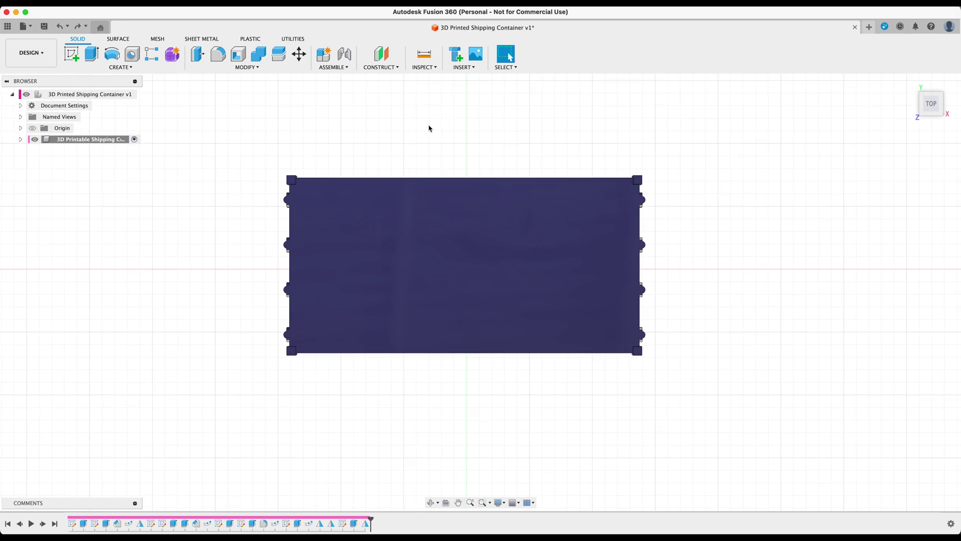
left_click(71, 54)
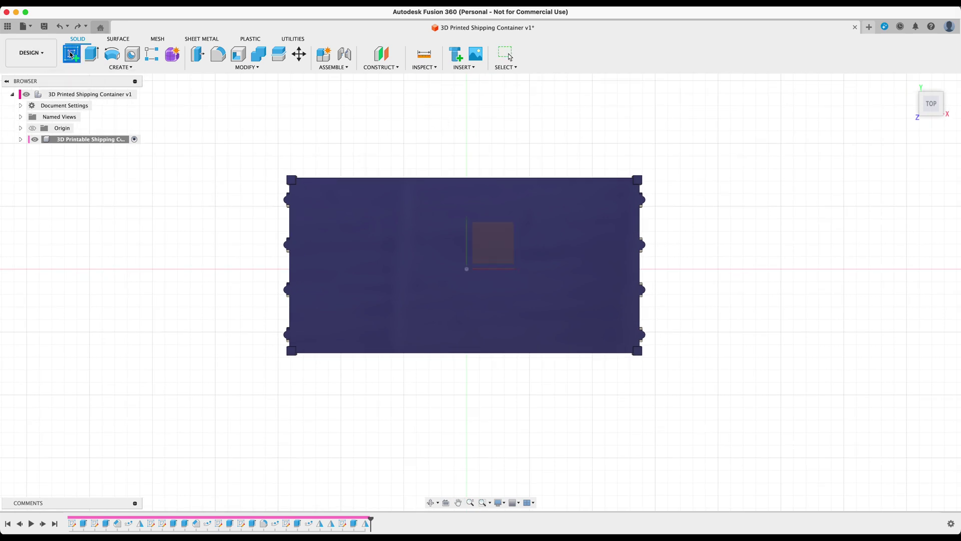
left_click(350, 235)
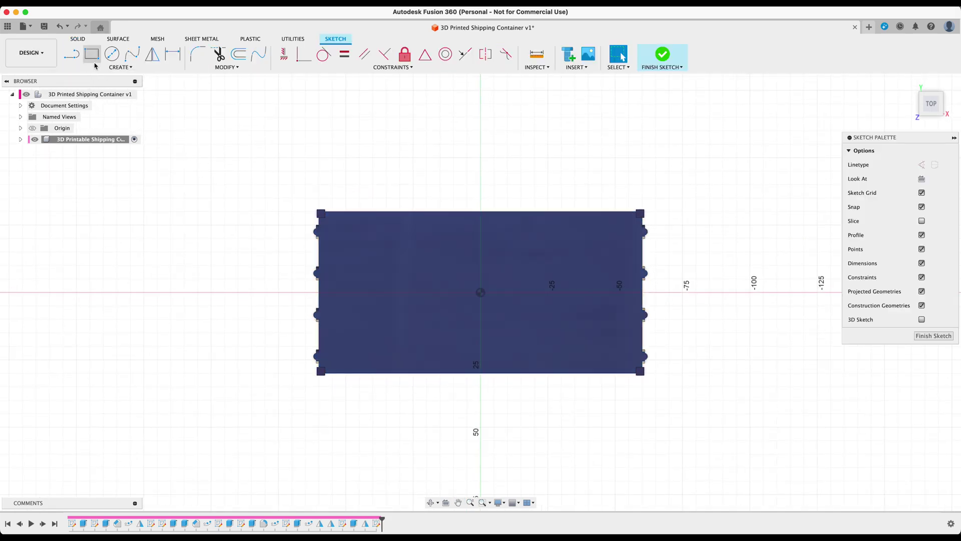
left_click(94, 56)
left_click(331, 222)
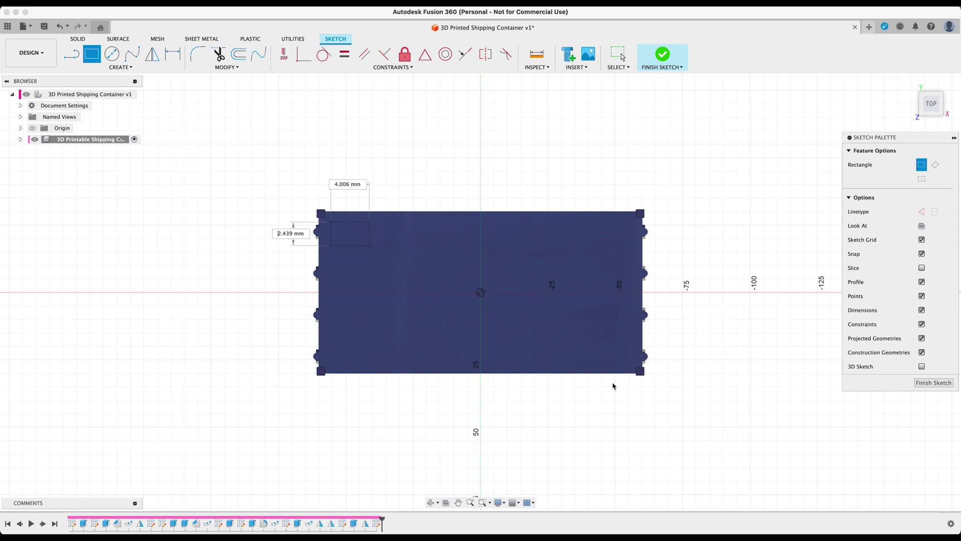
left_click(630, 365)
scroll(524, 258, "up", 3)
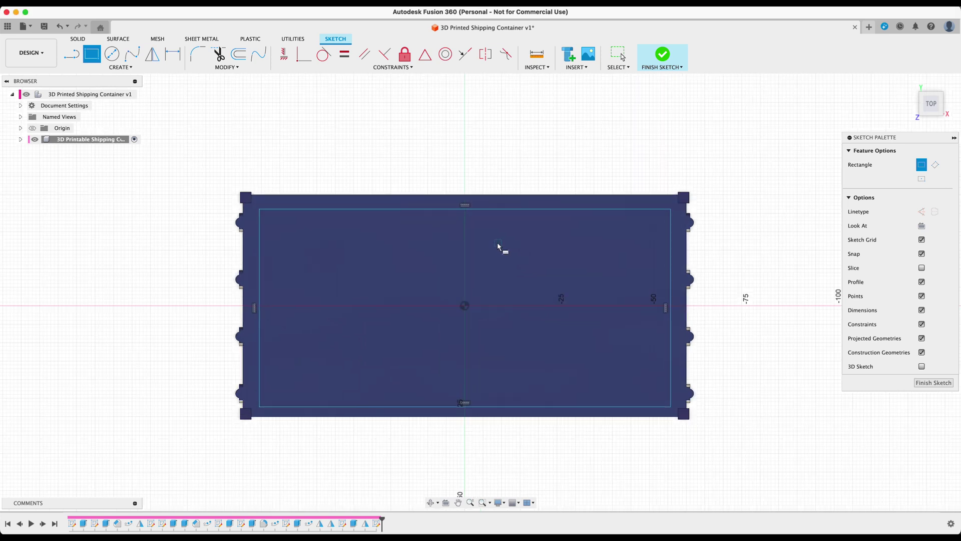
Step: Dimension the rectangle 3 mm from the roof's back long edge and 3 mm from its left short edge
key("d")
left_click(306, 206)
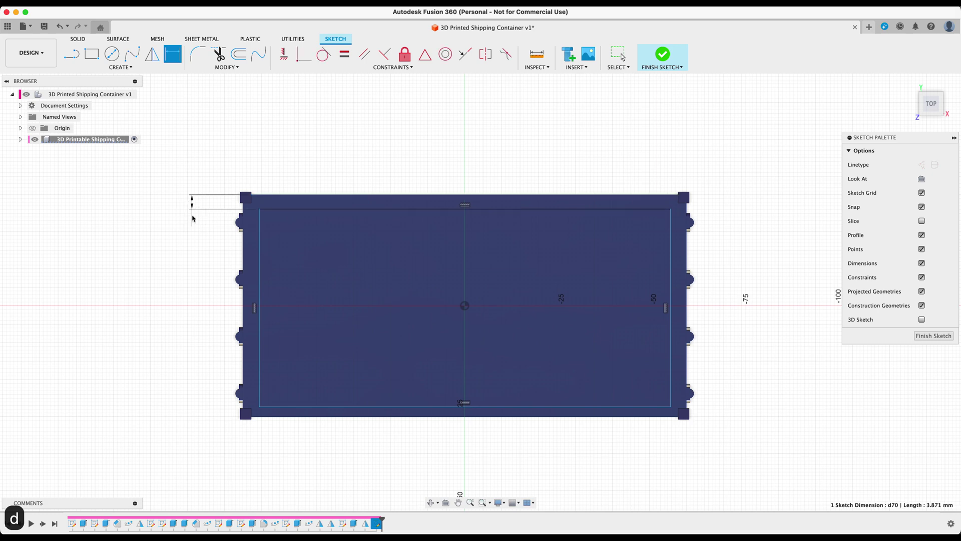
left_click(193, 213)
type("3")
key("Return")
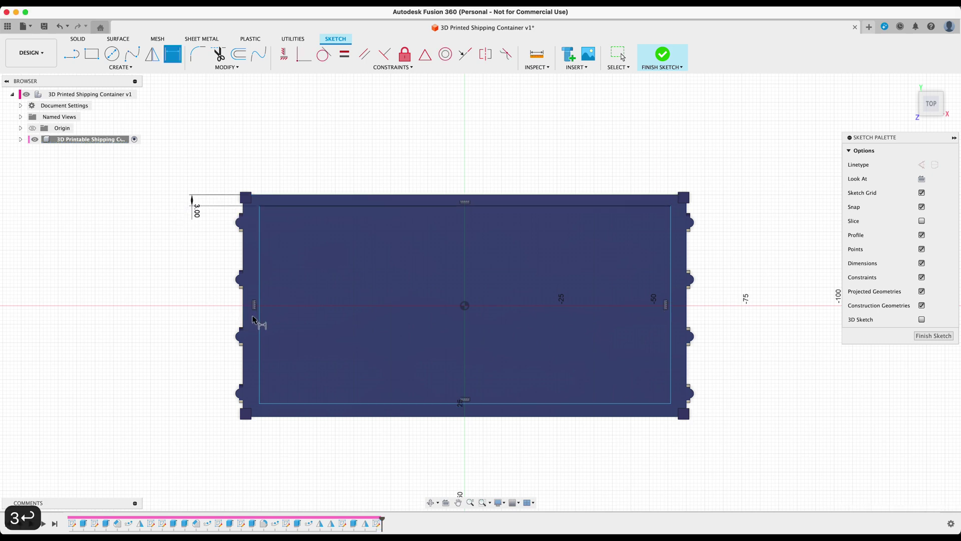
left_click(257, 323)
left_click(243, 311)
left_click(256, 436)
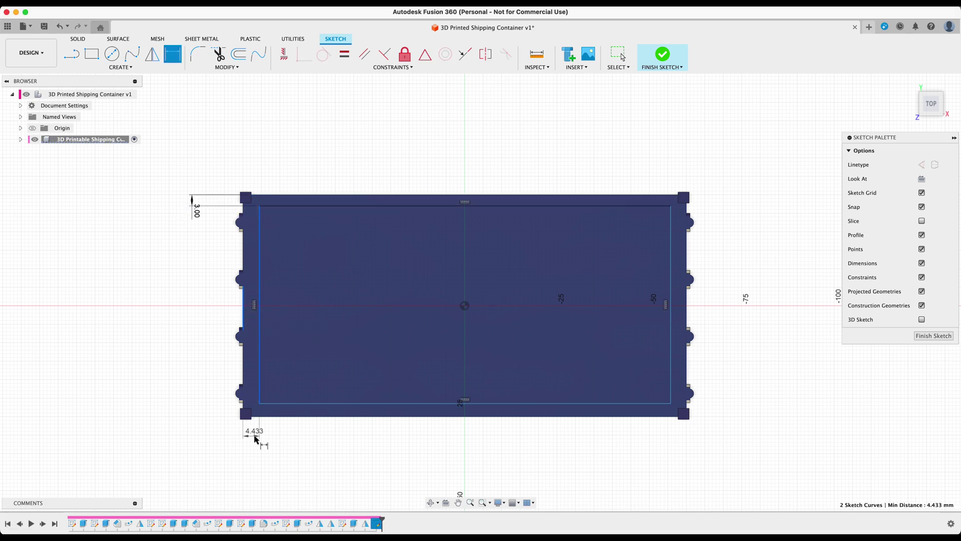
type("3")
key("Return")
Step: Dimension the rectangle 3 mm from the roof's front long edge and 3 mm from its right short edge
left_click(350, 409)
left_click(354, 416)
left_click(221, 412)
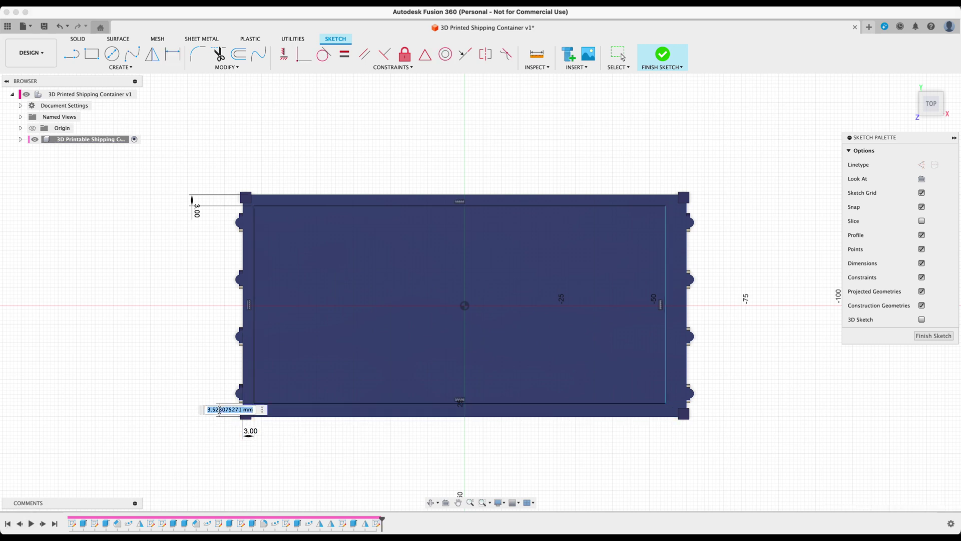
type("3")
key("Return")
left_click(667, 326)
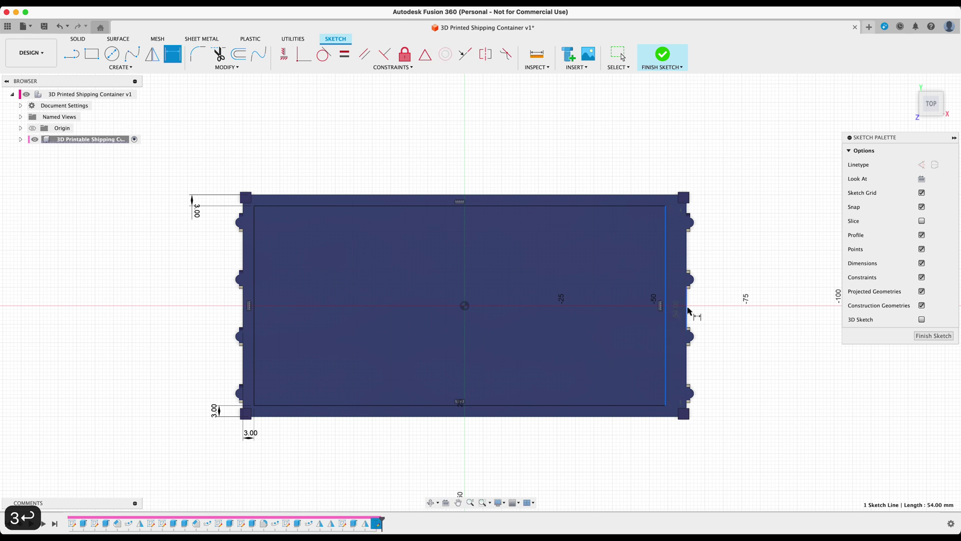
left_click(688, 314)
left_click(706, 309)
type("3")
key("Return")
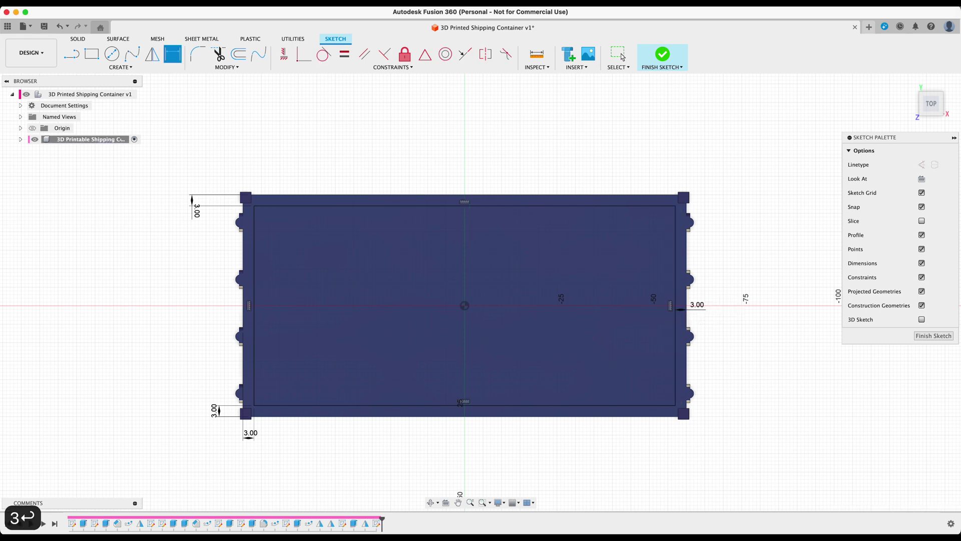
Step: Extrude the inner roof rectangle -57.5 mm as a cut to hollow out the container
middle_click_drag(406, 264, 445, 225, "shift")
middle_click_drag(460, 184, 421, 295)
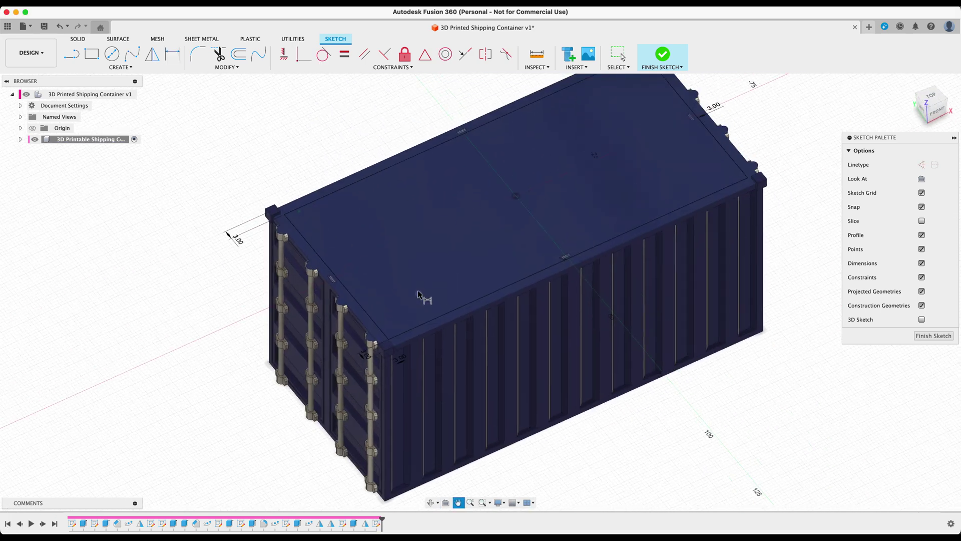
key("e")
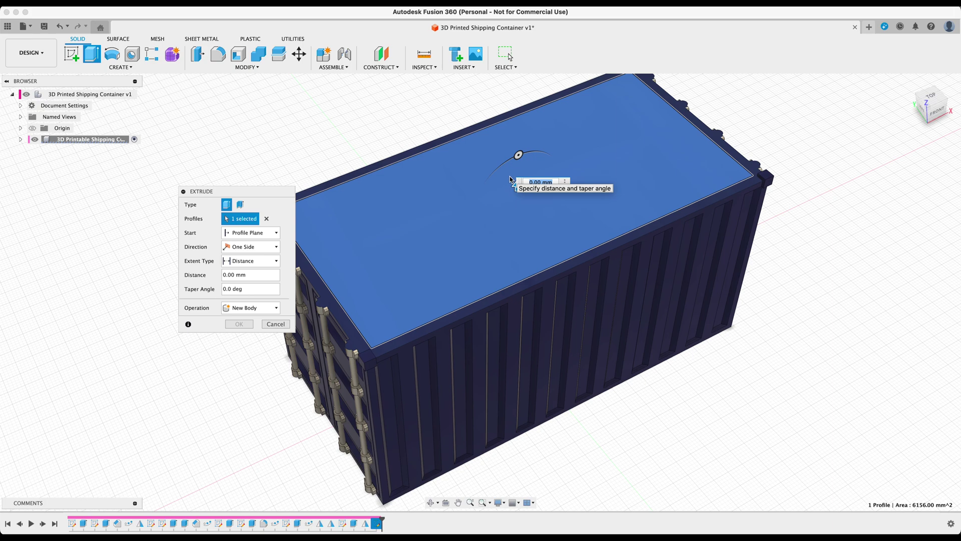
type("-57.")
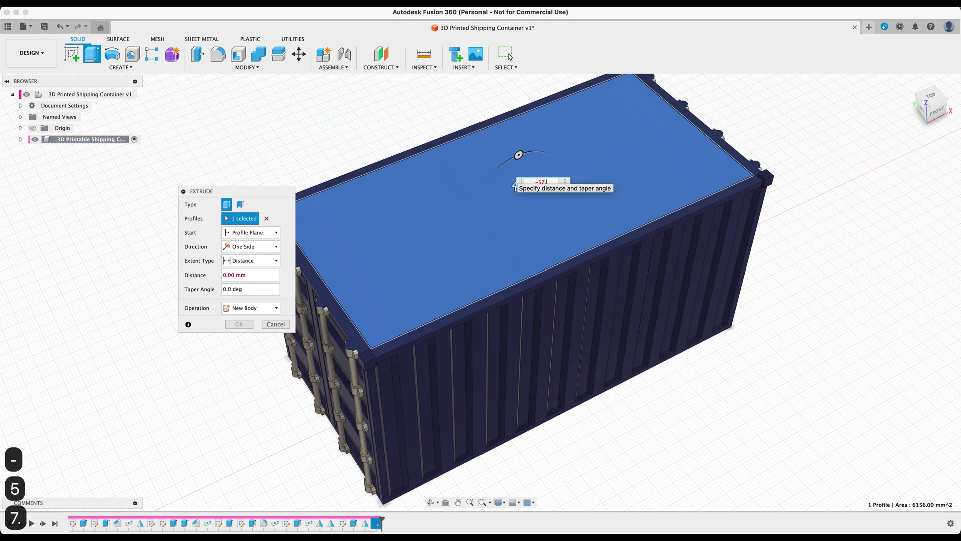
type("5")
key("Return")
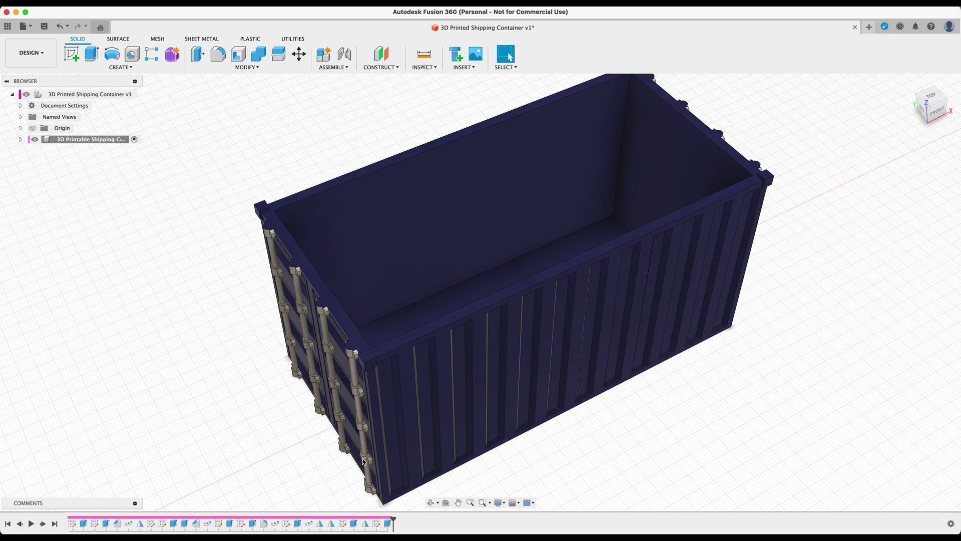
Step: Check the hollowing cut's extrude settings and examine the open container from the door end
double_click(387, 524)
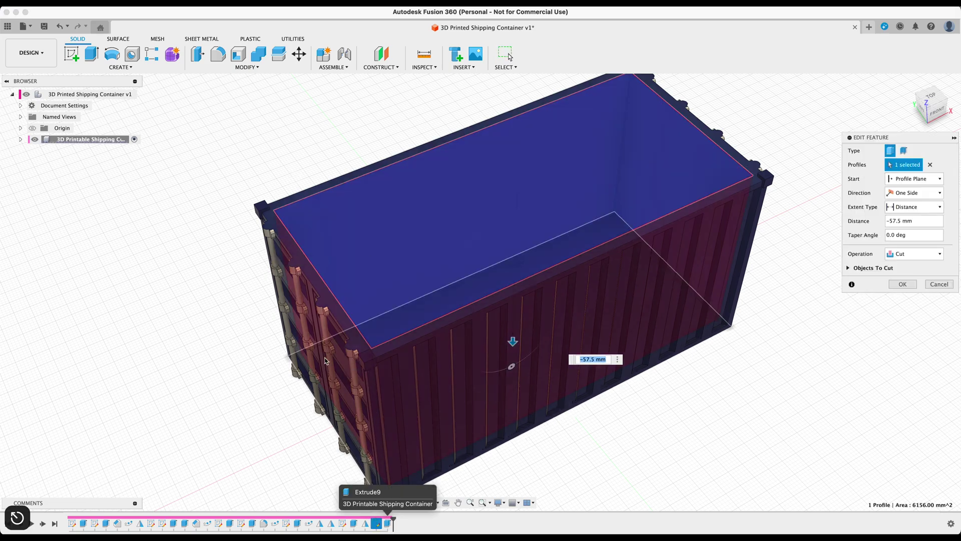
key("Escape")
middle_click_drag(302, 263, 283, 390, "shift")
left_click(909, 82)
scroll(454, 305, "down", 3)
middle_click_drag(438, 370, 373, 351, "shift")
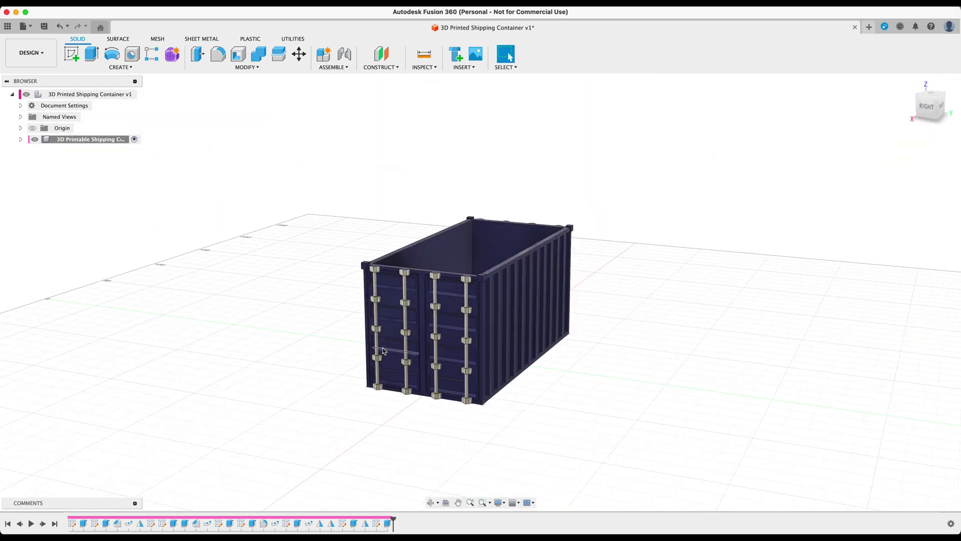
scroll(396, 361, "up", 5)
middle_click_drag(410, 389, 390, 385, "shift")
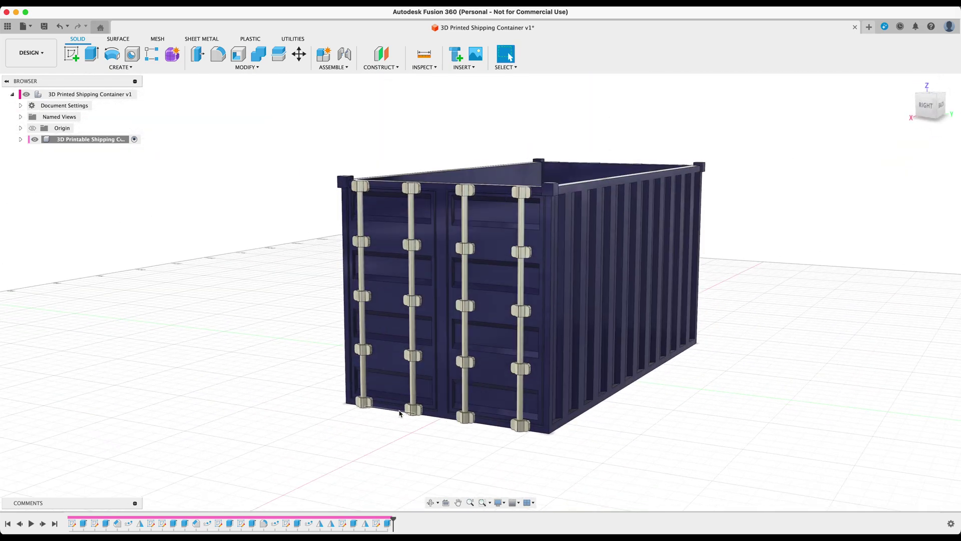
Step: Switch to the Render workspace and run an in-canvas render of the container seen from the door end
left_click(30, 53)
left_click(22, 109)
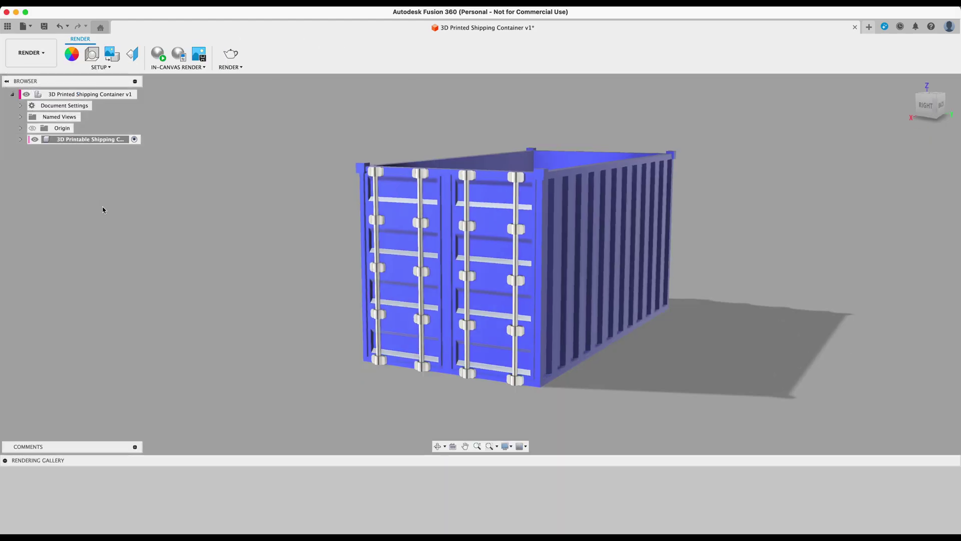
left_click(158, 53)
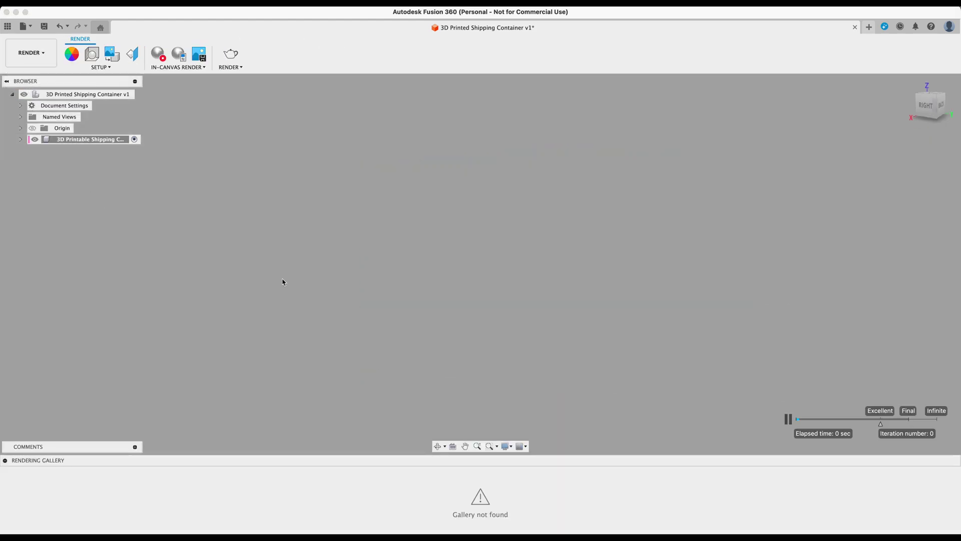
middle_click_drag(278, 273, 279, 276, "shift")
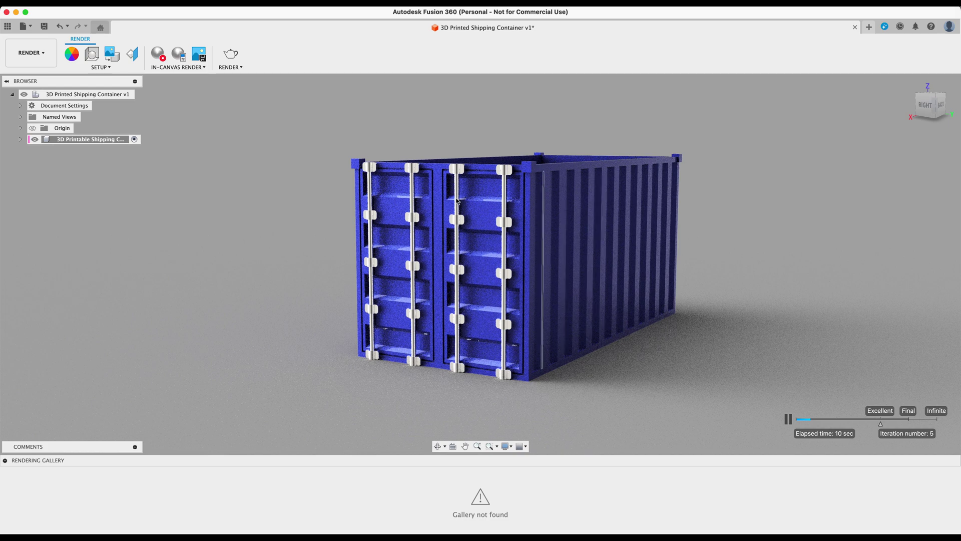
Step: Return to the Design workspace, save Body1 as a mesh and bring it into the Bambu Lab slicer
left_click(17, 52)
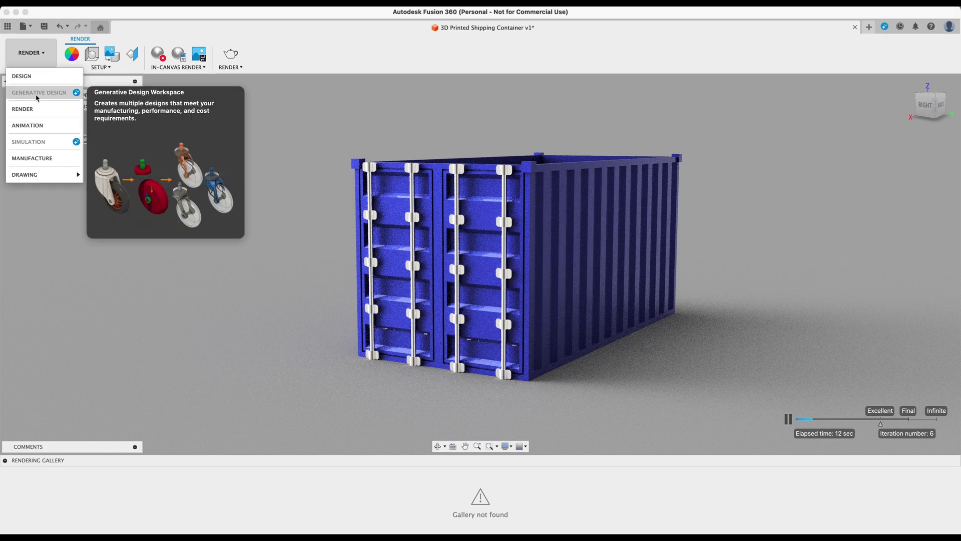
left_click(35, 75)
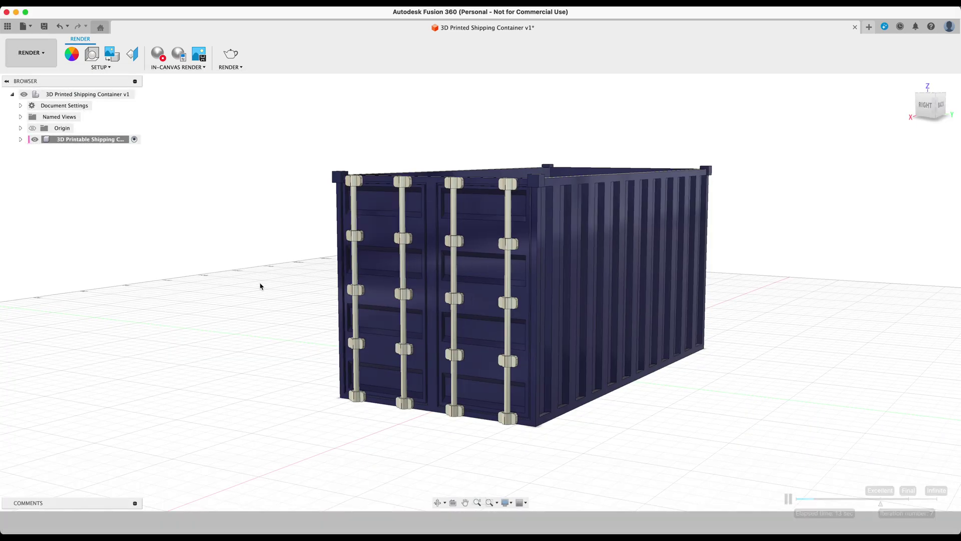
left_click(20, 139)
left_click(29, 161)
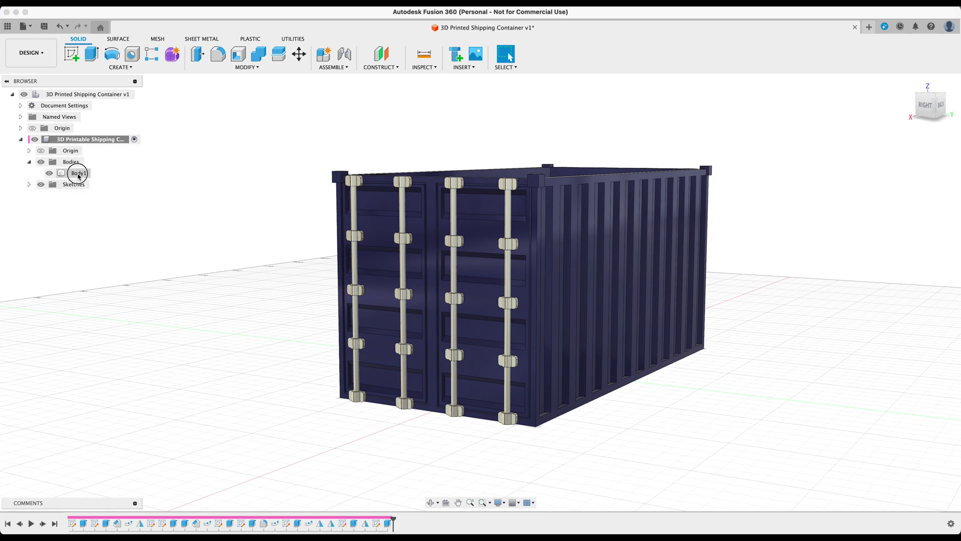
left_click(75, 173)
right_click(76, 170)
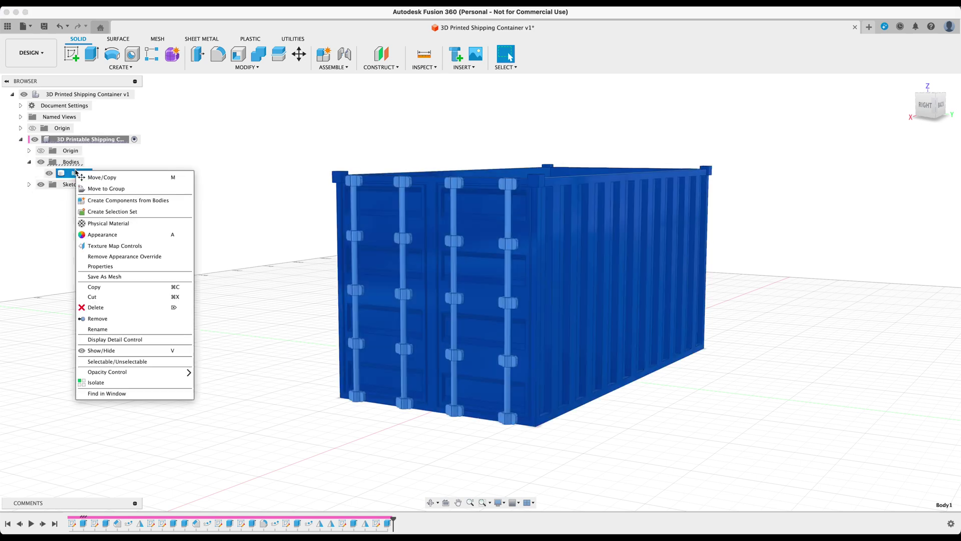
left_click(145, 274)
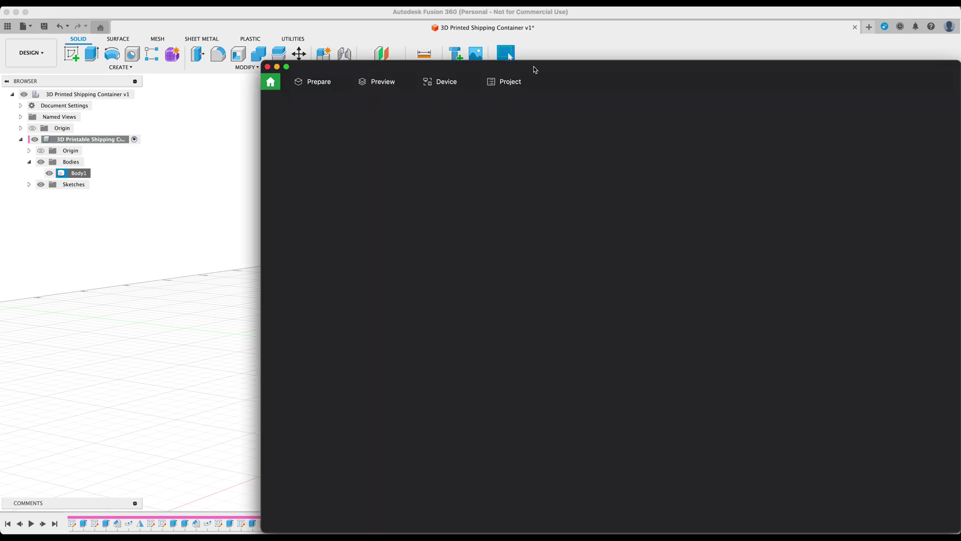
left_click_drag(532, 69, 414, 30)
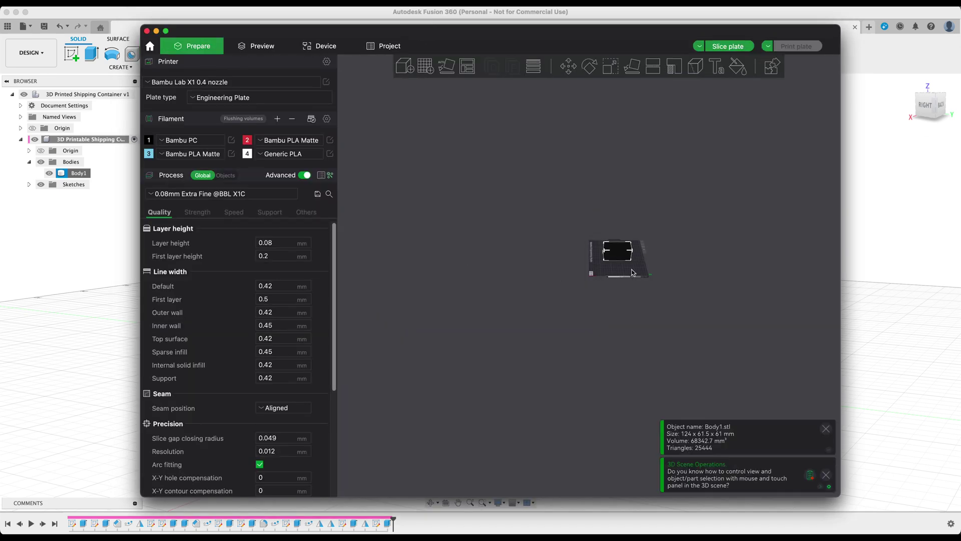
Step: Assign filament 3, Bambu PLA Matte, to the container and set the plate type to Cool Plate / PLA Plate
scroll(635, 261, "up", 5)
middle_click_drag(580, 274, 517, 306)
left_click_drag(517, 306, 566, 284)
scroll(564, 284, "up", 10)
middle_click_drag(581, 295, 602, 346)
scroll(602, 341, "up", 5)
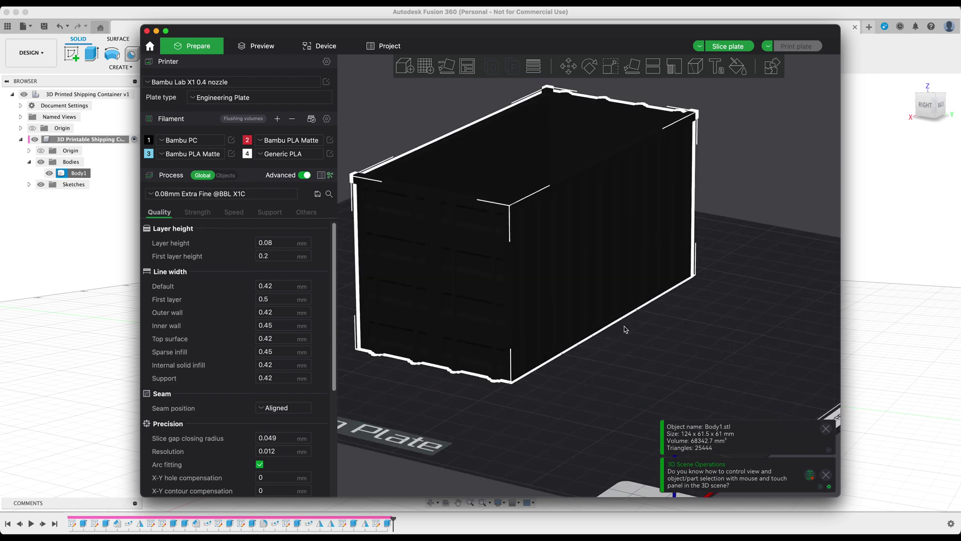
middle_click_drag(731, 200, 749, 215)
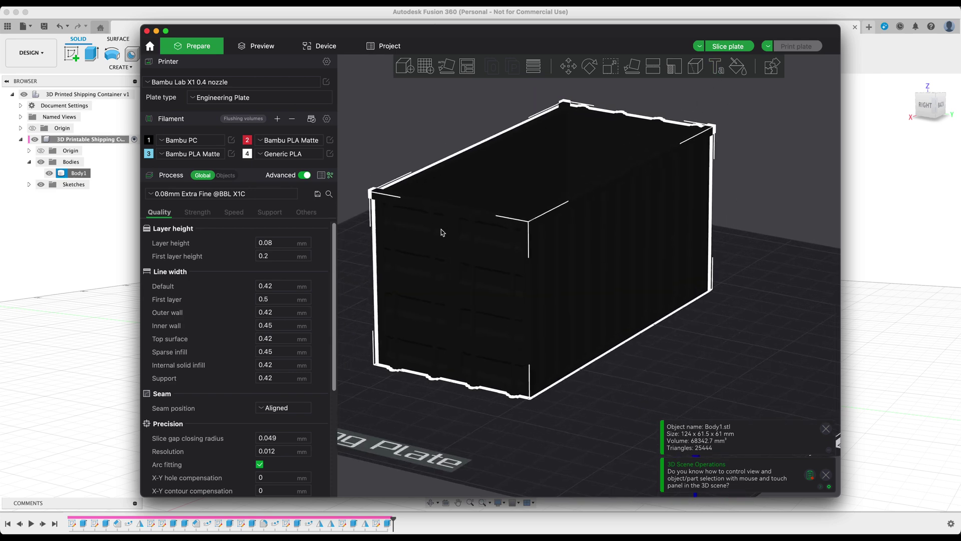
left_click(767, 141)
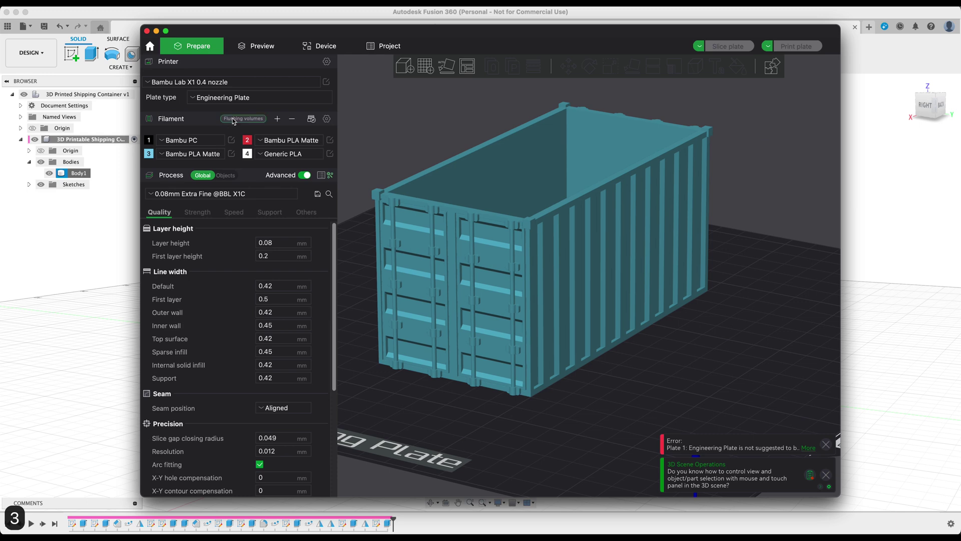
left_click(230, 97)
left_click(220, 112)
Step: Set the layer height to 0.2 mm and slice the plate
left_click(275, 242)
key("BackSpace")
key("BackSpace")
type("2")
key("Return")
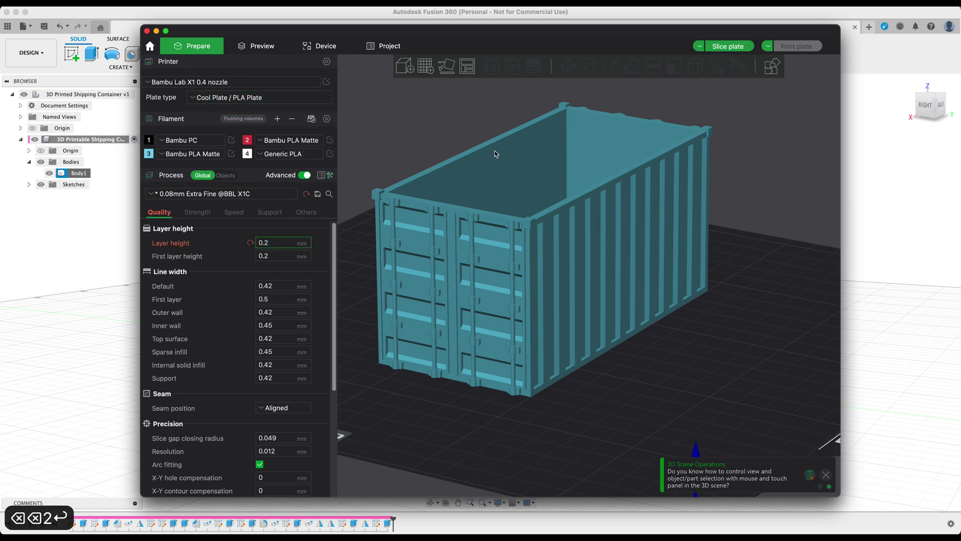
left_click(728, 46)
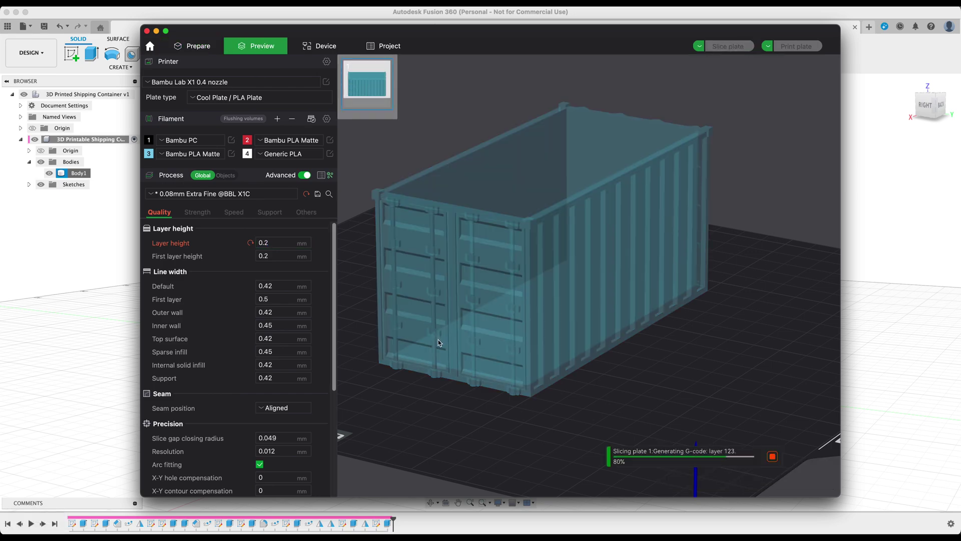
Step: Examine the sliced preview's time estimate and the overhangs beneath the side corrugations and door hinge blocks
left_click_drag(390, 389, 394, 336)
left_click_drag(393, 331, 390, 310)
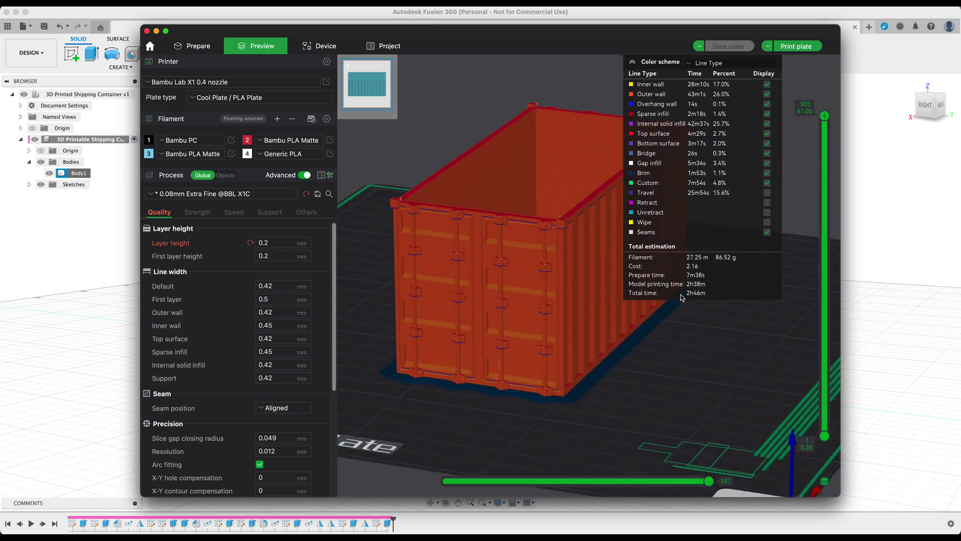
left_click_drag(610, 356, 517, 293)
scroll(538, 245, "up", 5)
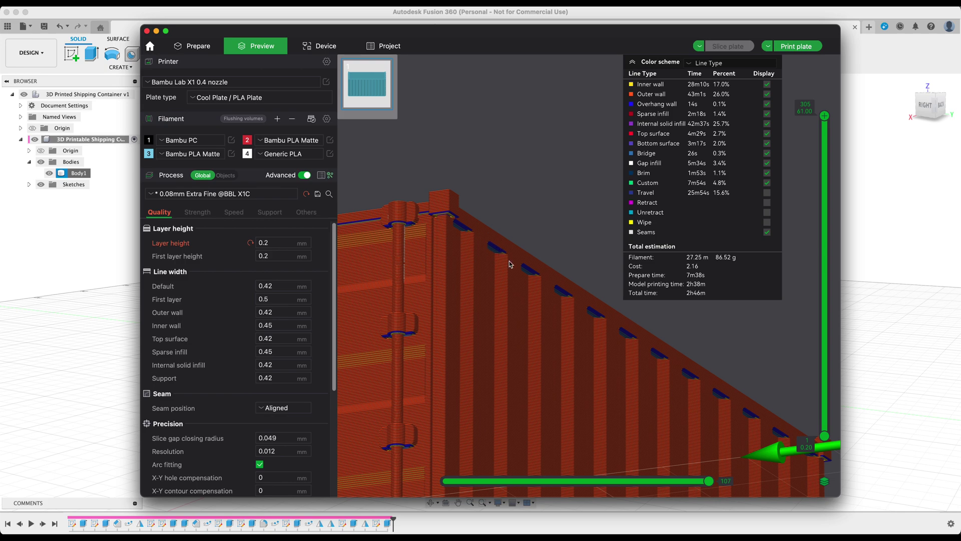
scroll(463, 250, "down", 2)
left_click_drag(462, 251, 456, 272)
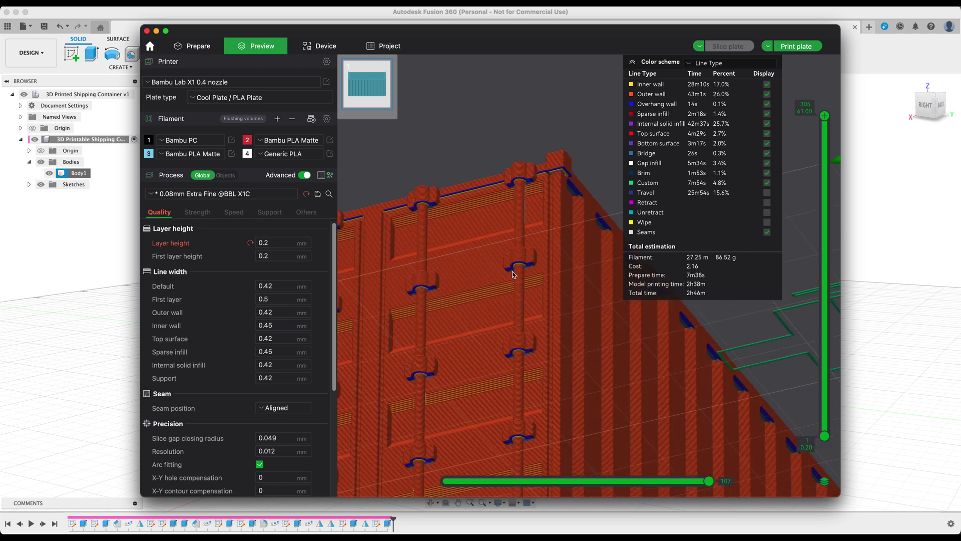
Step: Inspect the door hinge overhangs up close, cutting the sliced preview down to layer 216 at 43.20 mm height
scroll(524, 269, "up", 6)
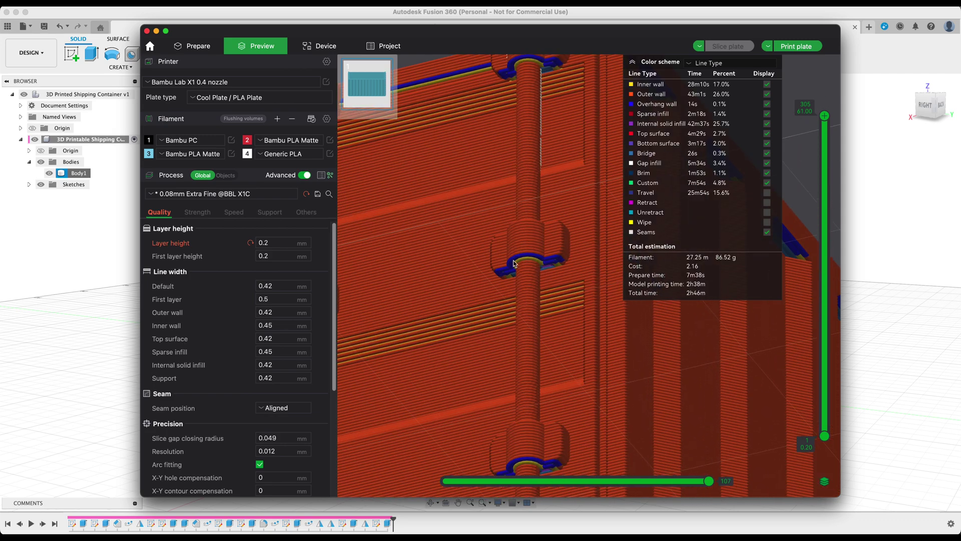
scroll(501, 292, "down", 5)
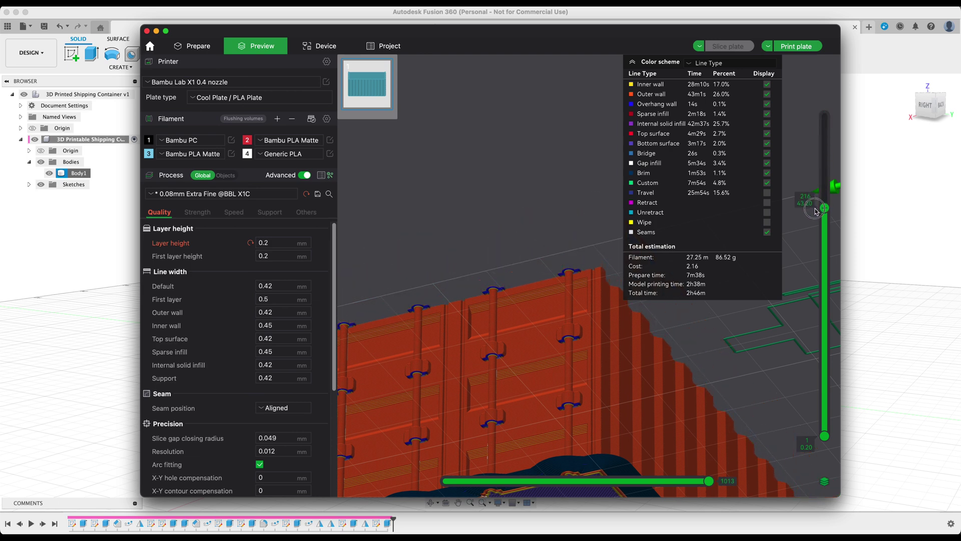
left_click_drag(579, 227, 563, 250)
right_click_drag(411, 345, 601, 130)
left_click_drag(534, 202, 493, 235)
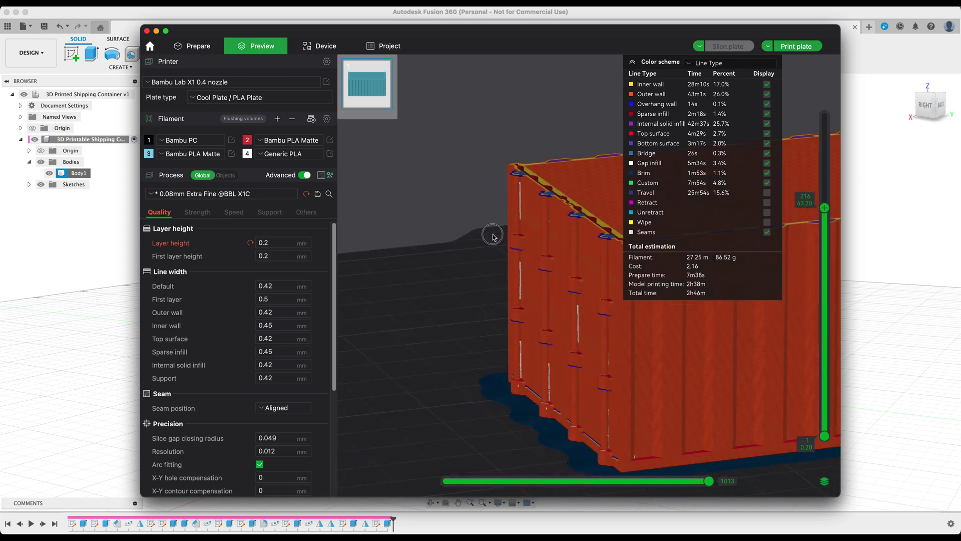
scroll(496, 230, "up", 2)
scroll(450, 235, "up", 5)
scroll(412, 206, "down", 1)
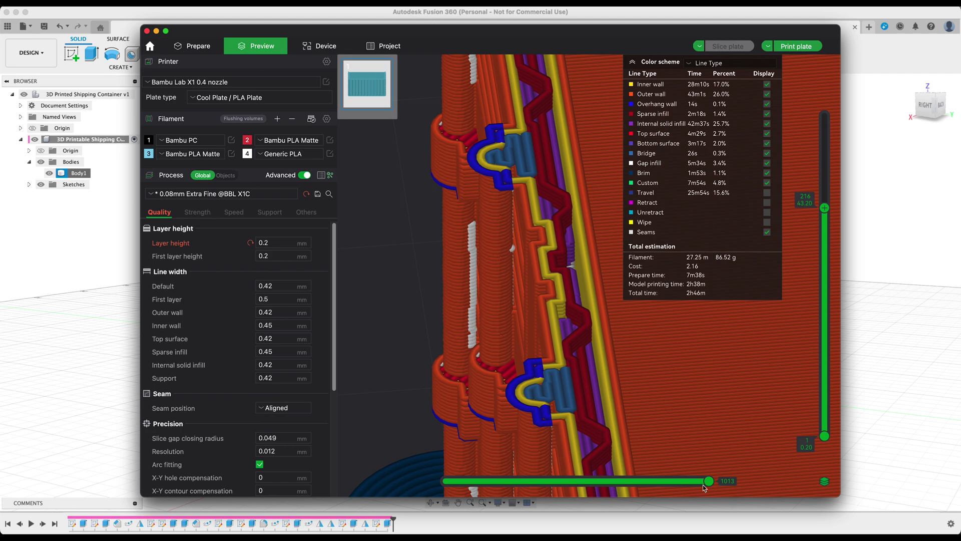
Step: Rewind layer 216's toolpath to move 239 to examine how the hinge block's overhang walls are printed
left_click_drag(703, 485, 519, 493)
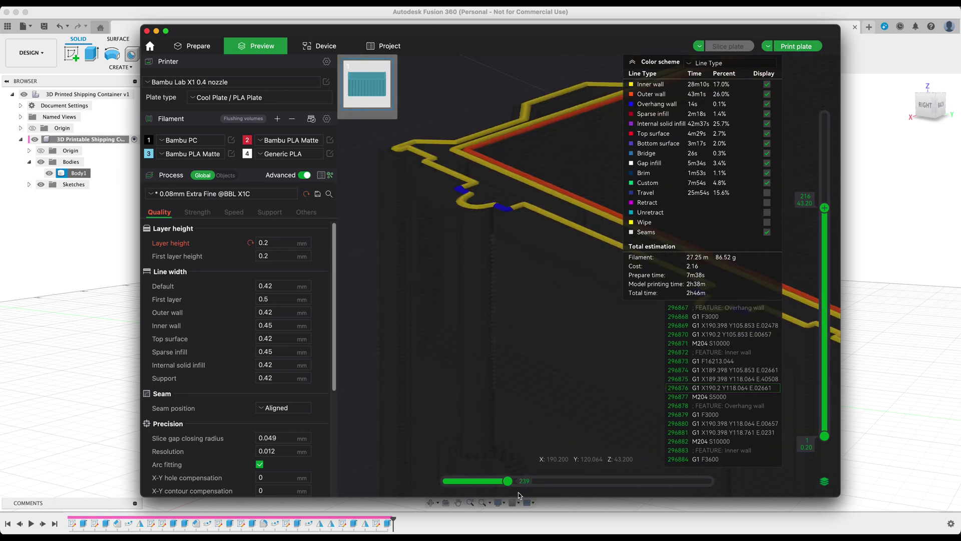
scroll(508, 357, "down", 5)
scroll(510, 344, "down", 3)
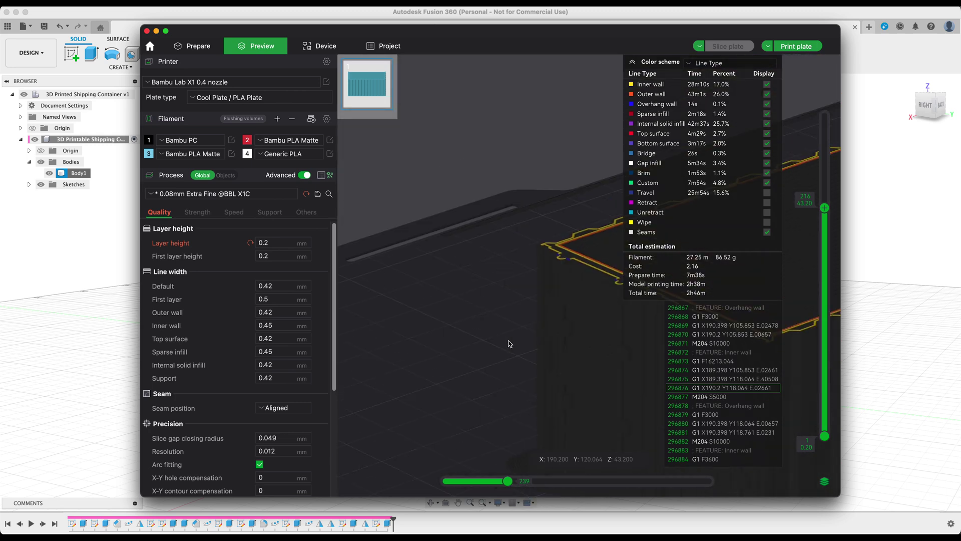
Step: Examine the door hinge blocks on the unsliced container model and return to the sliced preview
left_click(215, 45)
scroll(371, 332, "up", 4)
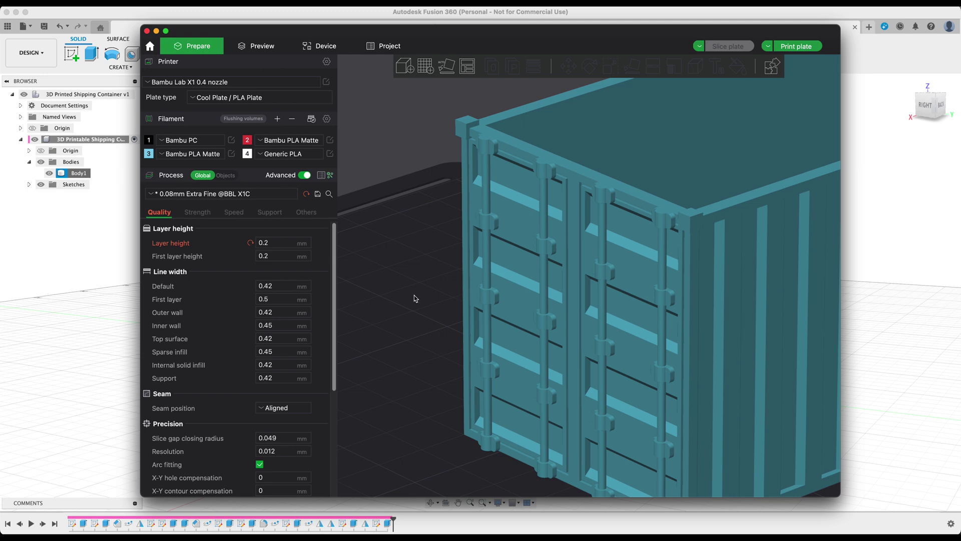
scroll(427, 295, "down", 1)
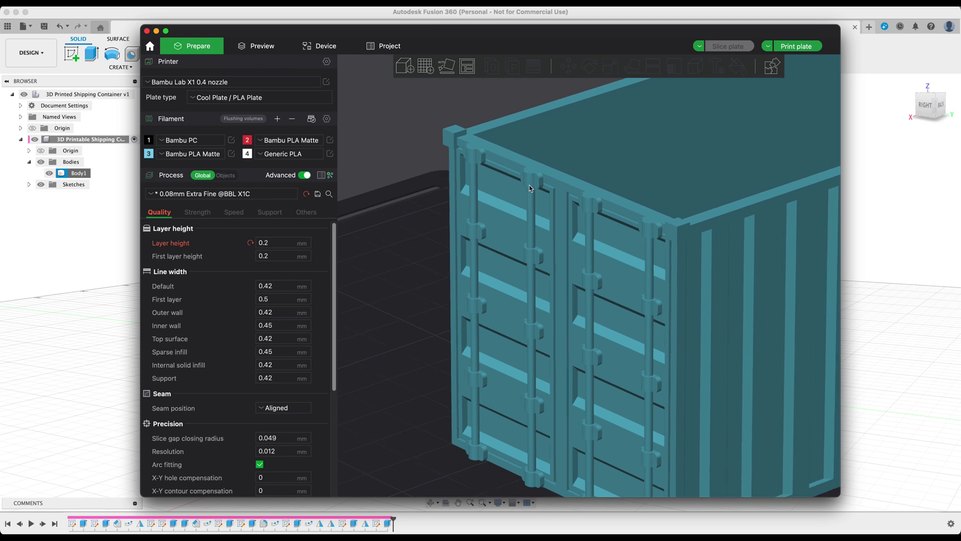
left_click(259, 46)
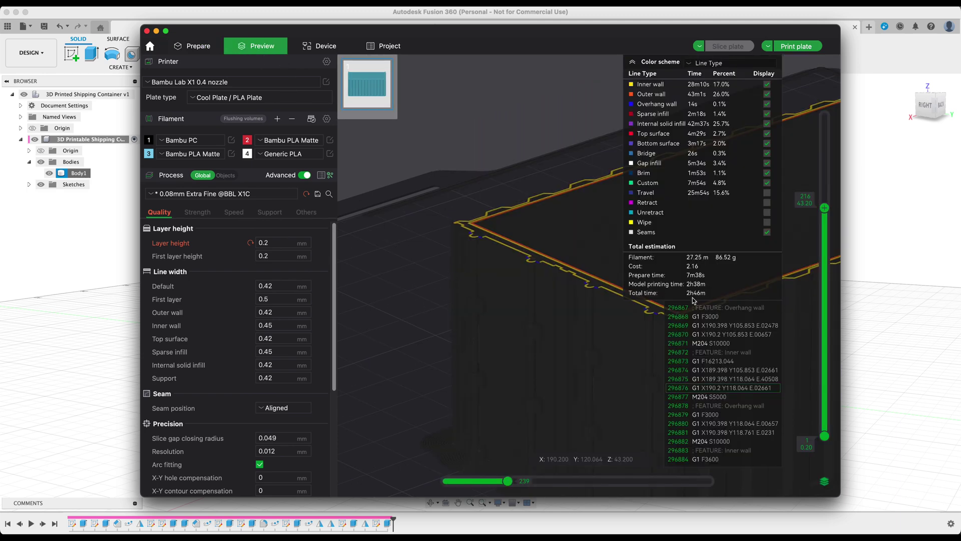
Step: Advance layer 216's toolpath to its final move, 1013, and inspect the whole container from above
left_click_drag(507, 481, 709, 481)
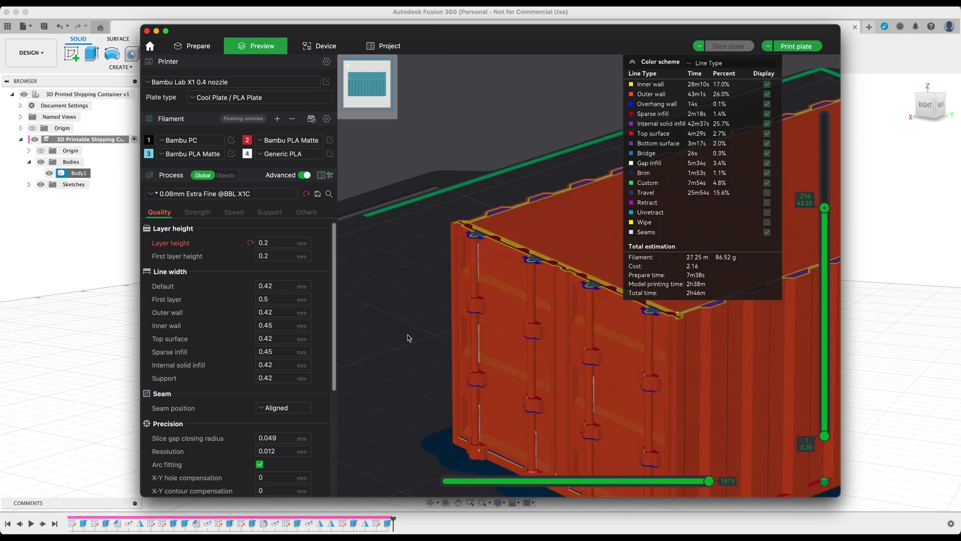
left_click_drag(423, 383, 401, 394)
scroll(469, 363, "down", 5)
left_click_drag(469, 363, 524, 386)
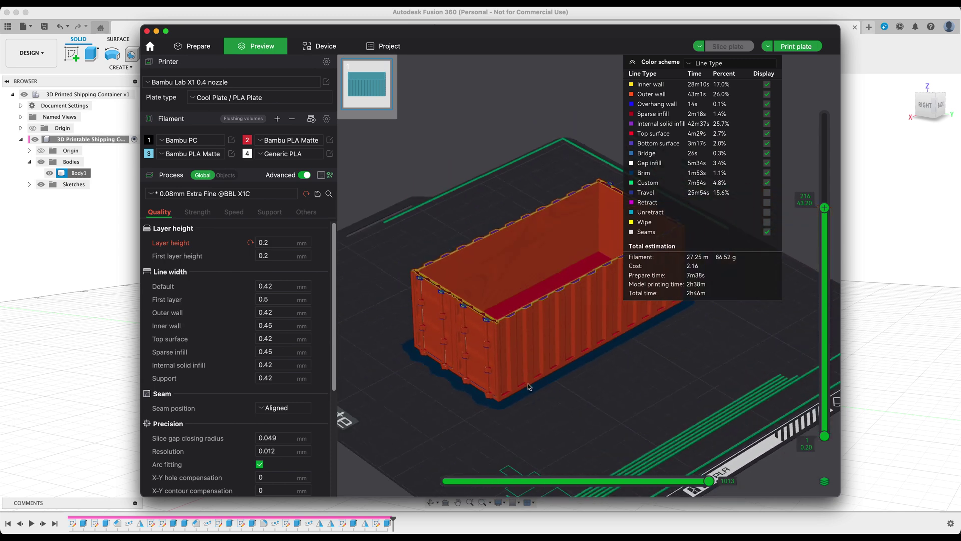